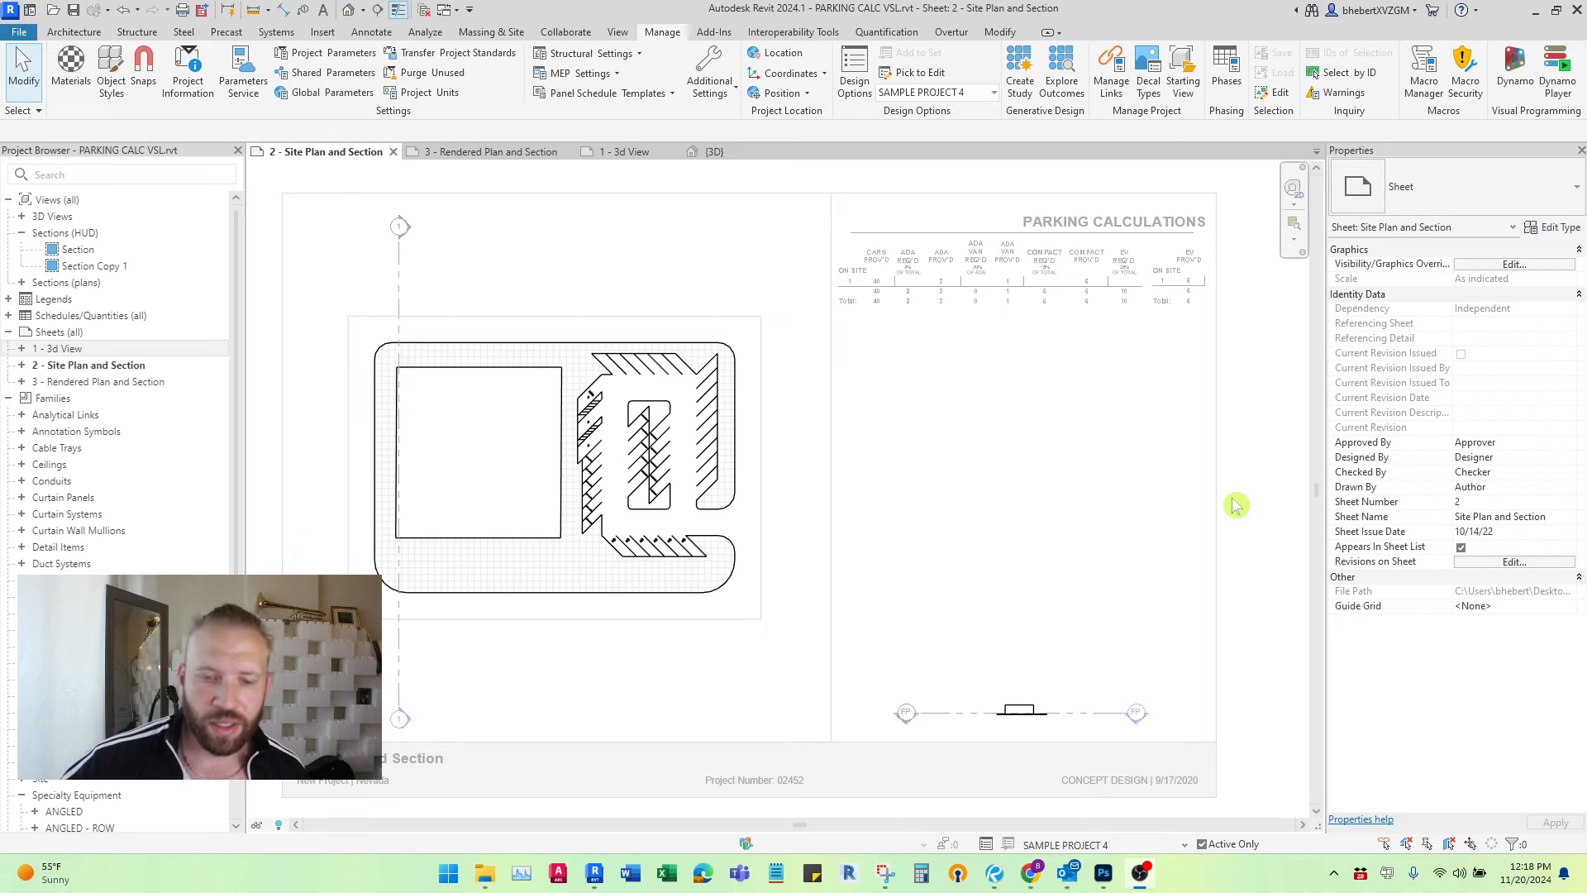
Step: Examine the angled, compact, ADA and EV parking stalls in the plan on the Site Plan and Section sheet
click(999, 514)
scroll(1000, 516, down, 1)
scroll(1002, 522, up, 1)
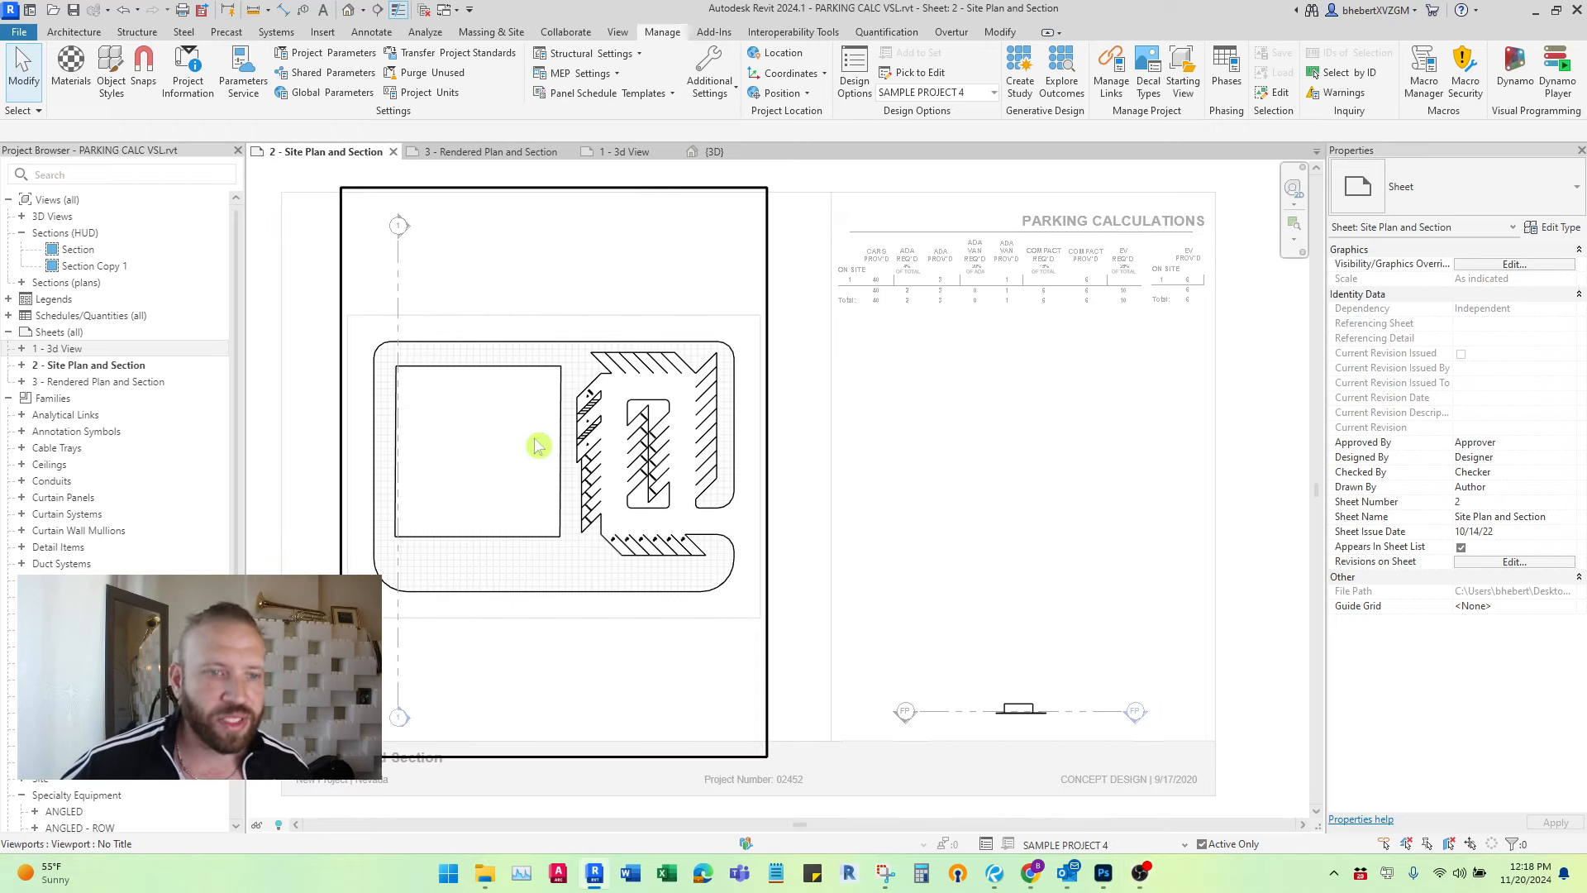
scroll(755, 478, up, 4)
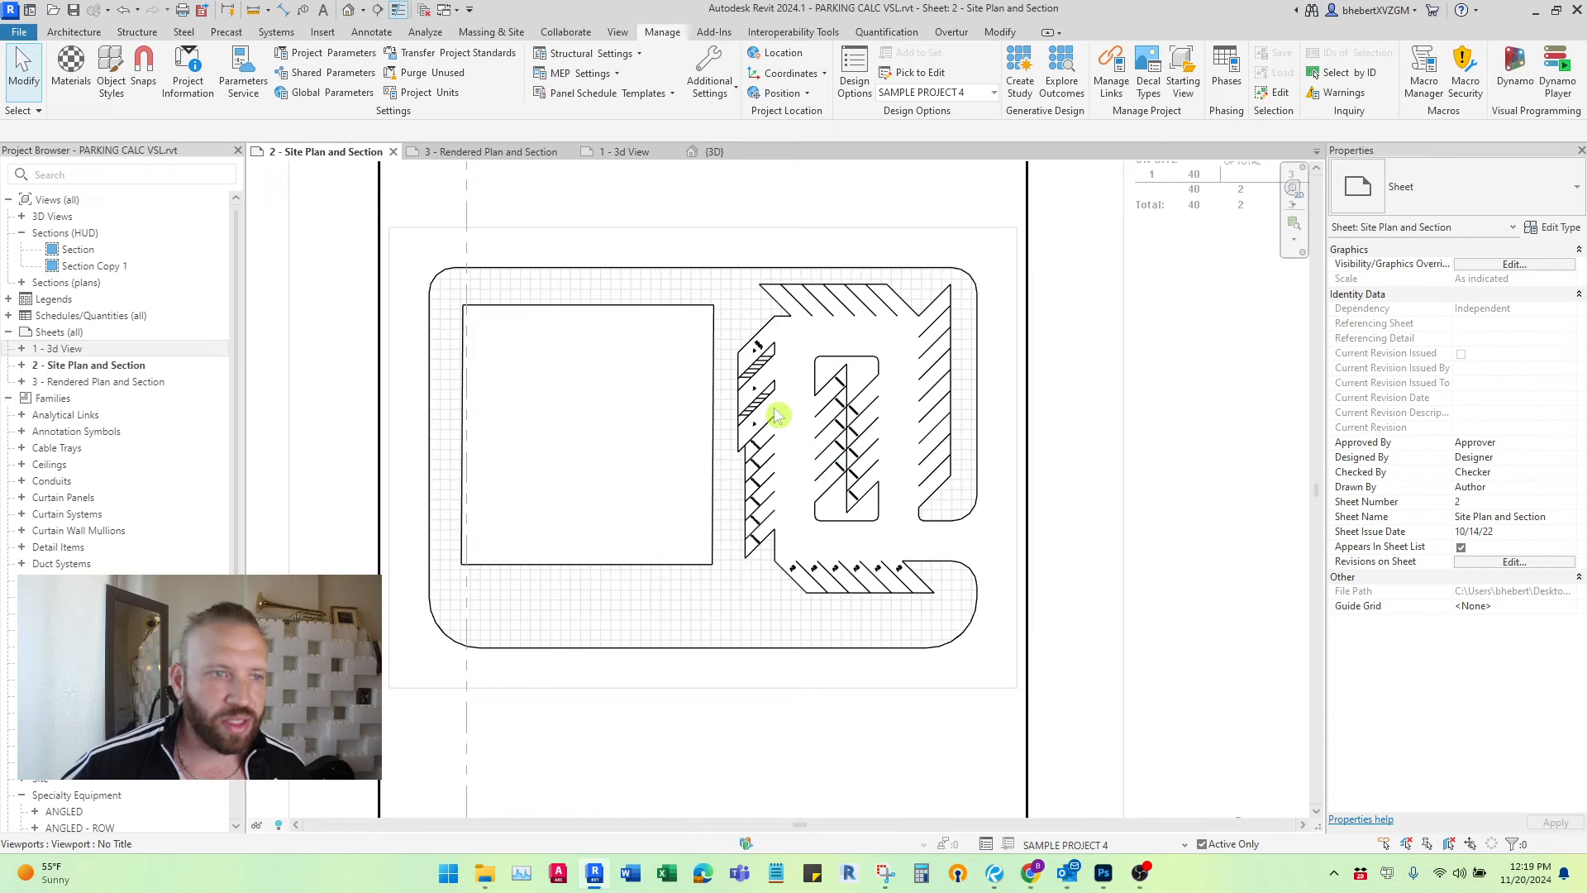
scroll(901, 368, up, 6)
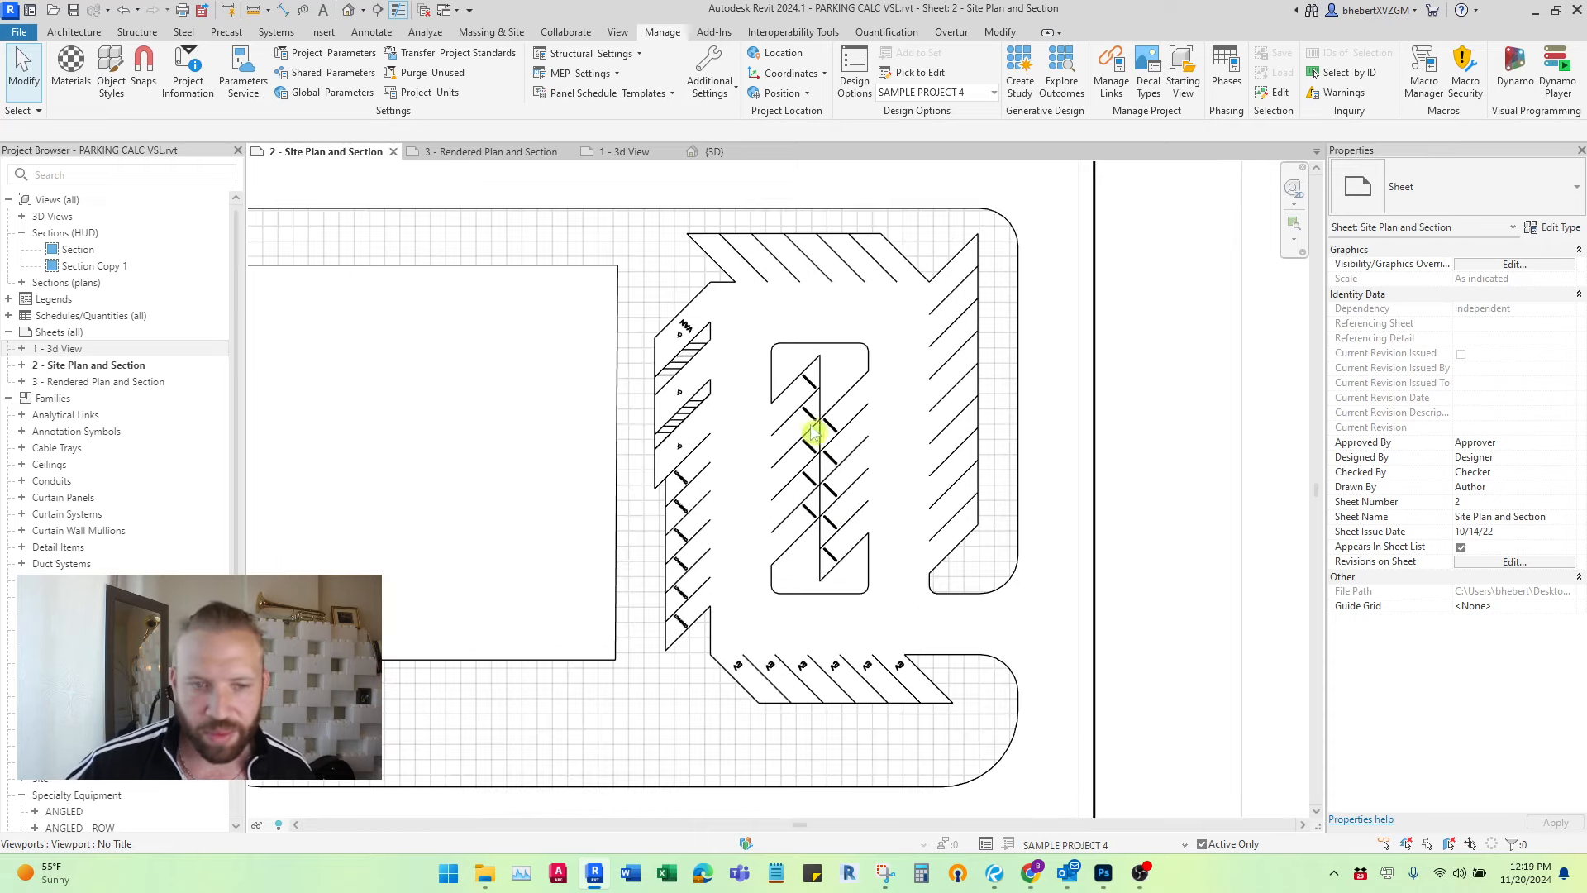
middle_drag(984, 372, 828, 325)
scroll(623, 460, up, 6)
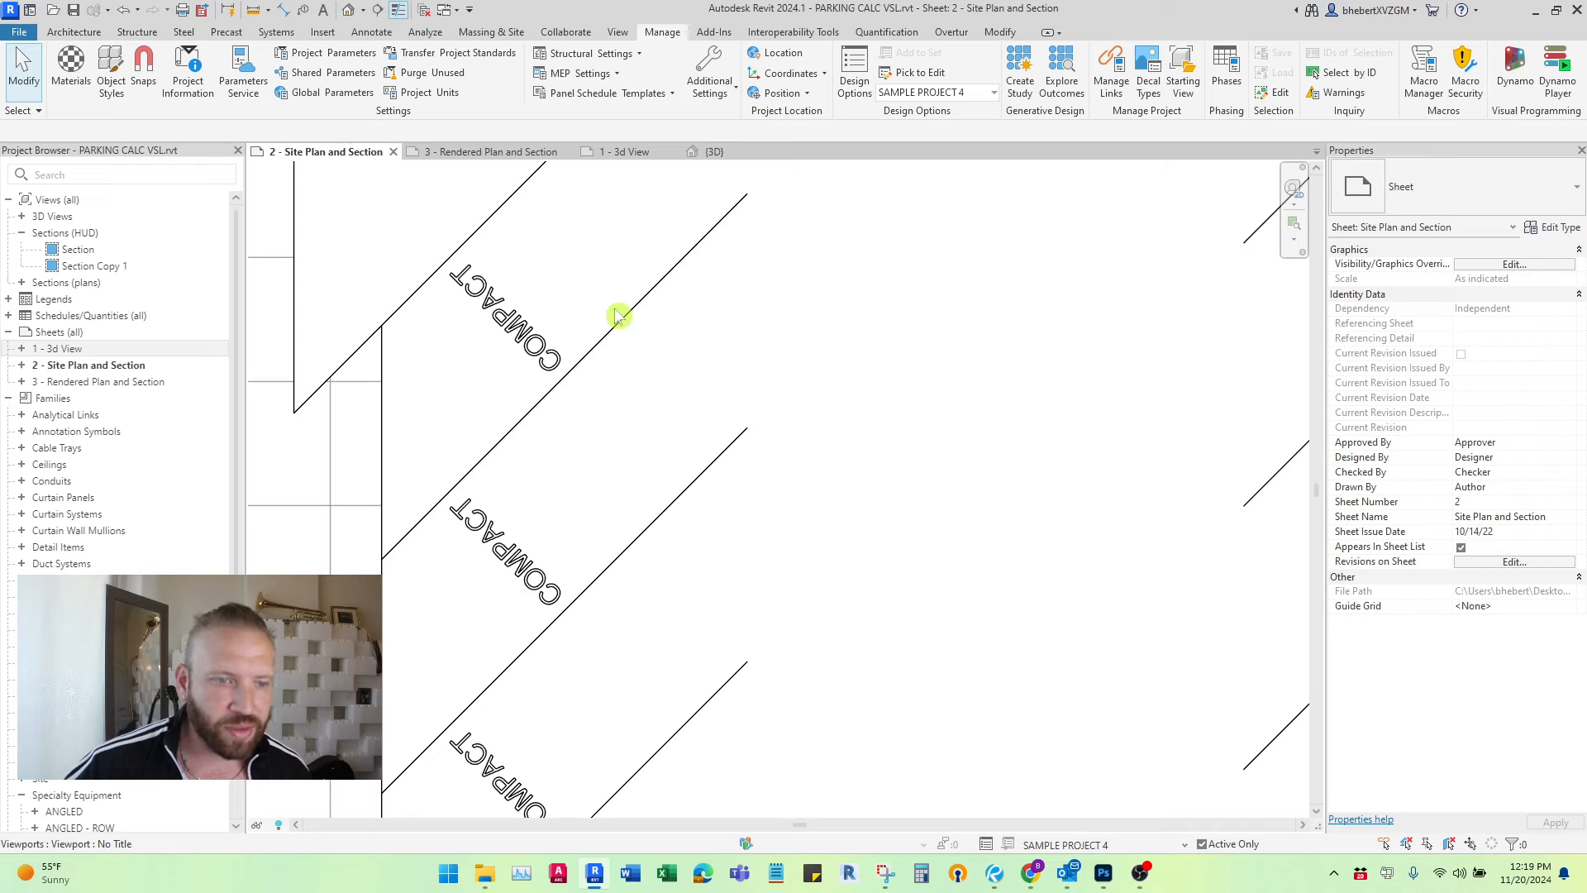
scroll(620, 315, down, 5)
middle_drag(661, 318, 546, 338)
scroll(916, 471, down, 1)
middle_drag(915, 476, 679, 511)
scroll(981, 372, up, 5)
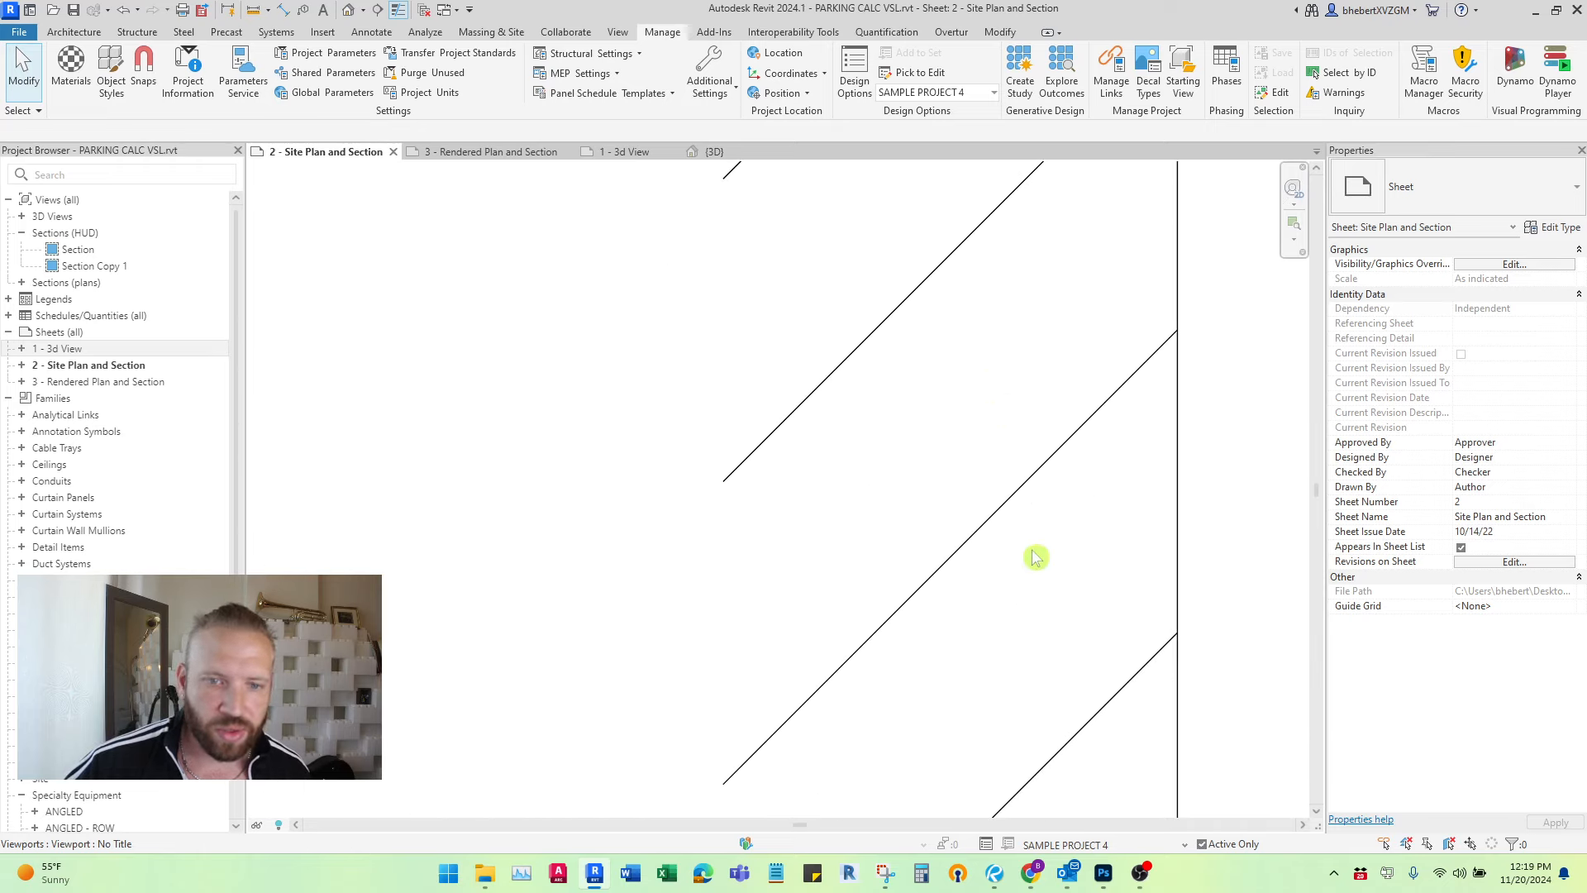
scroll(1035, 555, down, 5)
middle_drag(993, 552, 913, 661)
middle_drag(893, 392, 913, 642)
mouse_move(652, 447)
middle_down()
mouse_move(540, 509)
mouse_move(571, 560)
mouse_move(663, 433)
middle_up()
scroll(540, 510, down, 2)
scroll(541, 560, down, 1)
scroll(668, 439, down, 2)
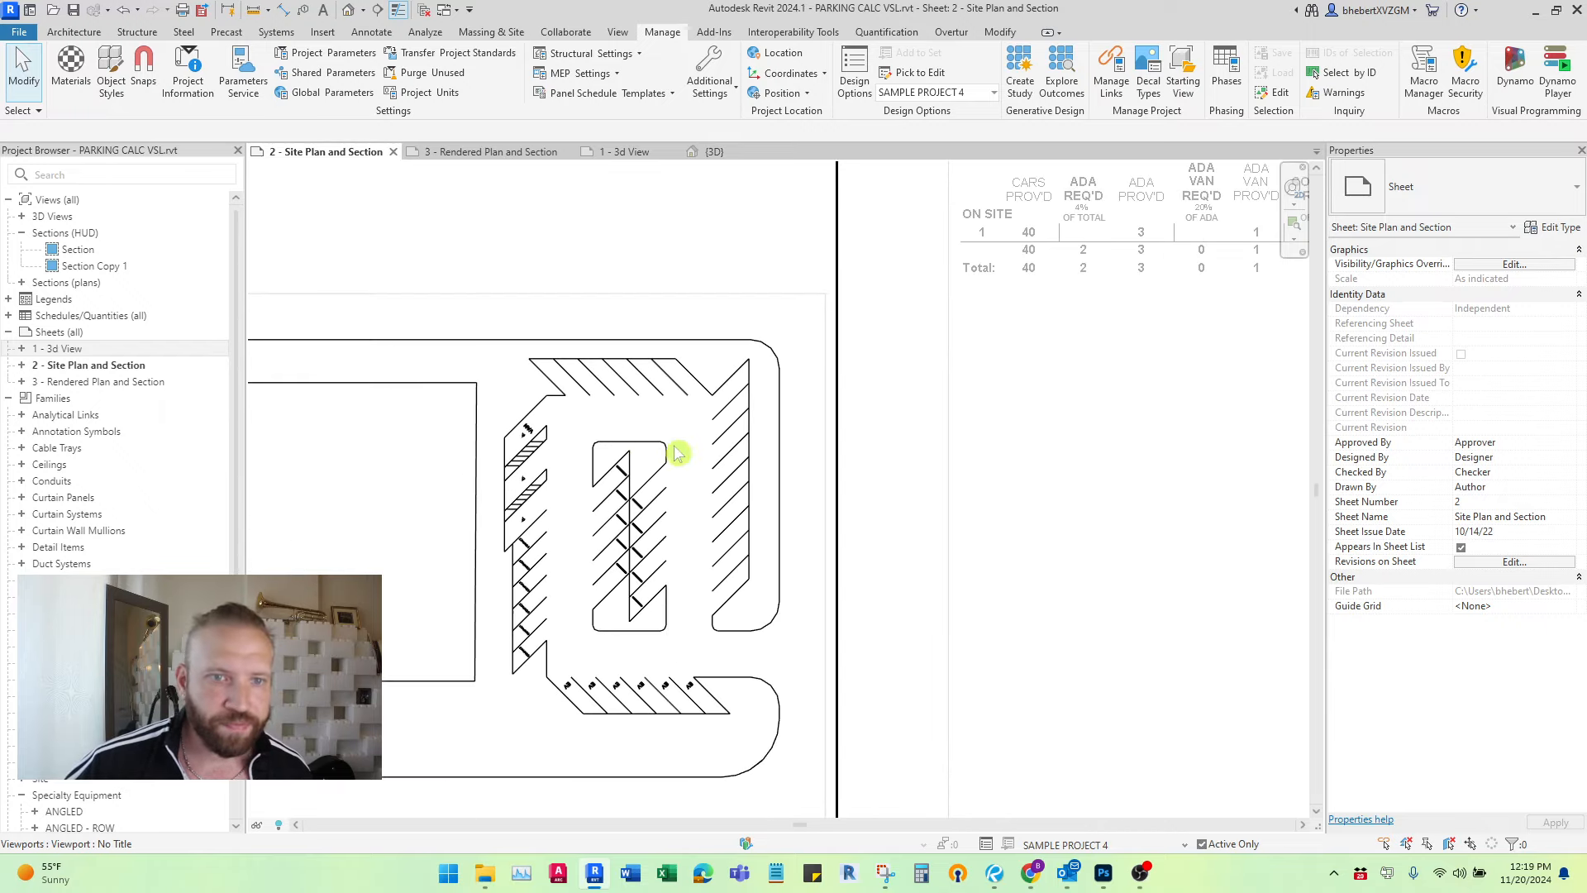
Step: Review the Parking Calculations schedule on the Site Plan and Section sheet
middle_drag(935, 350, 642, 510)
middle_drag(1022, 425, 836, 446)
scroll(889, 391, up, 1)
scroll(711, 484, down, 1)
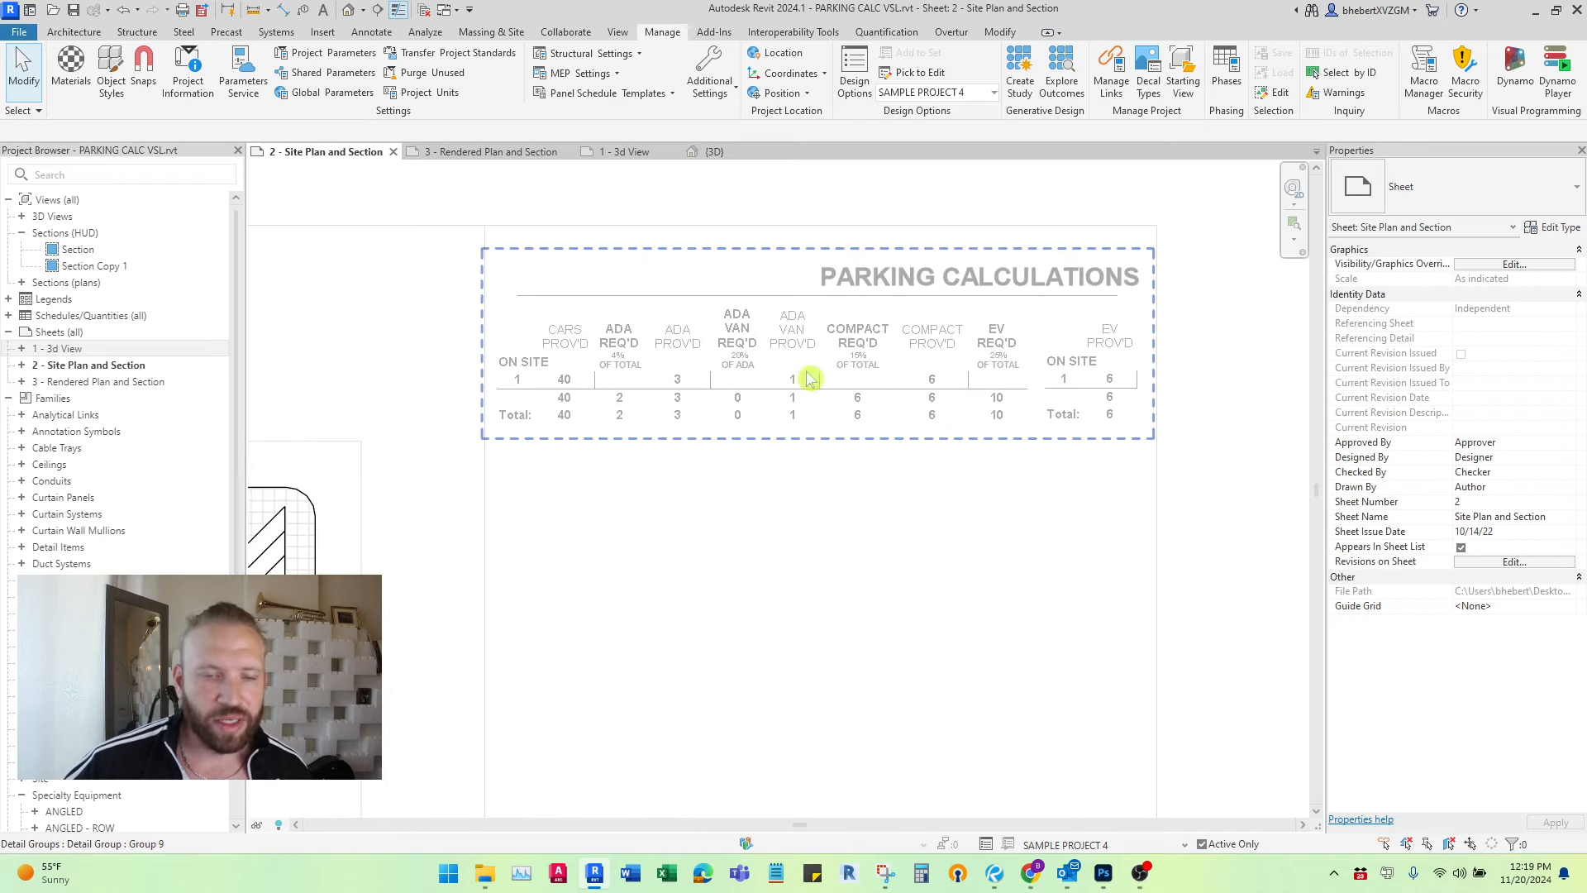
middle_drag(674, 496, 775, 469)
scroll(738, 460, down, 2)
scroll(752, 513, down, 3)
middle_drag(789, 531, 949, 426)
Step: Open the Rendered Plan and Section sheet and examine its angled stalls, wheel stops and pavement markings
click(501, 160)
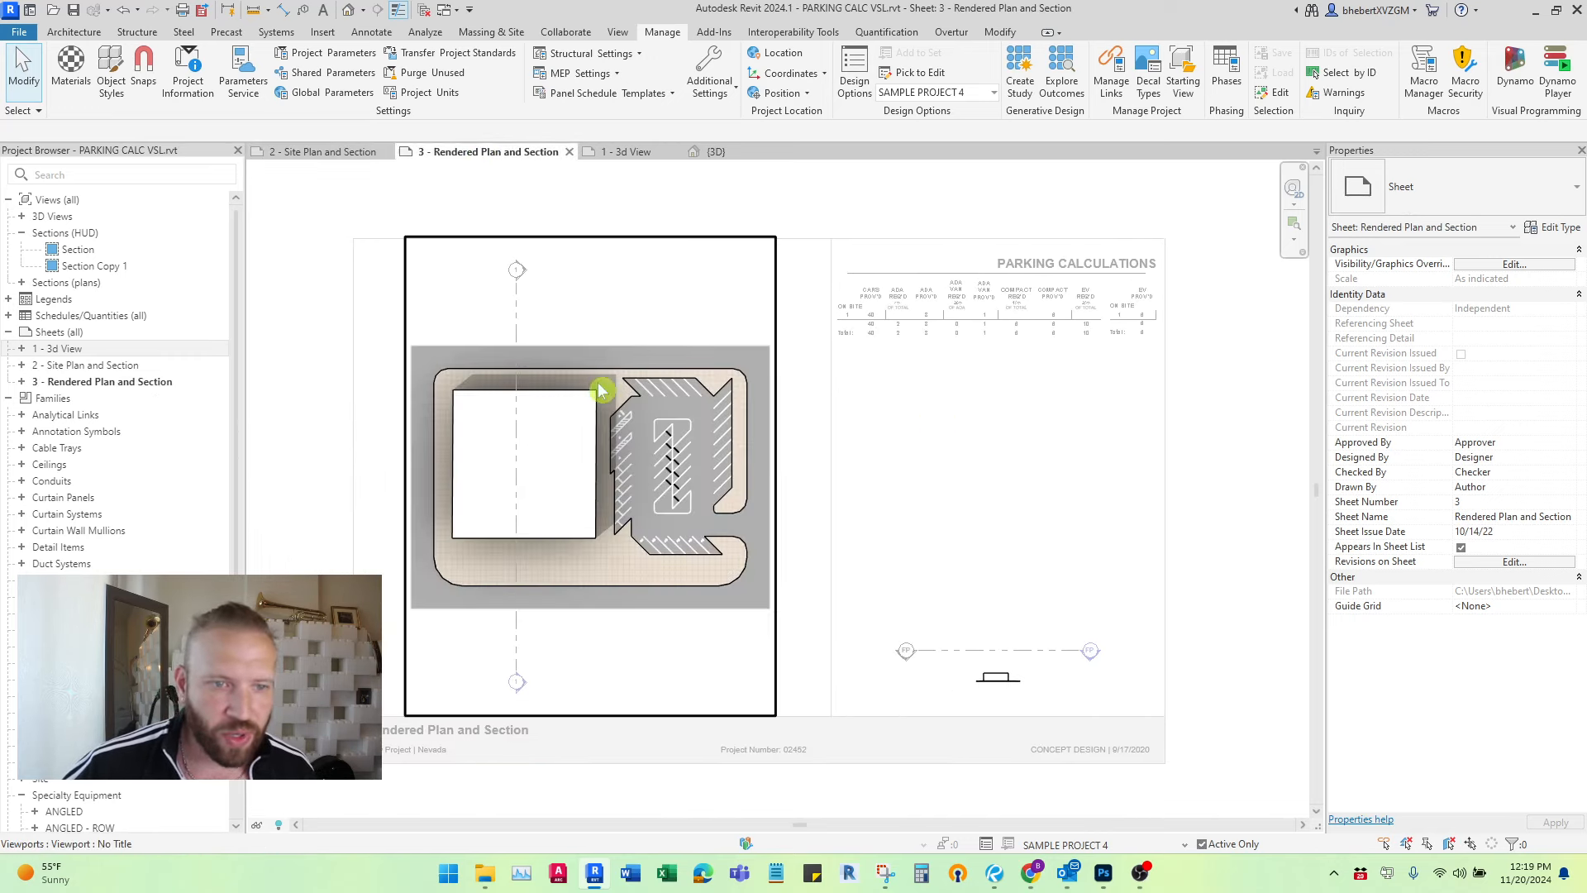
scroll(683, 507, up, 4)
scroll(712, 324, up, 3)
scroll(853, 238, up, 3)
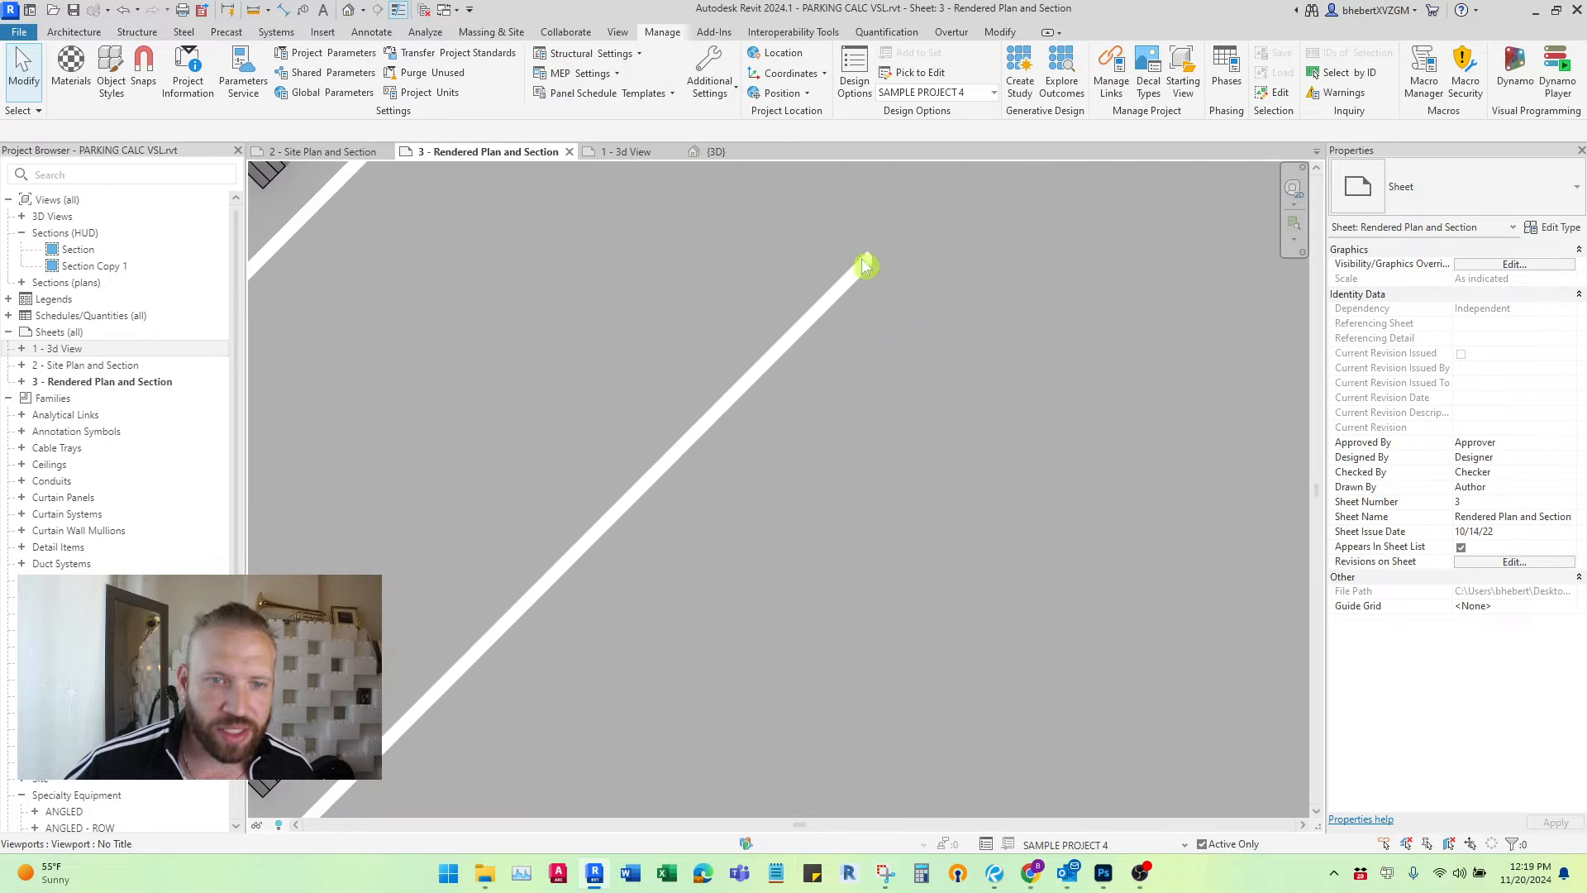
scroll(731, 407, down, 2)
middle_drag(1157, 240, 1137, 349)
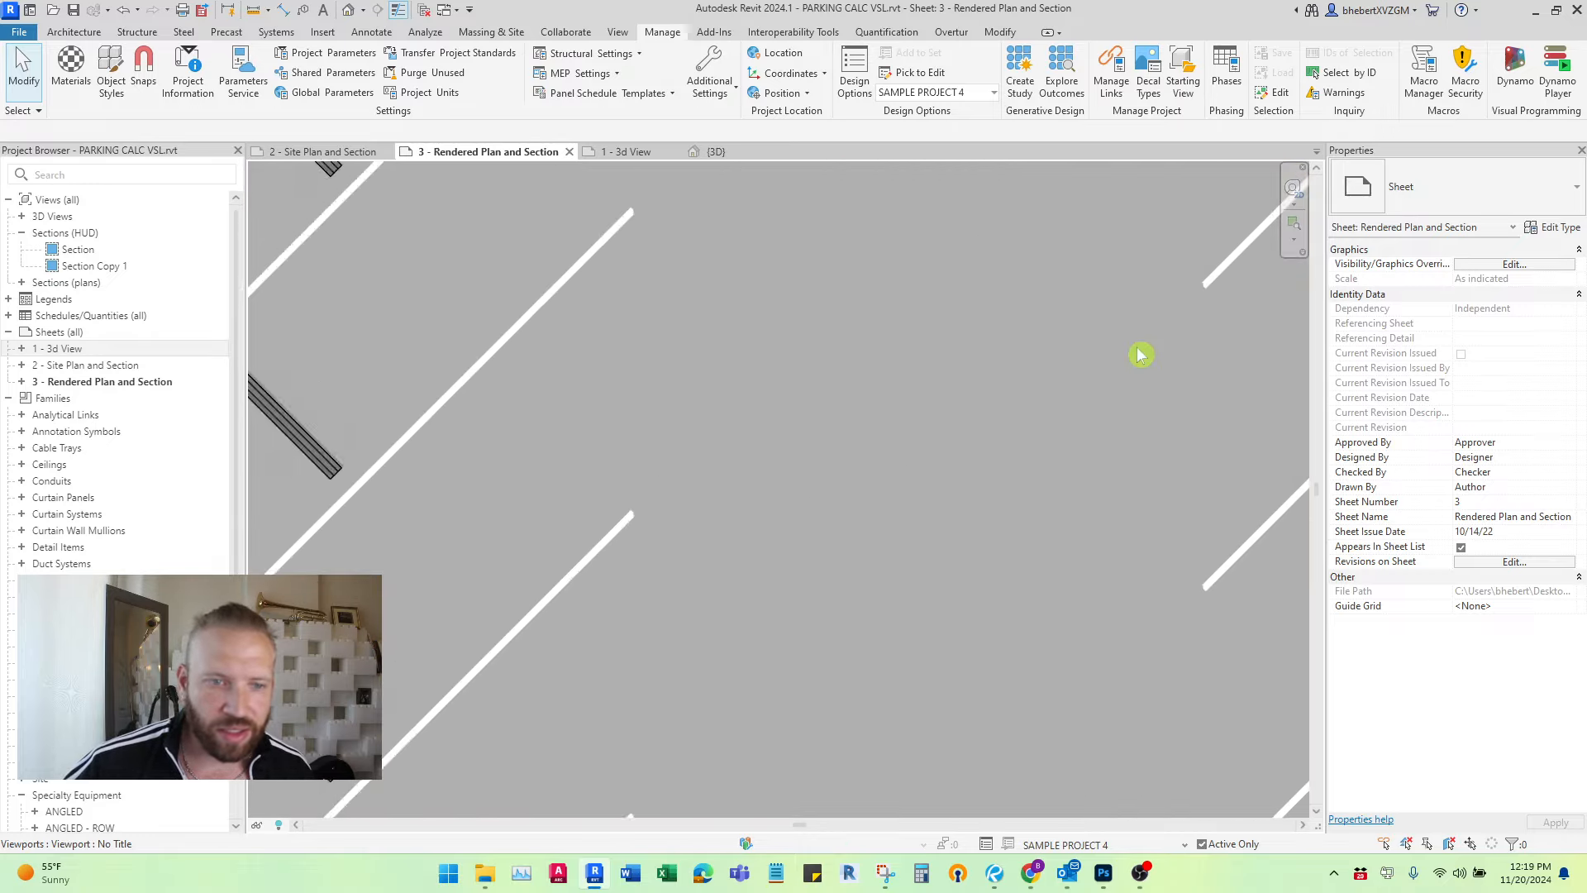
scroll(1141, 355, down, 2)
scroll(702, 504, down, 1)
middle_drag(548, 546, 950, 517)
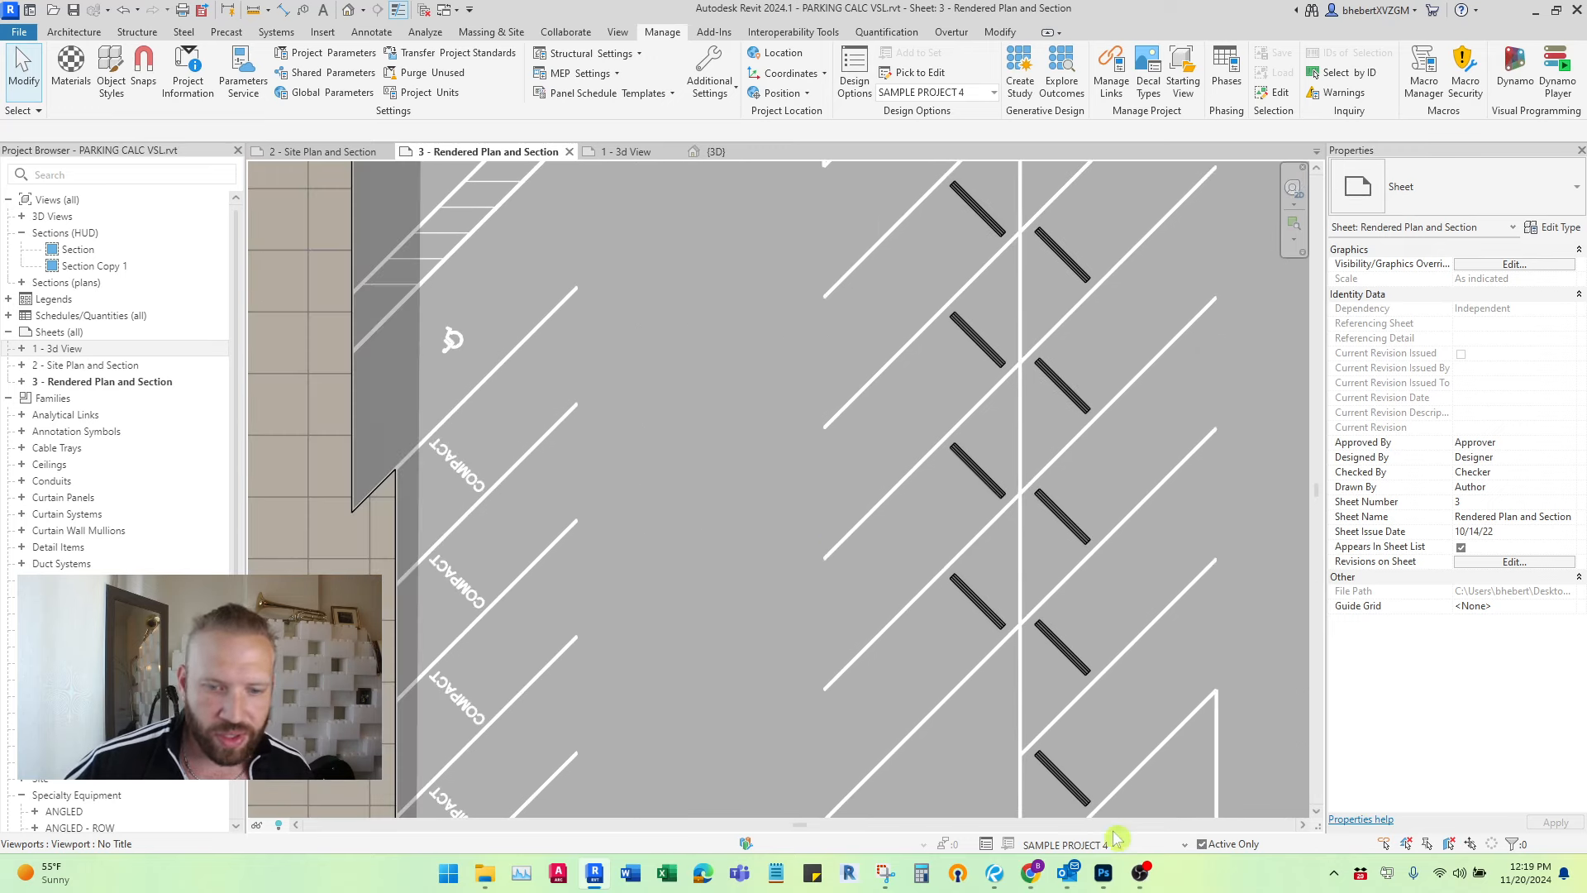
scroll(776, 581, down, 1)
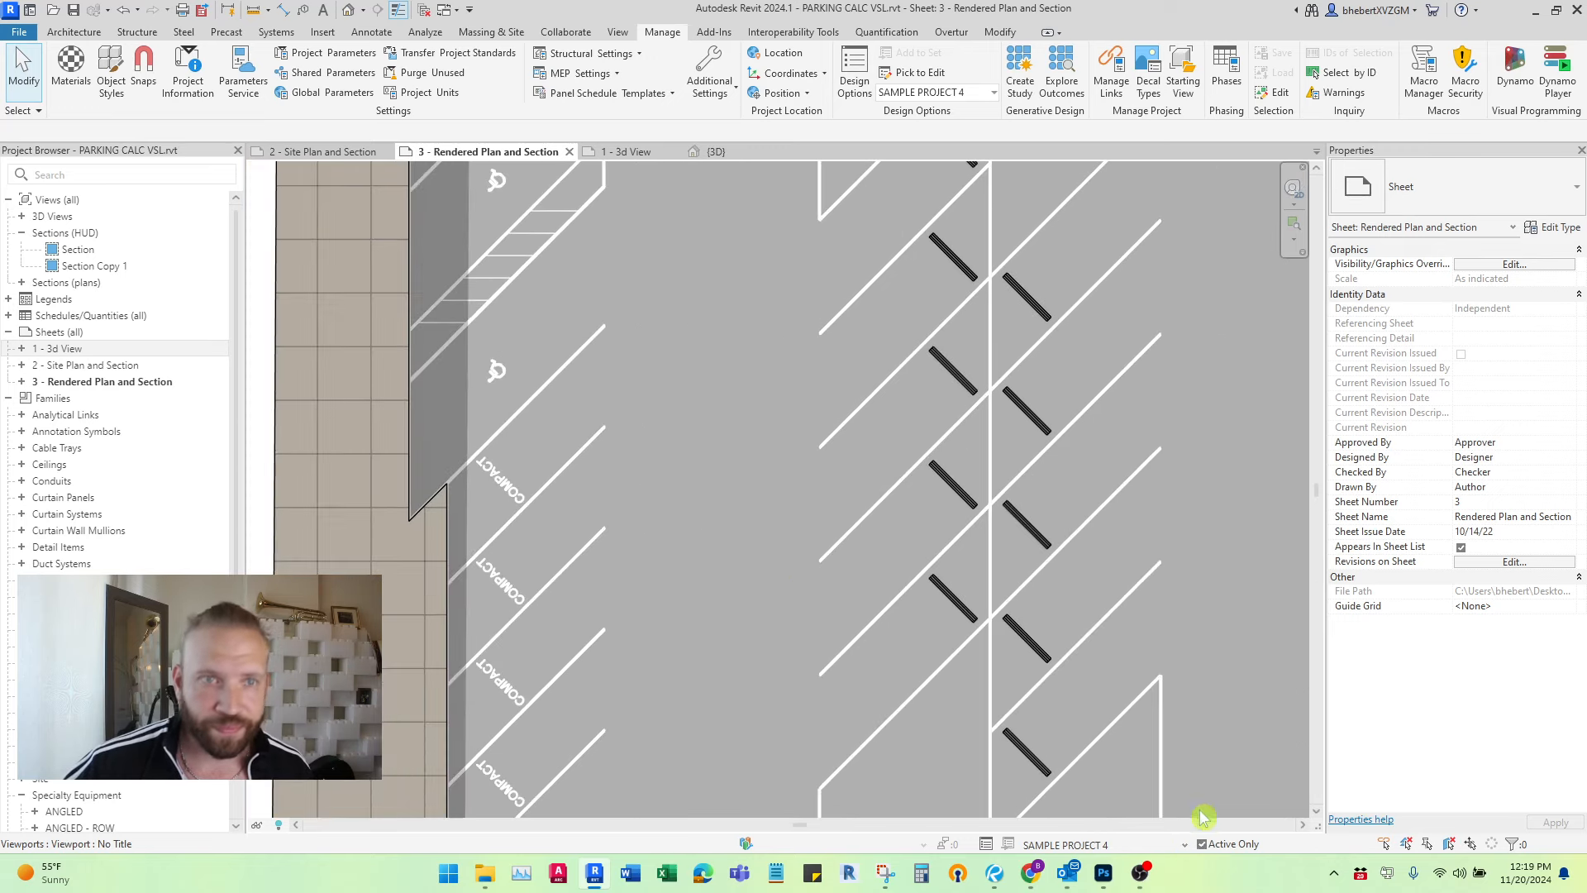
Step: Switch the active design option to SAMPLE PROJECT 3 and examine the perpendicular and compact stalls in the rendered plan
click(1188, 851)
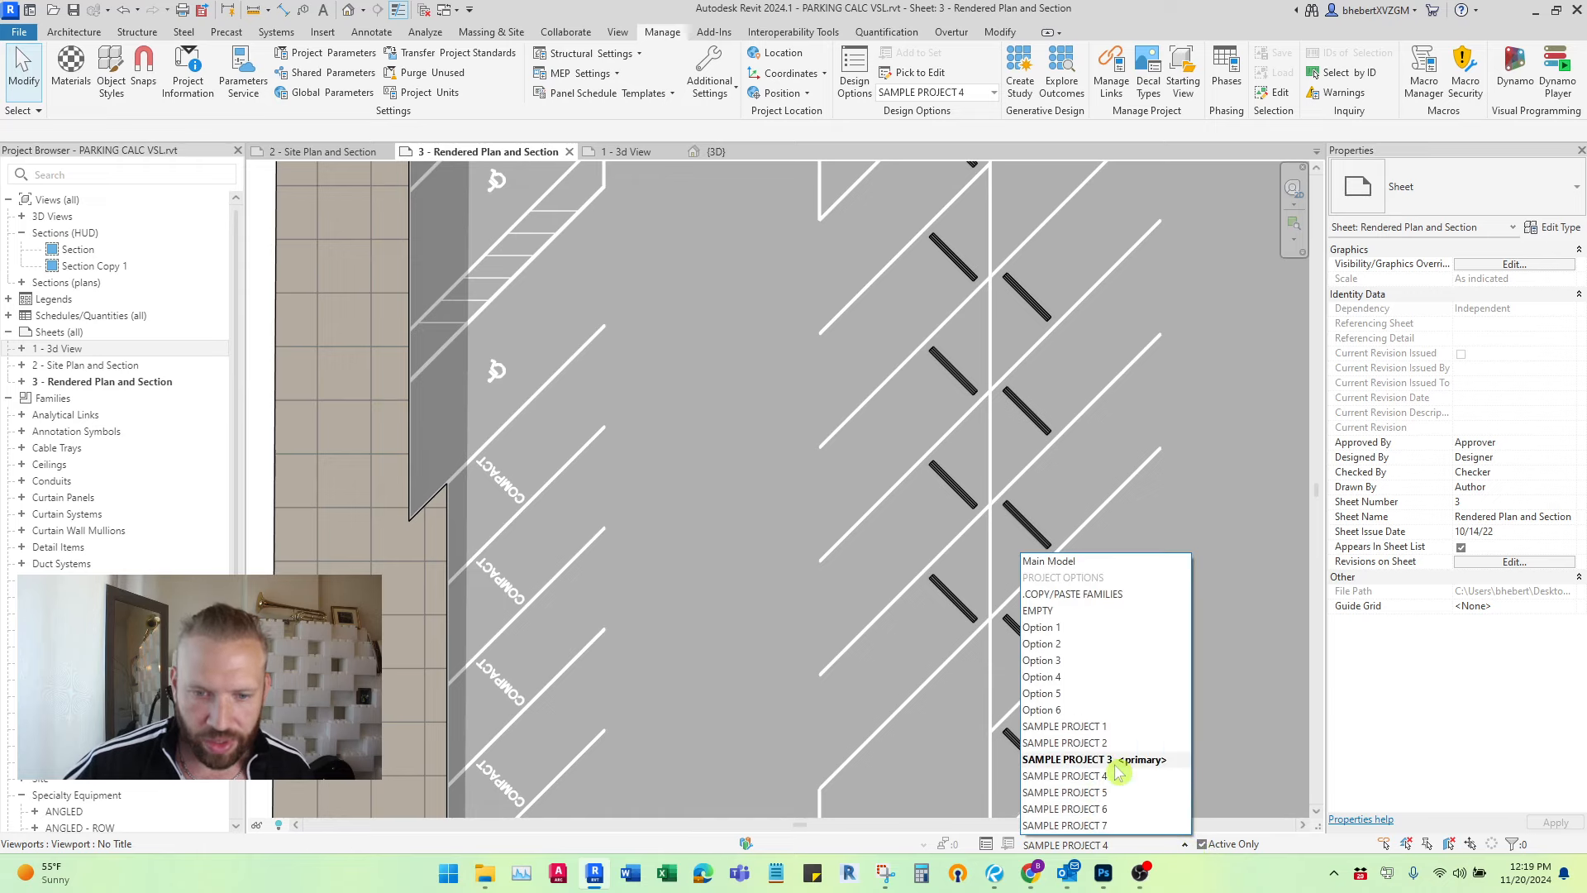
click(1124, 758)
scroll(857, 574, down, 1)
middle_drag(857, 574, 729, 491)
scroll(1003, 364, up, 4)
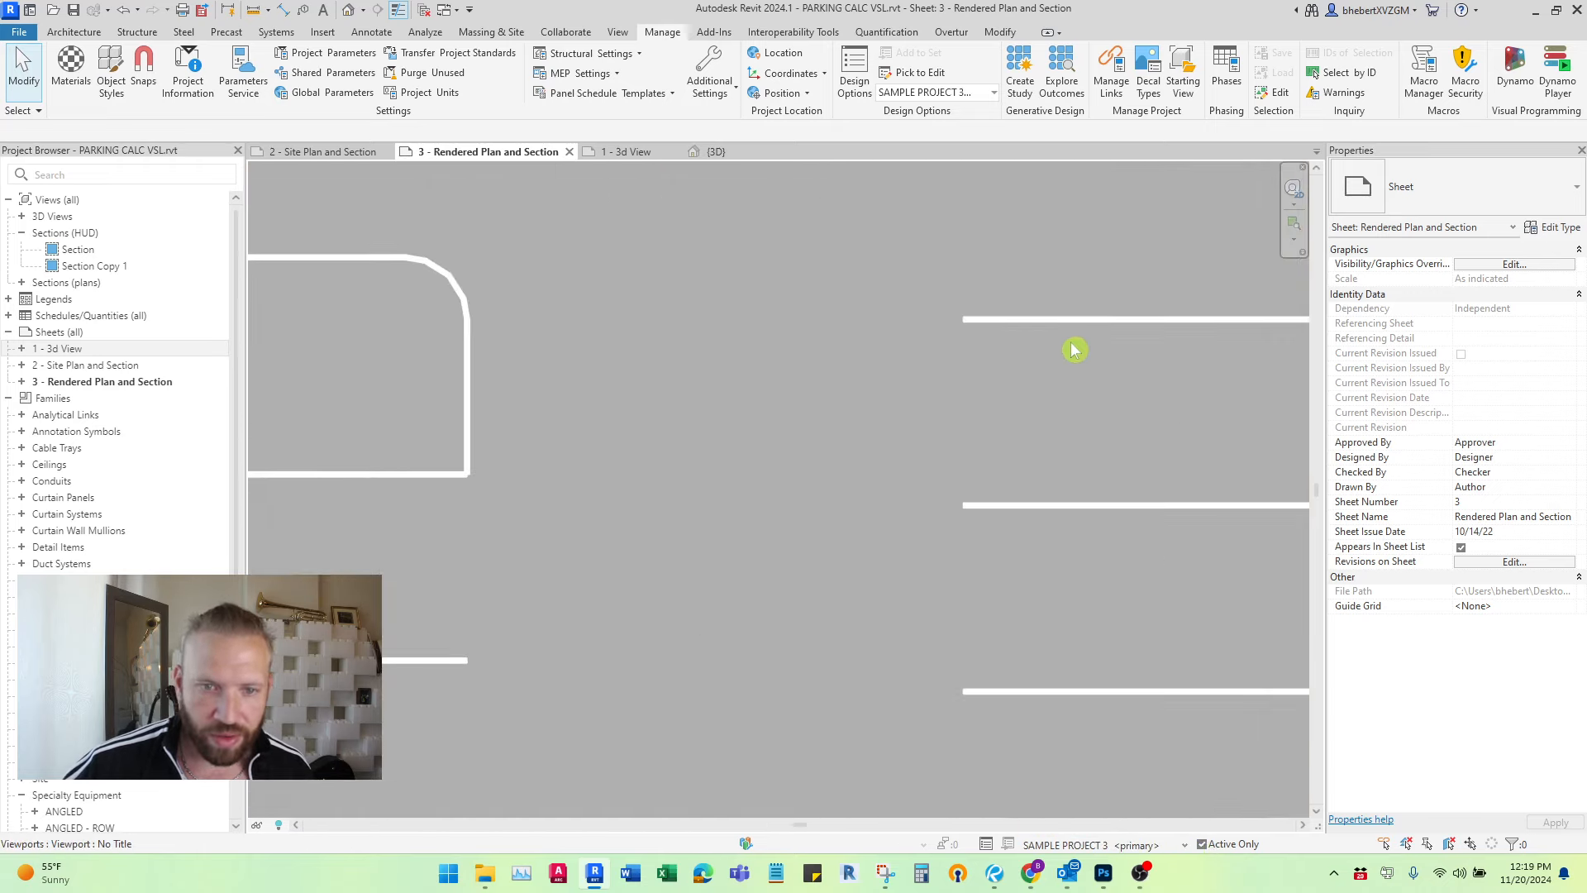
middle_drag(1168, 344, 1085, 260)
middle_drag(782, 285, 1324, 456)
scroll(479, 422, up, 5)
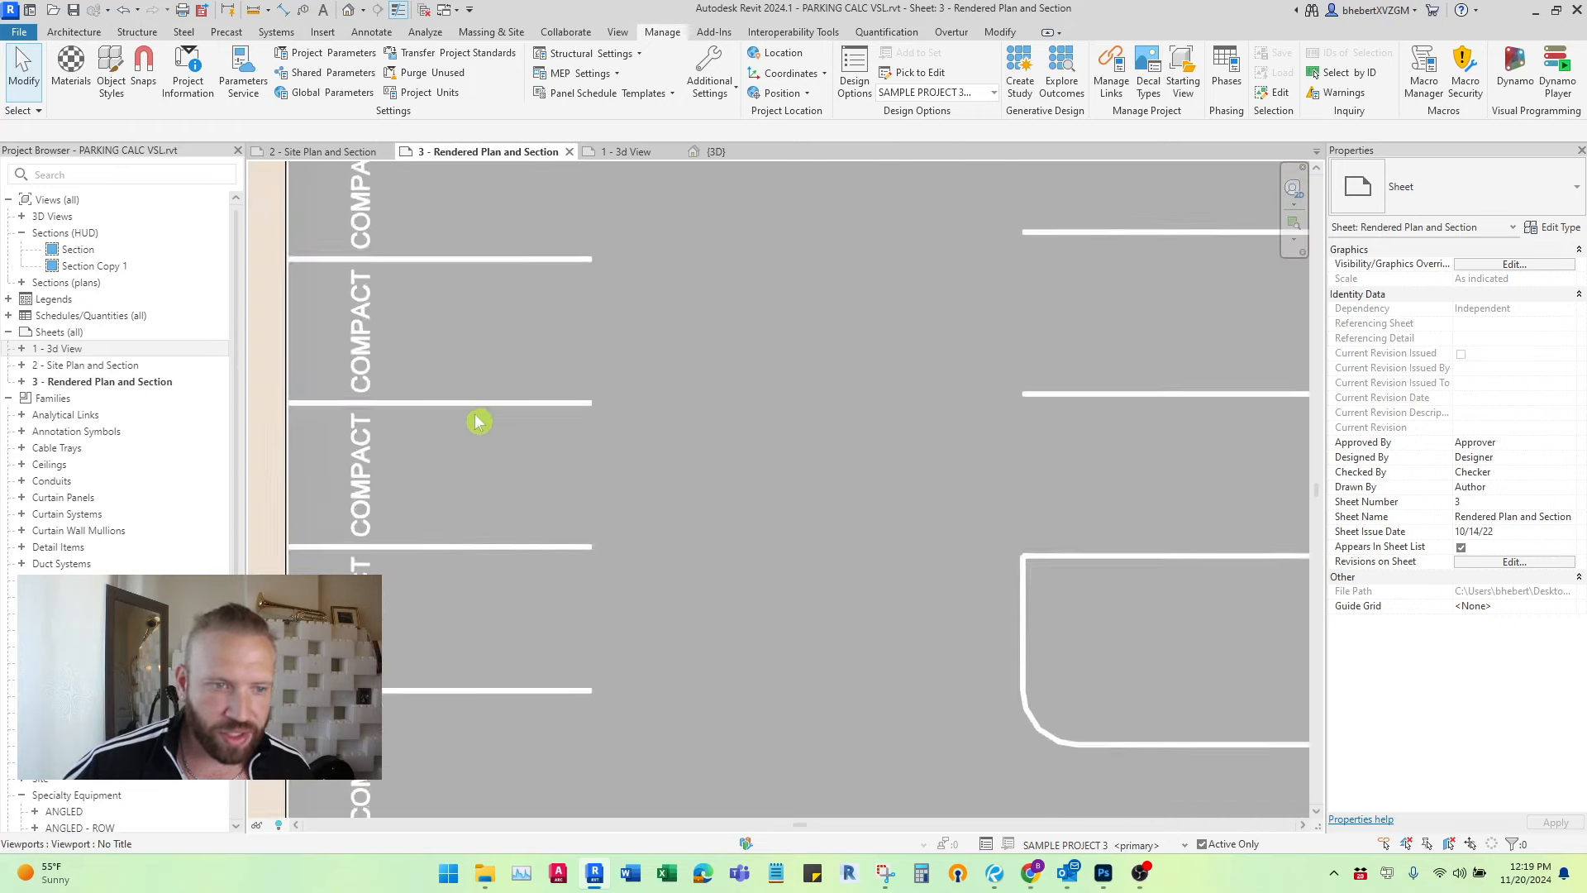
middle_drag(514, 431, 1074, 384)
scroll(952, 409, down, 1)
scroll(952, 409, down, 10)
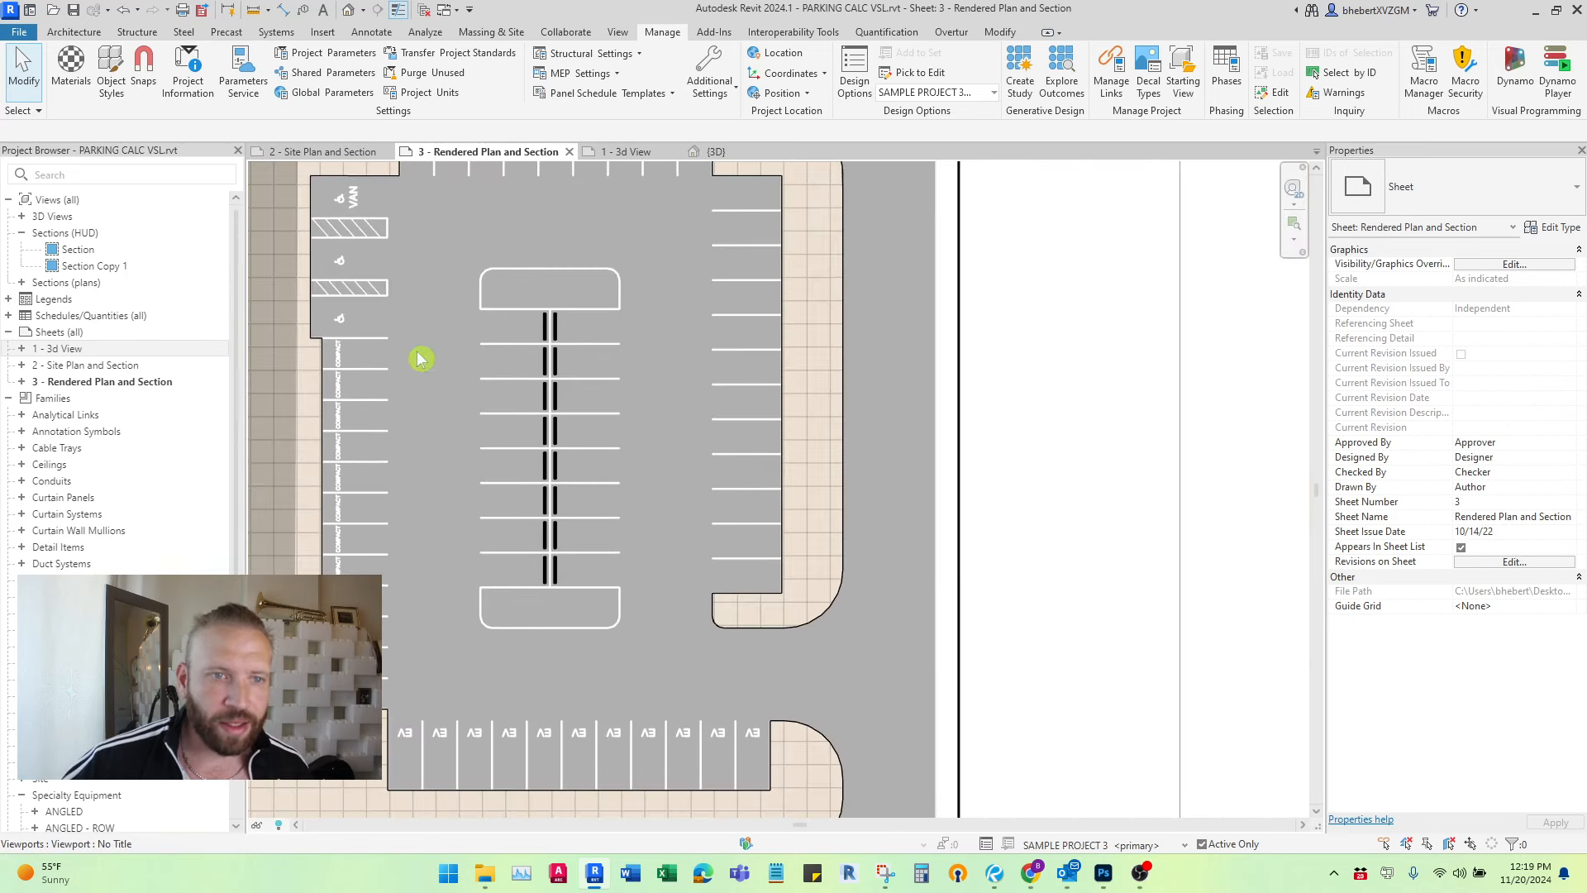
Step: Open the 3d View and inspect the wheel stops and stall striping of the parking lot
click(624, 151)
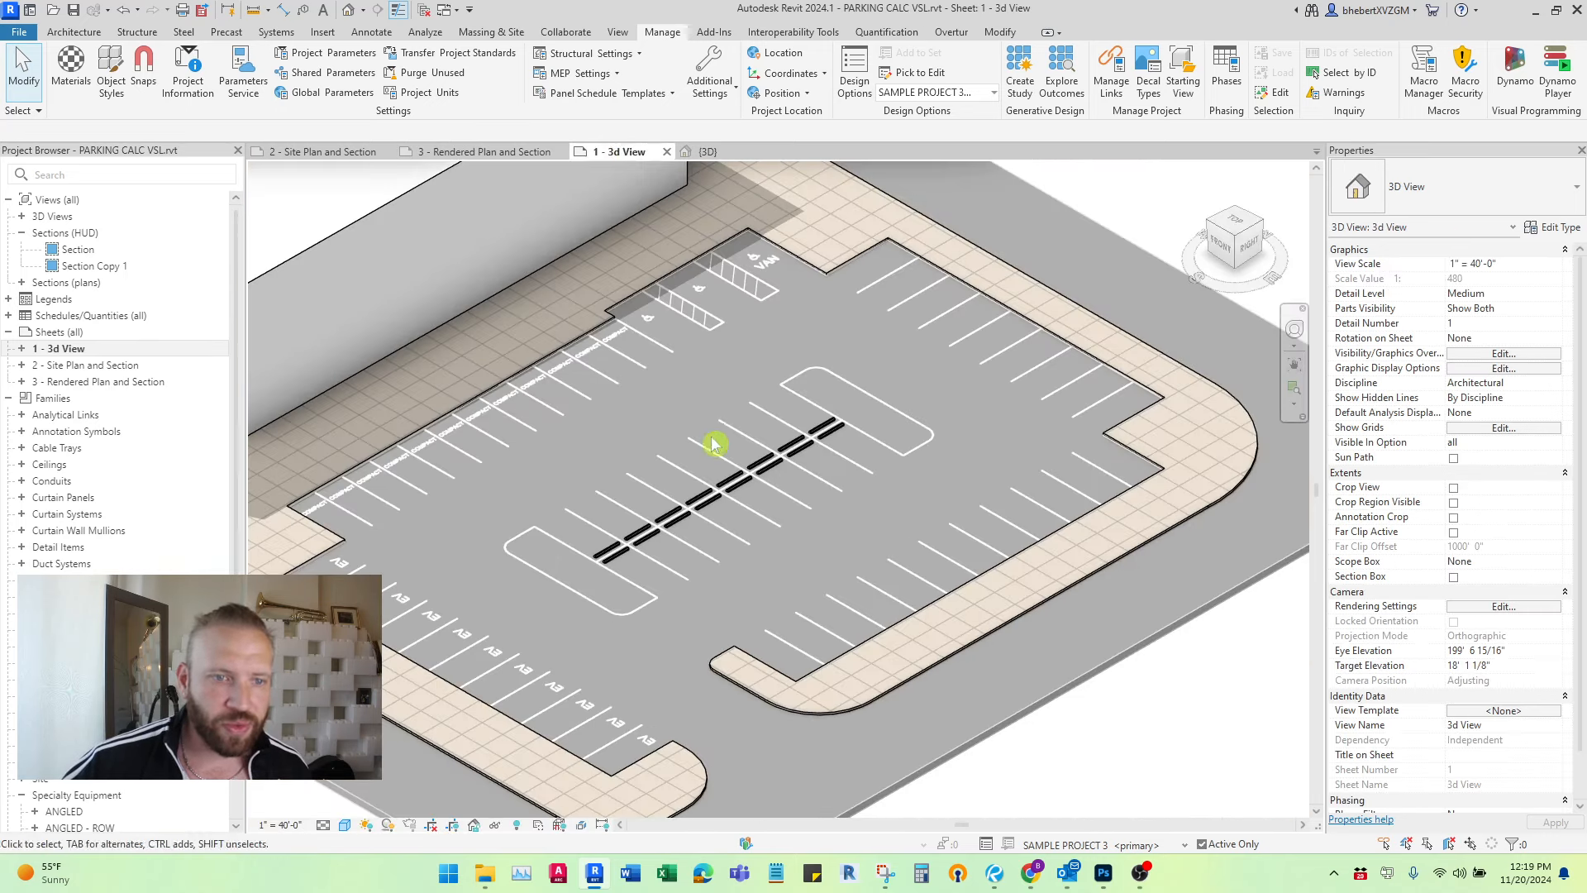
scroll(903, 485, up, 6)
scroll(602, 482, down, 1)
middle_drag(603, 483, 1002, 529)
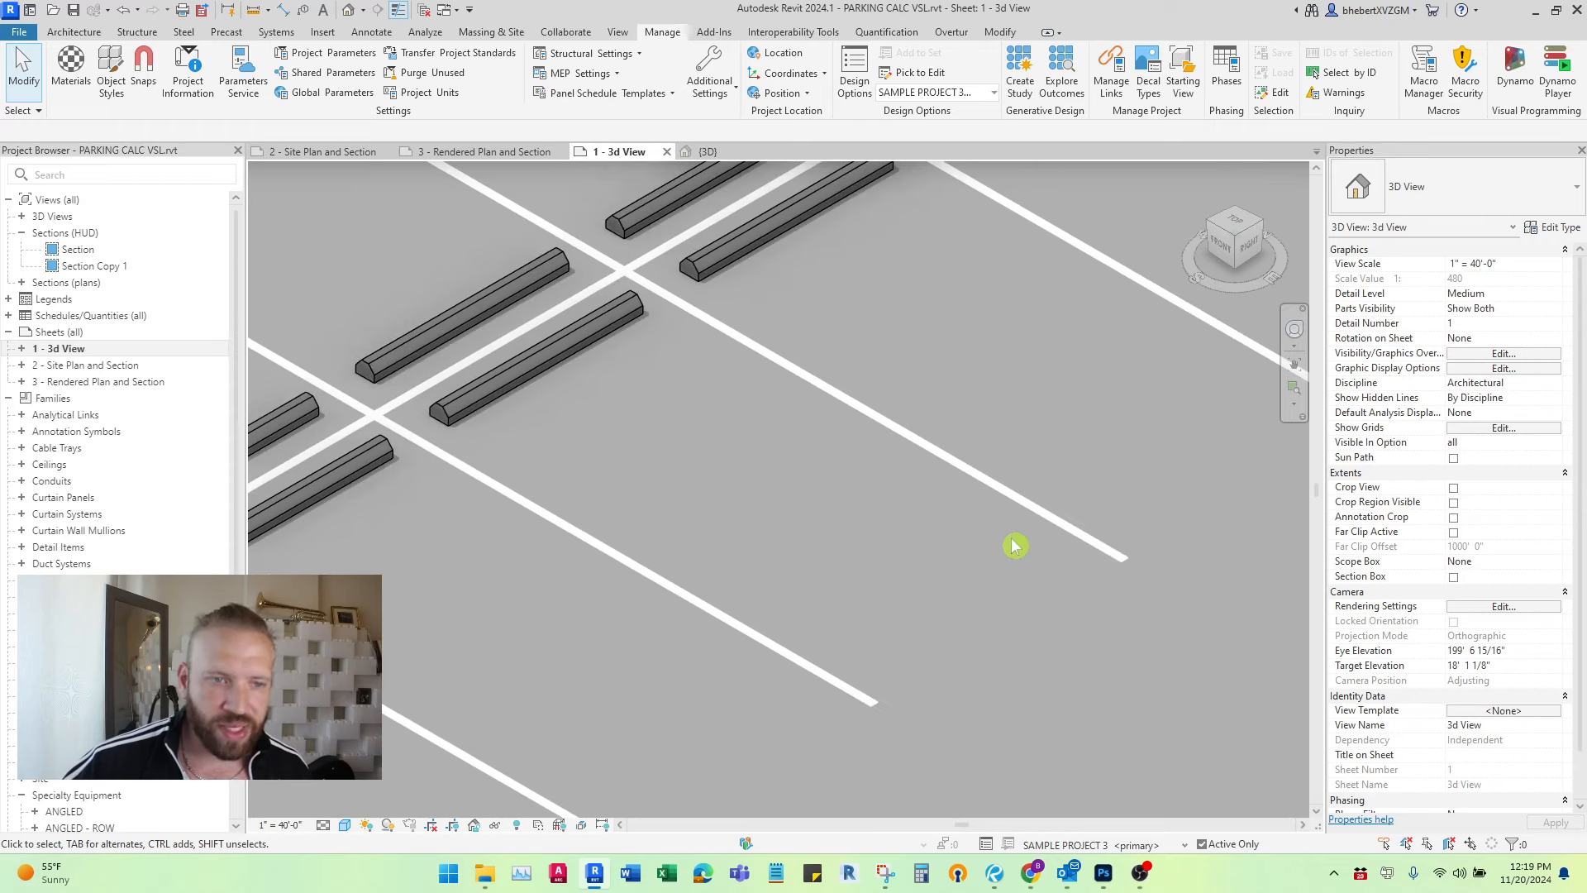
scroll(1124, 559, up, 6)
scroll(734, 524, down, 6)
middle_drag(925, 659, 829, 588)
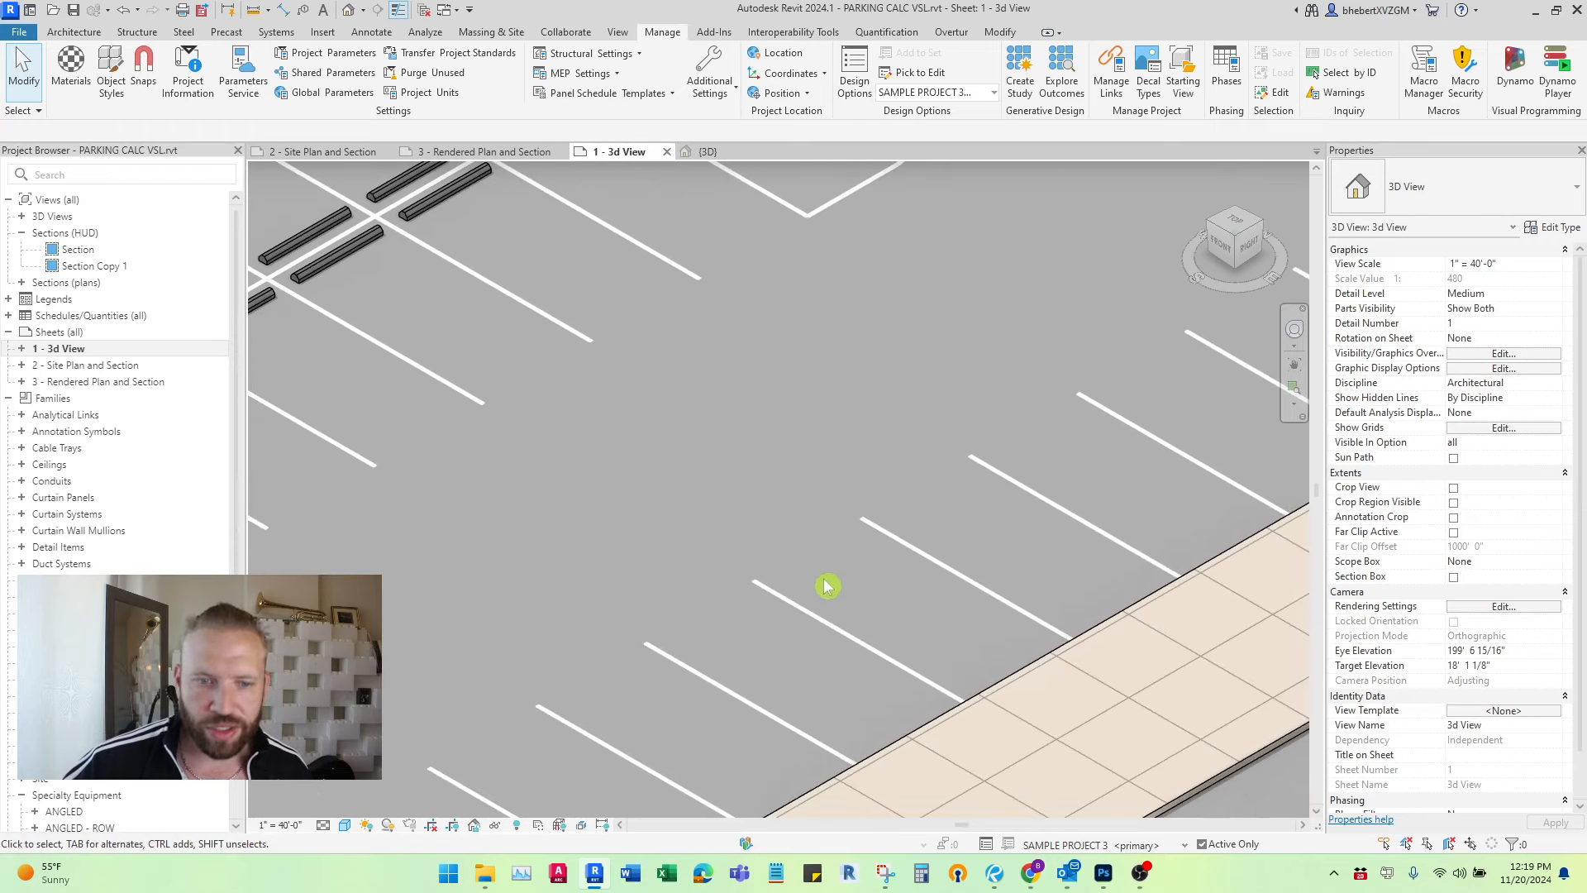
scroll(925, 582, up, 4)
scroll(757, 511, down, 6)
scroll(759, 513, down, 5)
scroll(910, 549, down, 2)
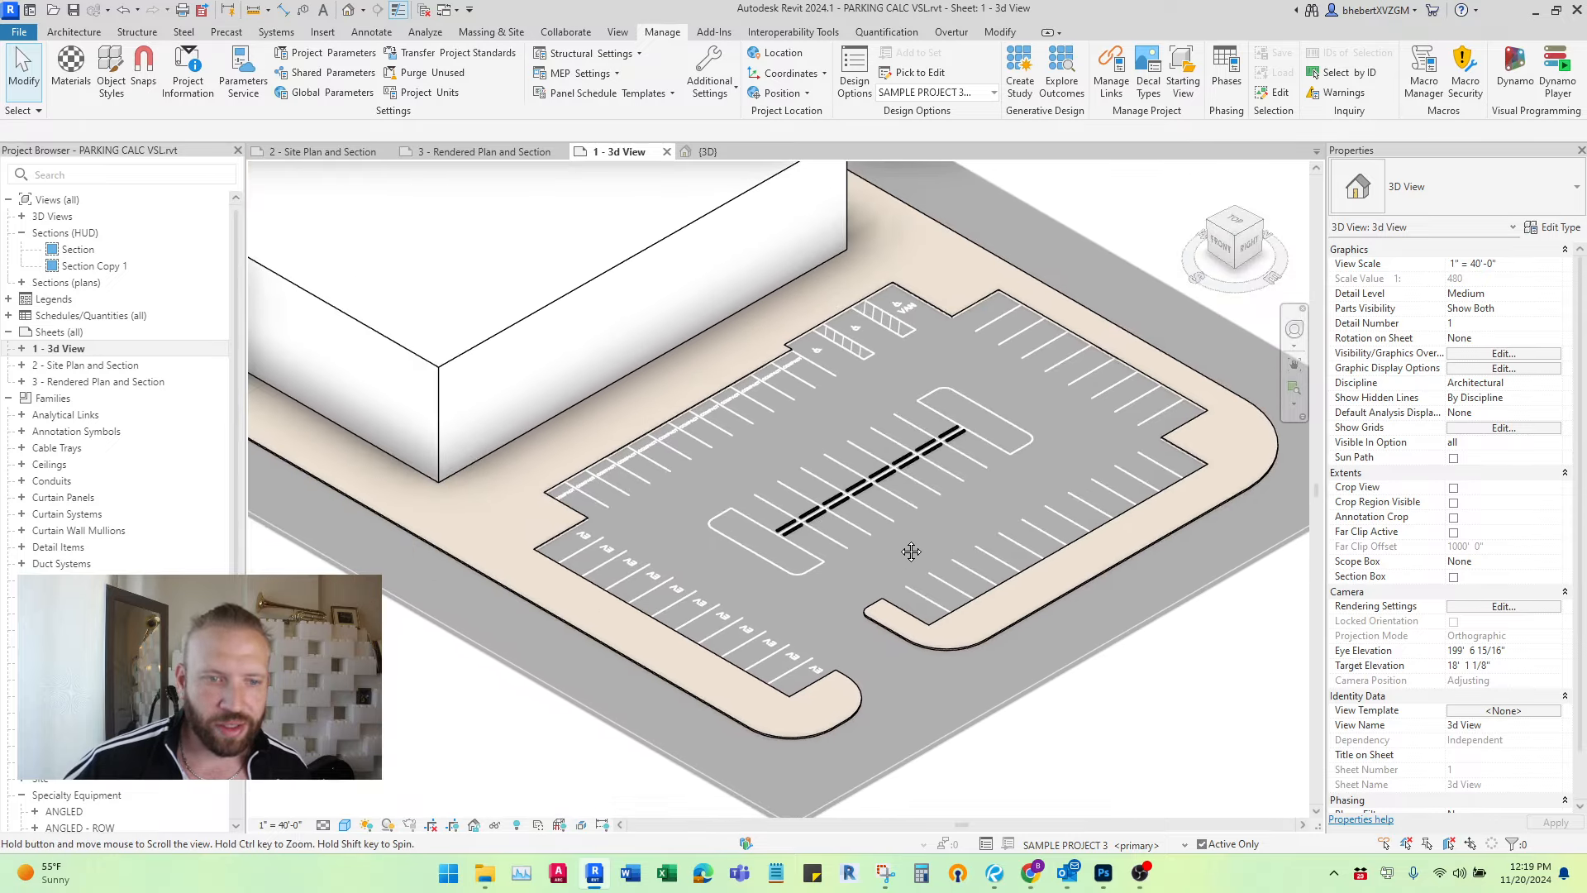
Step: Examine the compact and accessible stall markings beside the building in 3D, including the overall parking layout
scroll(631, 538, up, 2)
scroll(653, 636, up, 6)
scroll(653, 636, up, 1)
scroll(558, 417, down, 1)
middle_drag(576, 232, 653, 387)
scroll(694, 485, up, 5)
scroll(770, 463, up, 1)
scroll(768, 502, down, 1)
middle_drag(769, 501, 630, 581)
scroll(631, 581, down, 4)
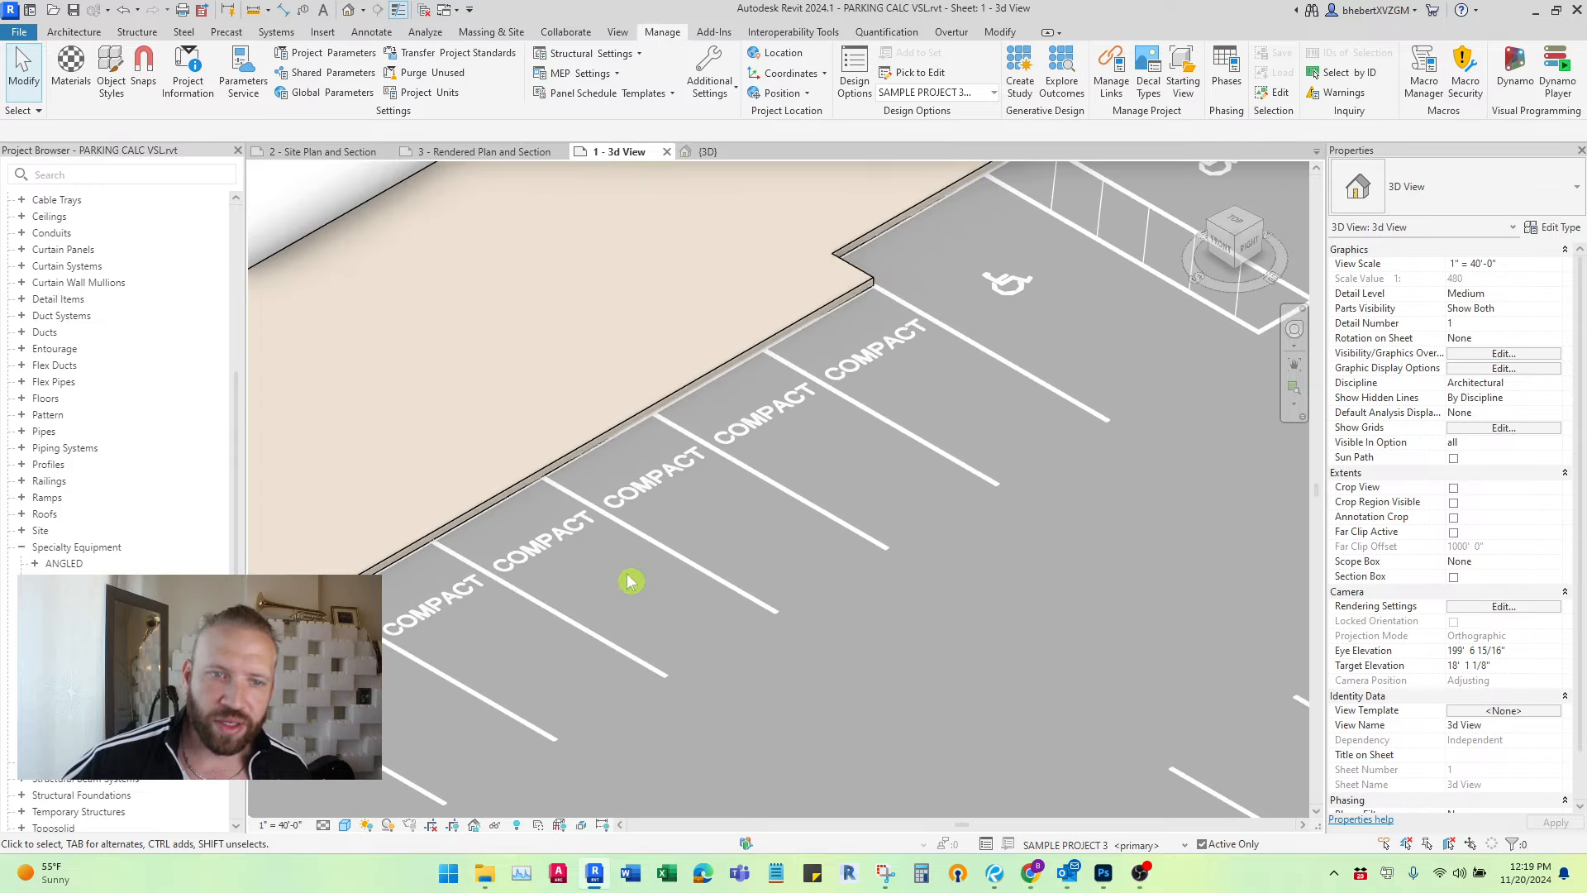
scroll(1034, 330, down, 2)
middle_drag(1099, 289, 496, 479)
scroll(715, 465, down, 1)
scroll(712, 465, down, 3)
scroll(503, 609, down, 2)
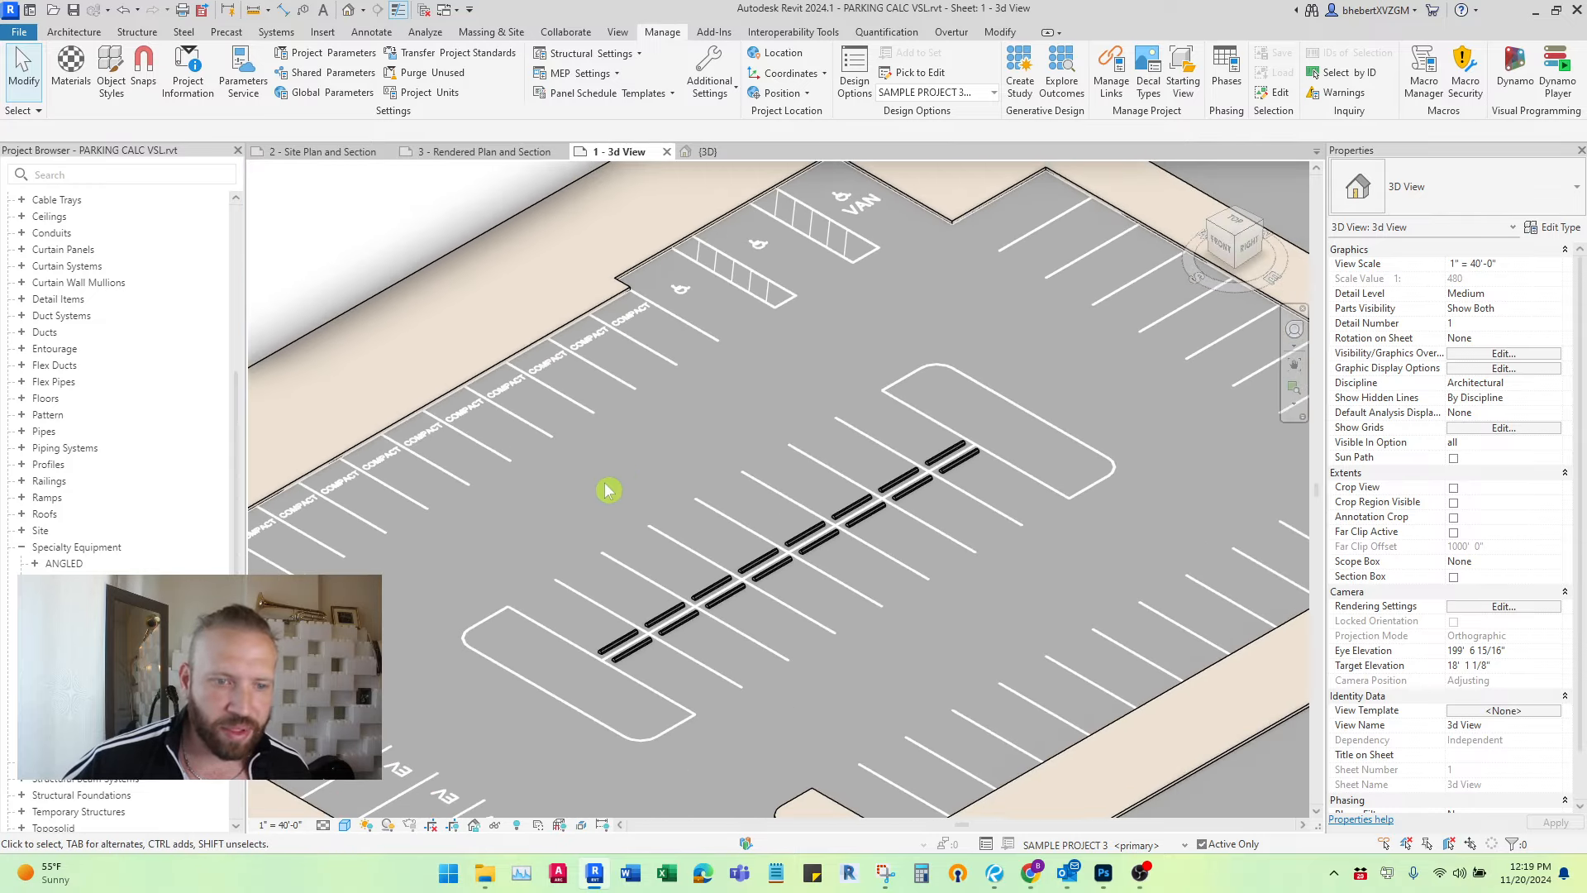
scroll(609, 489, down, 2)
scroll(740, 383, down, 2)
middle_drag(730, 438, 705, 603)
scroll(699, 602, up, 1)
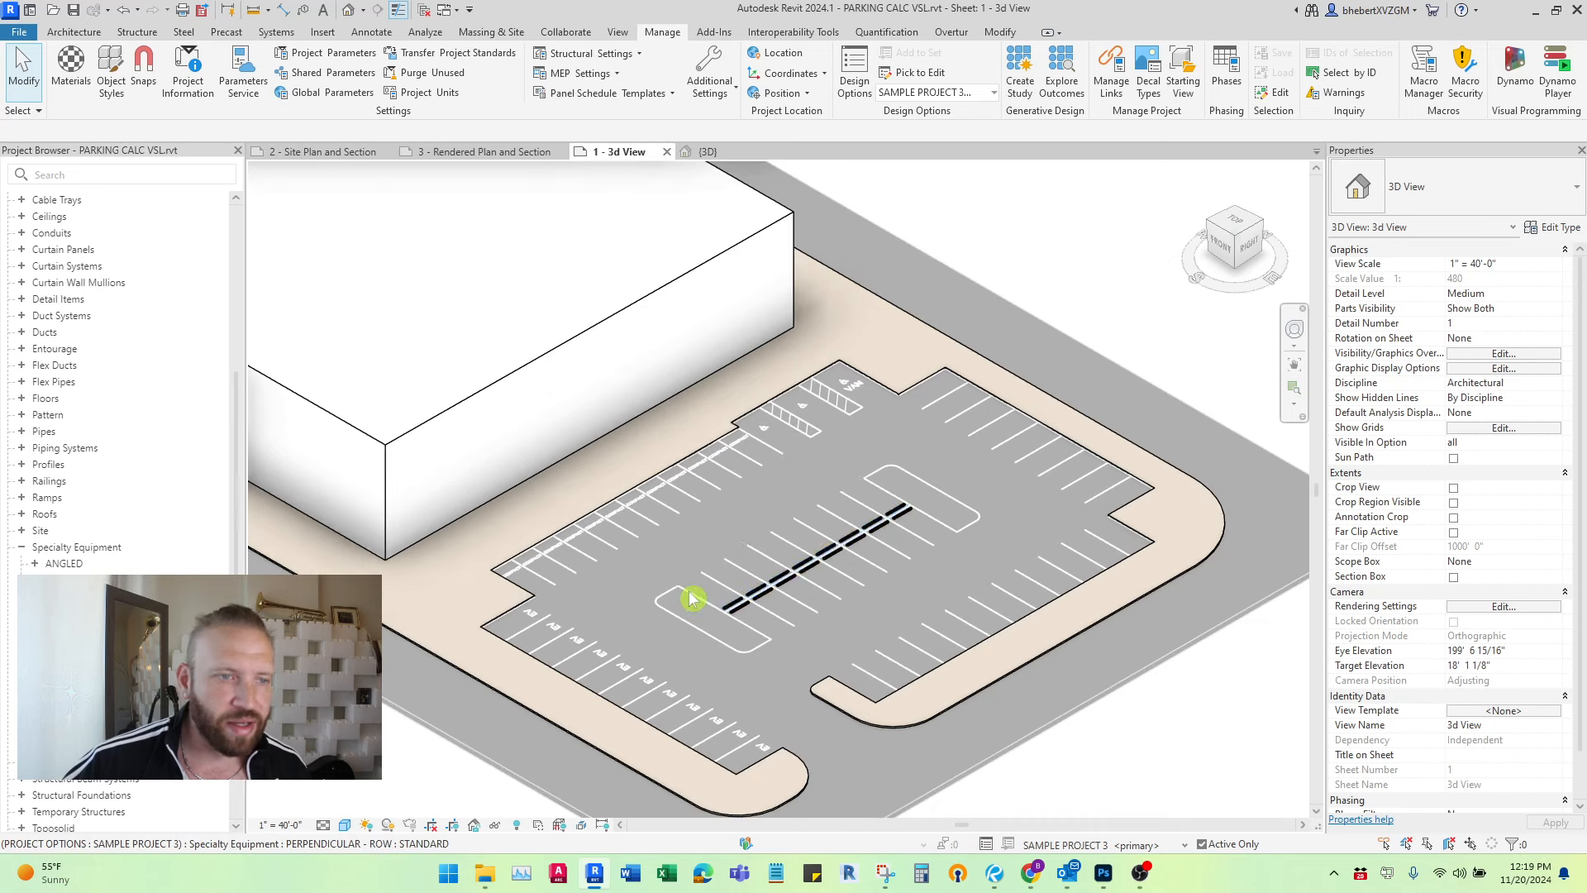
scroll(709, 581, down, 2)
Step: Return to the Site Plan and Section sheet and switch the active design option to SAMPLE PROJECT 6
click(327, 152)
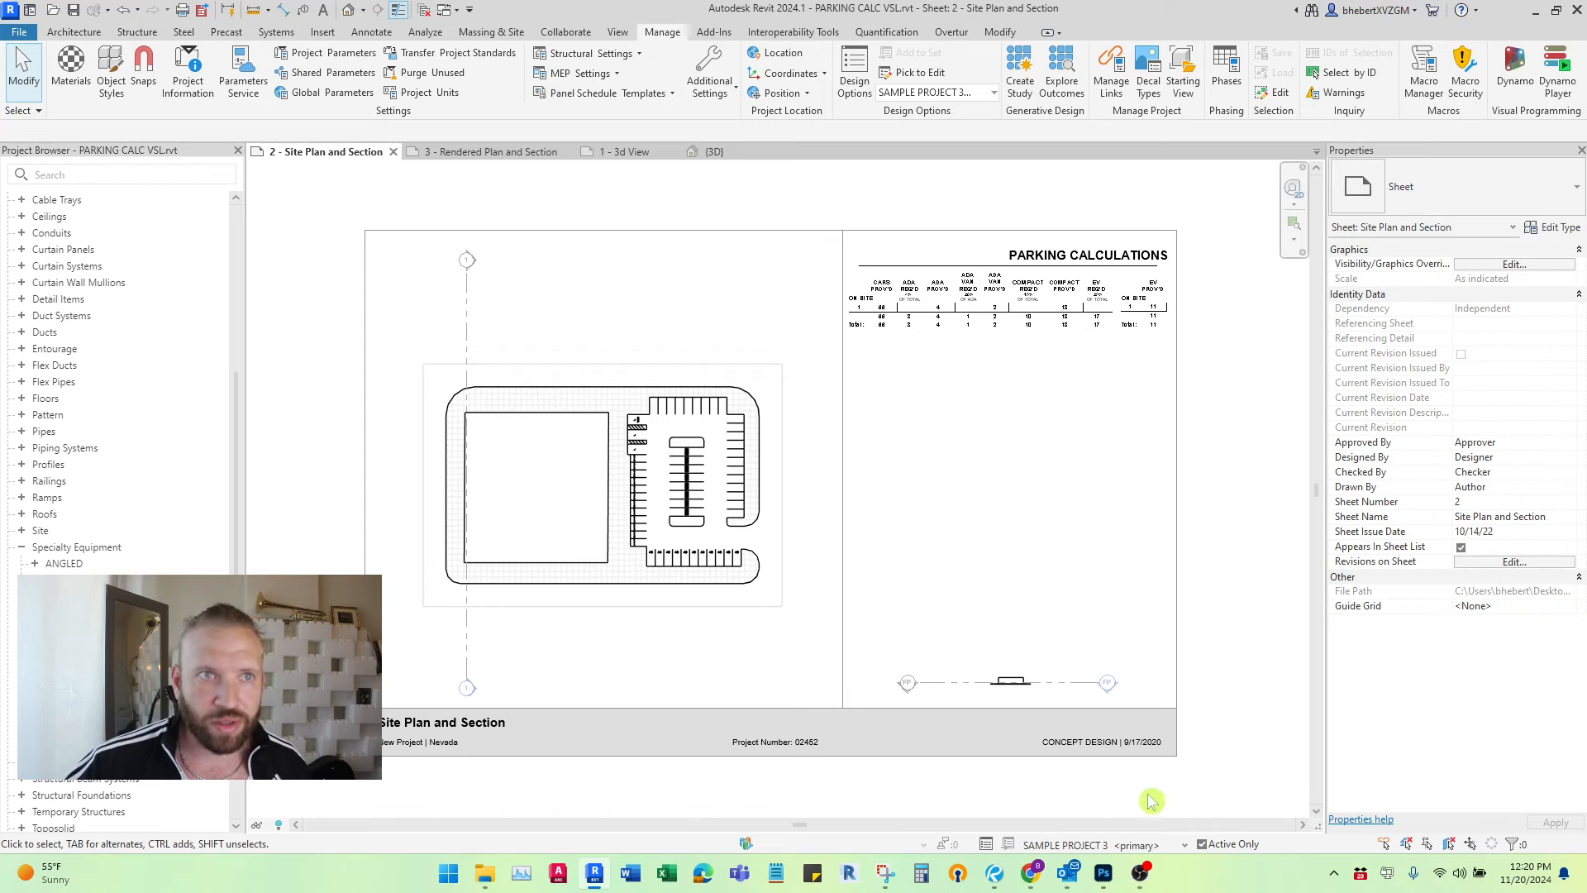
click(1184, 844)
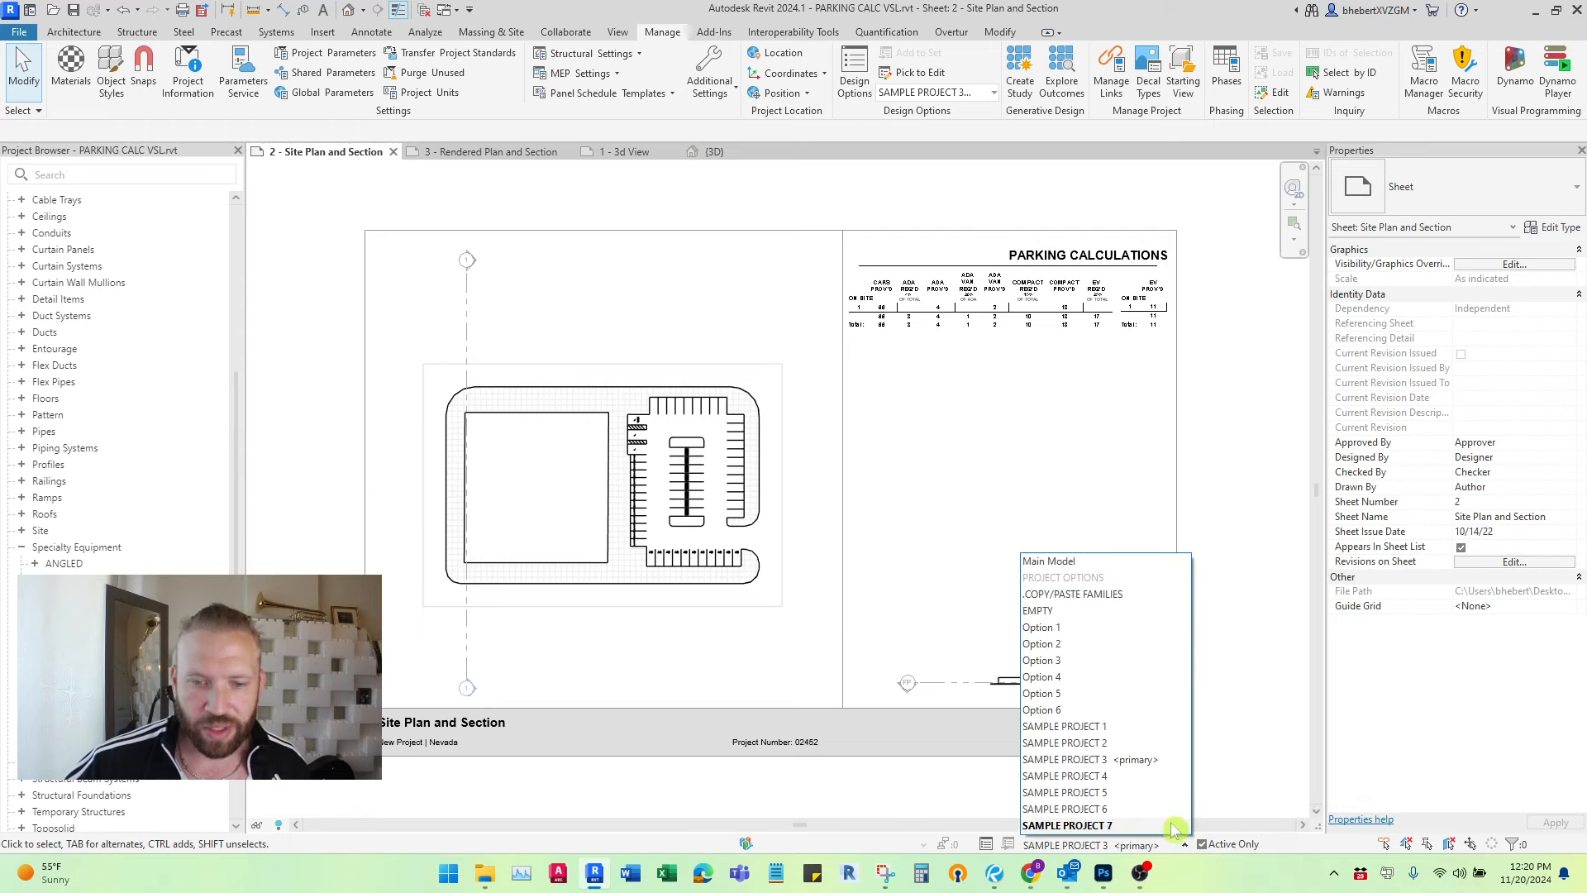
click(1127, 809)
Step: Activate the plan viewport on the sheet and inspect the single perpendicular standard and compact stall families
scroll(496, 471, up, 3)
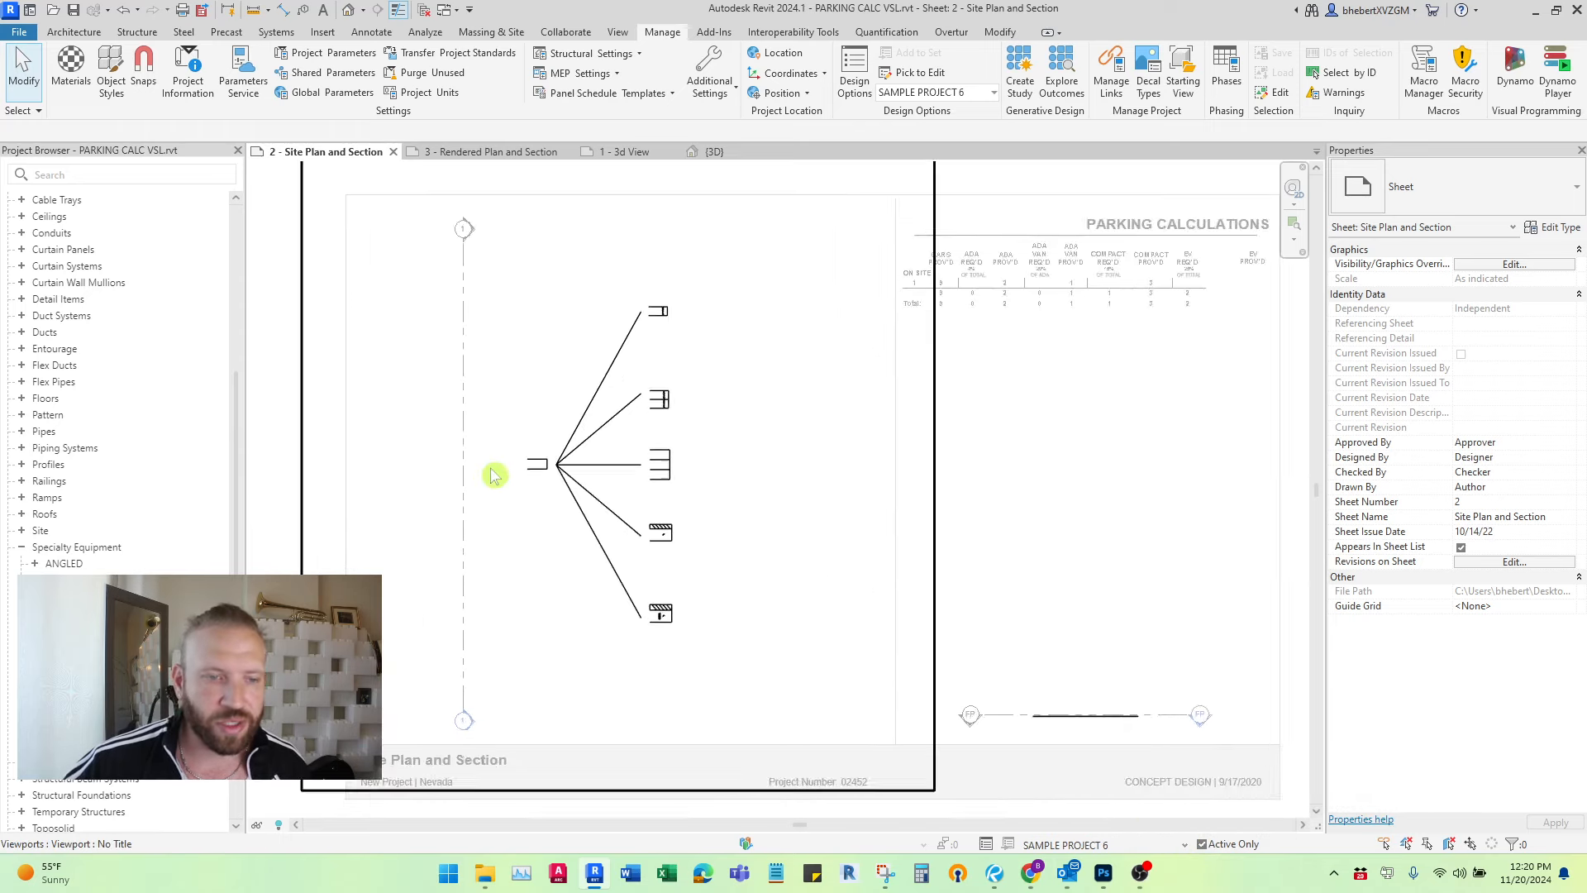
scroll(578, 545, up, 3)
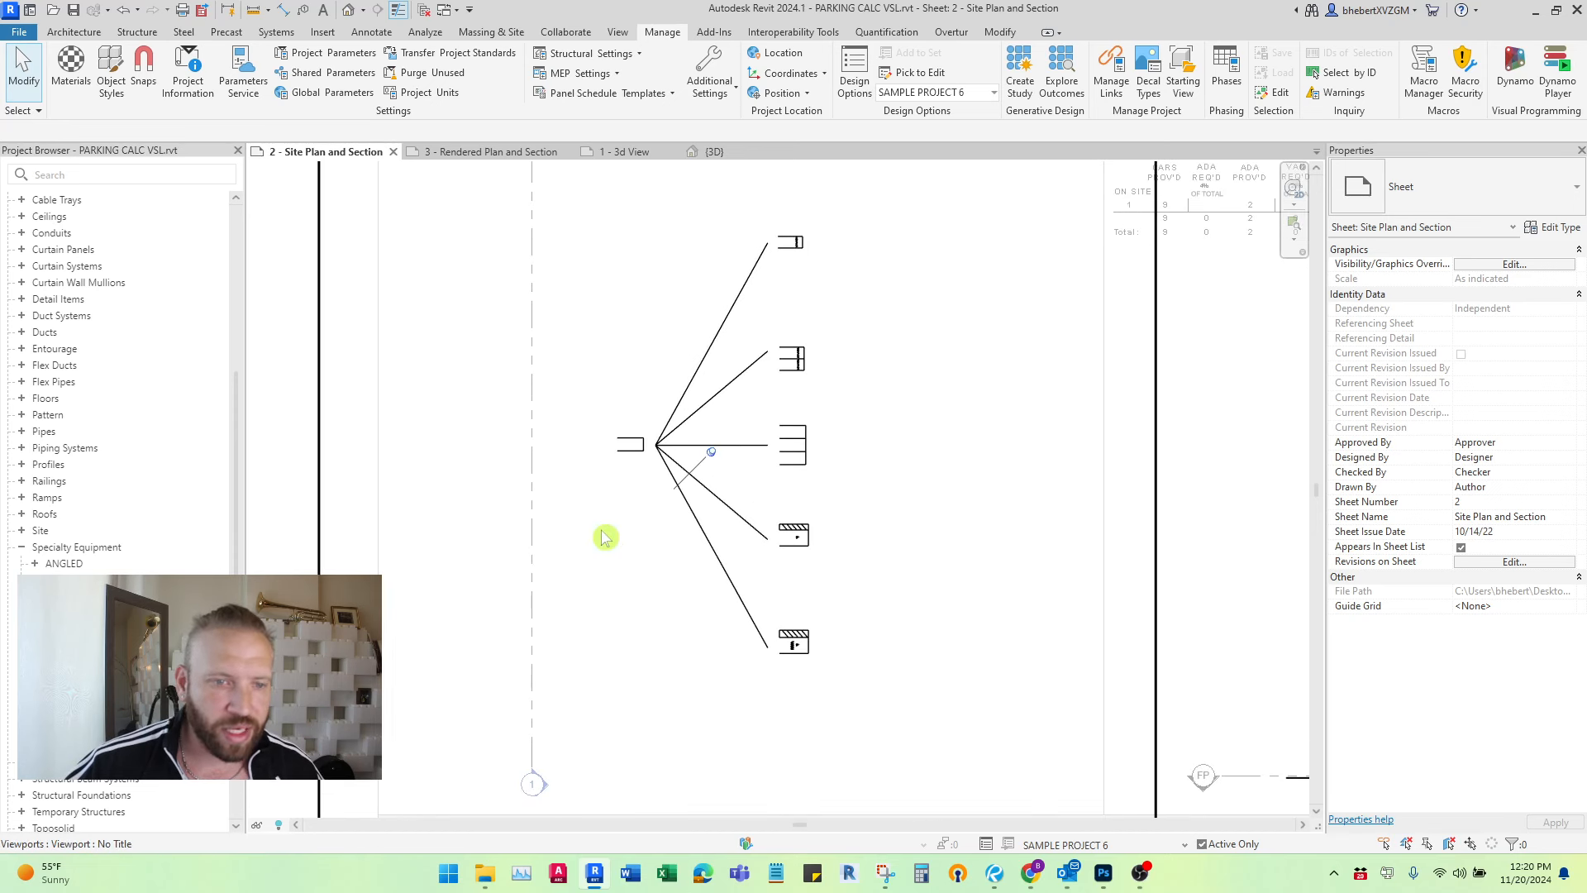
double_click(606, 537)
scroll(642, 495, up, 4)
mouse_move(610, 506)
middle_down()
mouse_move(608, 550)
mouse_move(584, 524)
middle_up()
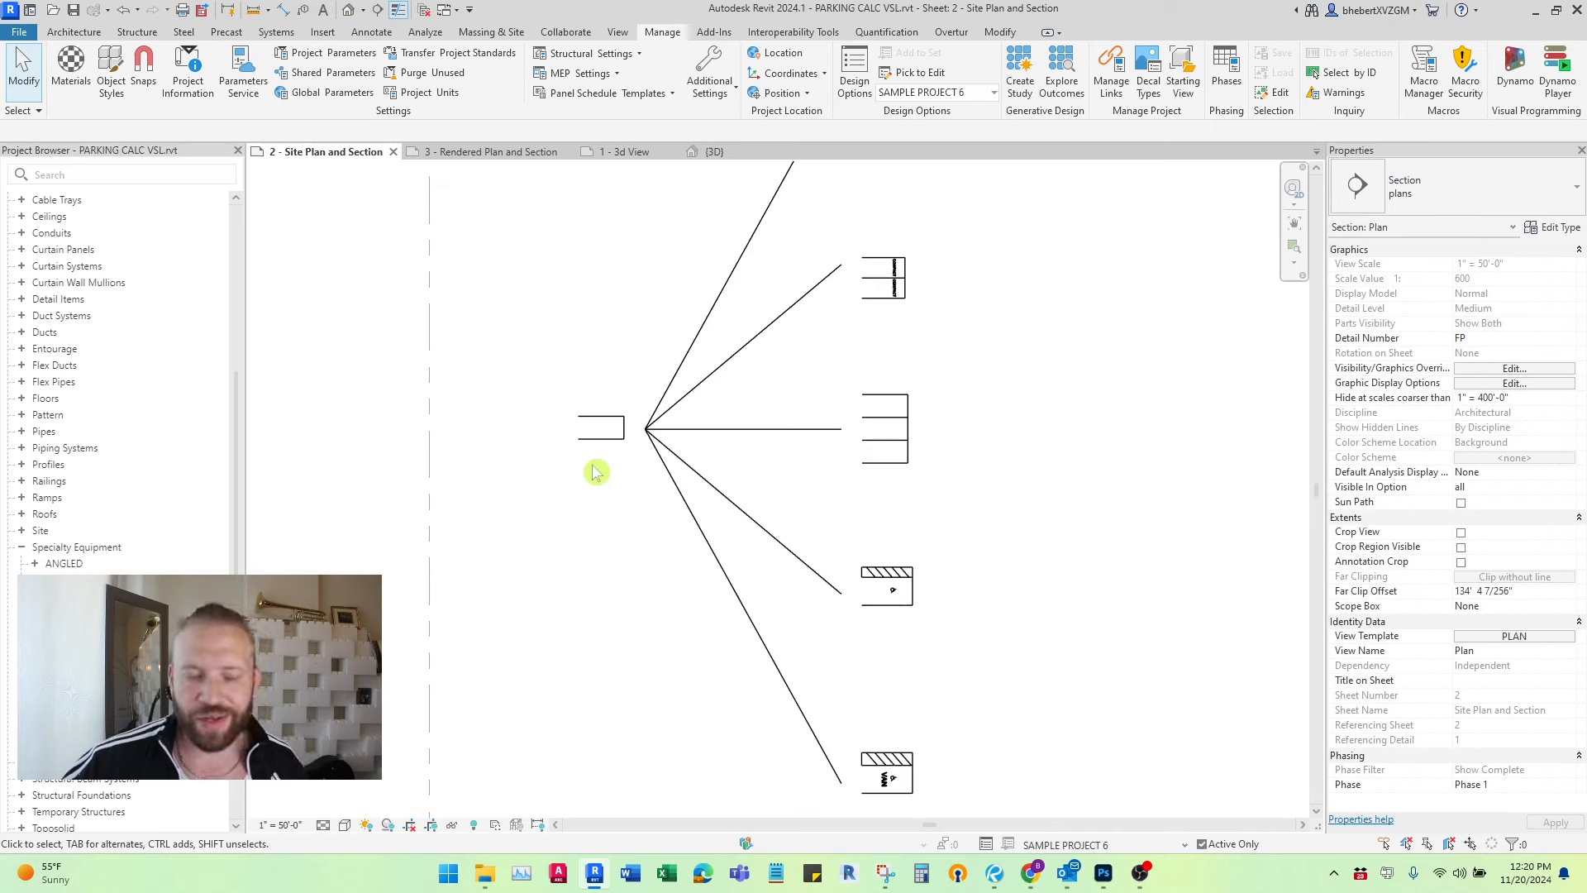
scroll(628, 545, down, 3)
click(568, 555)
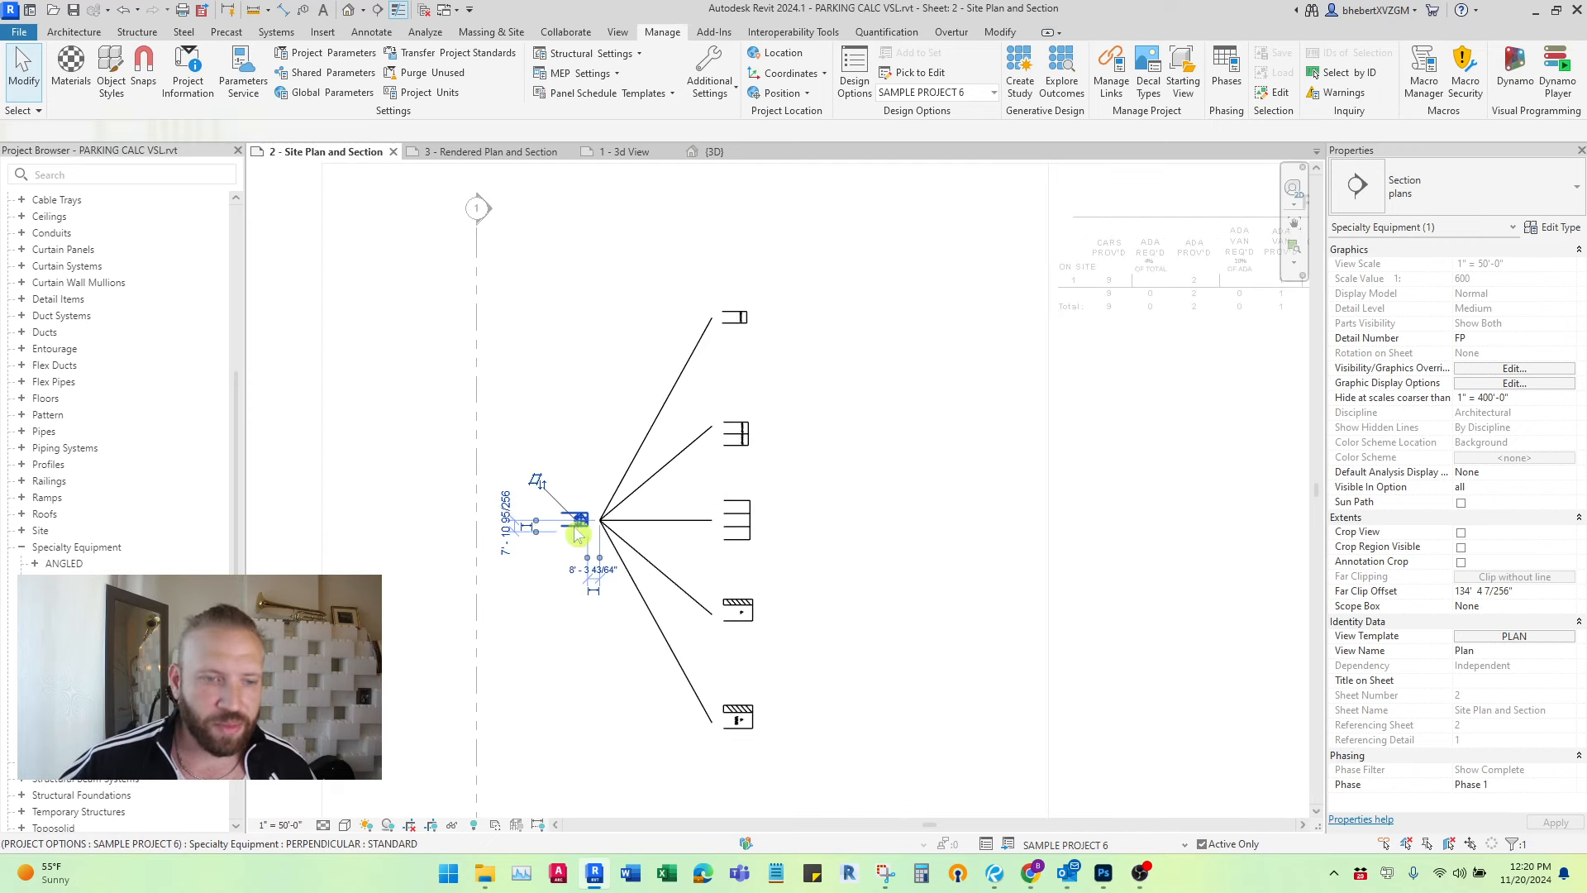
click(951, 278)
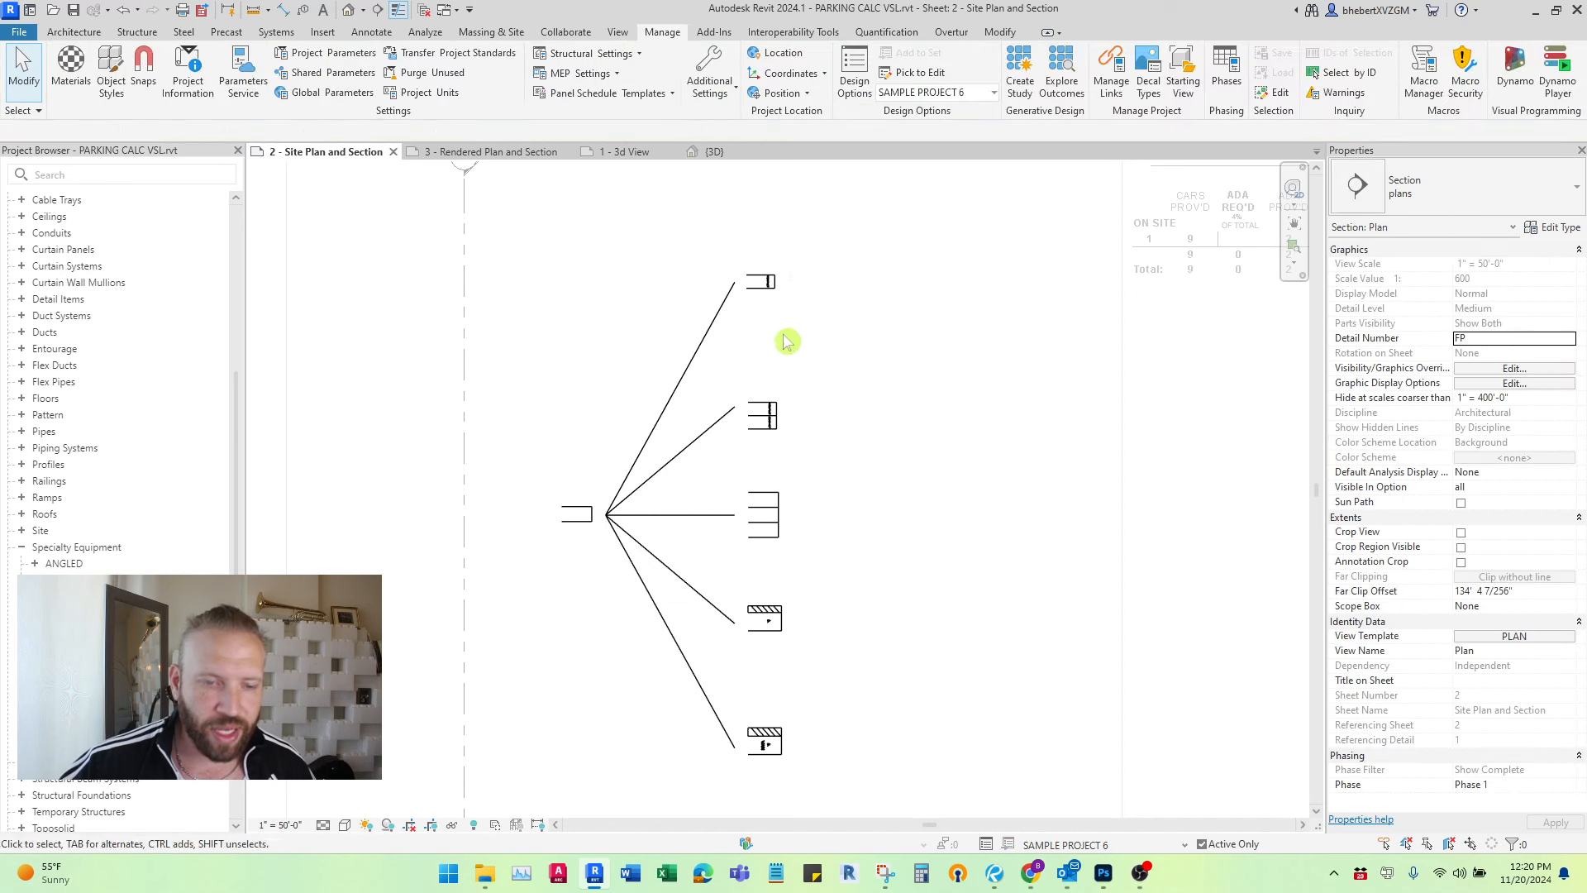
click(767, 288)
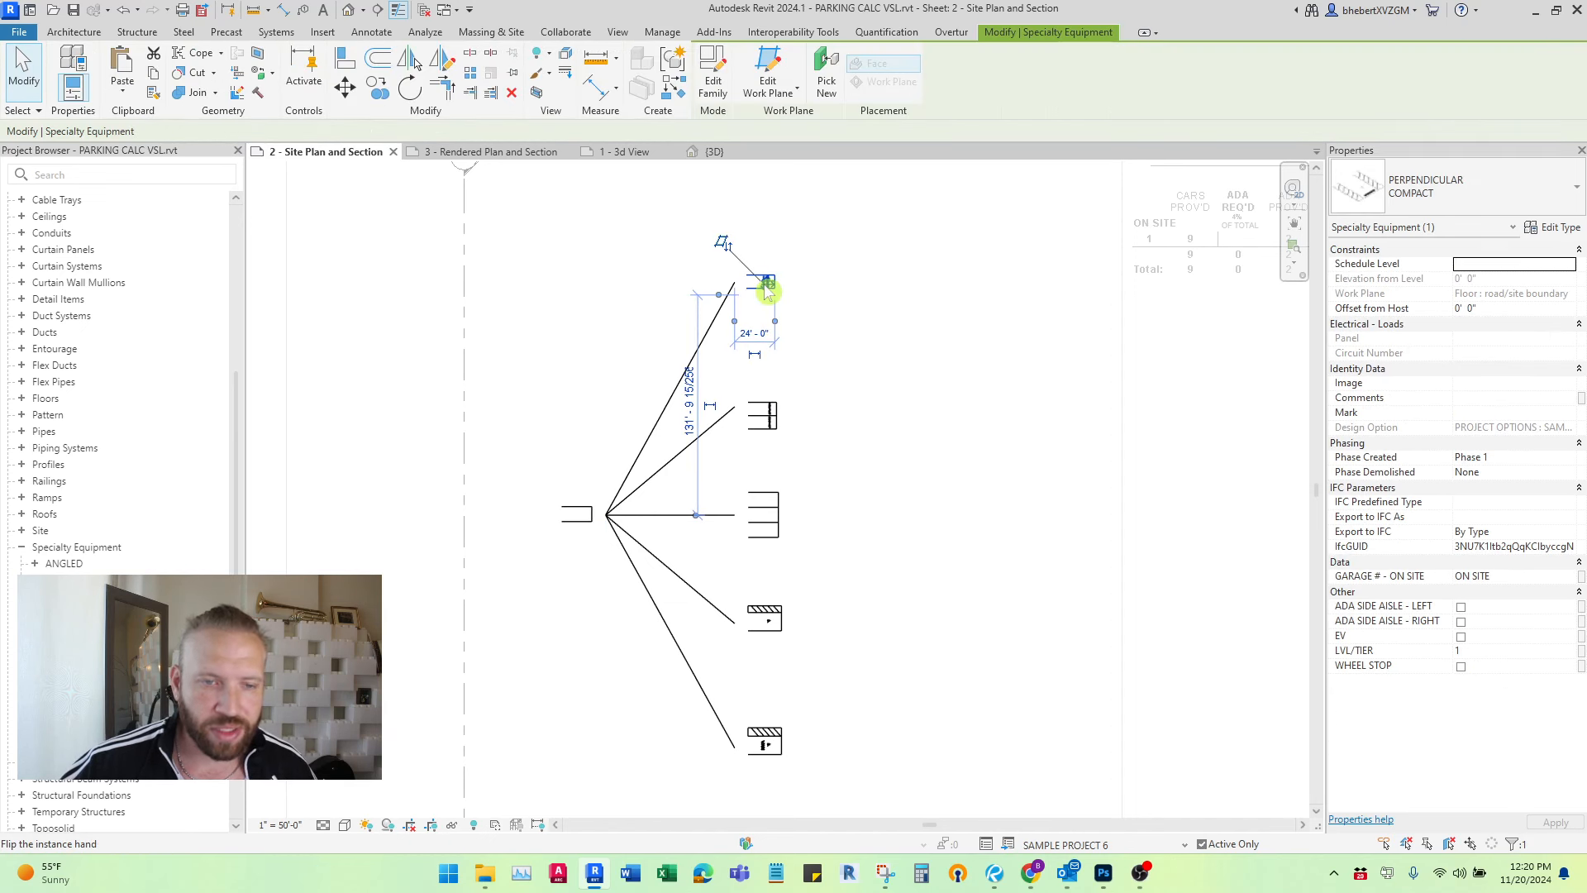
click(847, 328)
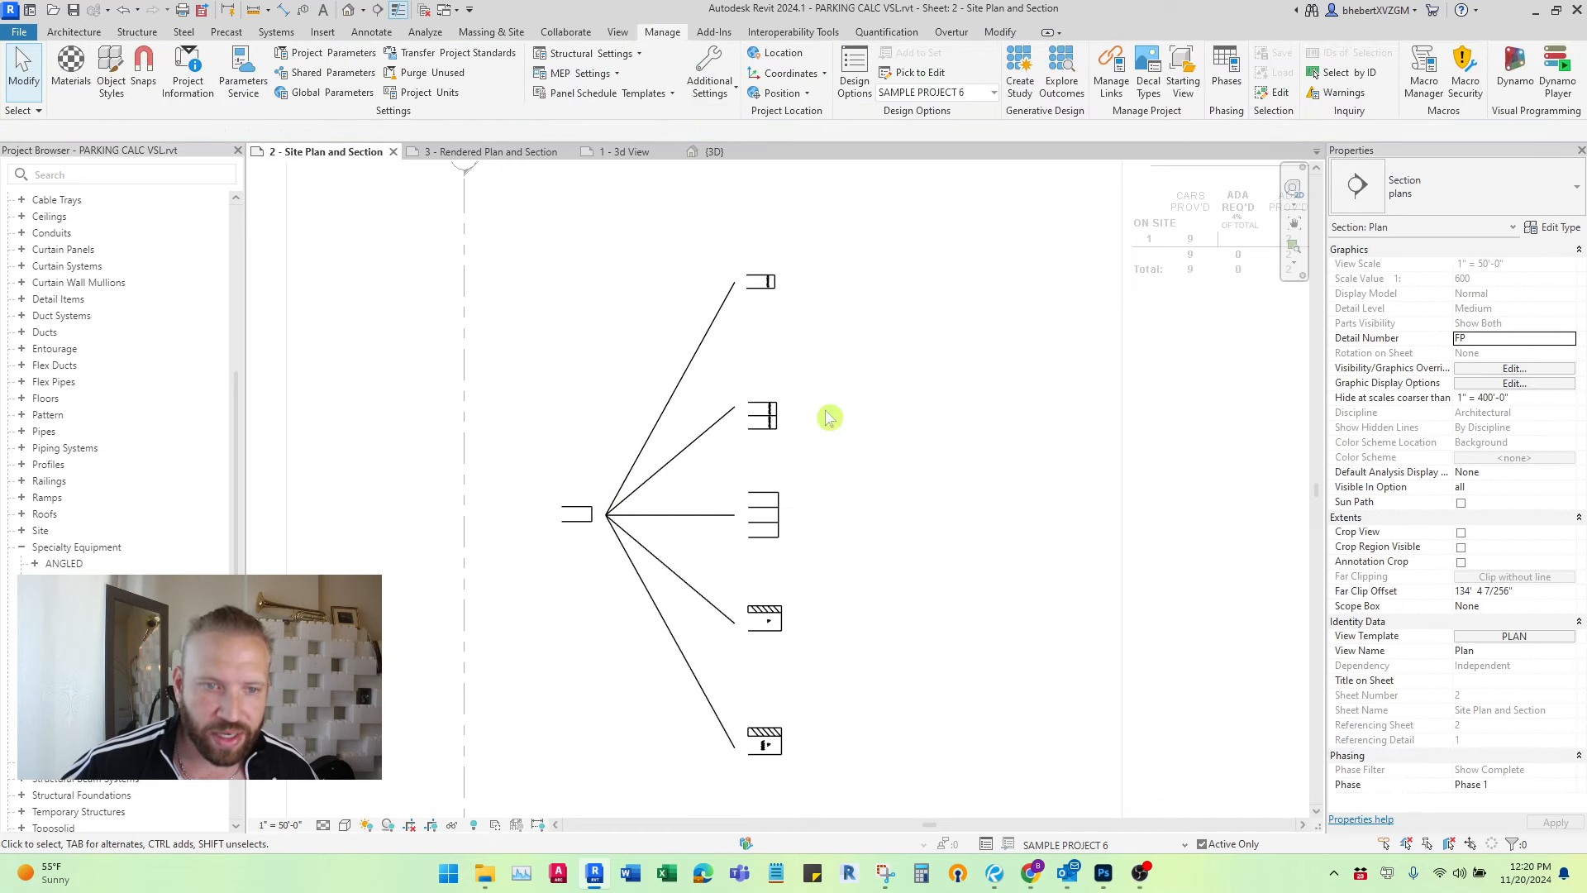
Step: Stretch the perpendicular compact stall row upward to 3 spaces, with a length of 24' 5 1/2"
scroll(717, 508, up, 3)
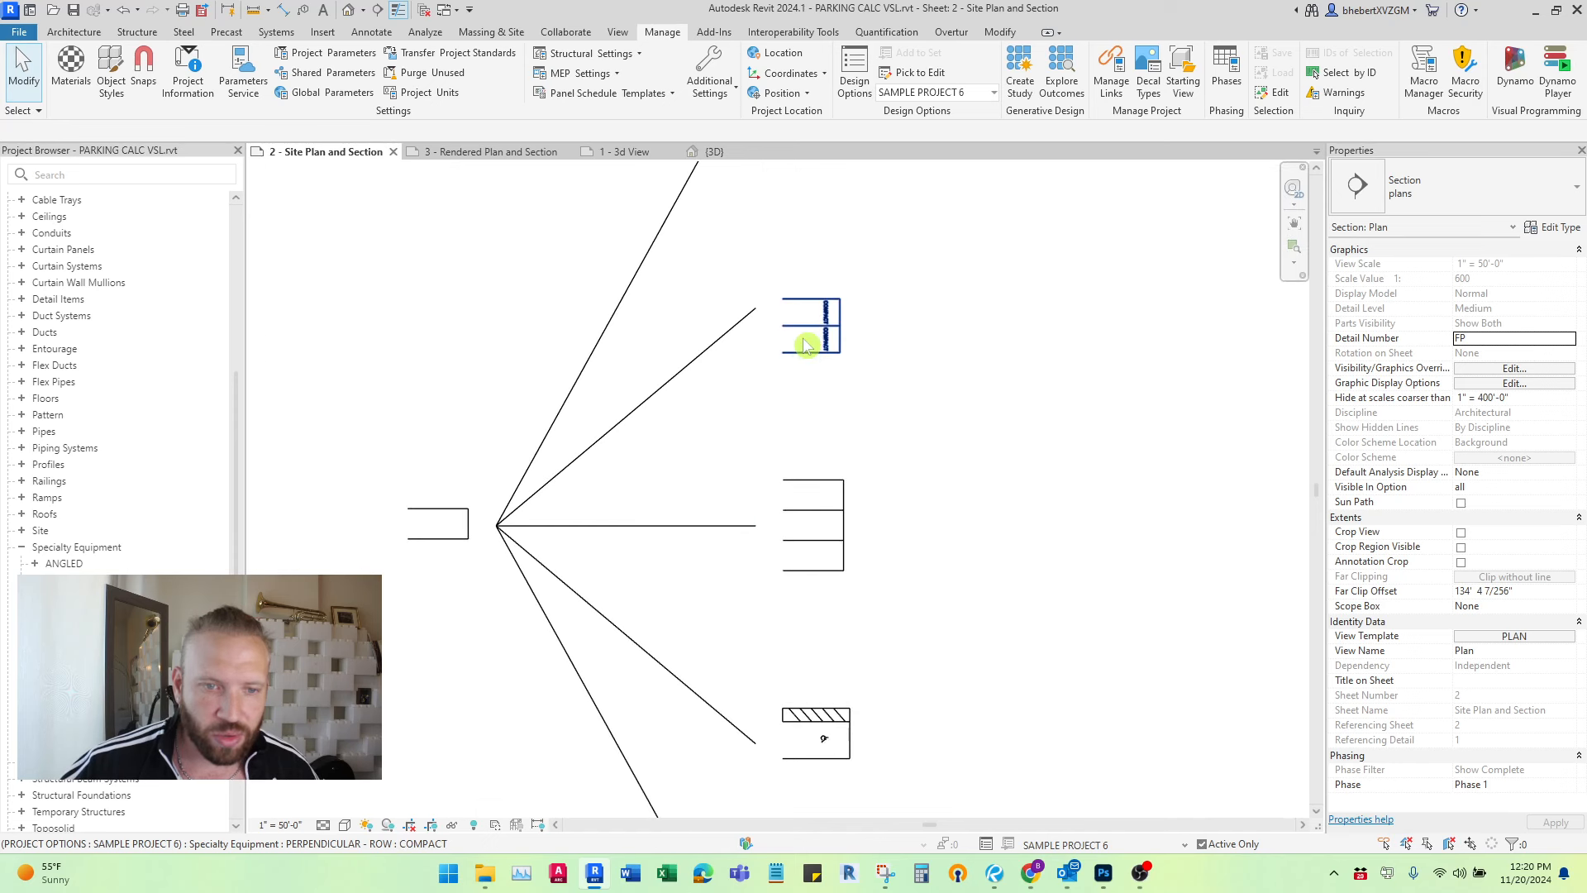
click(806, 346)
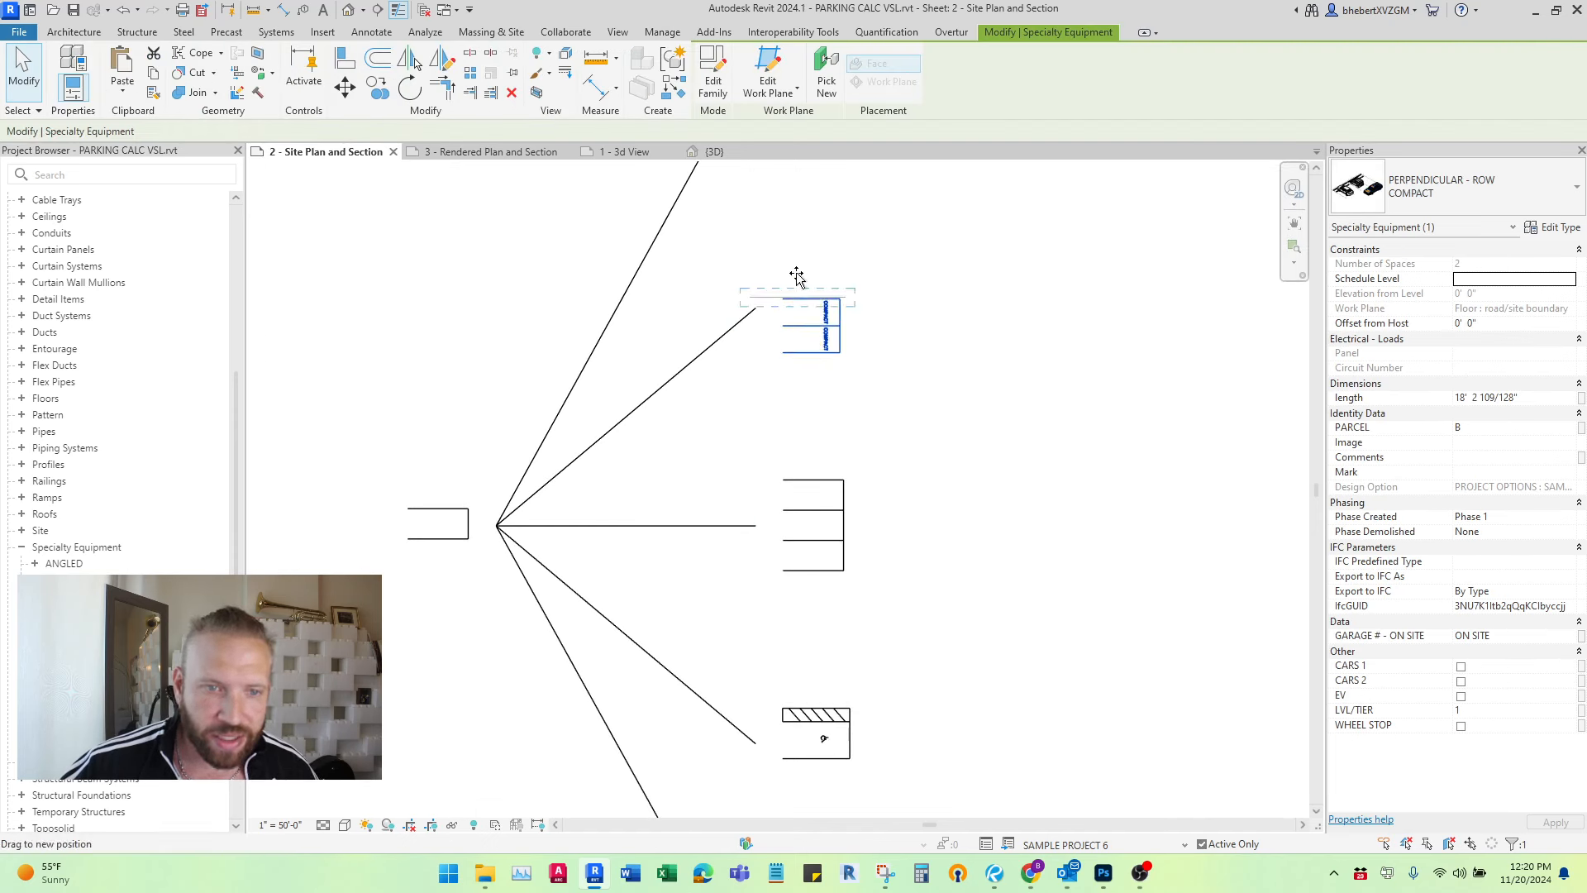
drag(798, 273, 798, 274)
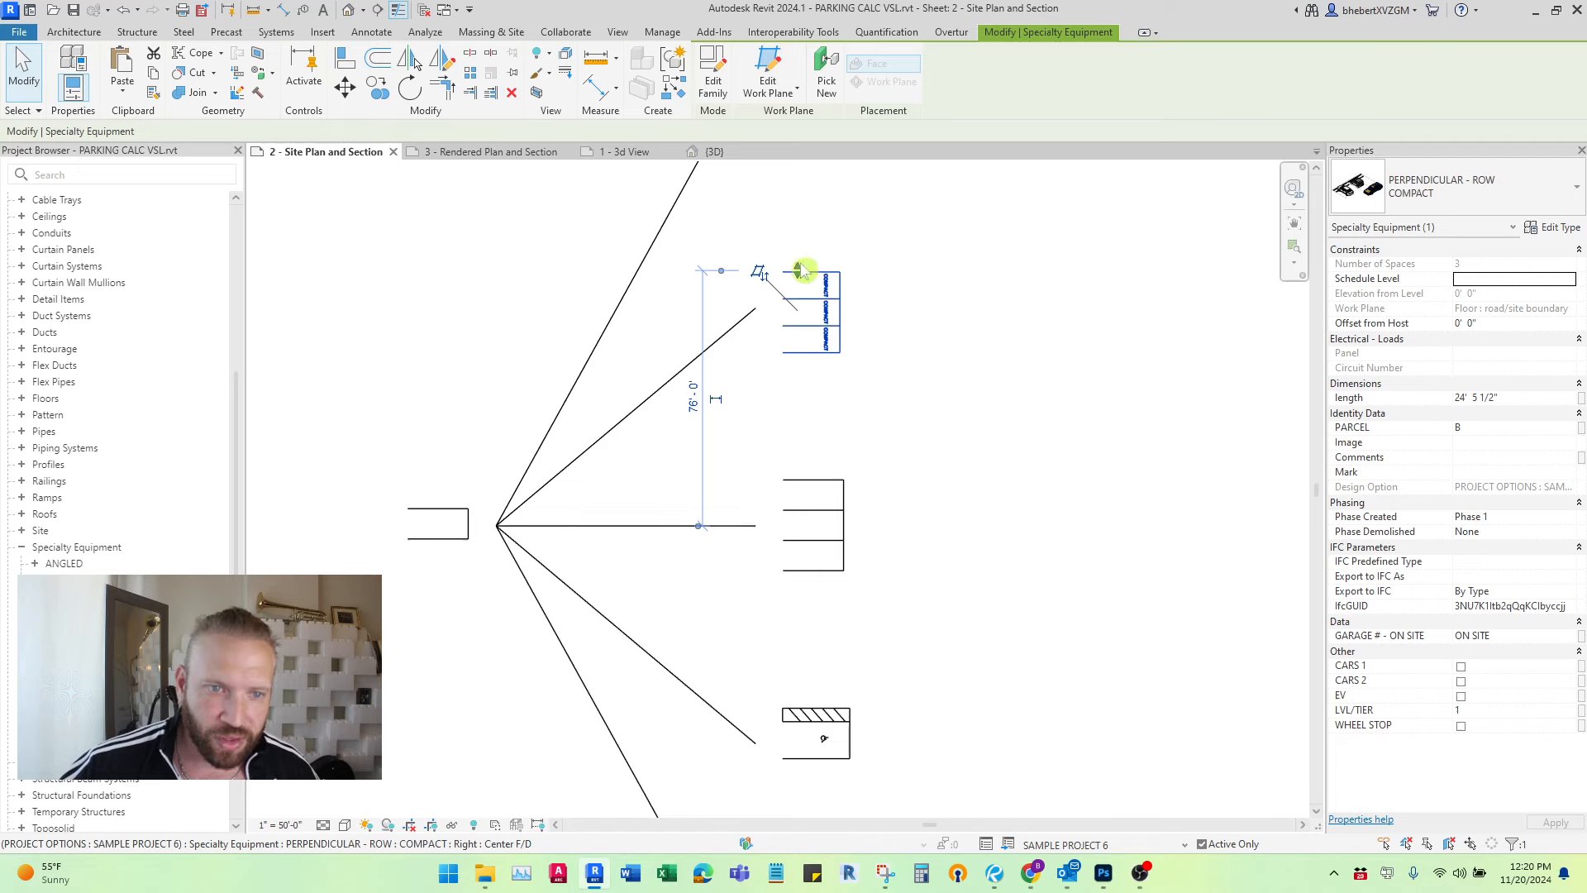
Step: Review the compact columns of the parking calculations table, then return to the perpendicular compact row
scroll(397, 537, down, 4)
scroll(605, 476, up, 2)
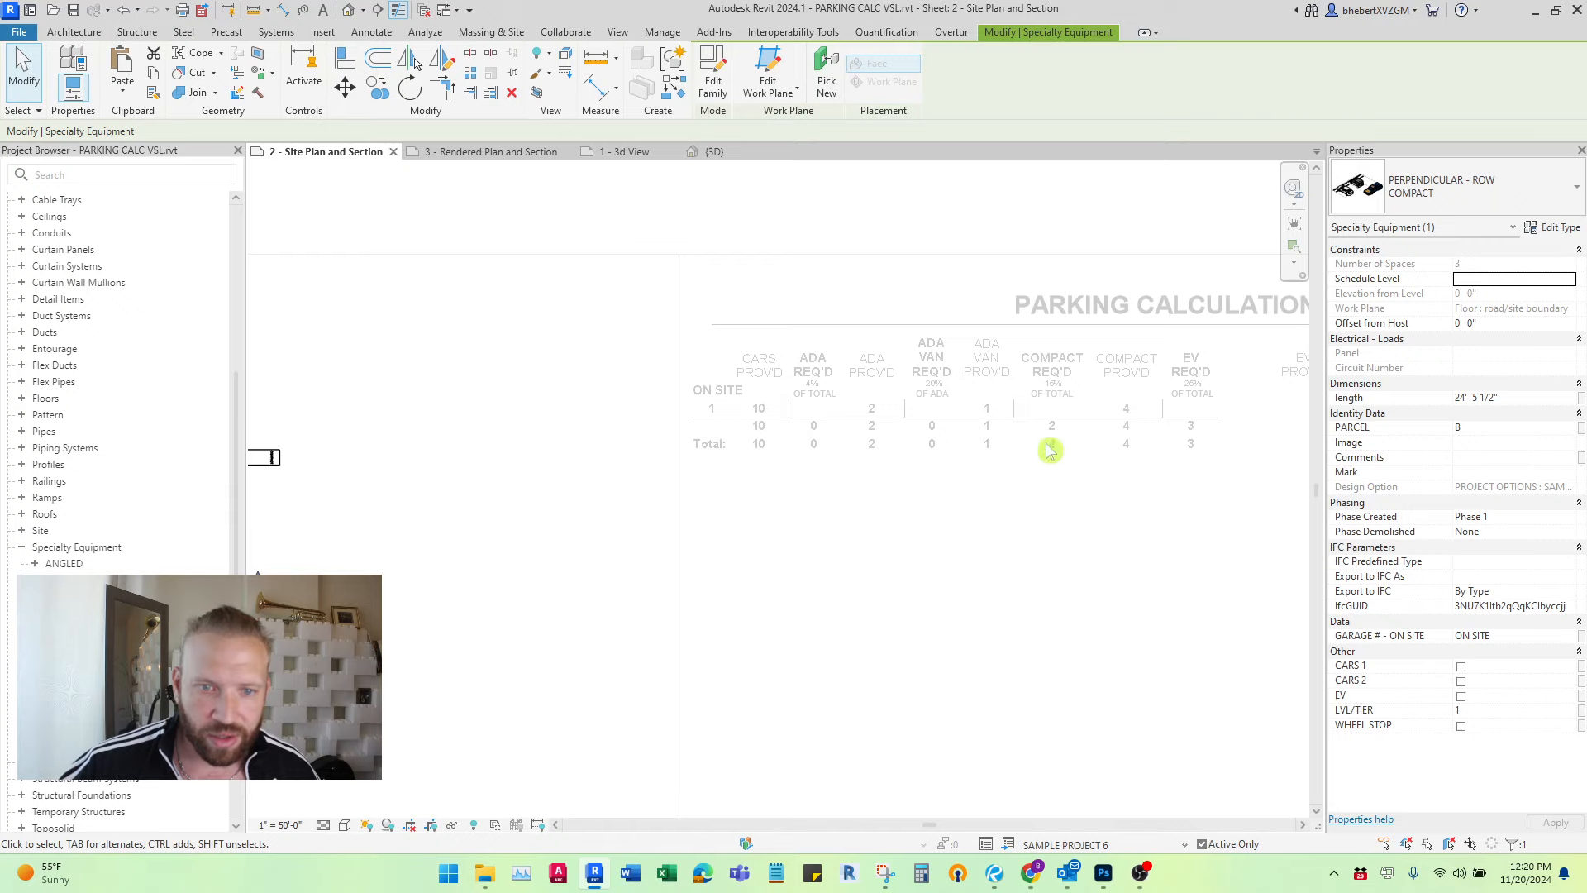
scroll(897, 542, down, 1)
middle_drag(884, 544, 1174, 433)
scroll(663, 467, up, 3)
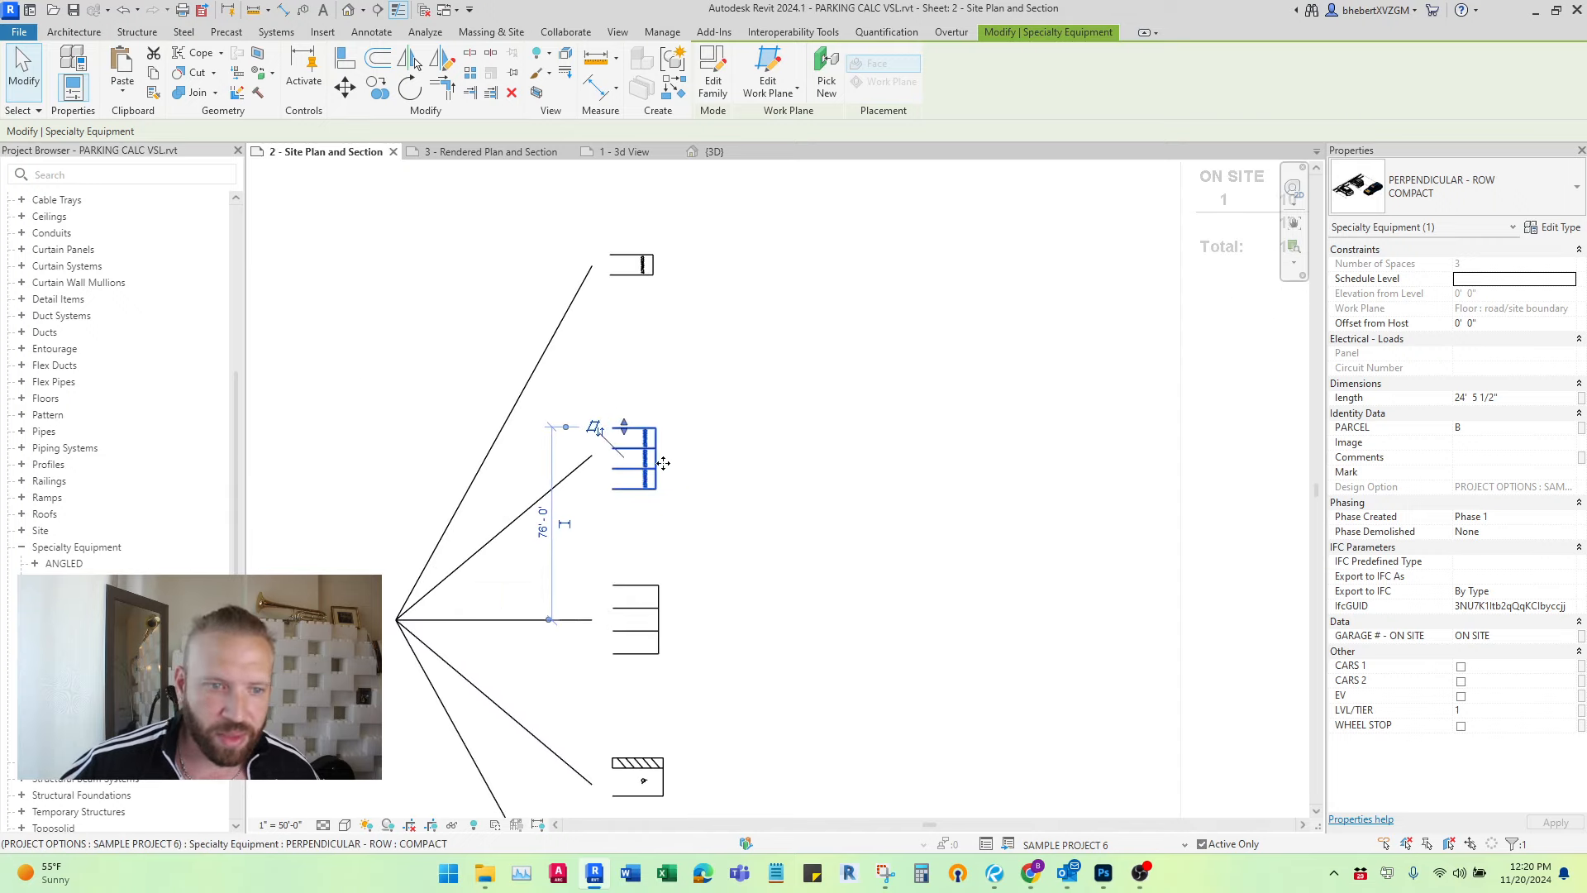
Step: Inspect the perpendicular standard row and the perpendicular ADA and ADA VAN stalls below it
middle_drag(640, 408, 881, 246)
scroll(890, 410, up, 2)
click(908, 465)
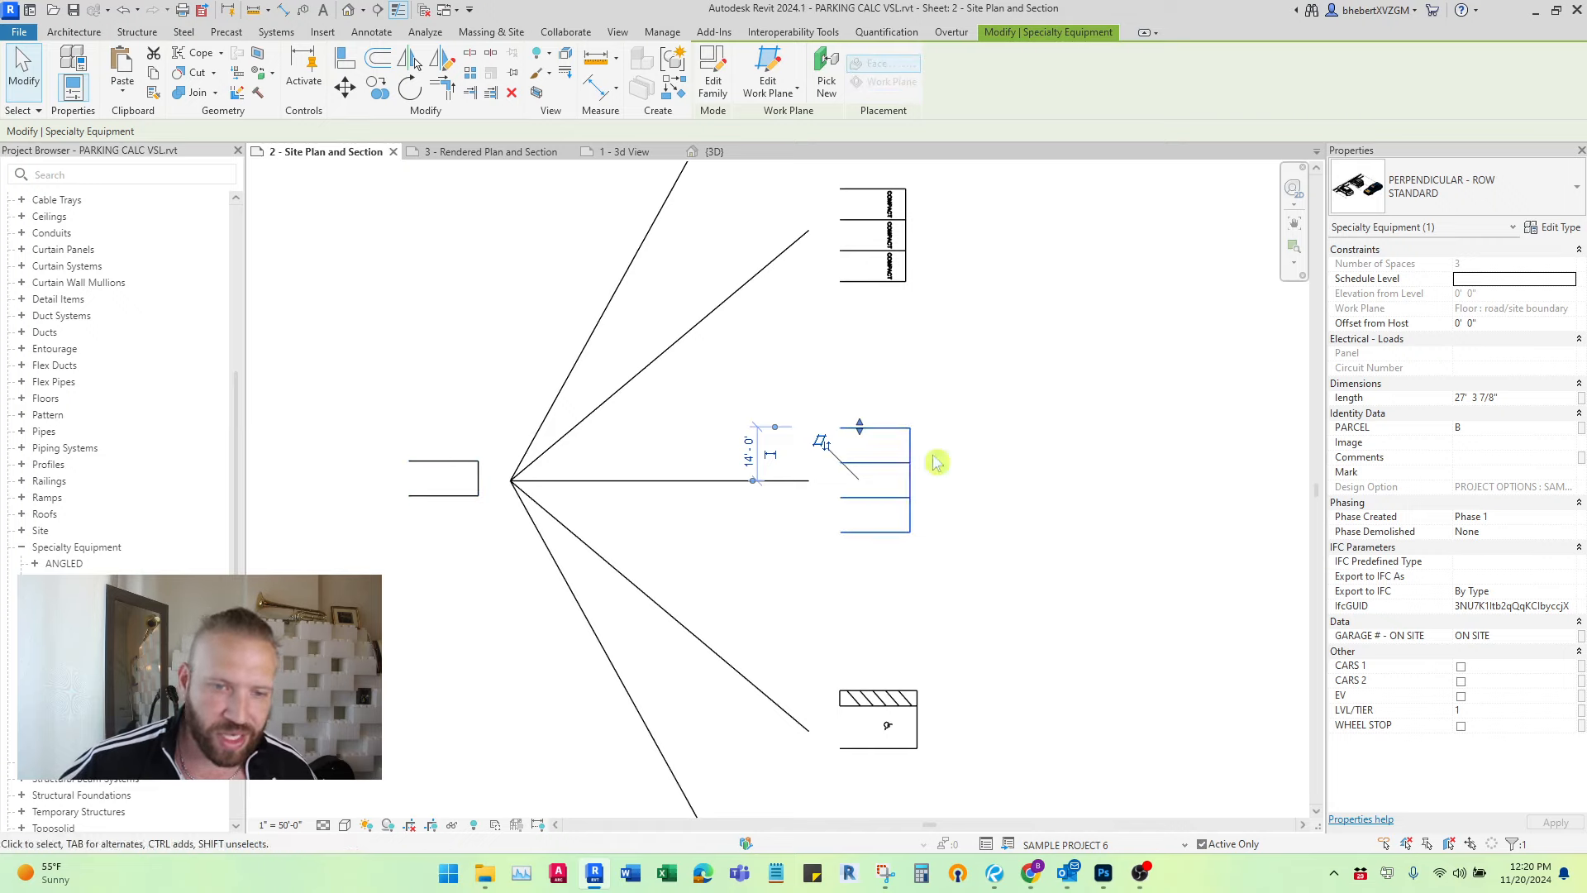
scroll(861, 531, down, 1)
middle_drag(861, 531, 759, 232)
scroll(759, 231, down, 1)
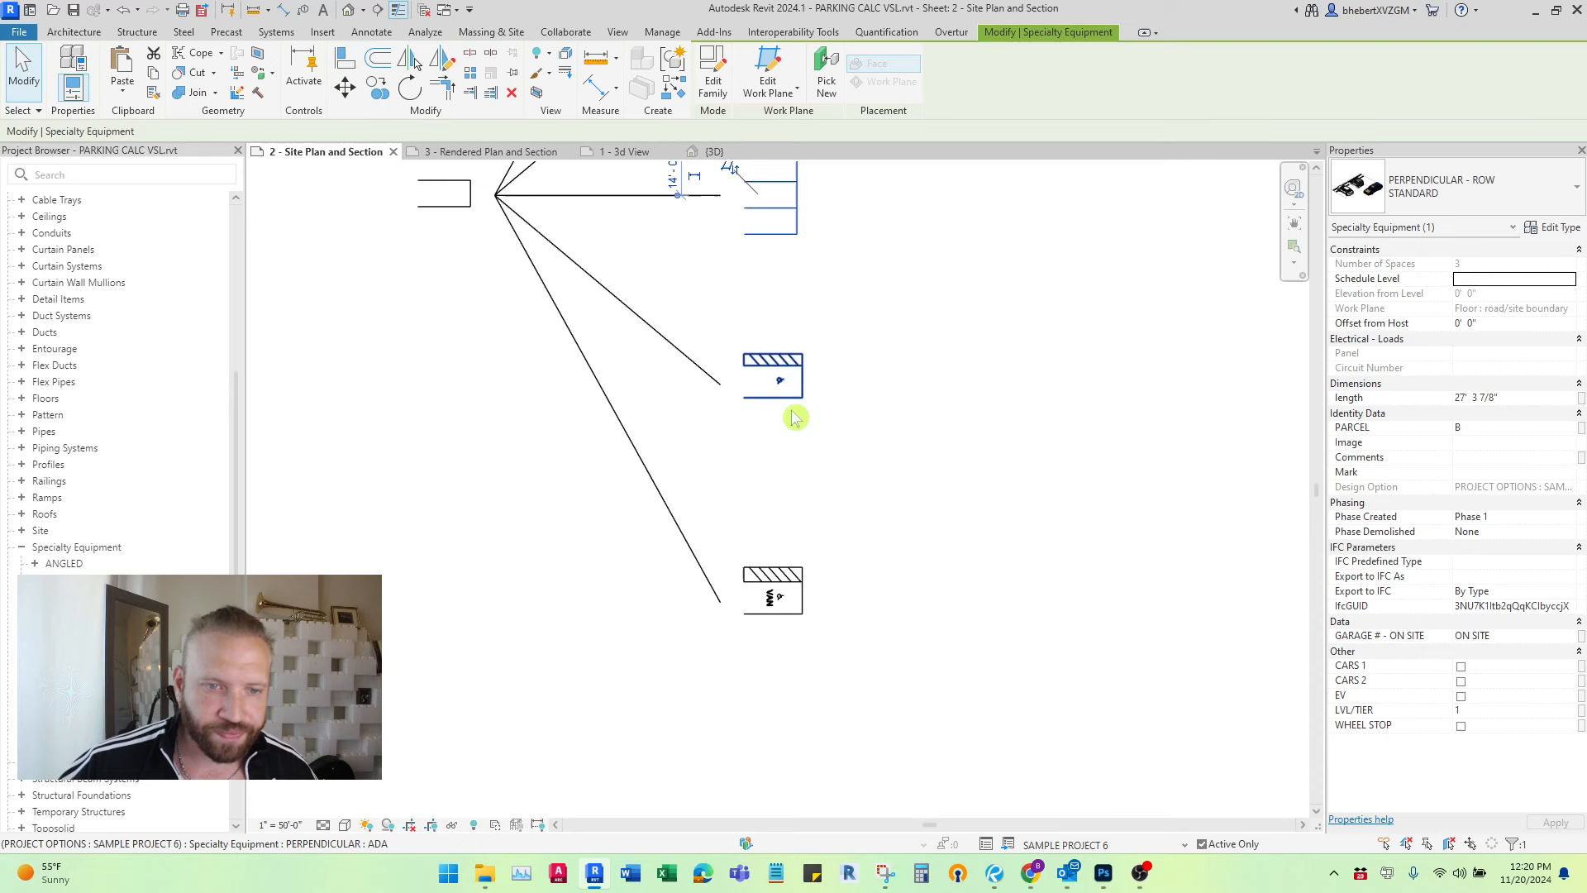
click(901, 416)
scroll(760, 618, up, 3)
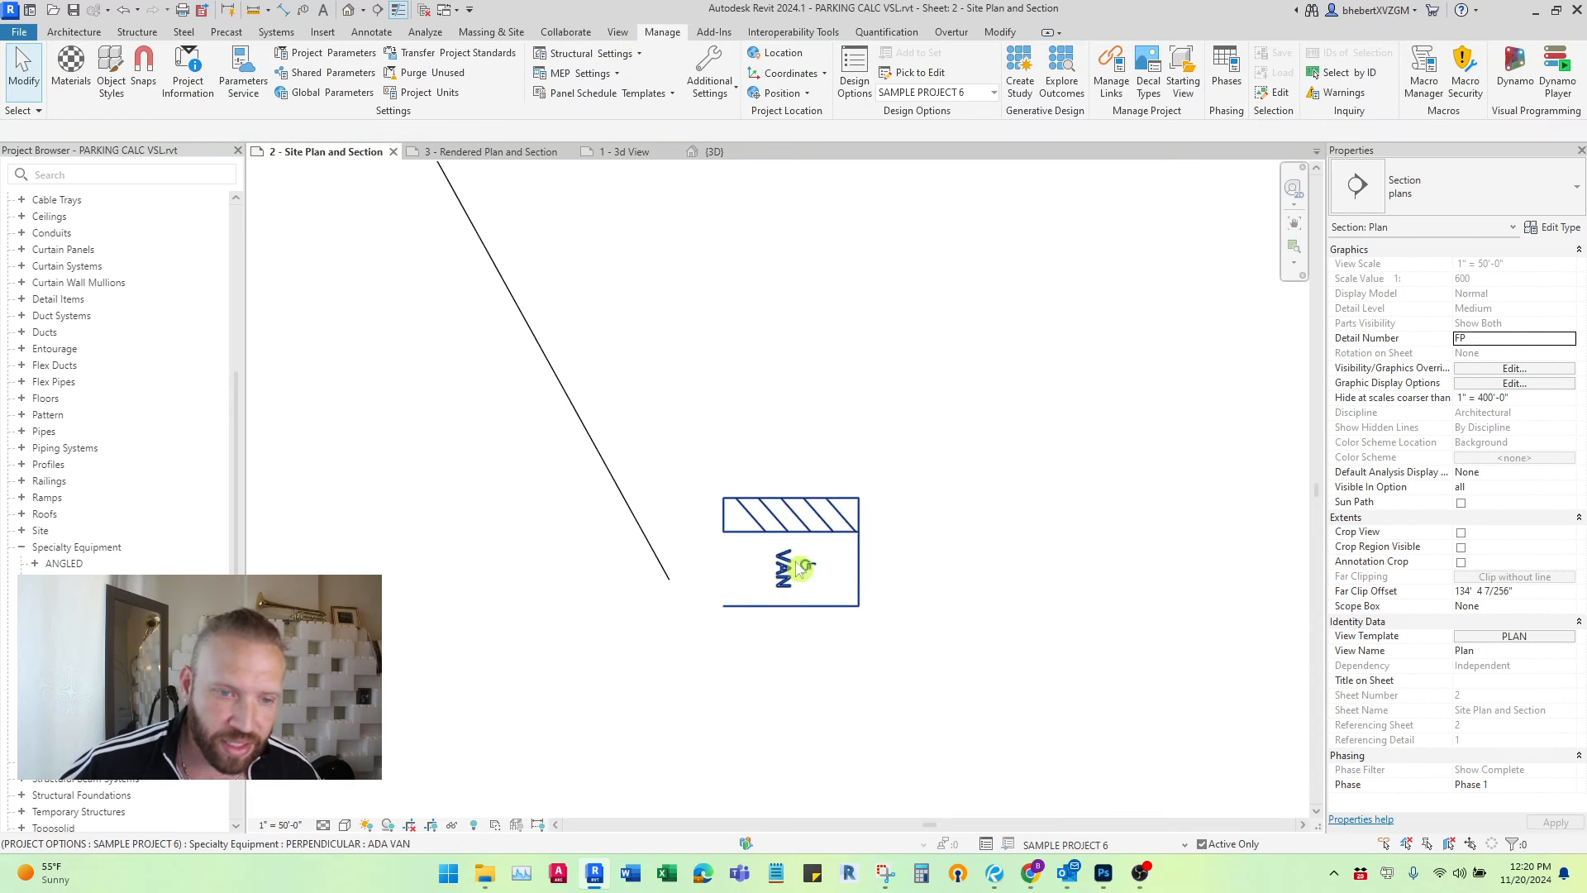
Step: Switch the perpendicular ADA and ADA VAN stalls to the right ADA side aisle instead of the left
scroll(765, 572, down, 2)
click(755, 301)
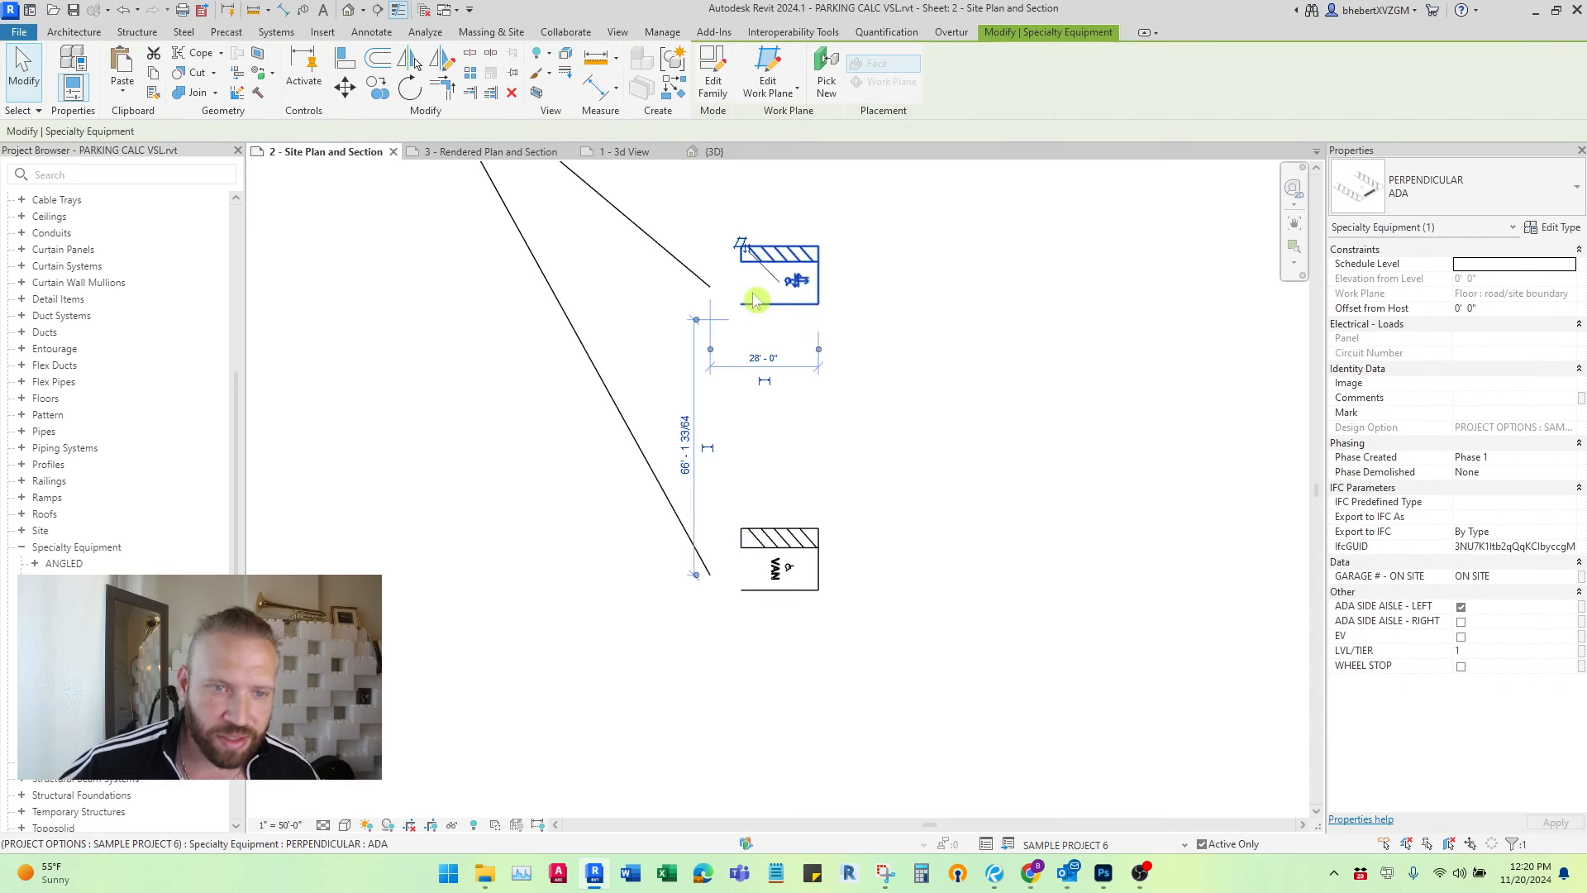
click(1461, 608)
click(820, 559)
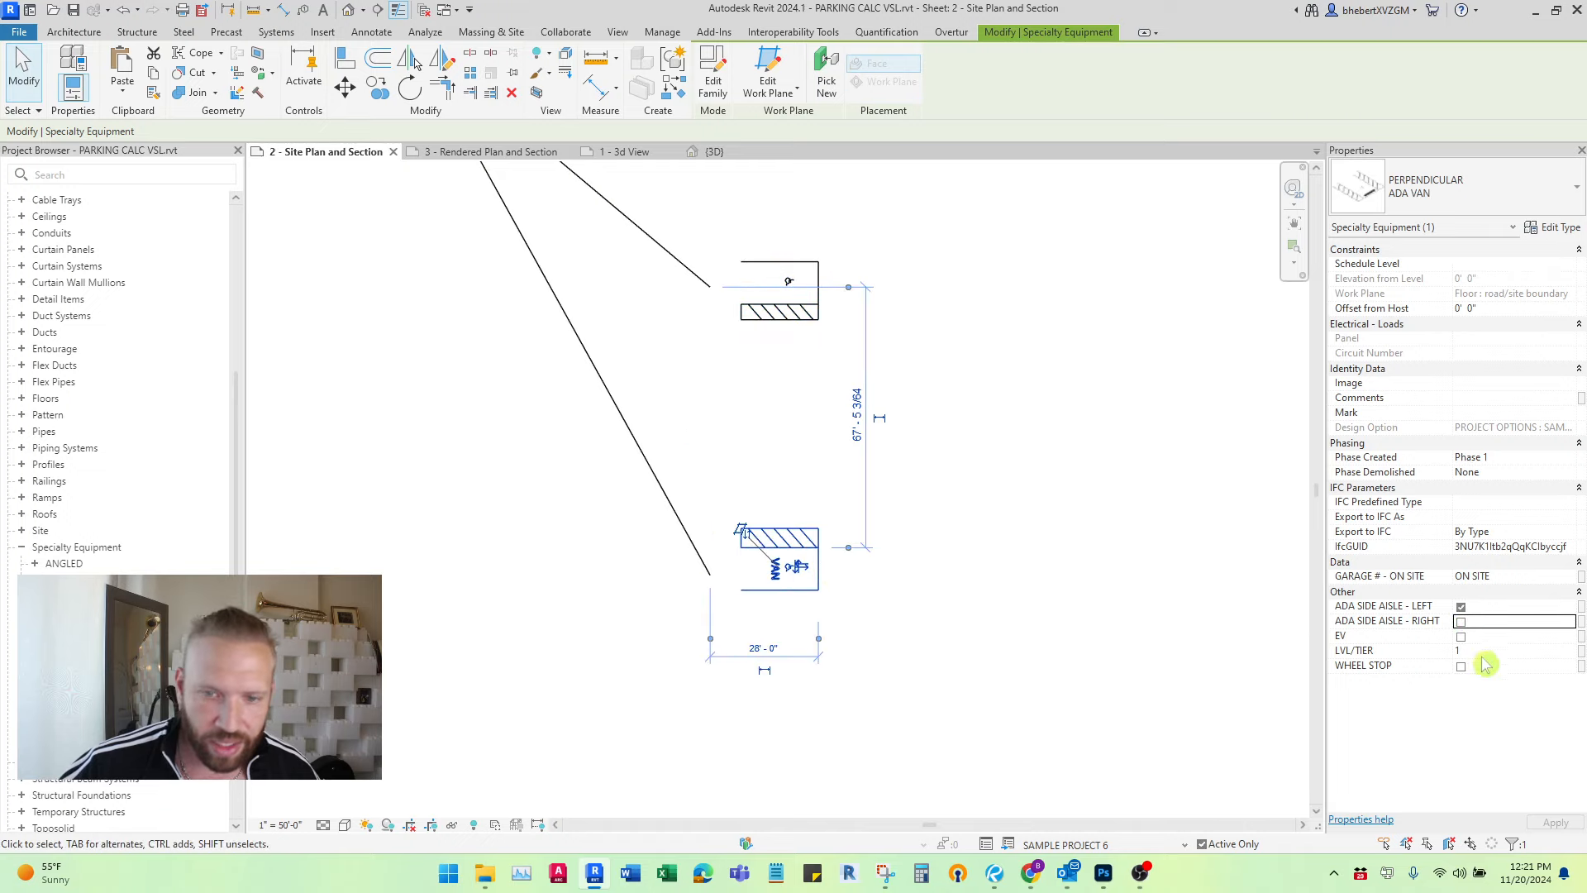
click(1460, 622)
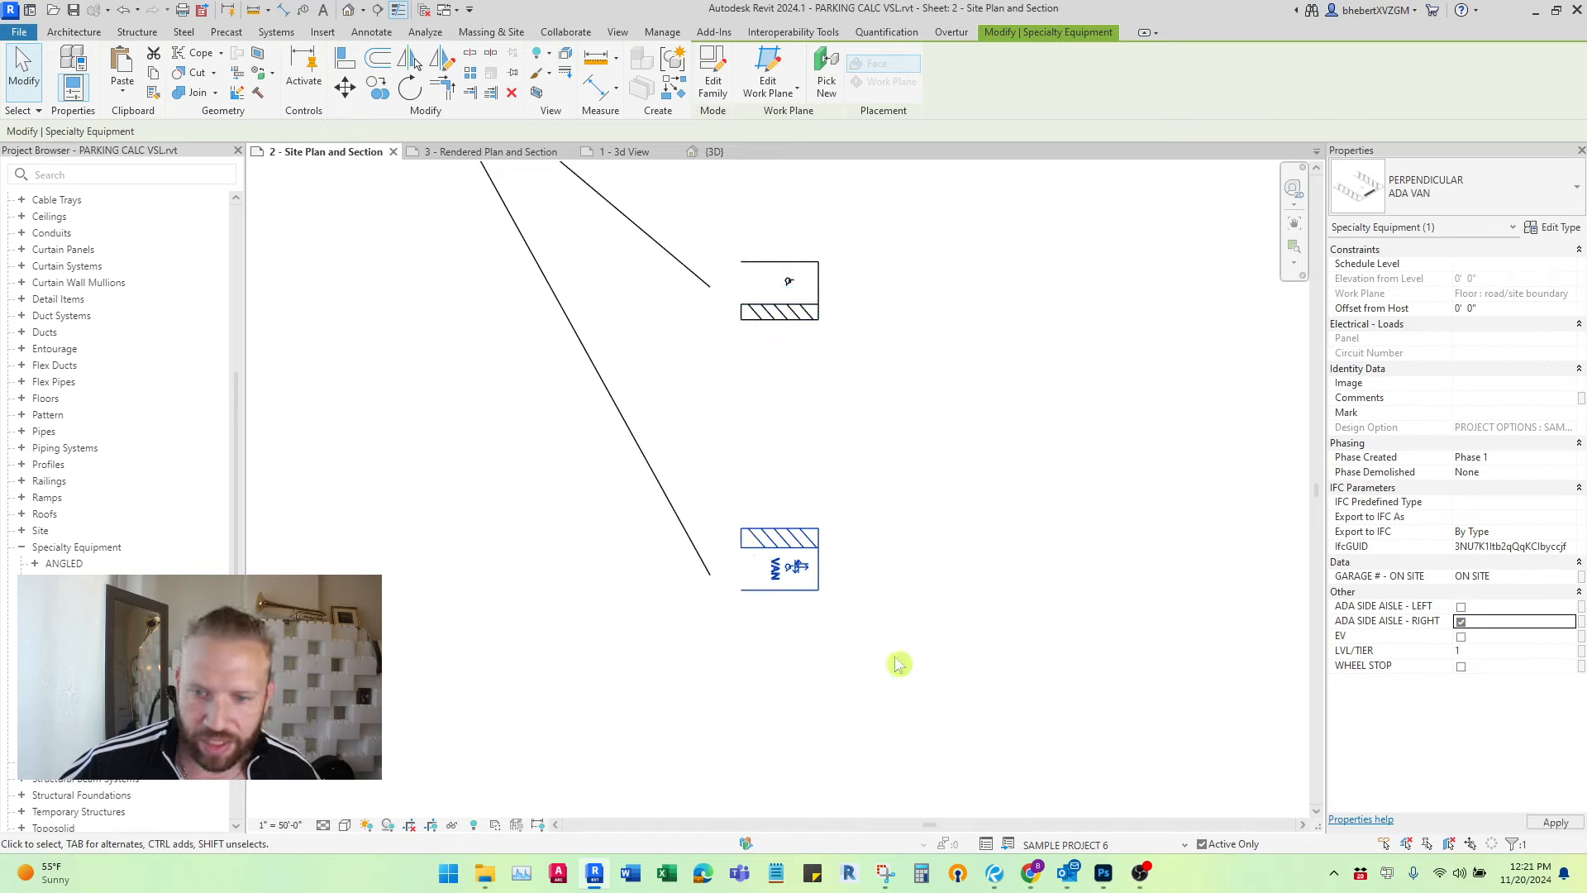
middle_drag(888, 661, 778, 654)
click(777, 652)
scroll(689, 576, down, 2)
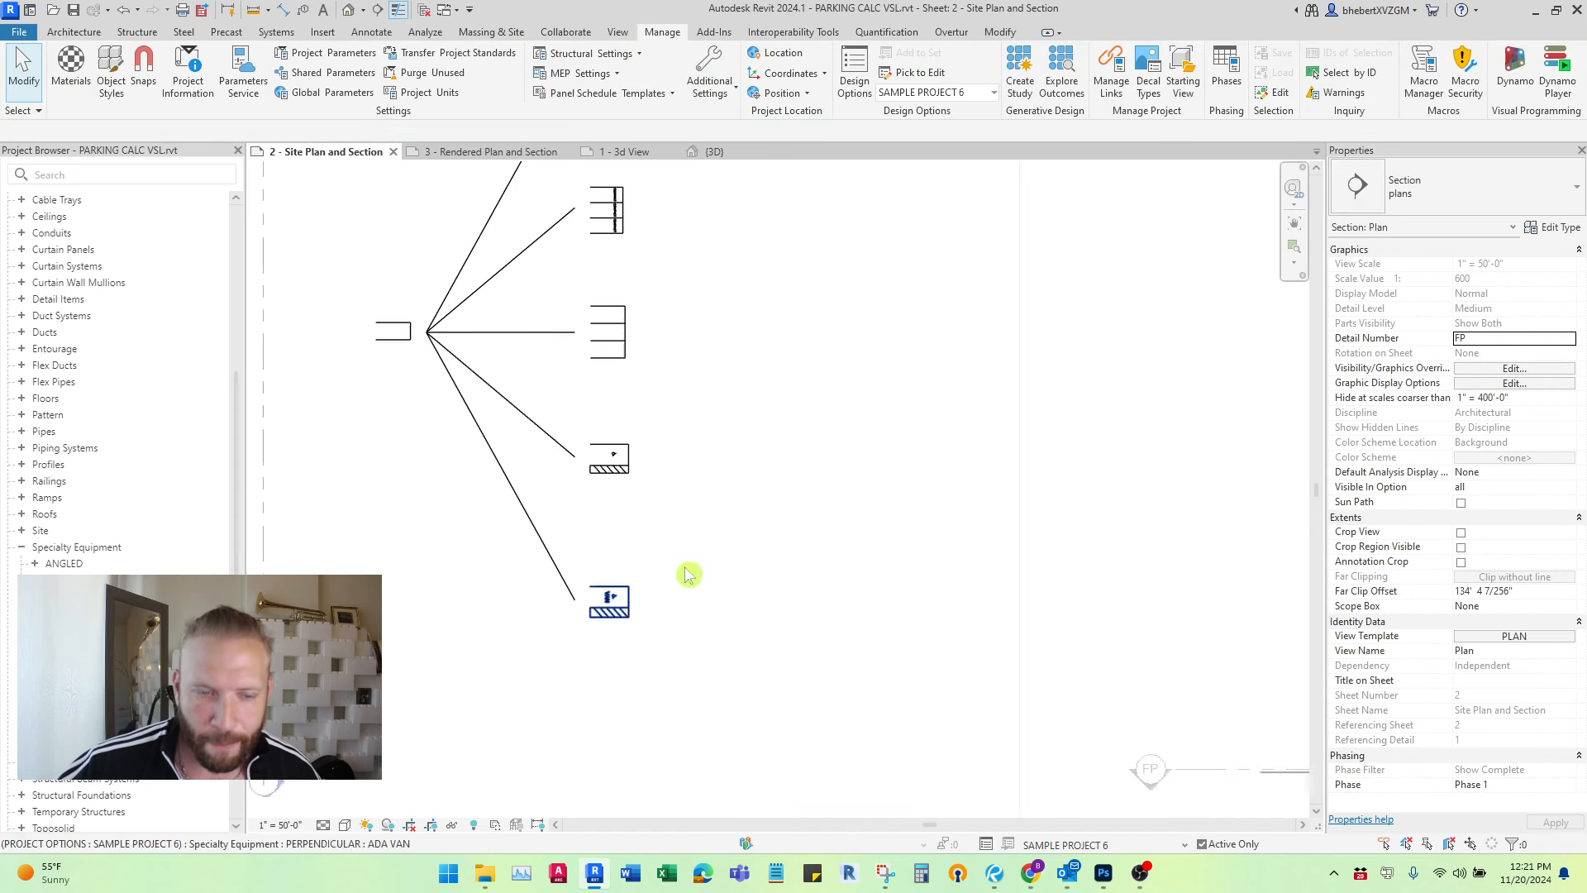
Step: Examine the full set of perpendicular stall types branching from the single standard stall, including the compact row and ADA stall
scroll(689, 576, down, 3)
middle_drag(689, 576, 632, 600)
middle_drag(747, 598, 802, 568)
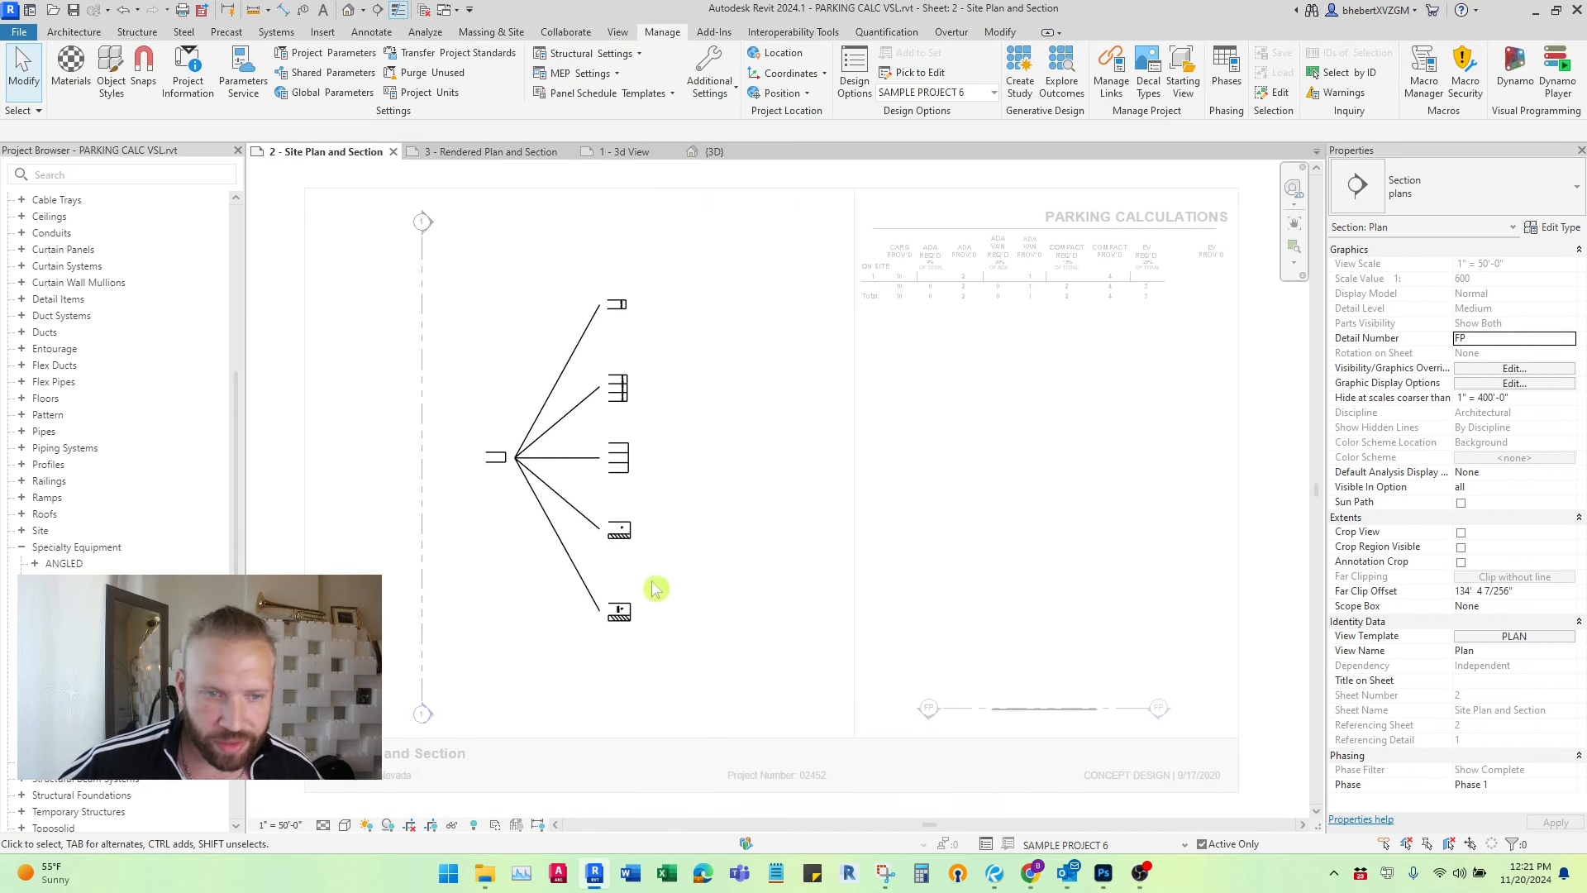
scroll(702, 570, up, 1)
scroll(479, 524, up, 2)
scroll(478, 524, up, 1)
middle_drag(910, 276, 933, 422)
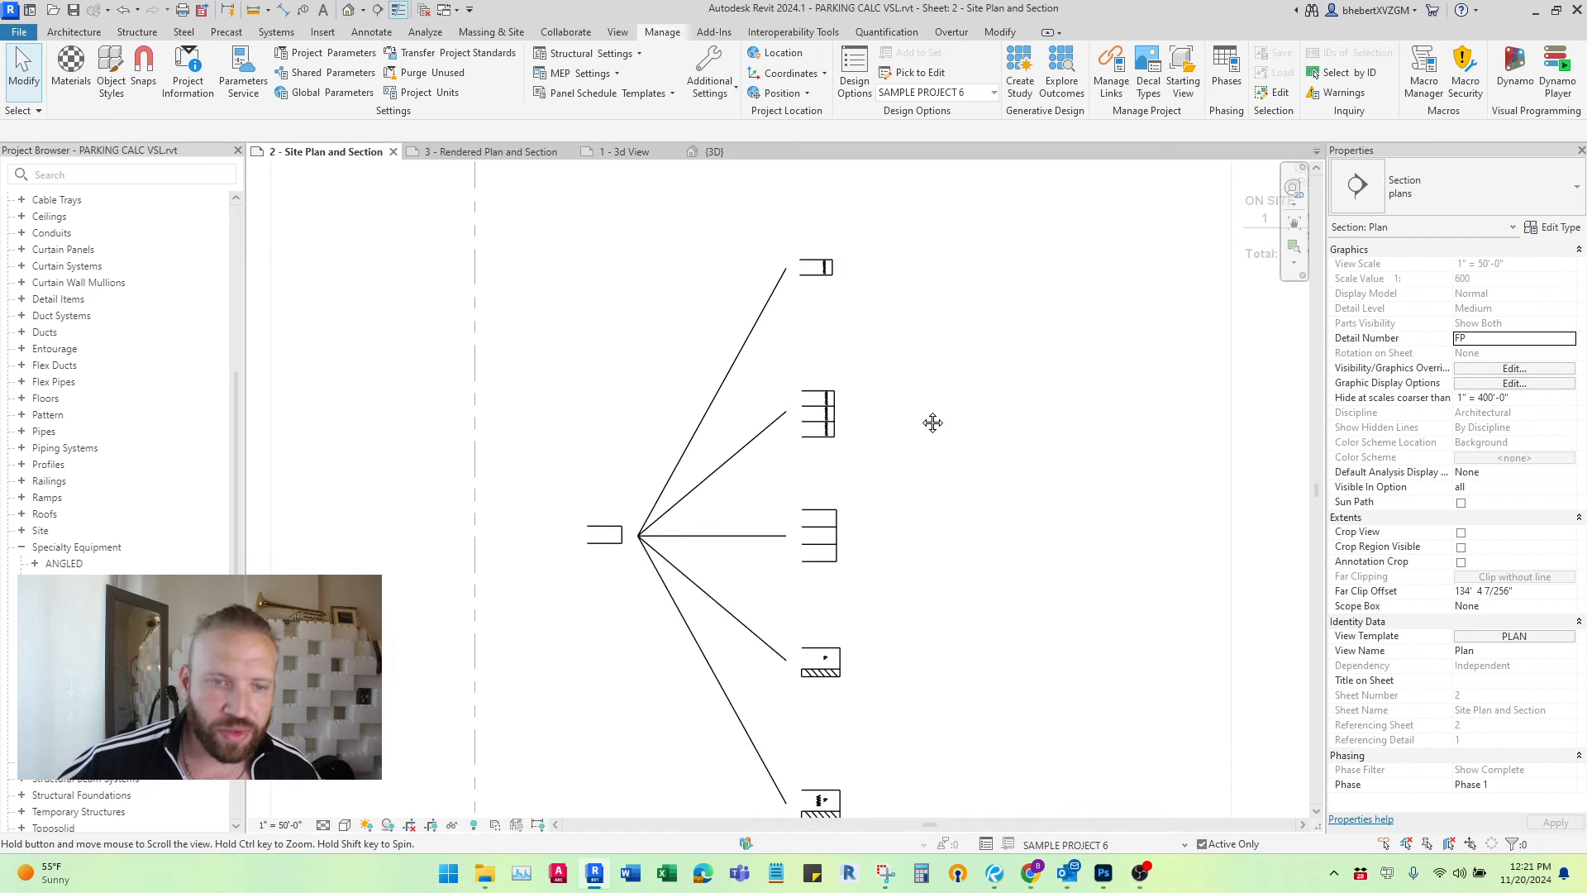
middle_drag(828, 625, 808, 577)
scroll(809, 576, down, 1)
drag(876, 224, 806, 402)
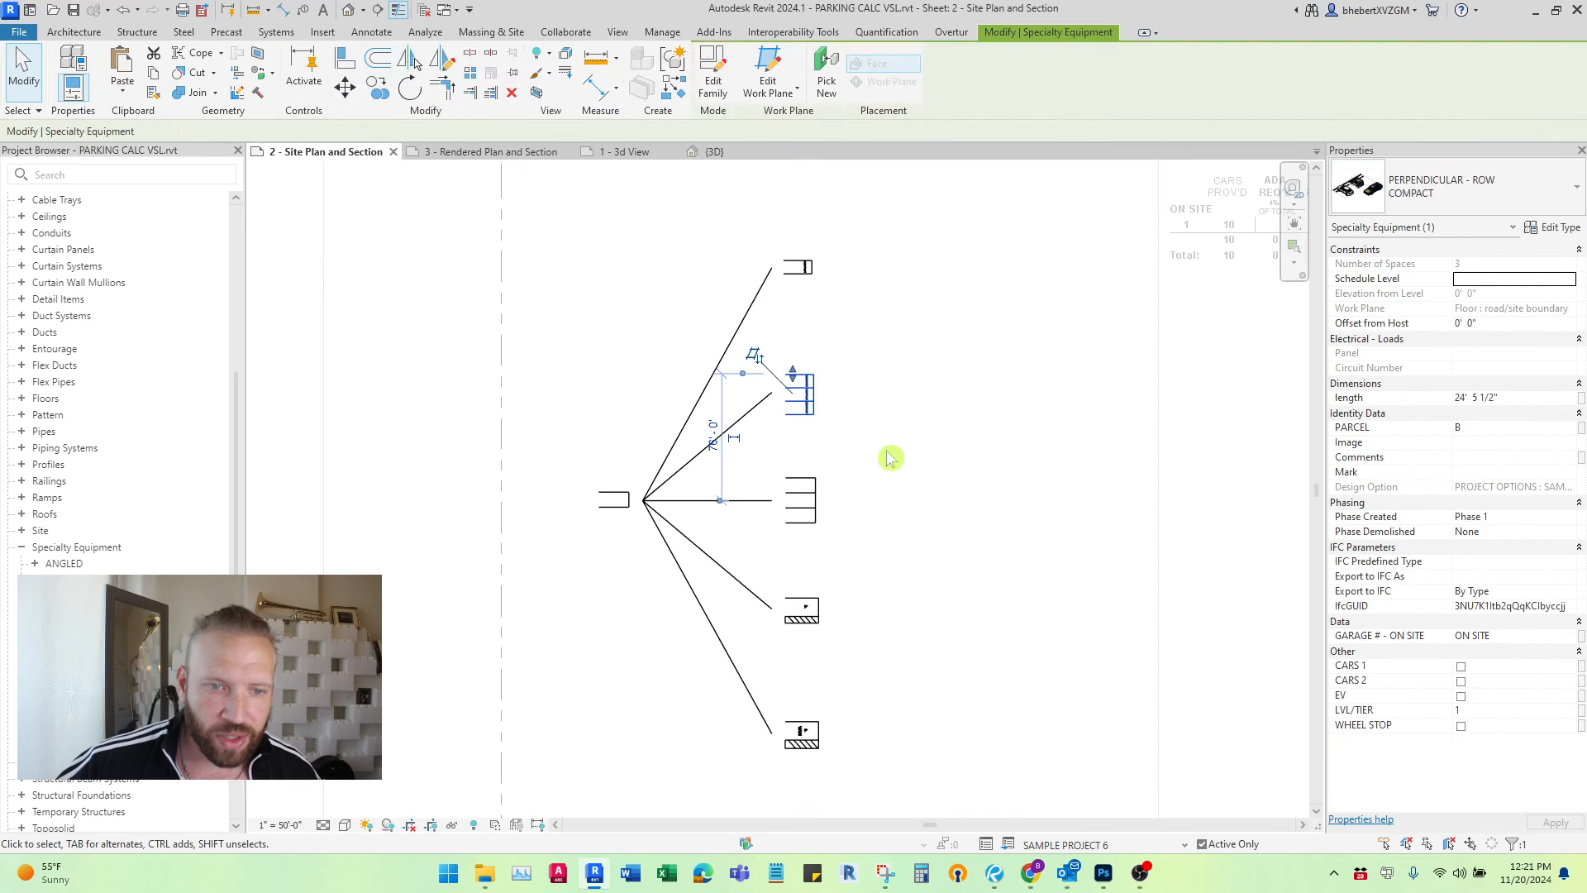
ctrl+click(809, 616)
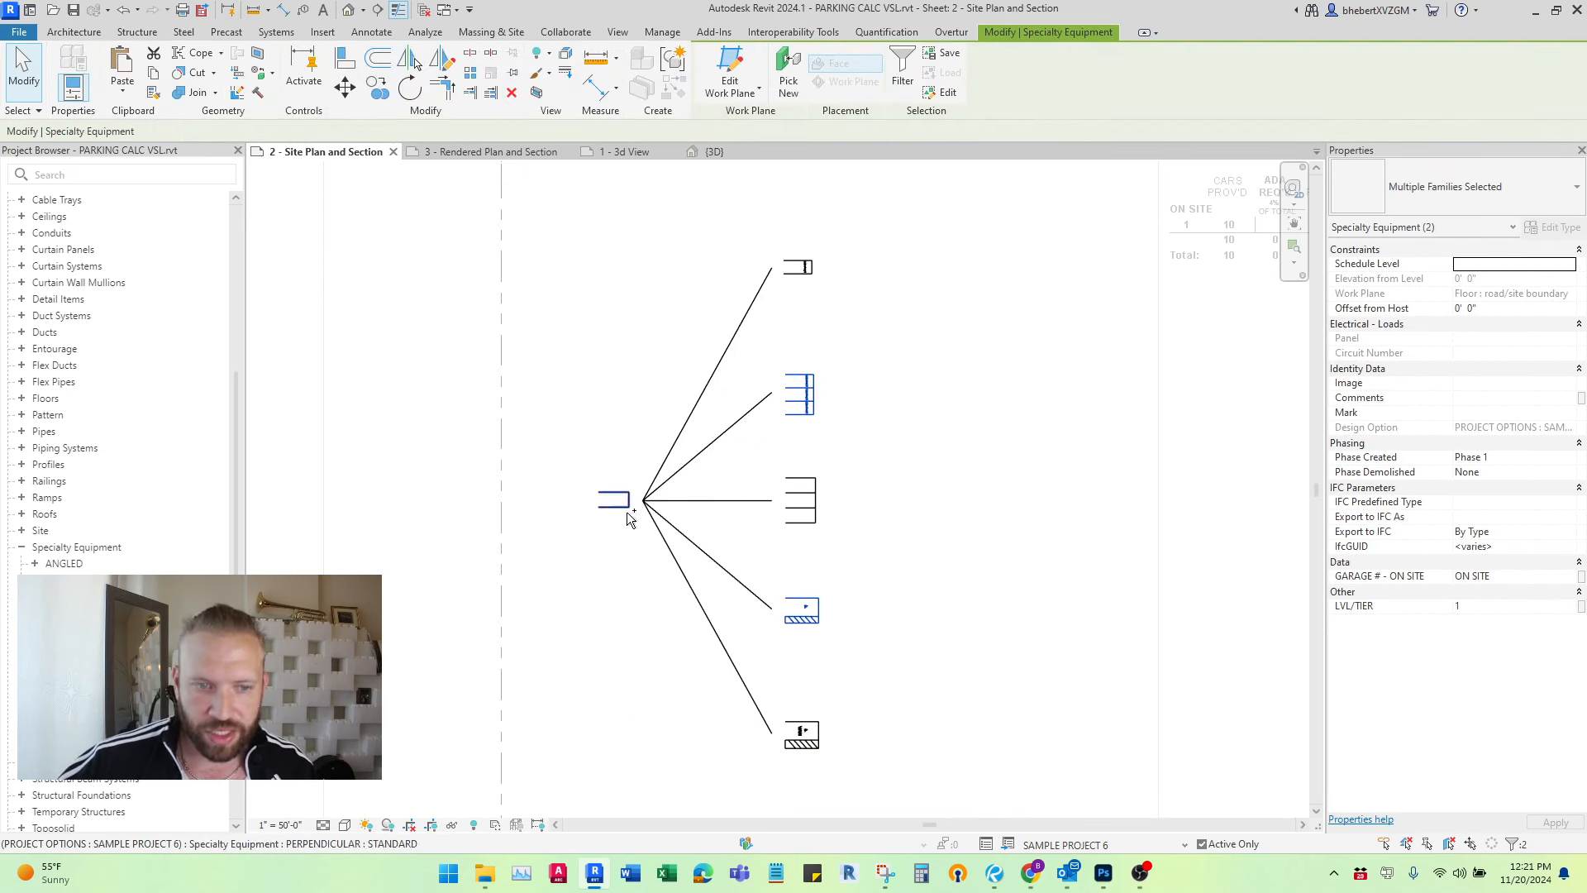
click(838, 572)
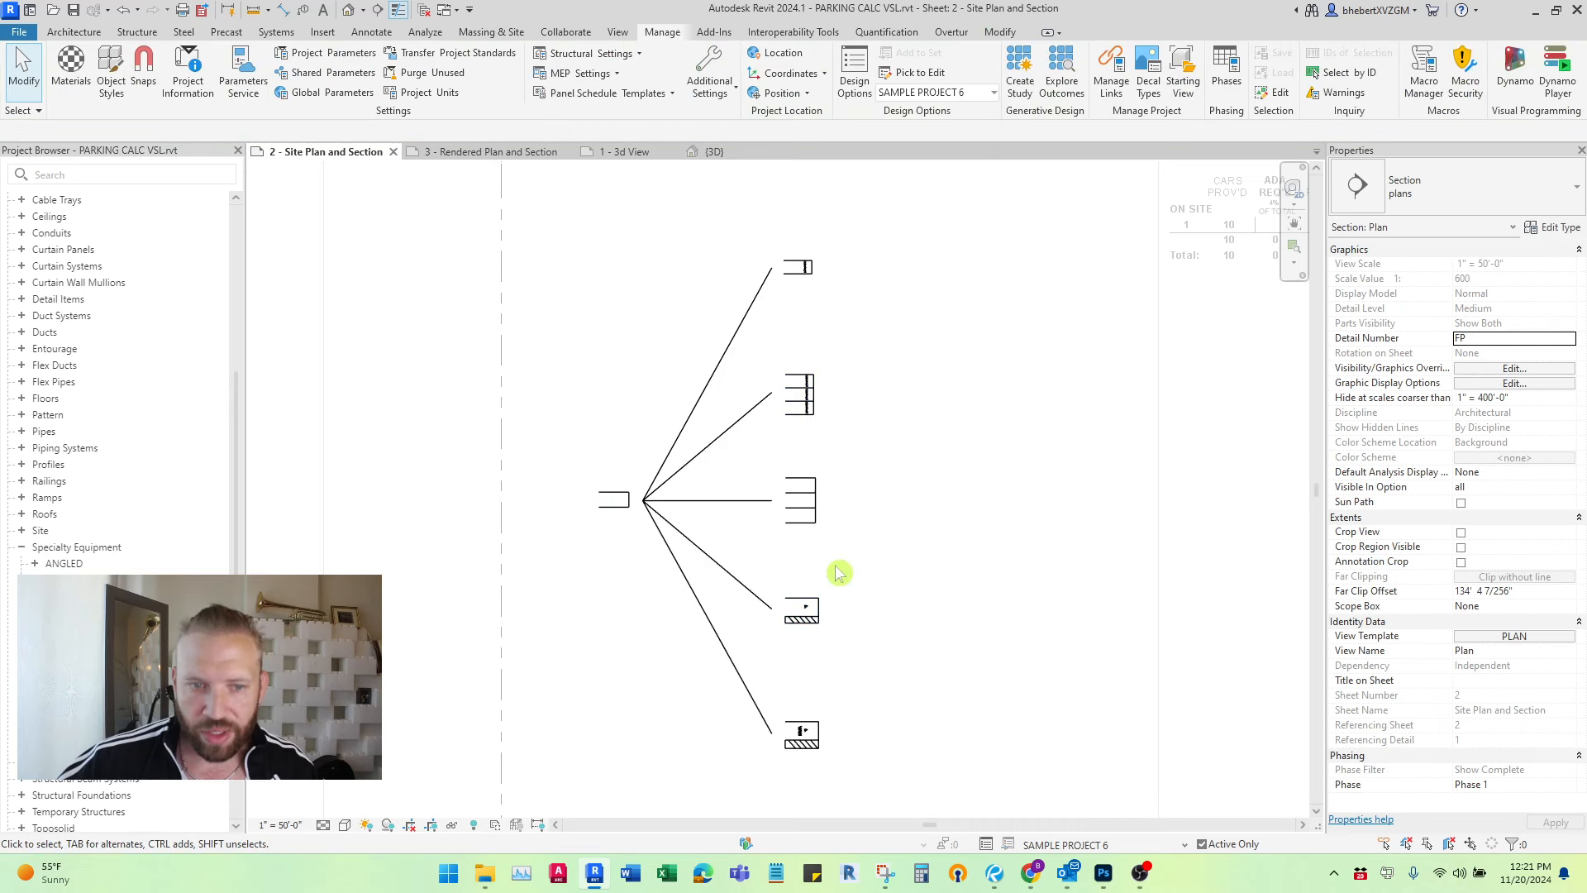
Step: Enable wheel stops for the perpendicular compact row and inspect them in the stalls
click(799, 405)
scroll(798, 364, up, 5)
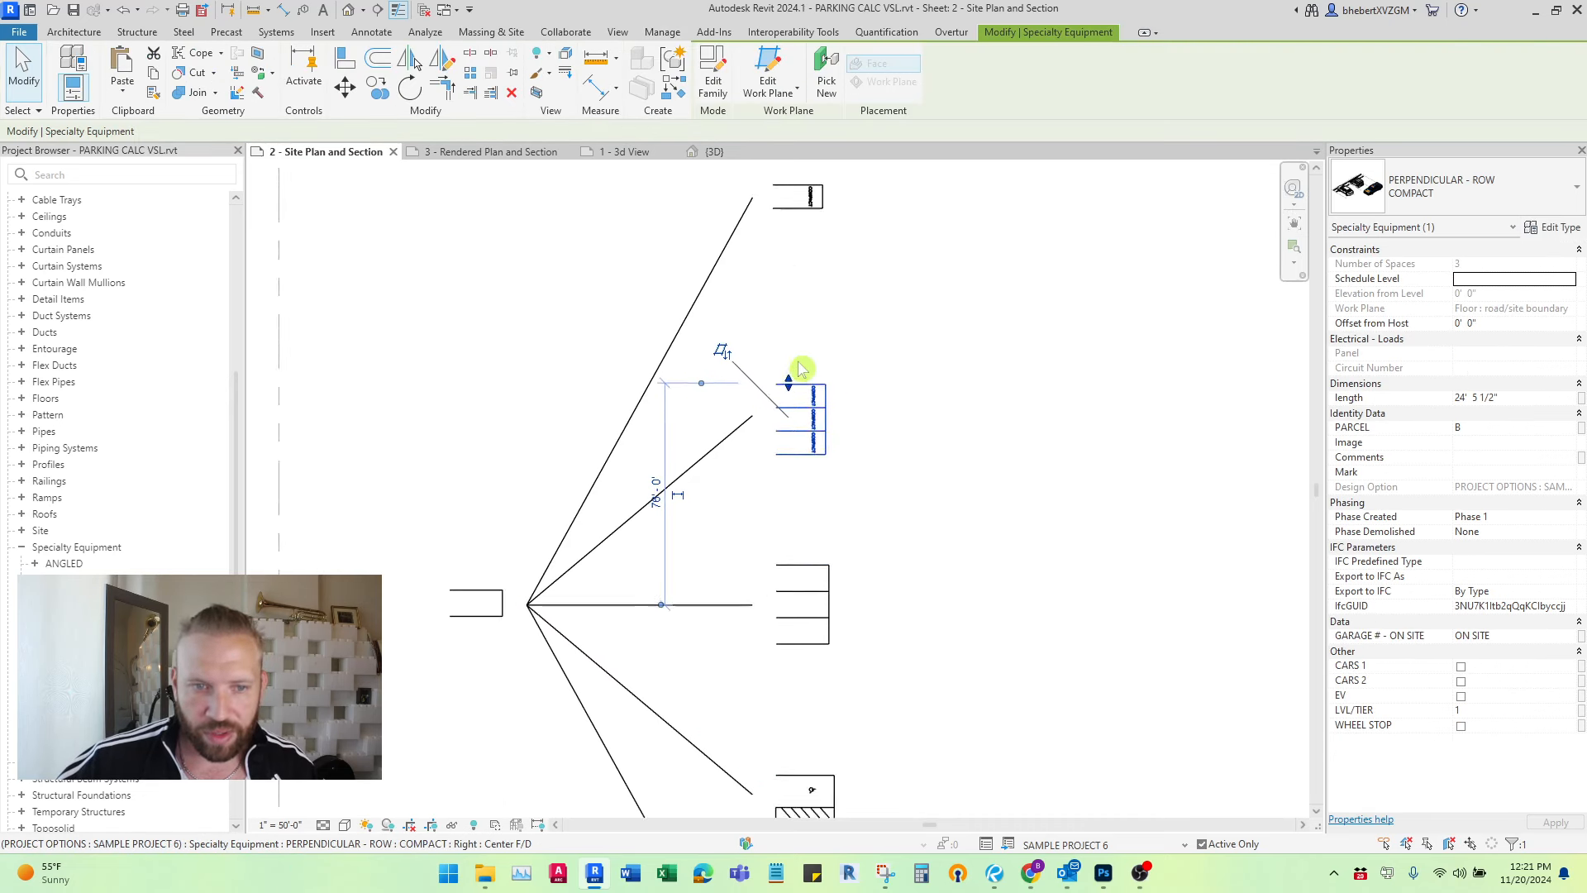
click(1460, 726)
scroll(893, 463, up, 5)
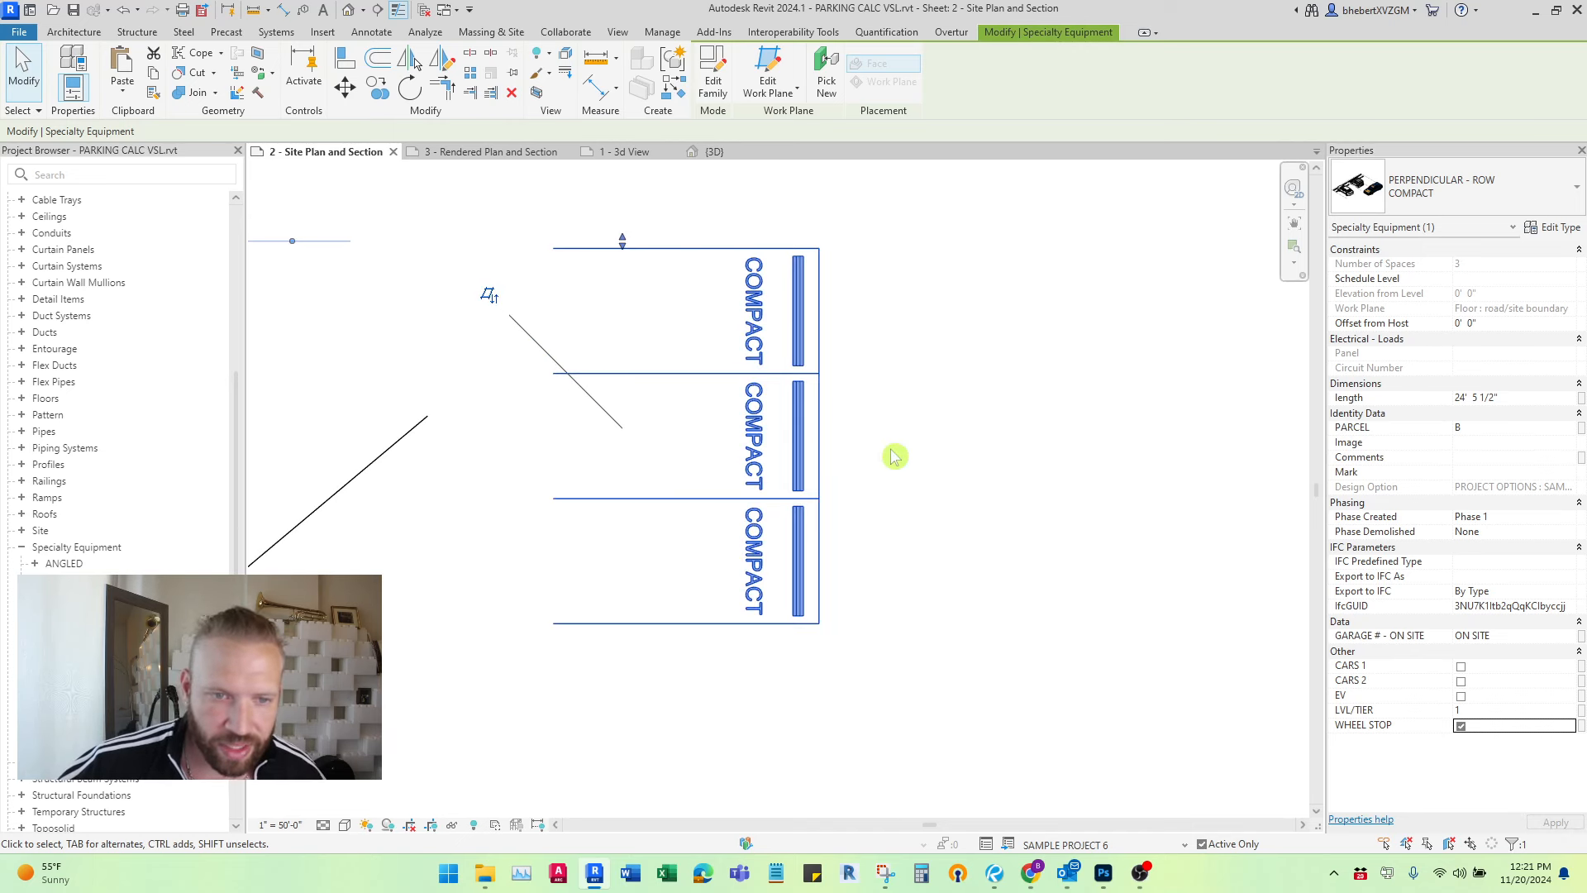
click(833, 372)
scroll(832, 372, down, 3)
scroll(833, 372, down, 2)
scroll(864, 623, down, 1)
Step: Enable the wheel stop for the perpendicular ADA stall
click(851, 570)
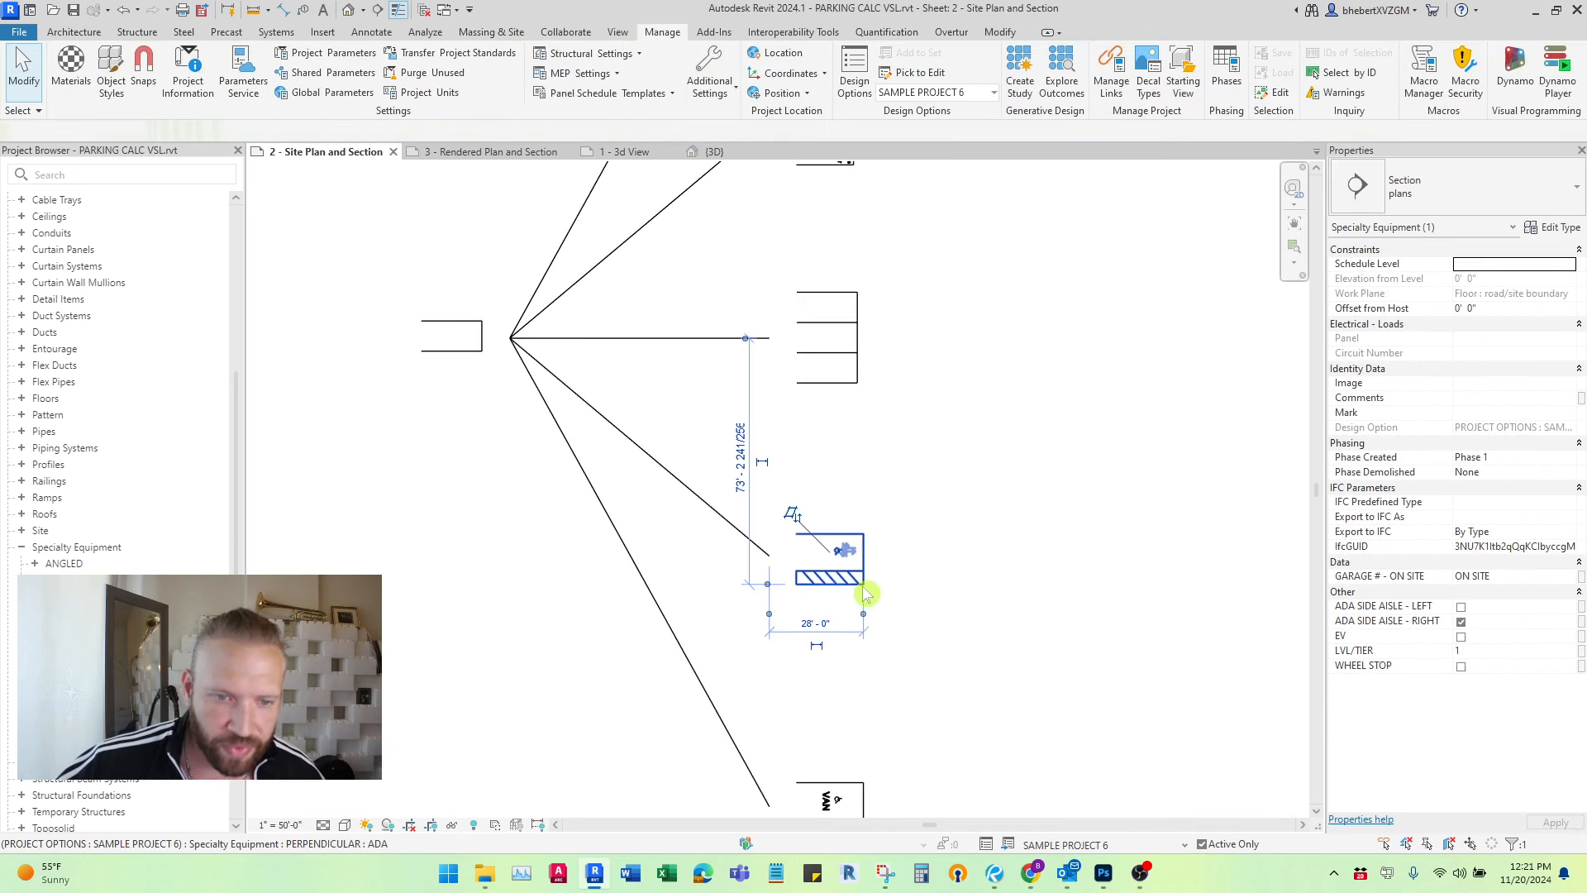
click(1461, 666)
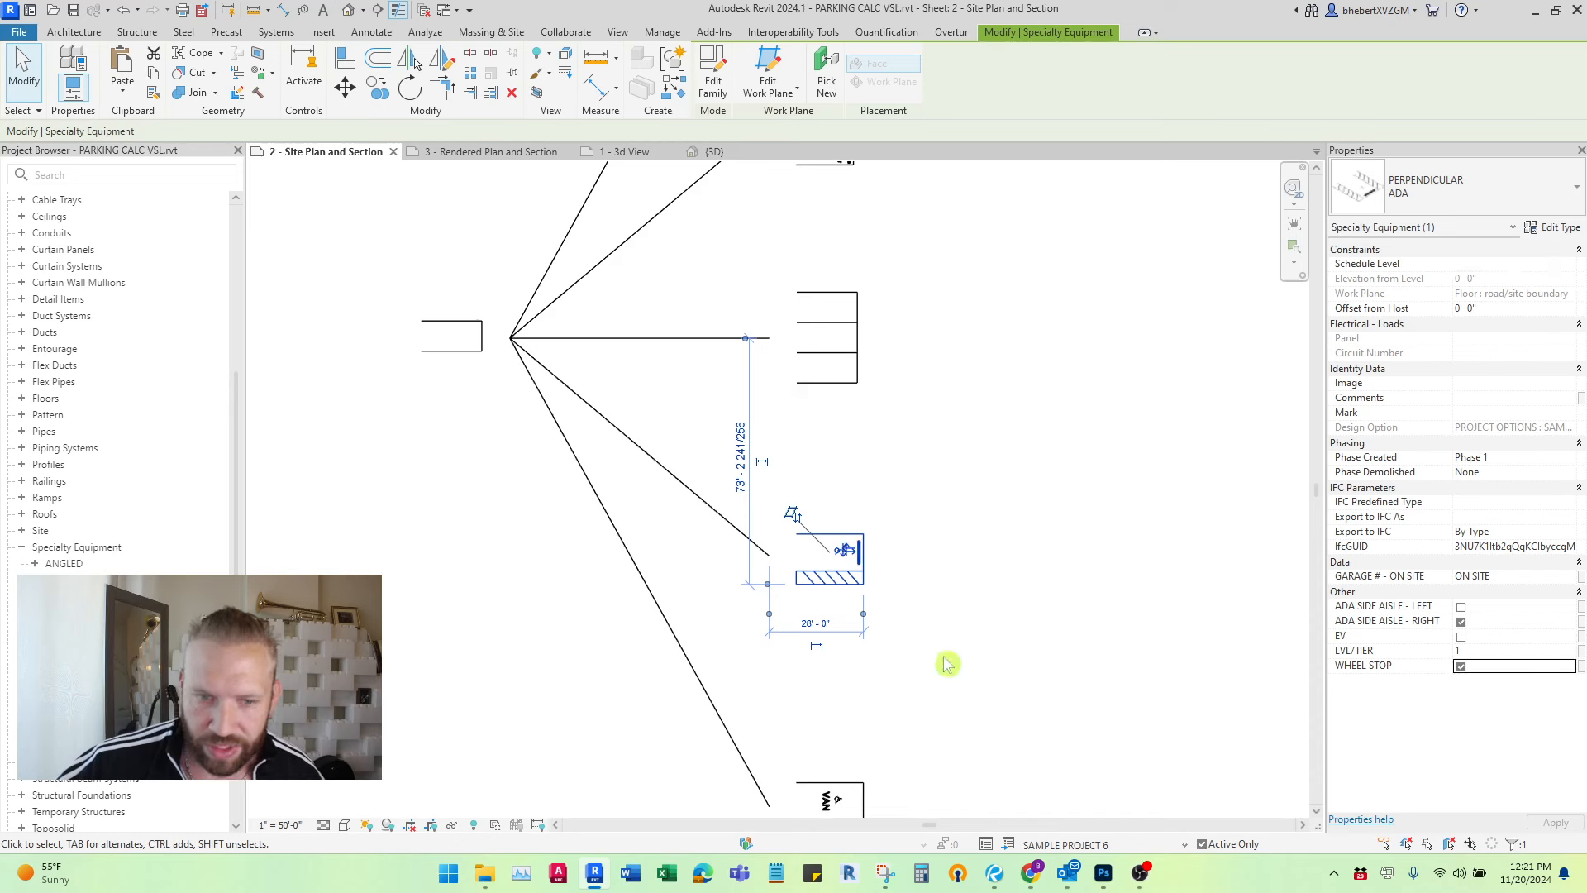
scroll(865, 626, up, 3)
click(1018, 612)
scroll(878, 534, down, 4)
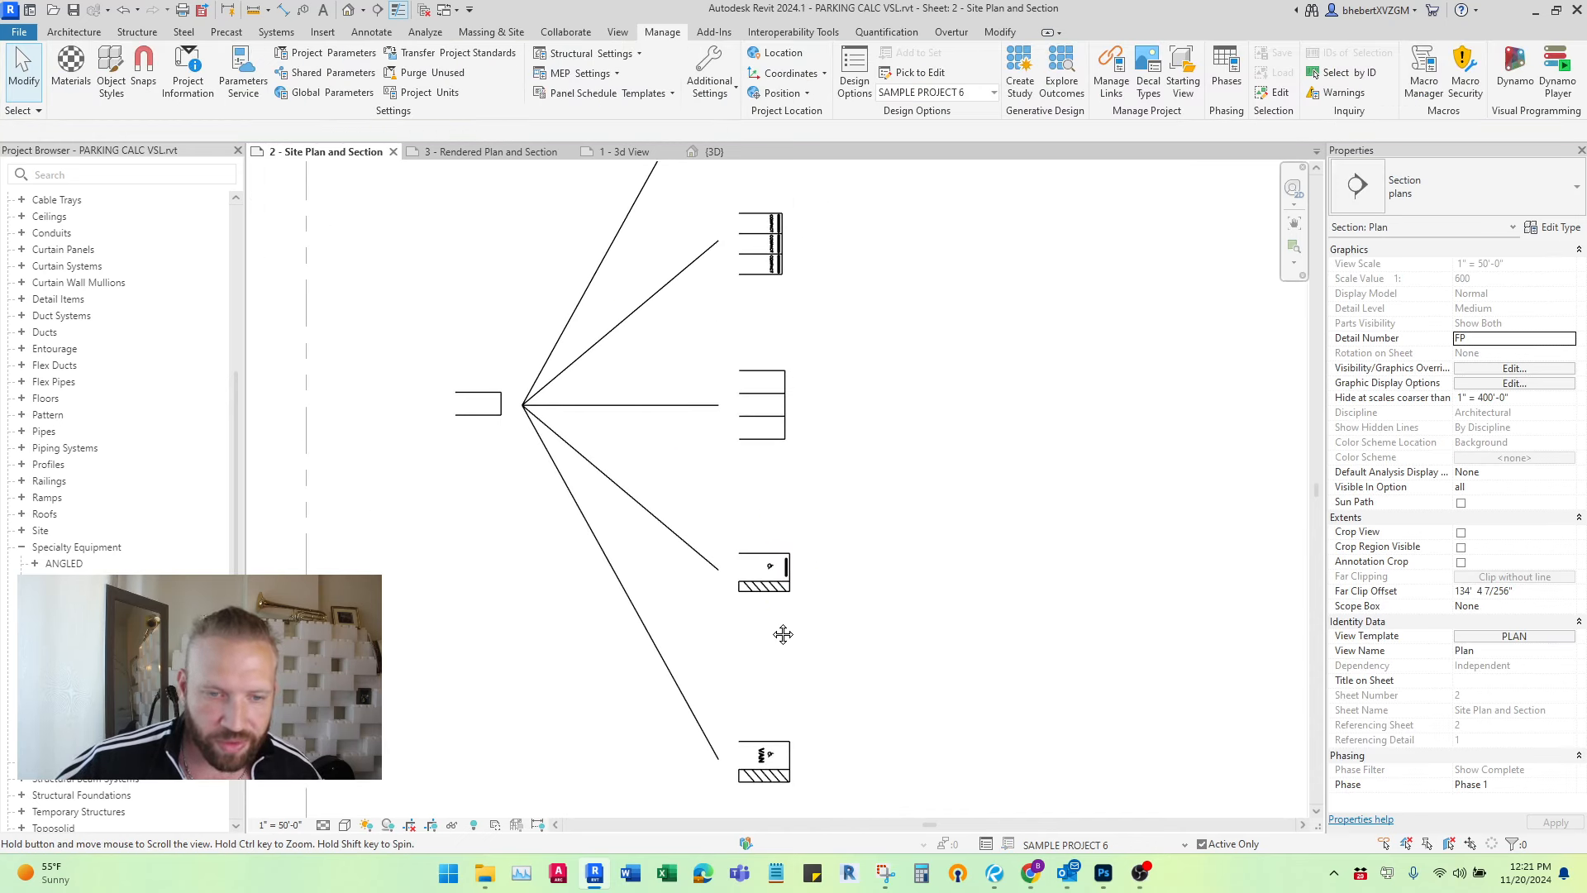
Step: Mark the perpendicular standard row of three spaces as EV
click(819, 433)
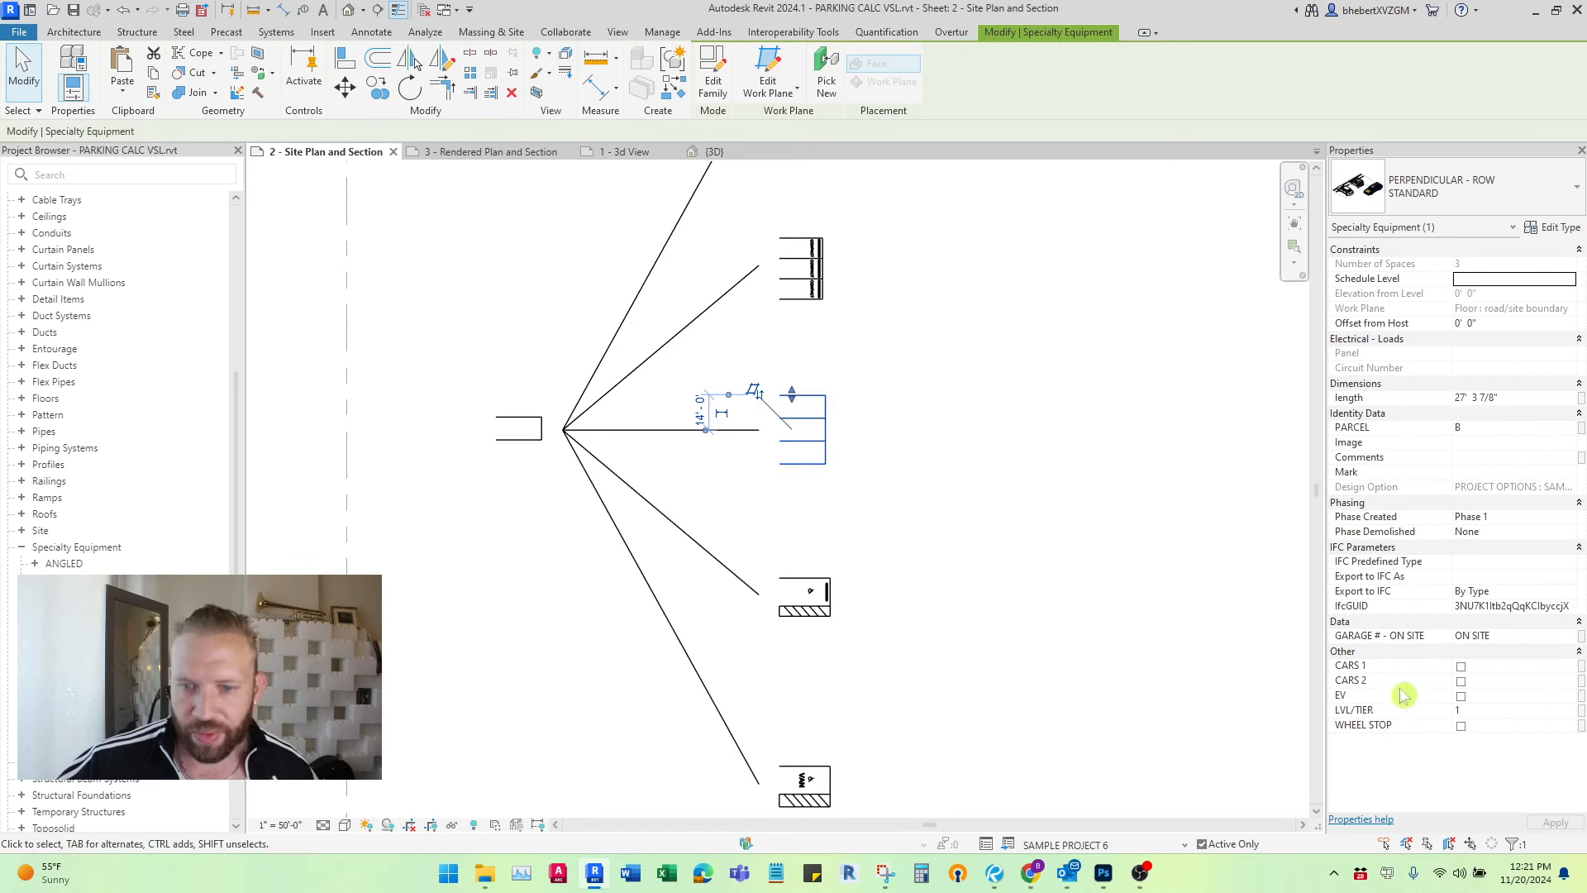
click(1461, 697)
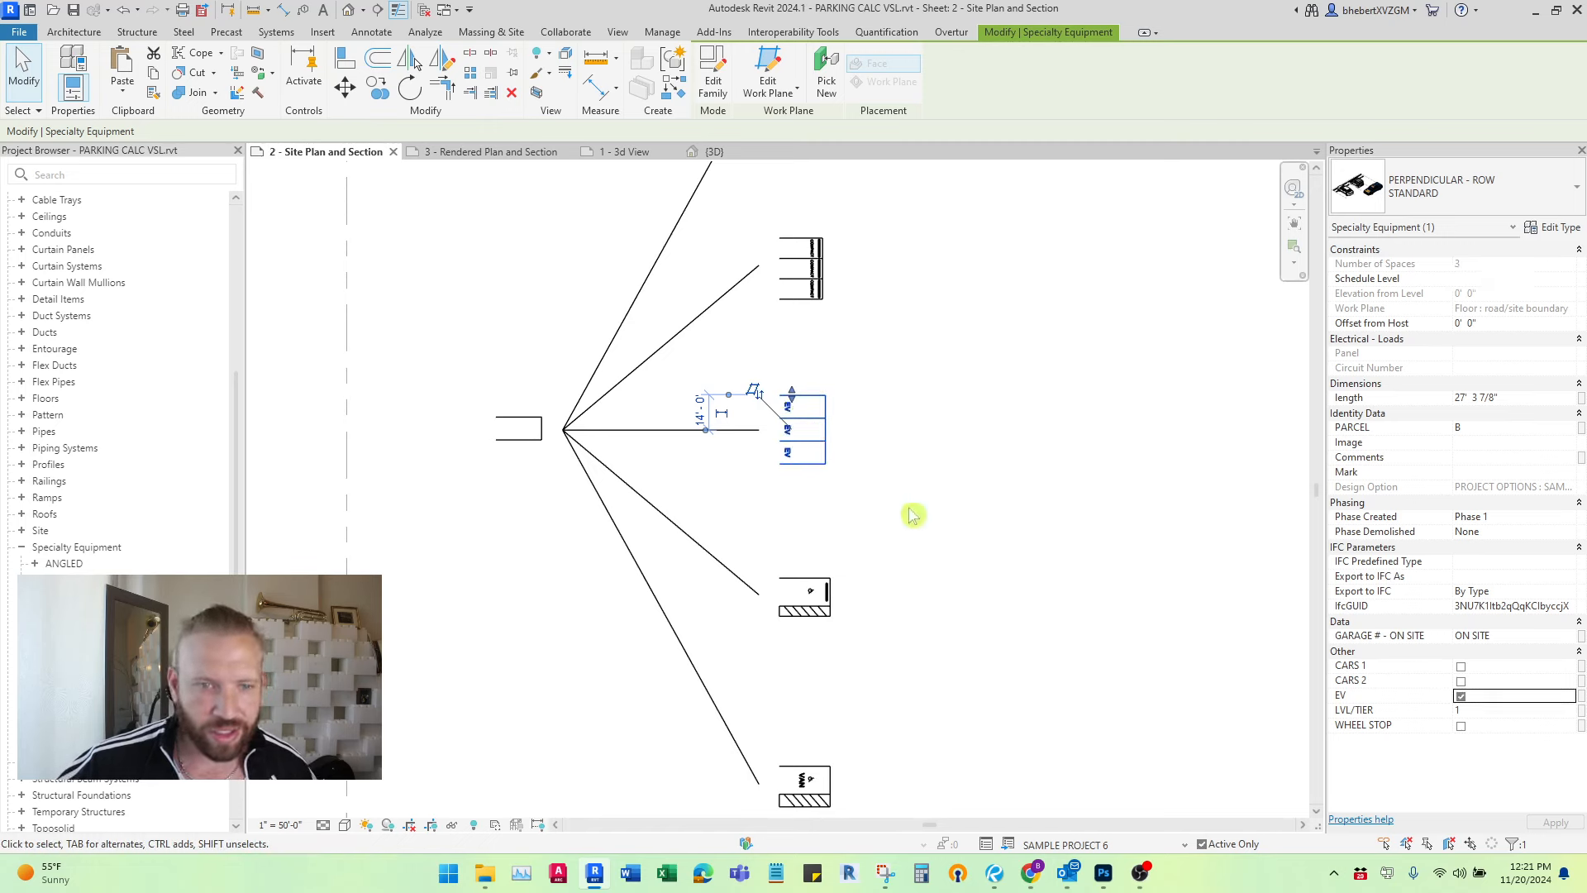
click(722, 417)
Step: Mark the single perpendicular compact stall and the single perpendicular standard stall as EV
scroll(763, 409, up, 4)
scroll(786, 549, down, 3)
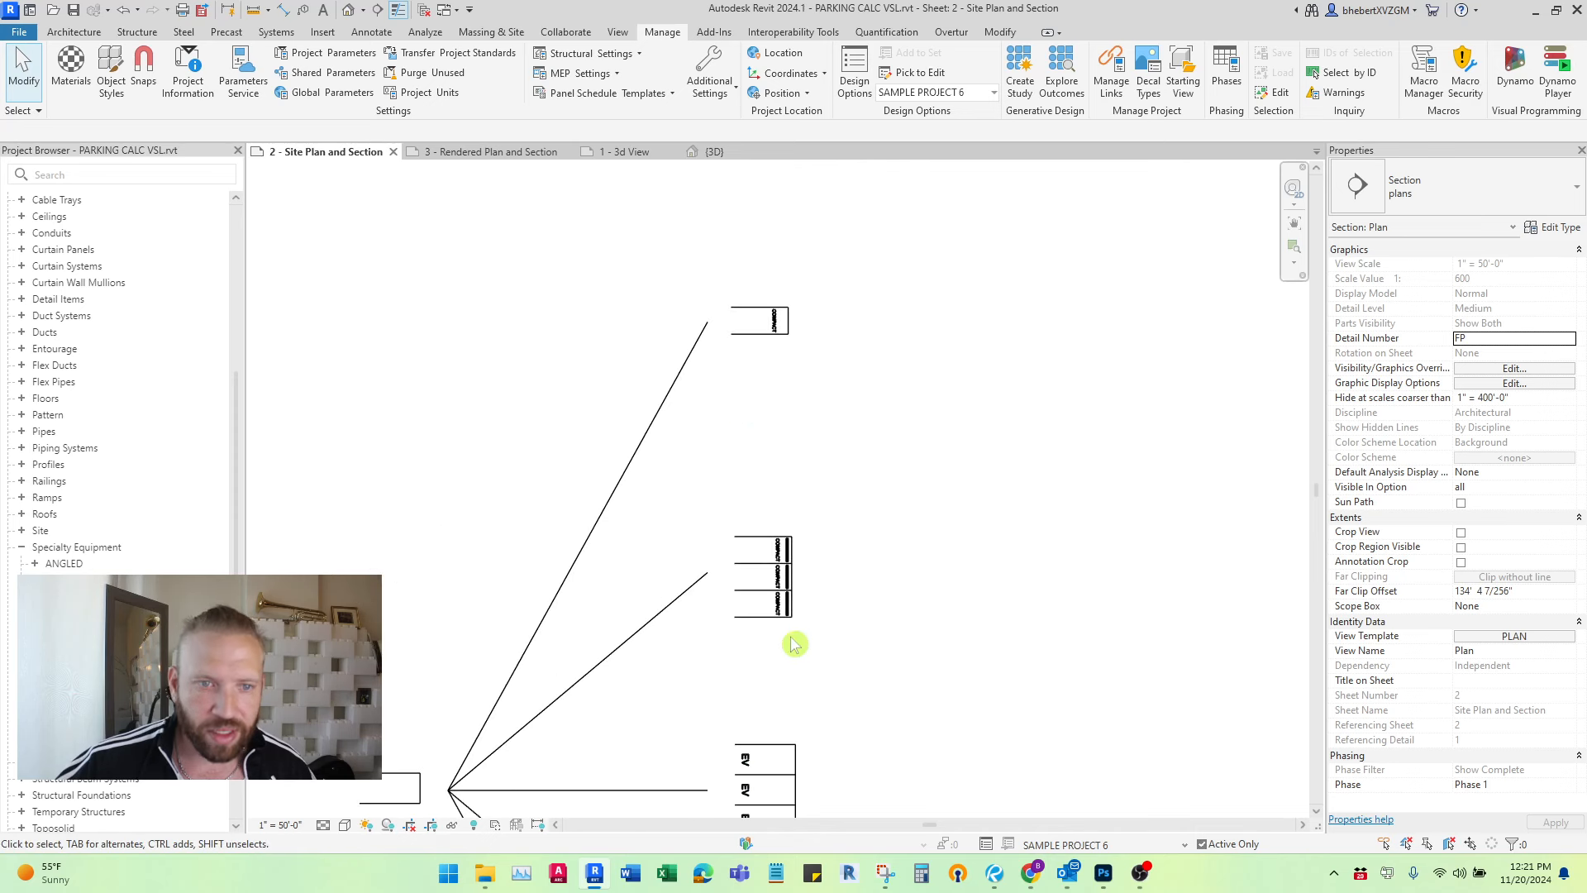
click(756, 321)
click(1460, 636)
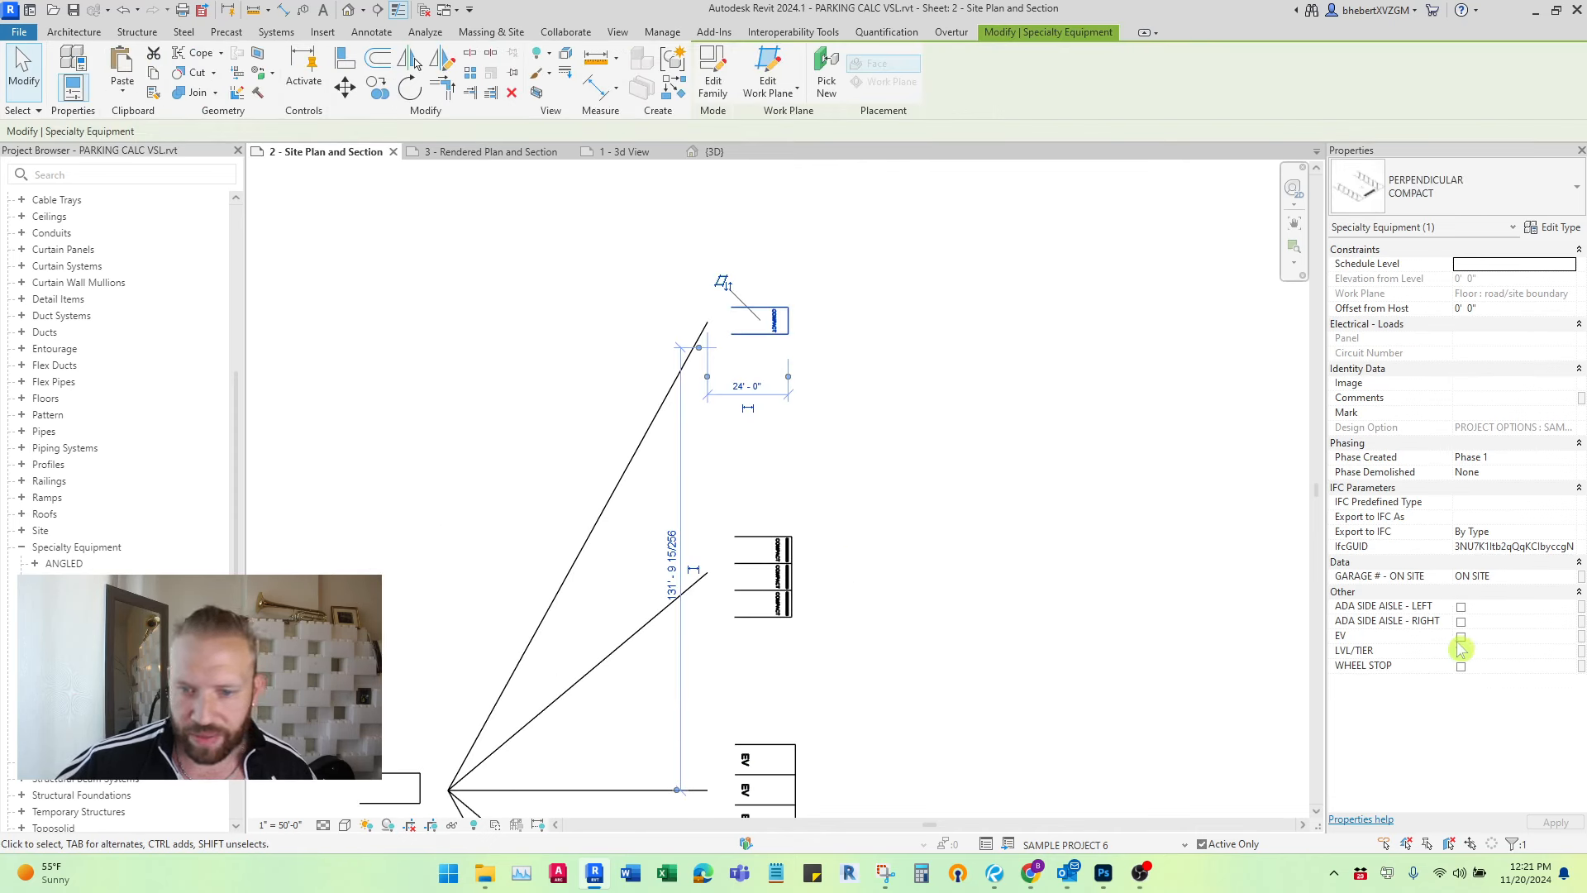
scroll(744, 537, down, 3)
click(568, 438)
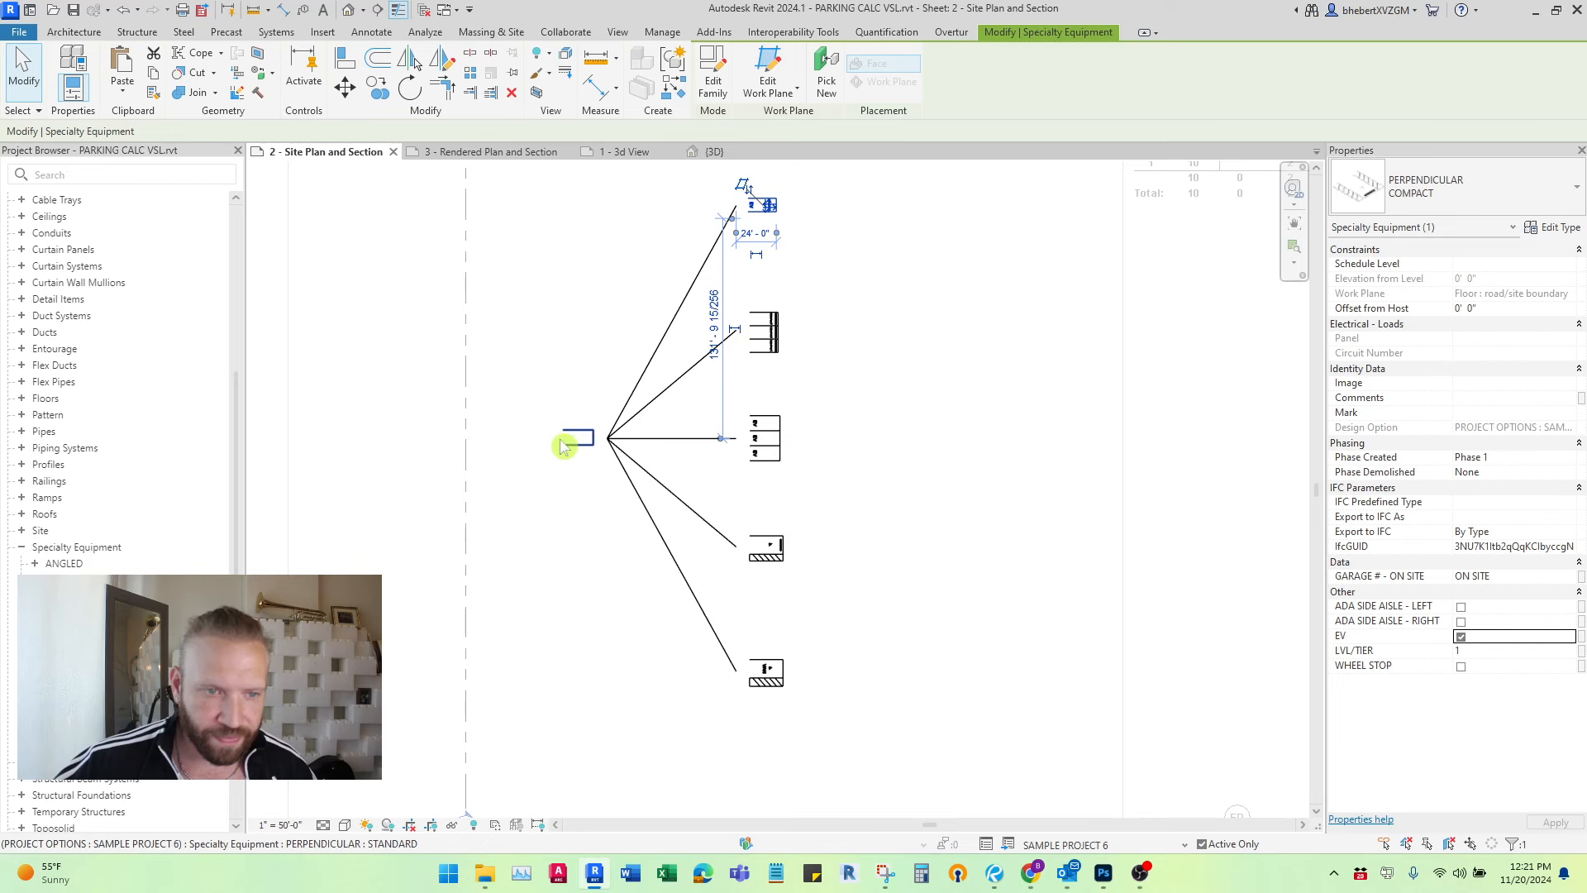
scroll(533, 463, up, 2)
click(1460, 637)
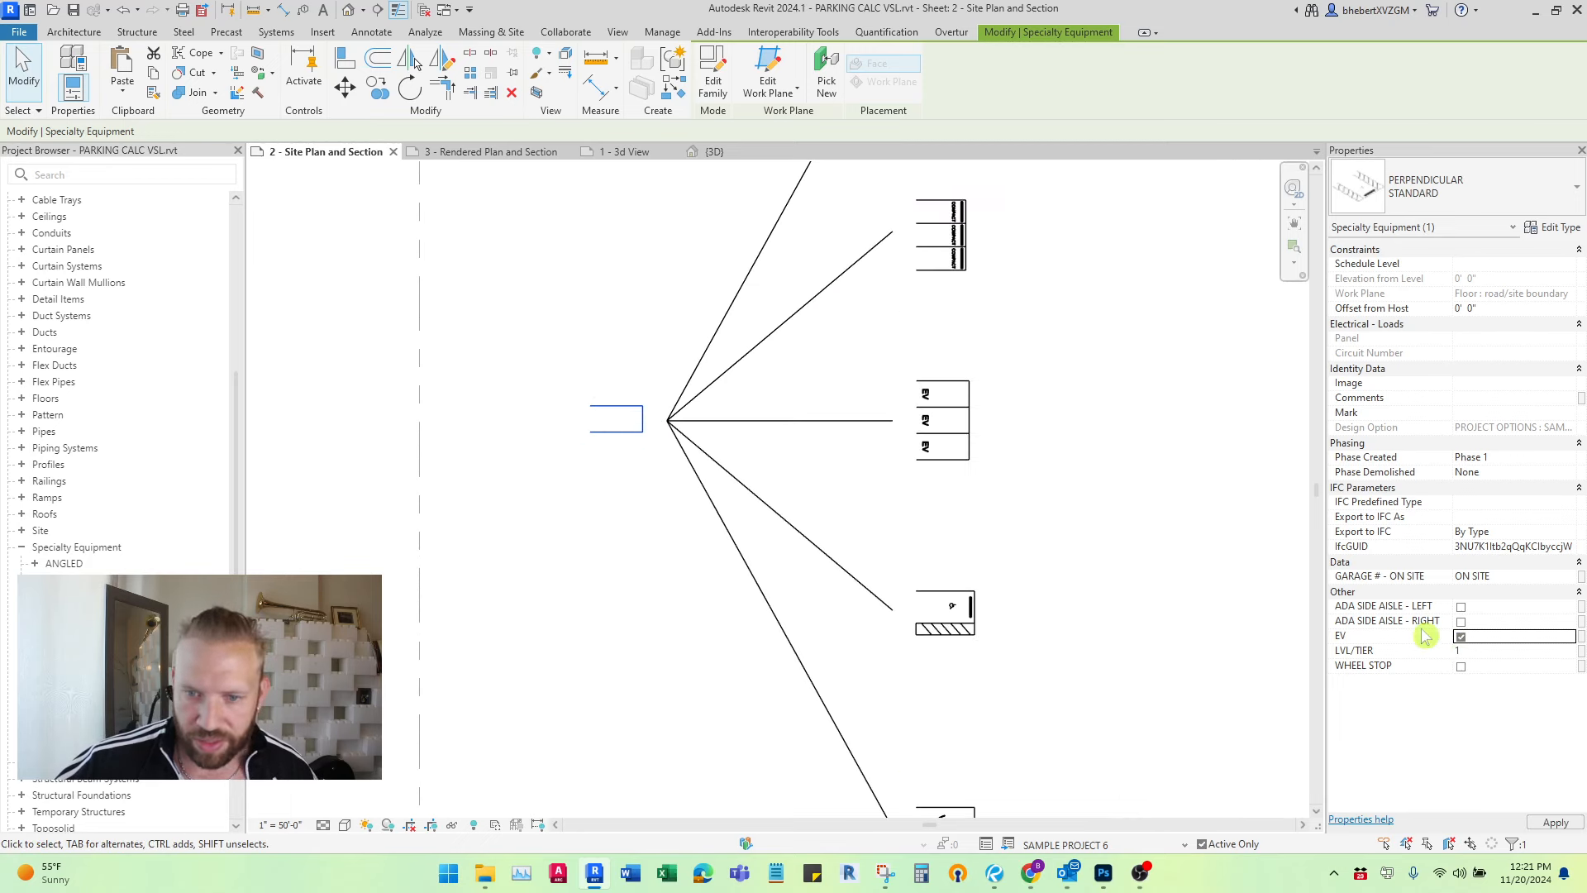
click(1136, 587)
Step: Review the EV required and EV provided columns of the parking calculations table against the stall layout
scroll(1137, 588, down, 4)
middle_drag(1136, 588, 772, 561)
scroll(1086, 399, up, 2)
middle_drag(1087, 399, 724, 516)
scroll(724, 516, up, 2)
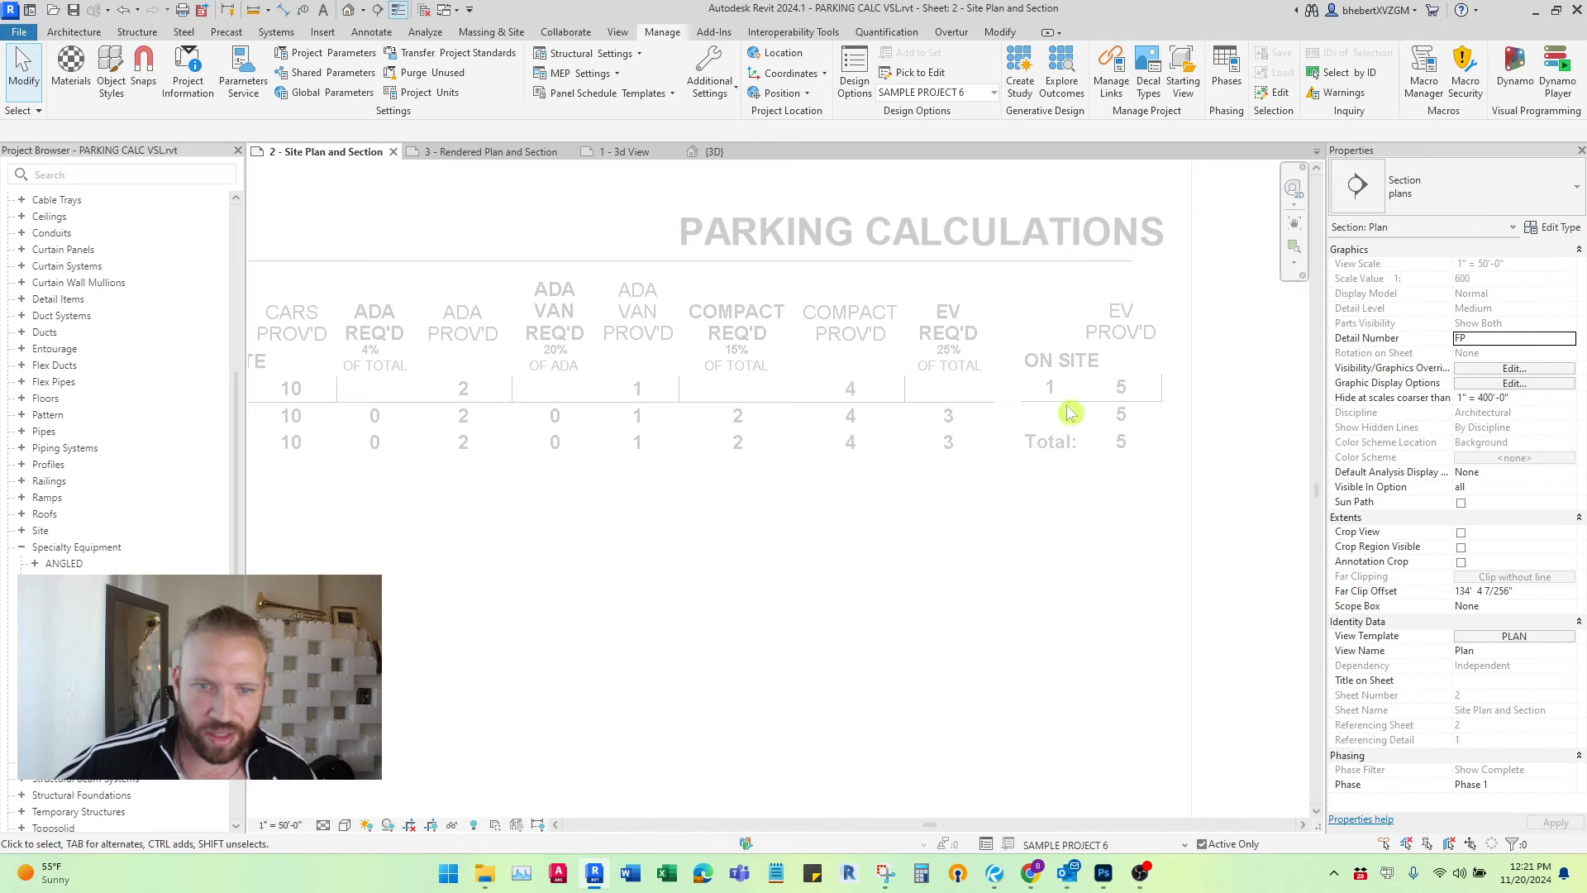
scroll(1098, 415, down, 6)
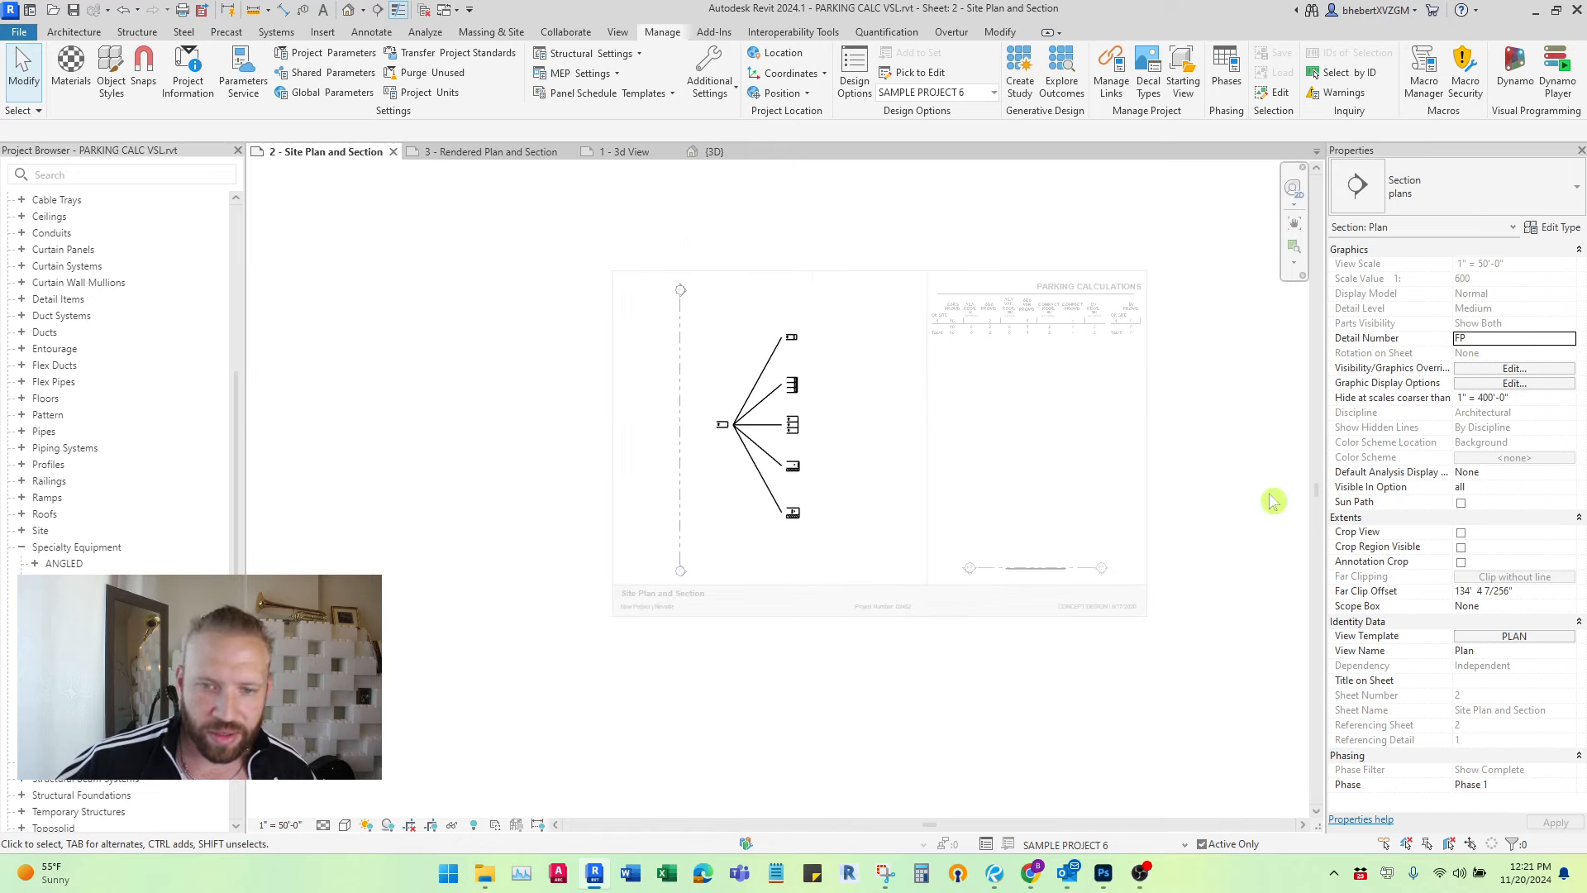
scroll(966, 398, up, 5)
scroll(901, 372, down, 4)
middle_drag(872, 404, 753, 428)
scroll(847, 417, up, 3)
Step: Deactivate the plan viewport and switch the active design option to SAMPLE PROJECT 7
double_click(1069, 417)
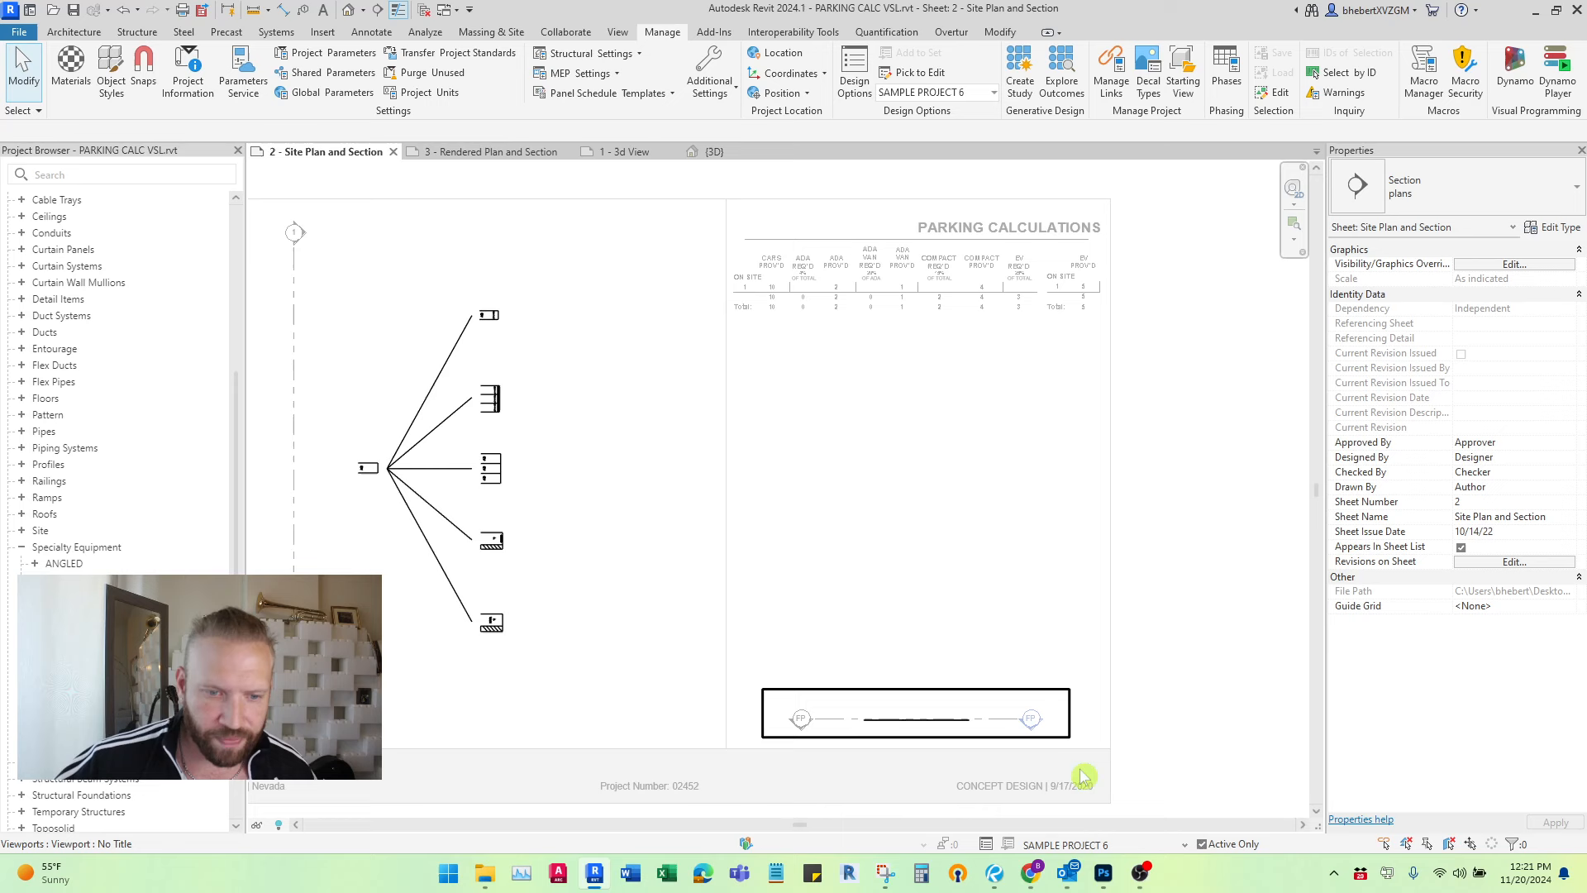
click(1184, 844)
click(1145, 829)
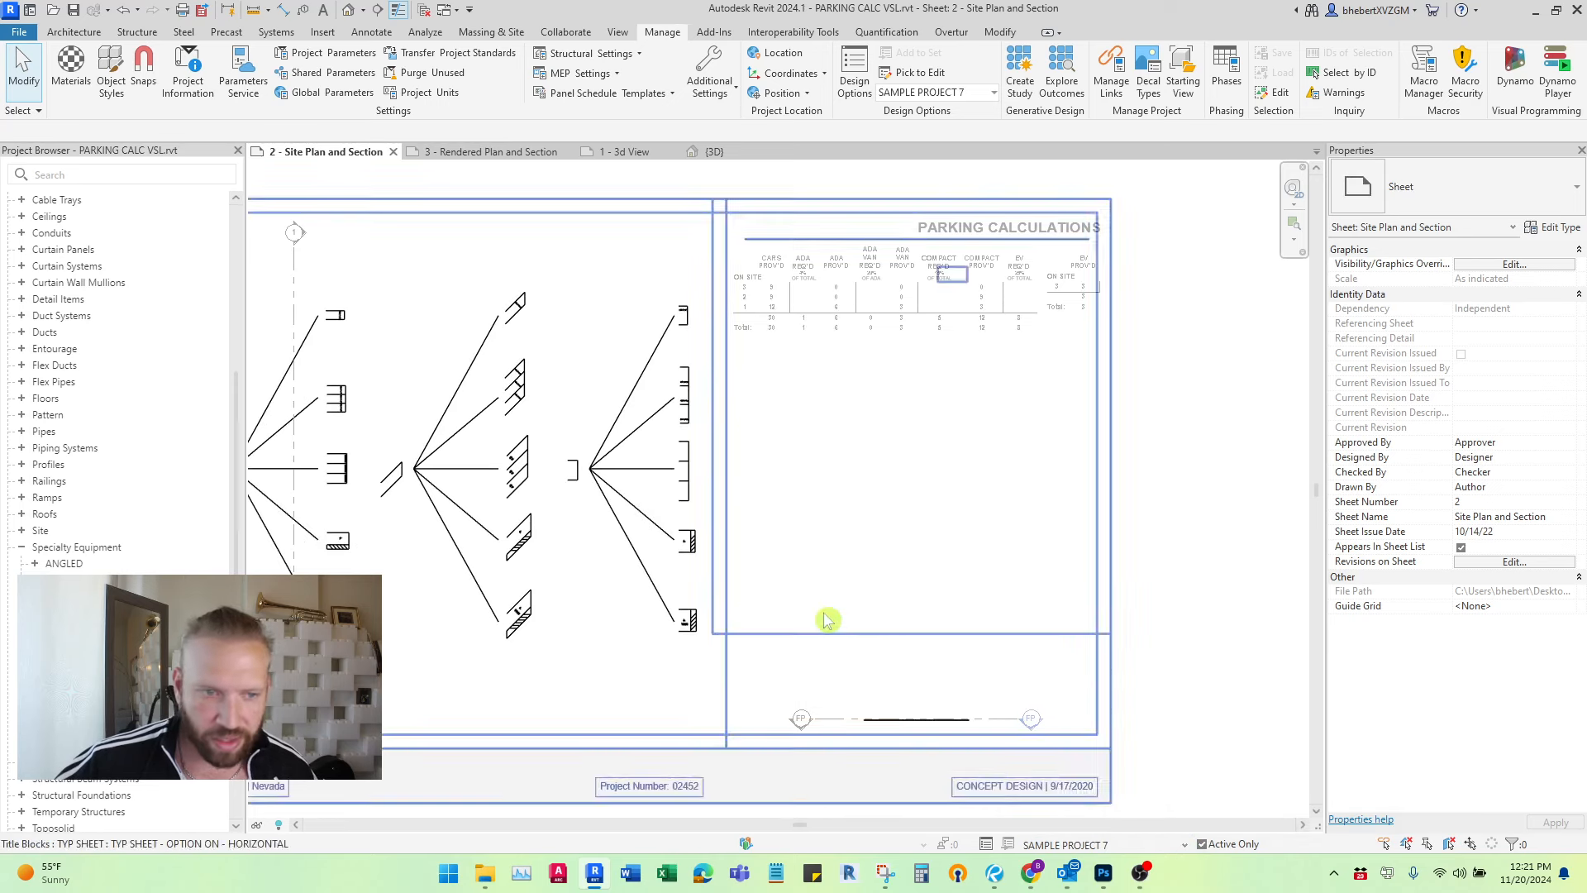
Step: Activate the plan viewport on the sheet and inspect the single angled and parallel standard stalls
middle_drag(752, 584, 1155, 572)
scroll(796, 424, up, 2)
double_click(790, 394)
middle_drag(691, 481, 628, 496)
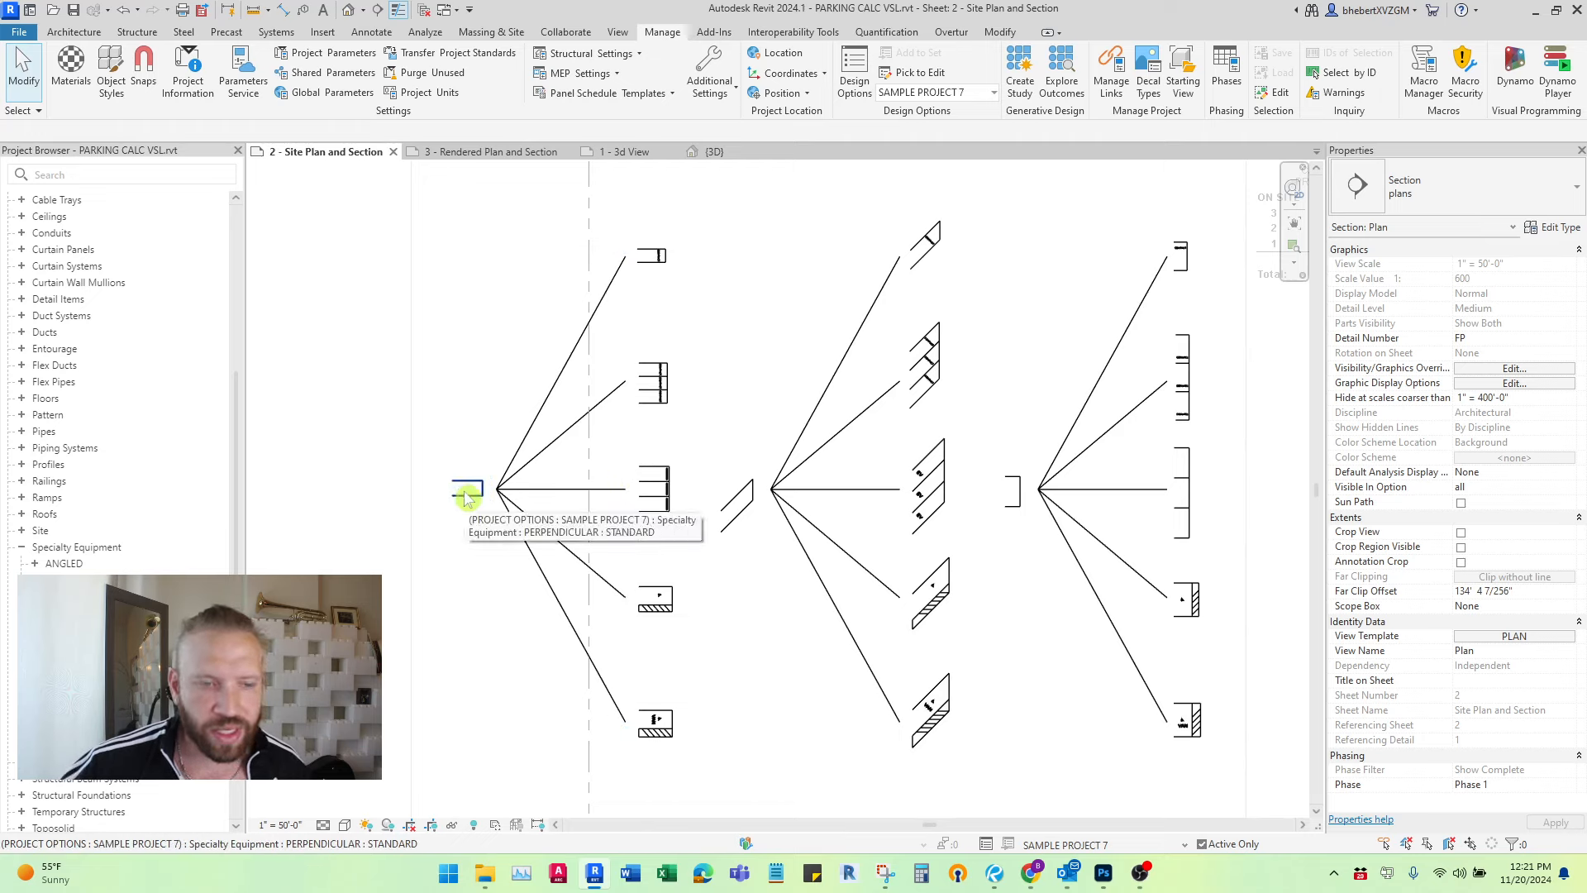
click(733, 518)
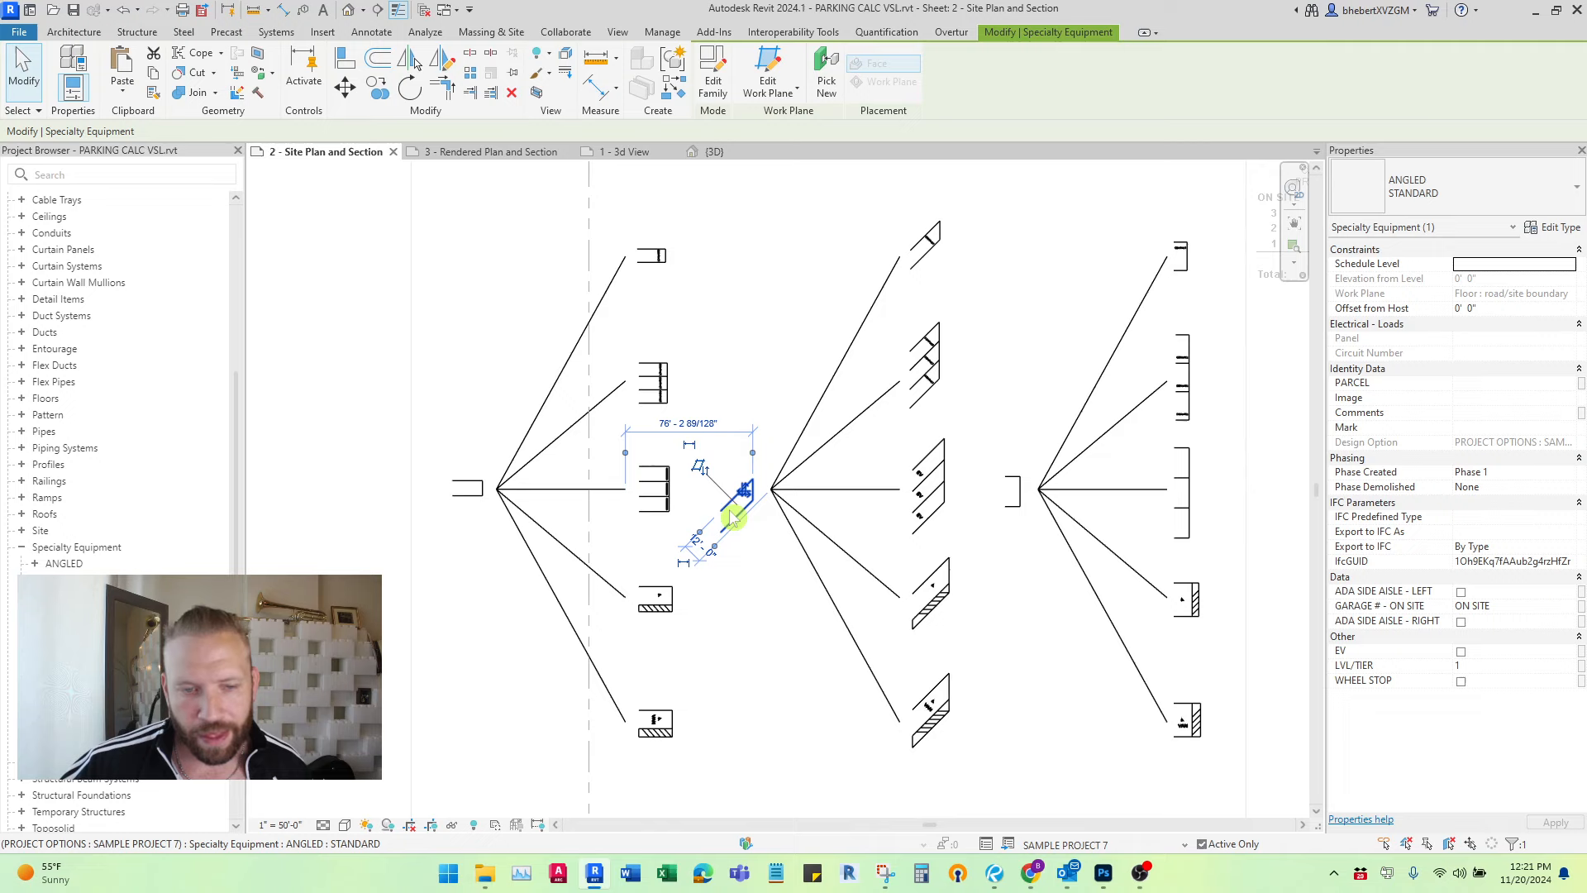
click(1019, 511)
Step: Enable wheel stops and the EV marking for the parallel standard row
click(1190, 521)
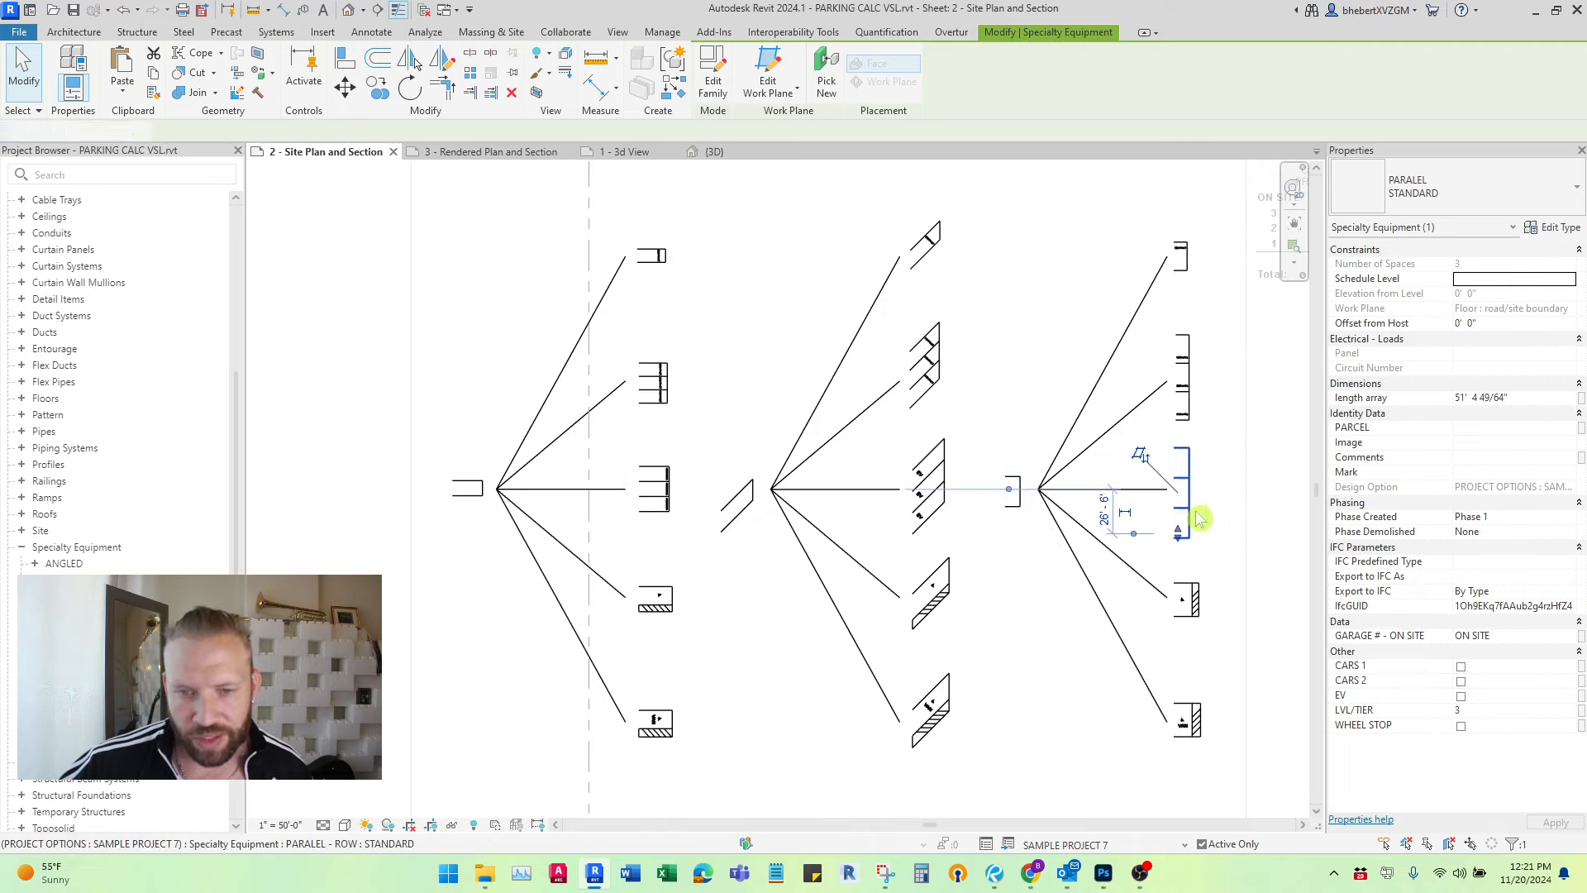
click(1461, 726)
middle_drag(1056, 553, 1015, 534)
scroll(1116, 544, up, 1)
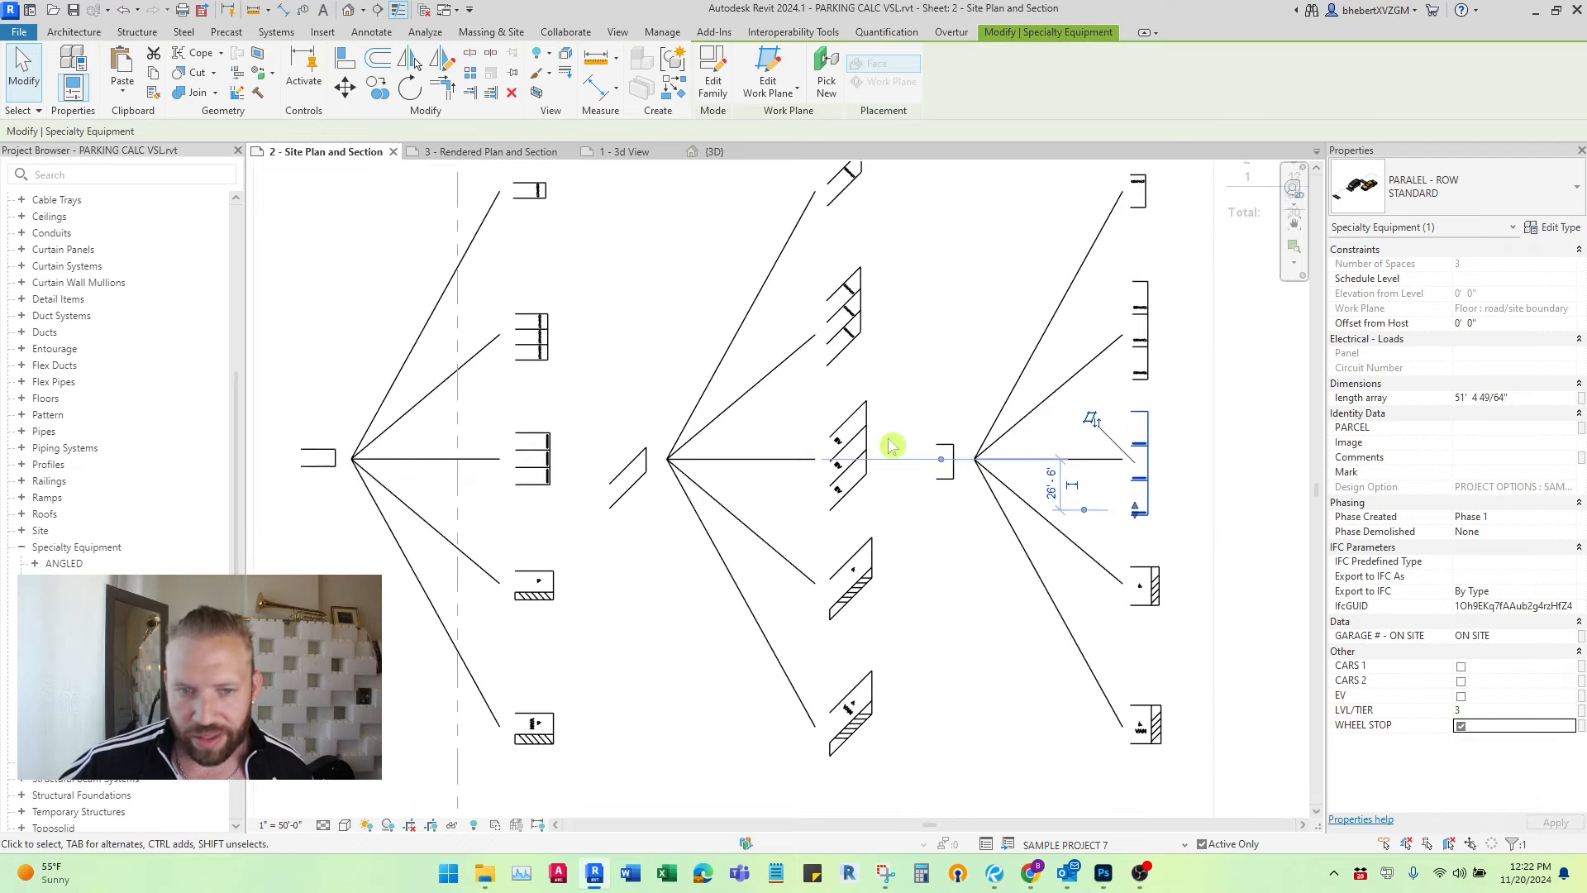
scroll(1116, 436, up, 2)
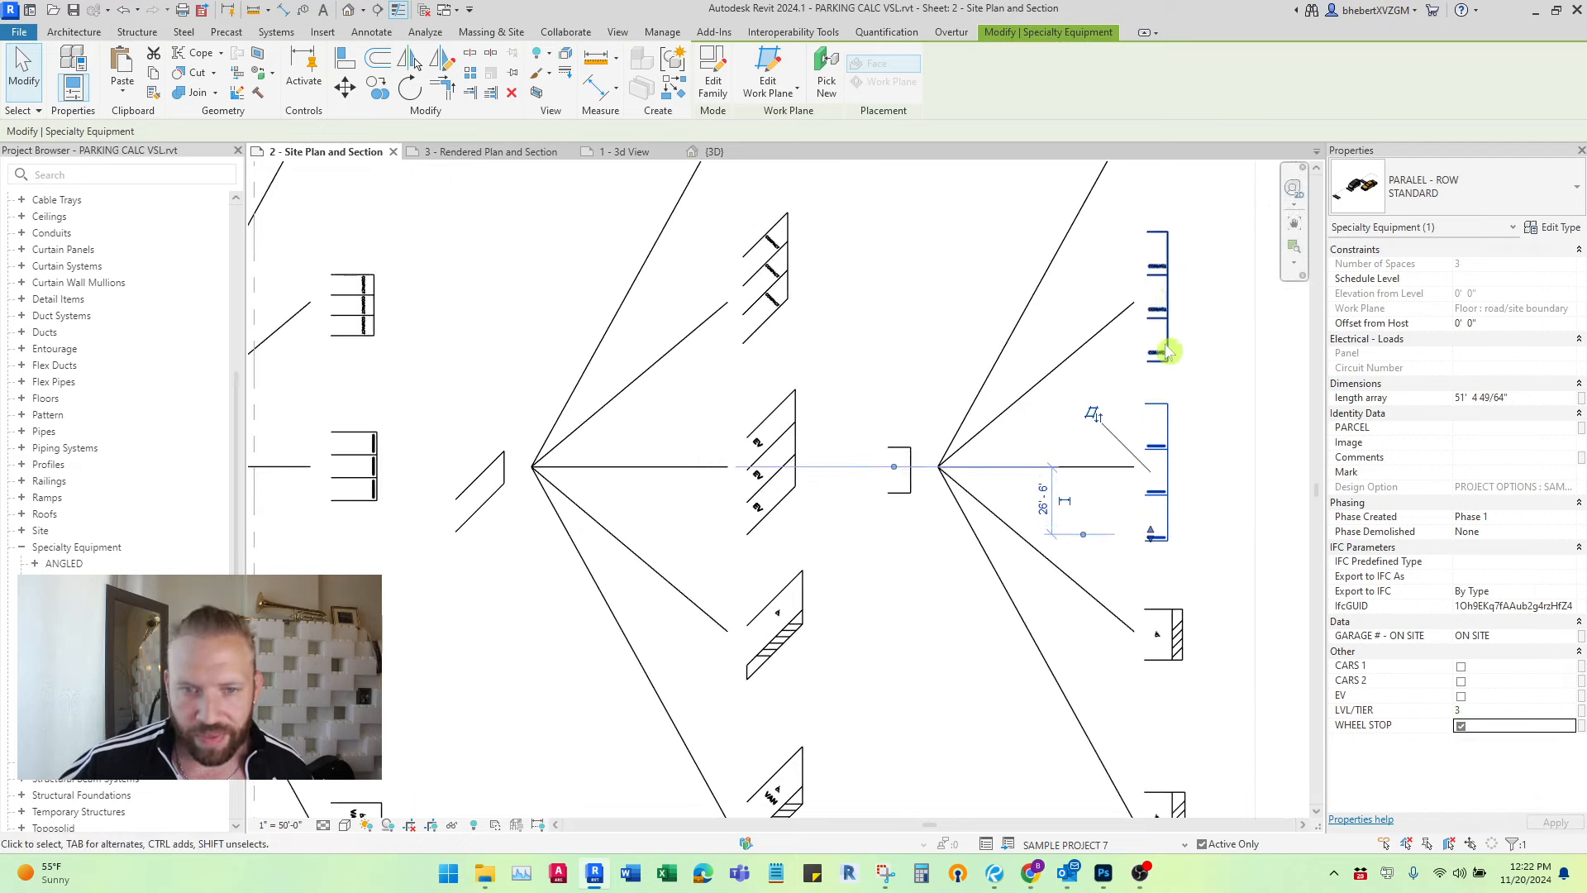
click(1461, 696)
click(1203, 491)
scroll(1182, 482, up, 1)
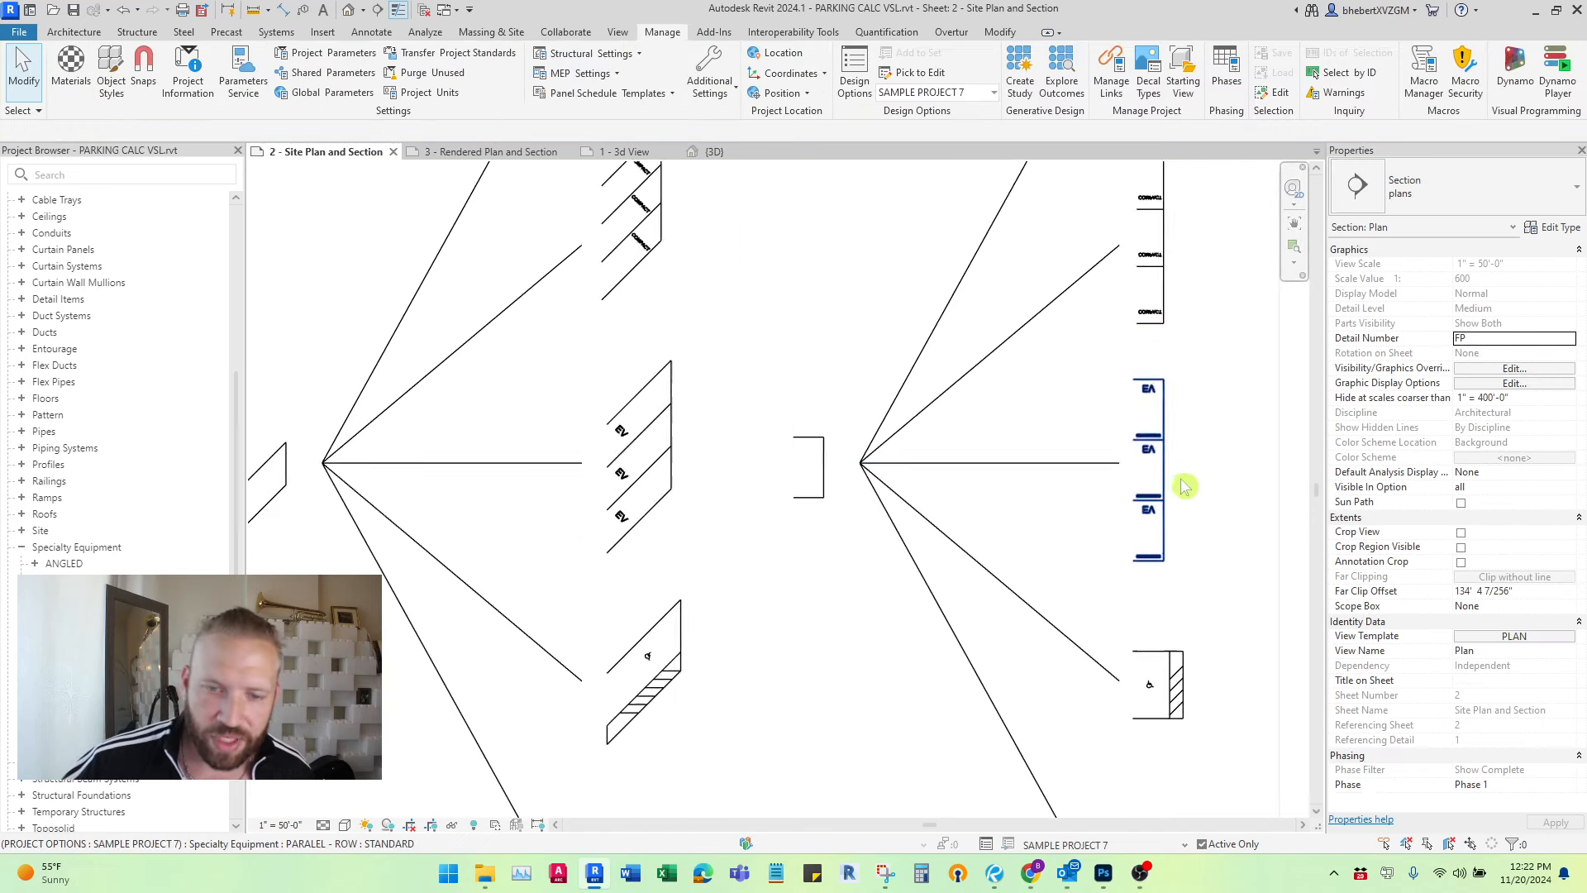
Step: Set LVL/TIER to 2 for the perpendicular, angled and parallel compact rows in the plan
scroll(1183, 486, down, 3)
middle_drag(928, 542, 554, 623)
middle_drag(1260, 378, 1041, 361)
scroll(1064, 376, down, 2)
middle_drag(496, 506, 691, 446)
scroll(688, 443, up, 3)
middle_drag(572, 428, 631, 427)
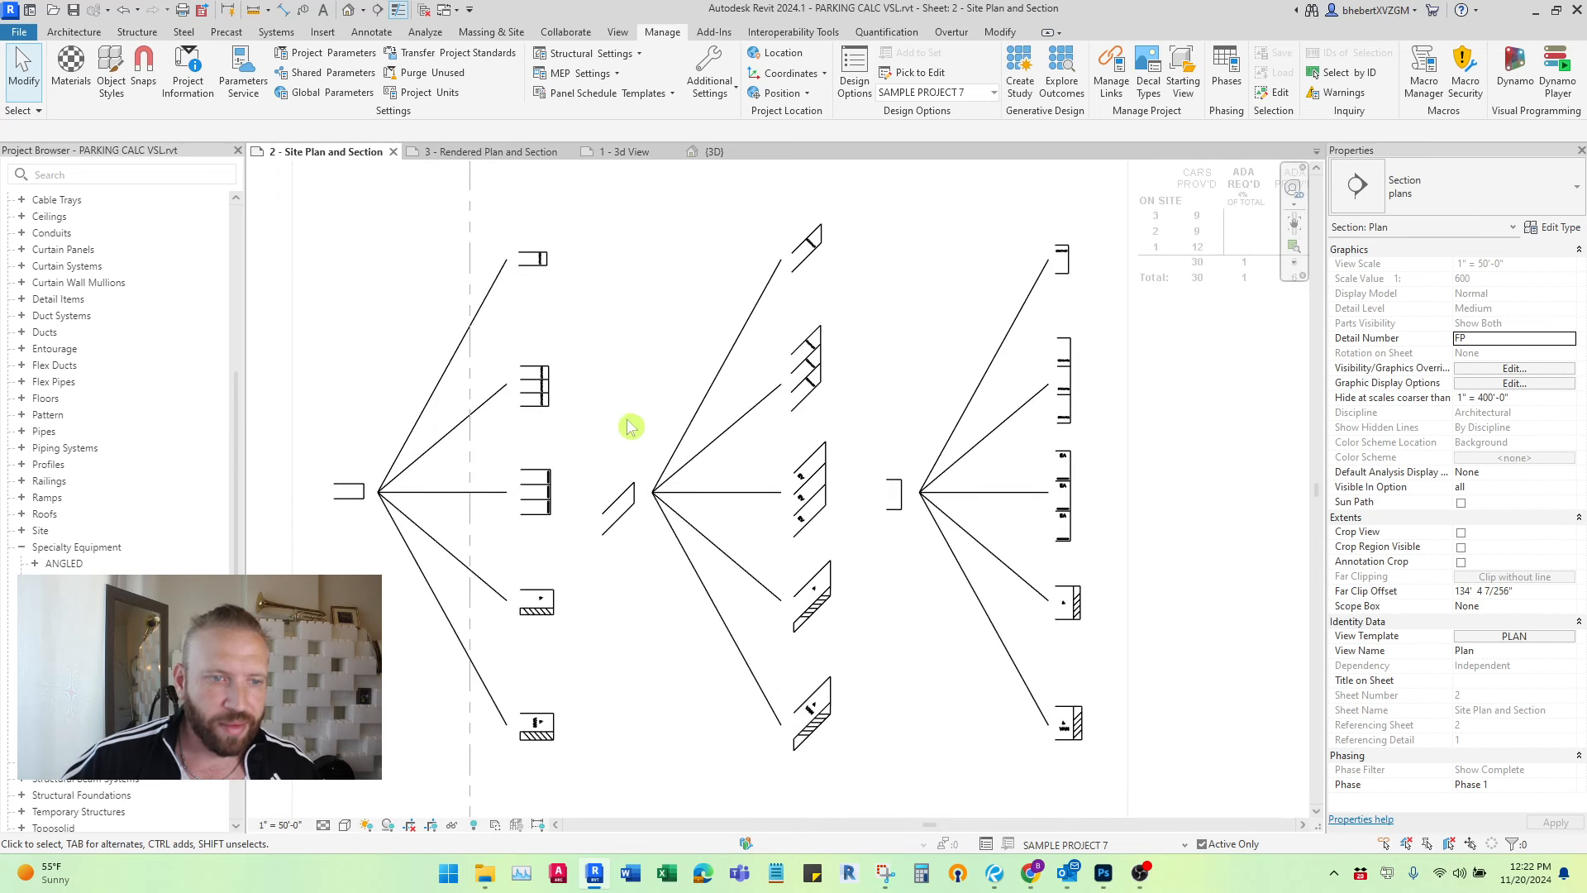
click(543, 252)
click(545, 397)
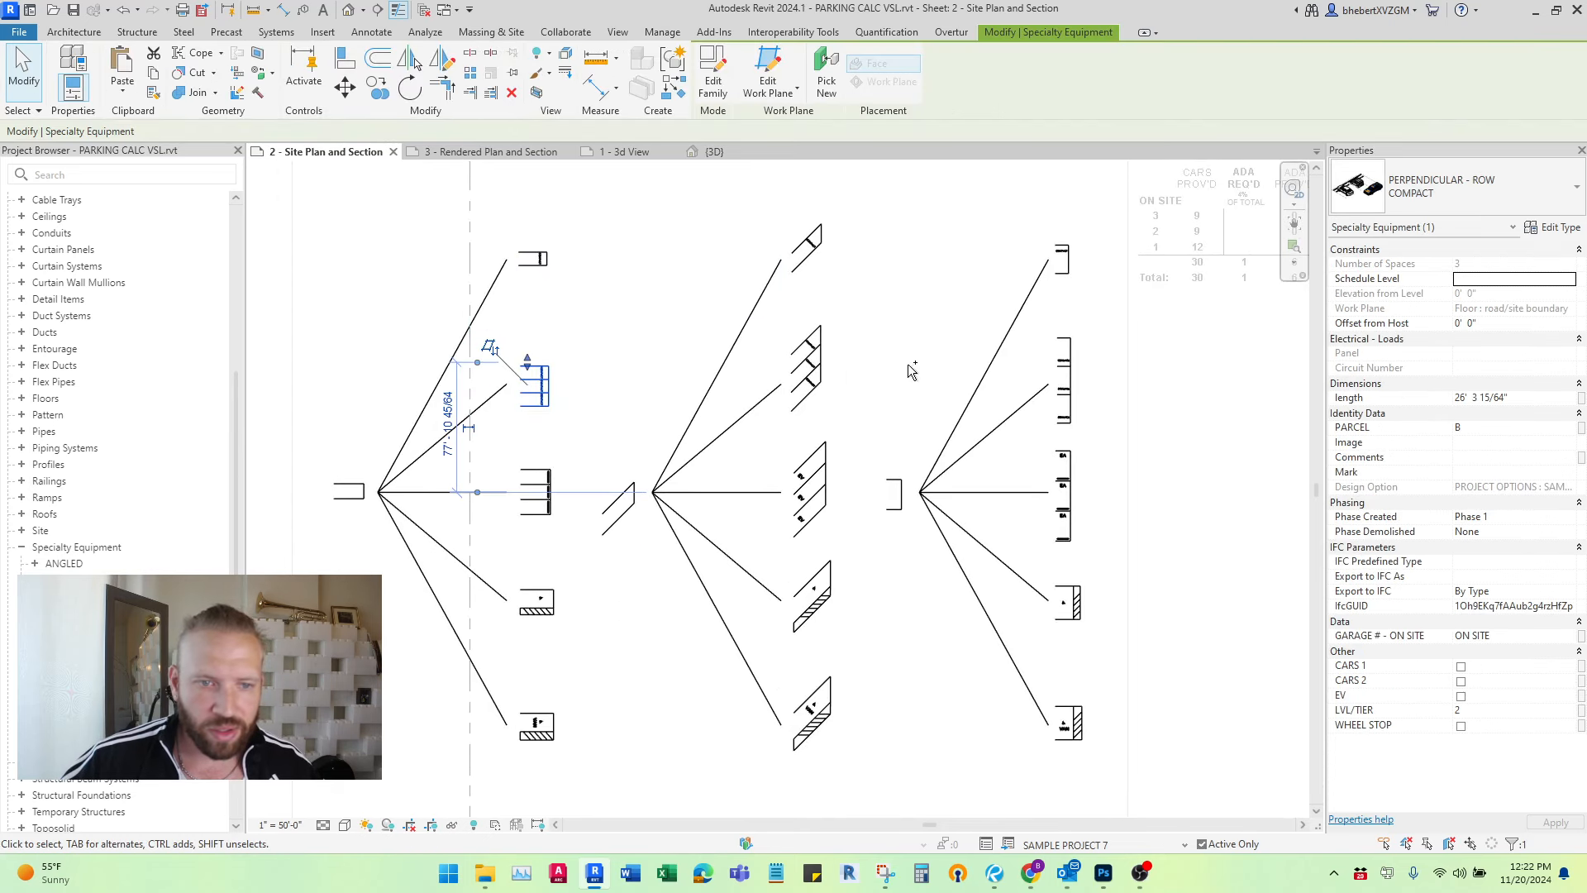
ctrl+click(825, 373)
ctrl+click(1064, 380)
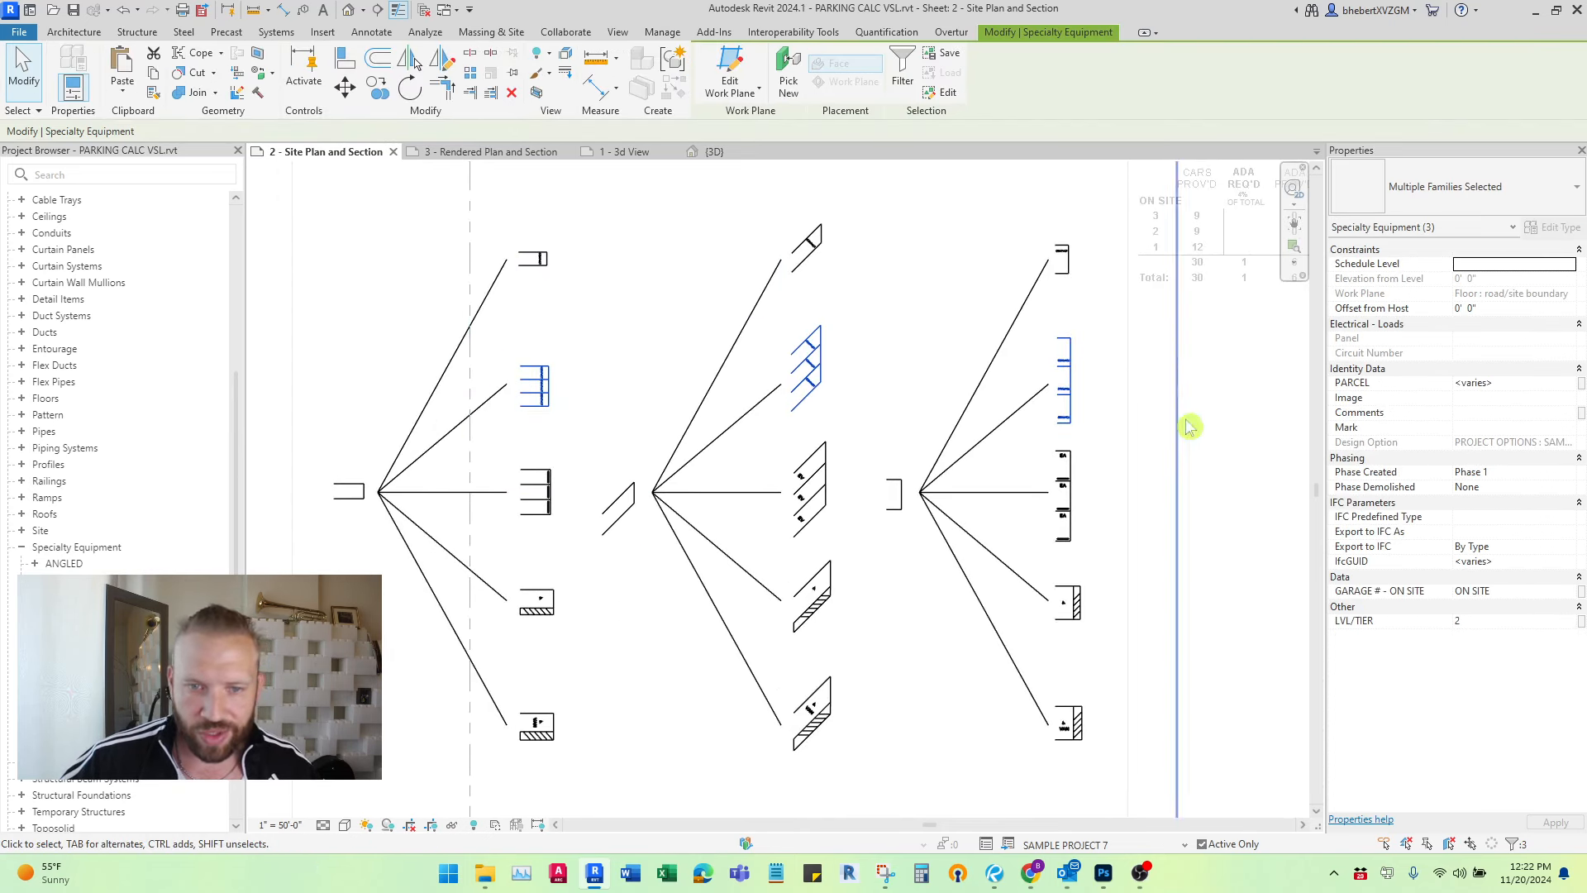
click(1508, 622)
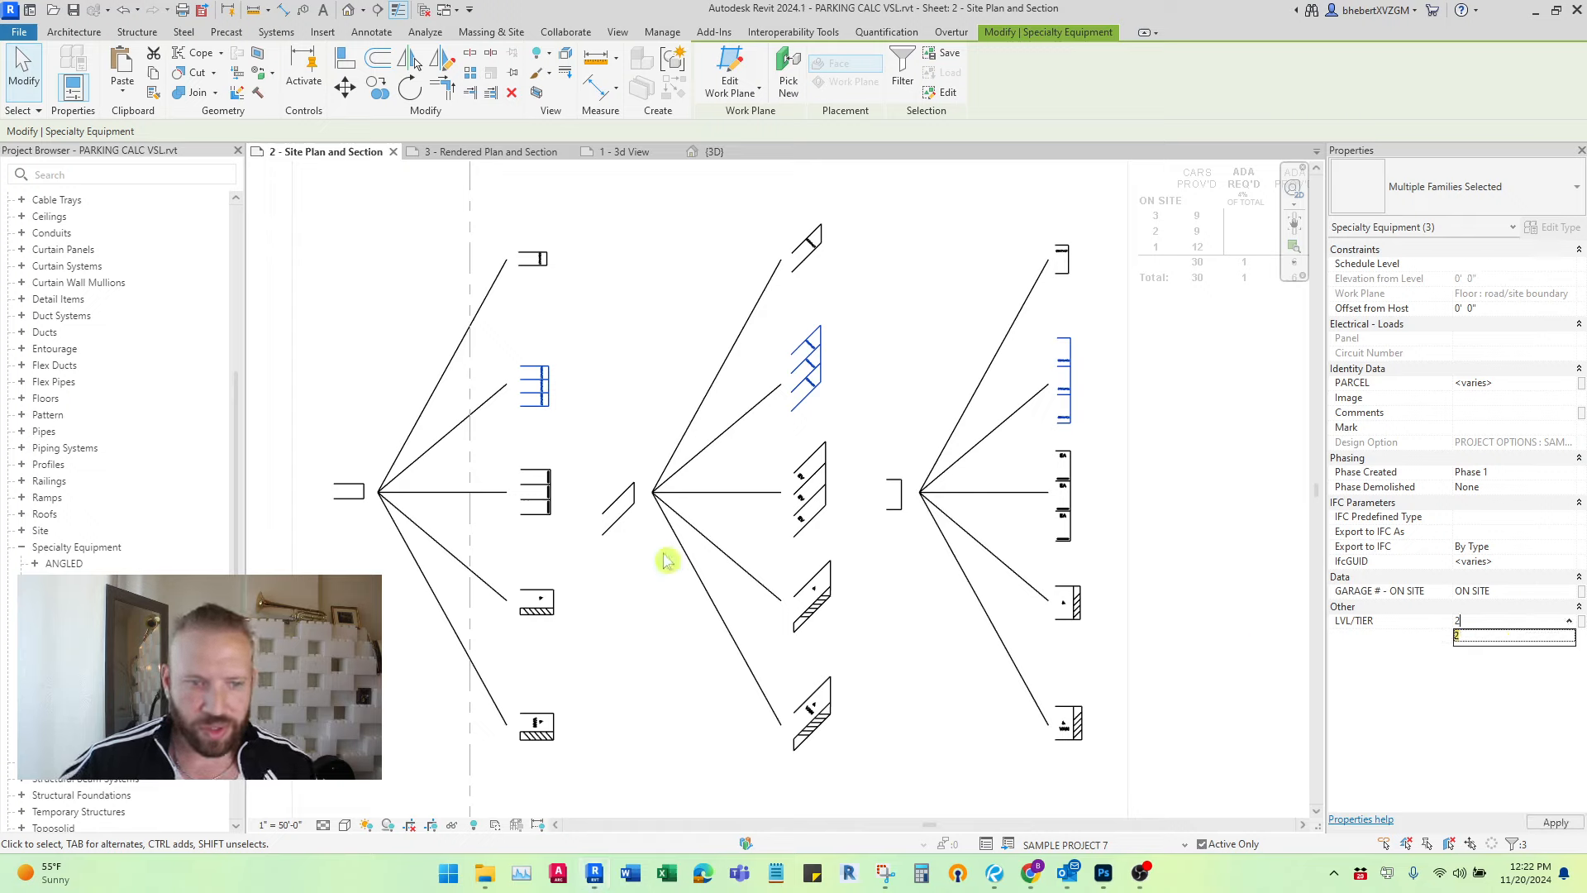
Step: Set LVL/TIER to 3 for the perpendicular, angled and parallel standard rows
click(541, 495)
ctrl+click(821, 514)
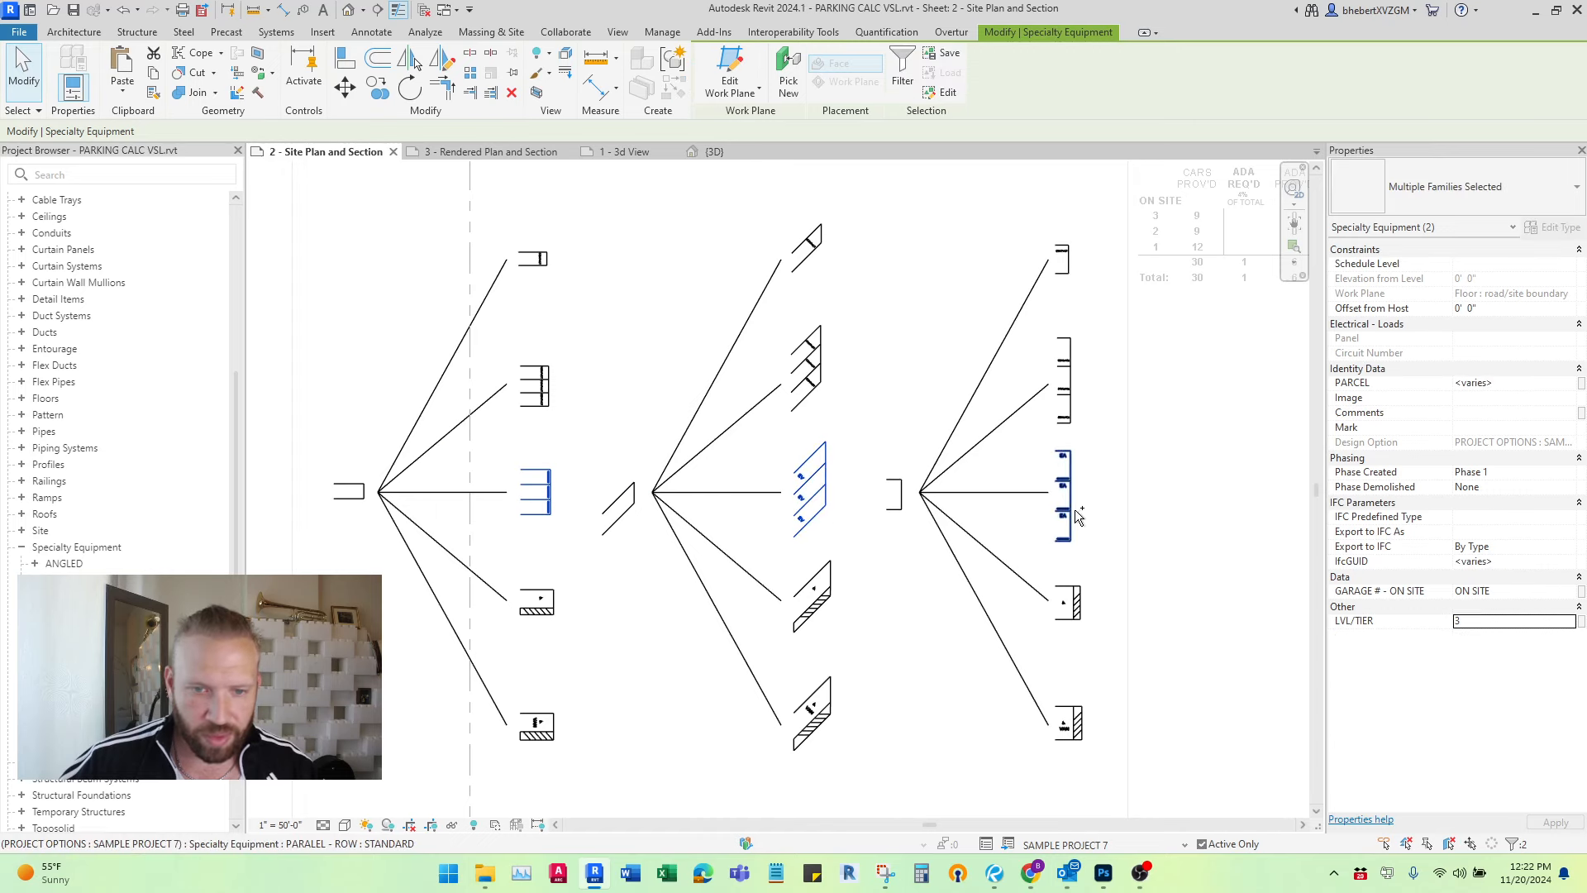
ctrl+click(1074, 509)
click(1539, 622)
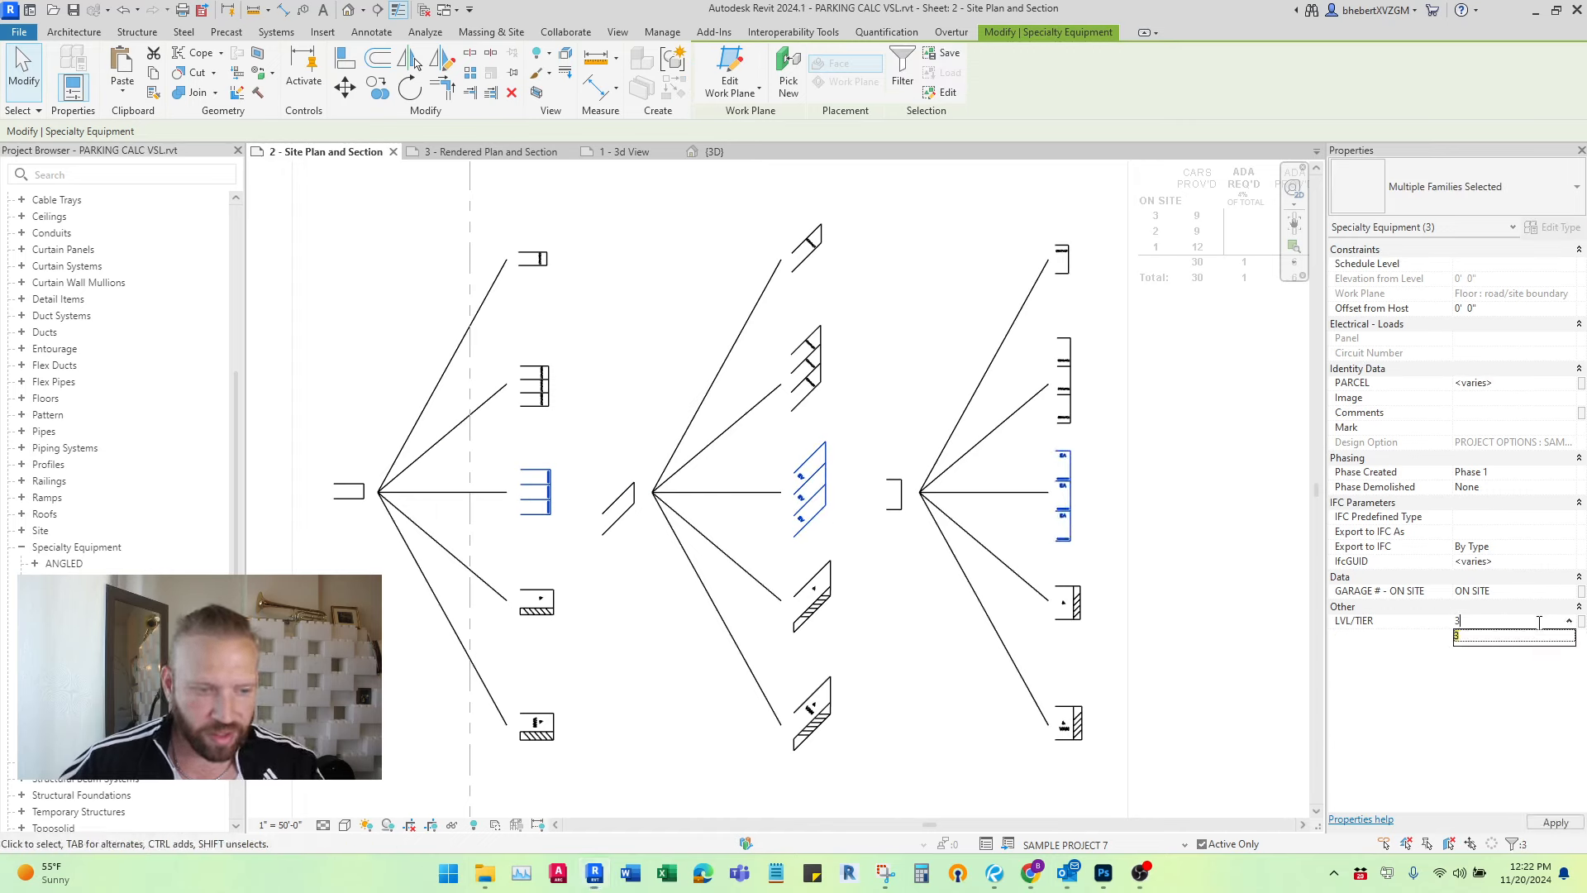
Step: Set LVL/TIER to 4 for the perpendicular, angled and parallel ADA stalls, leaving out the ADA van stalls
click(539, 601)
ctrl+click(836, 612)
ctrl+click(1068, 602)
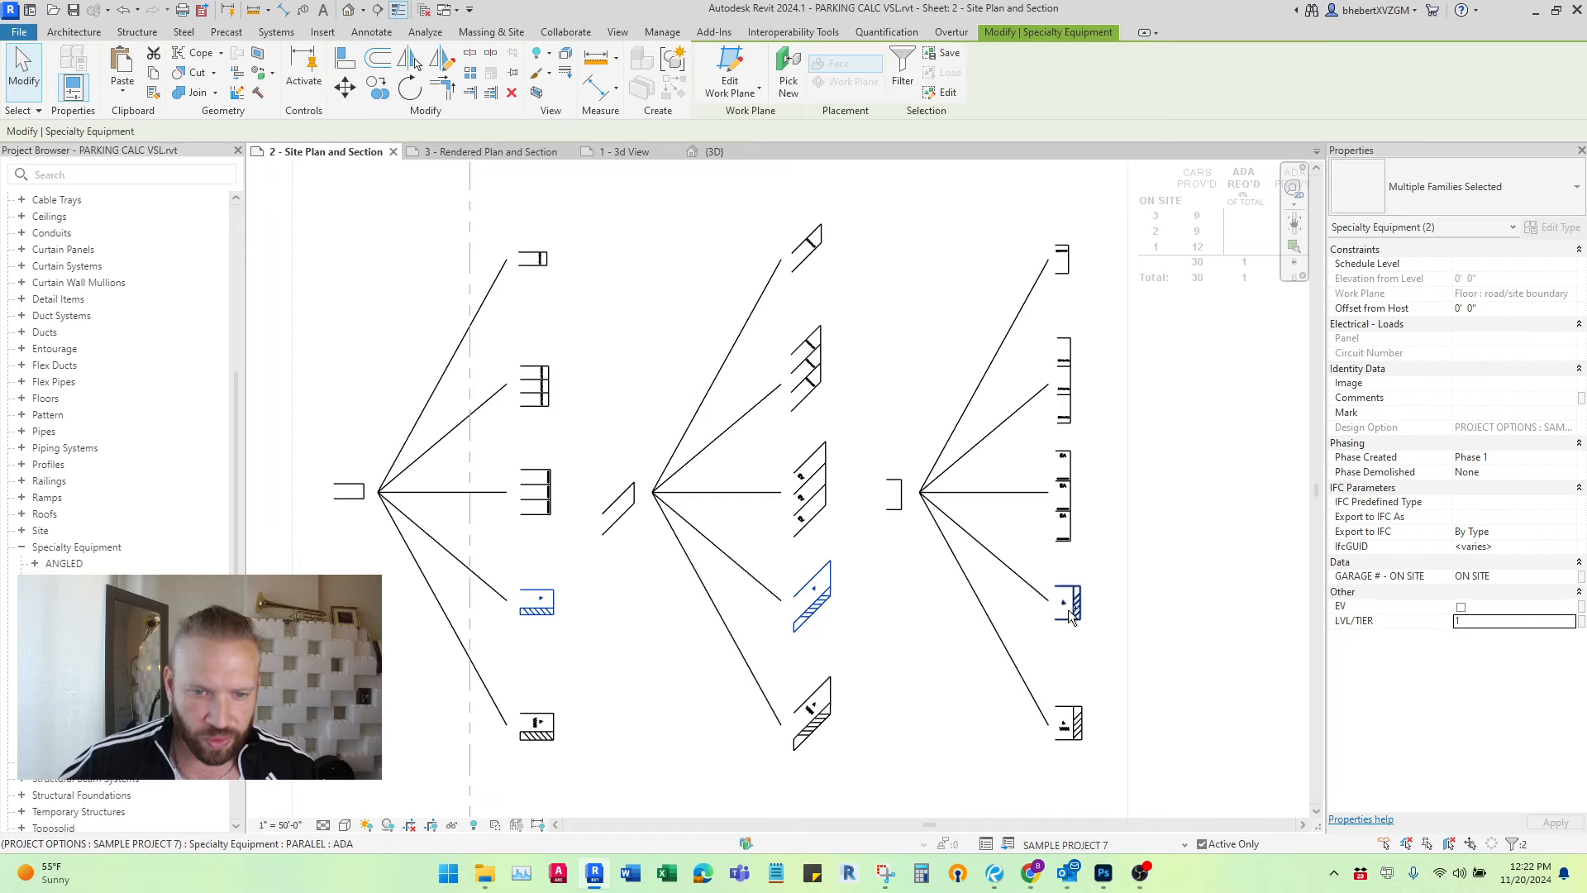
text(4)
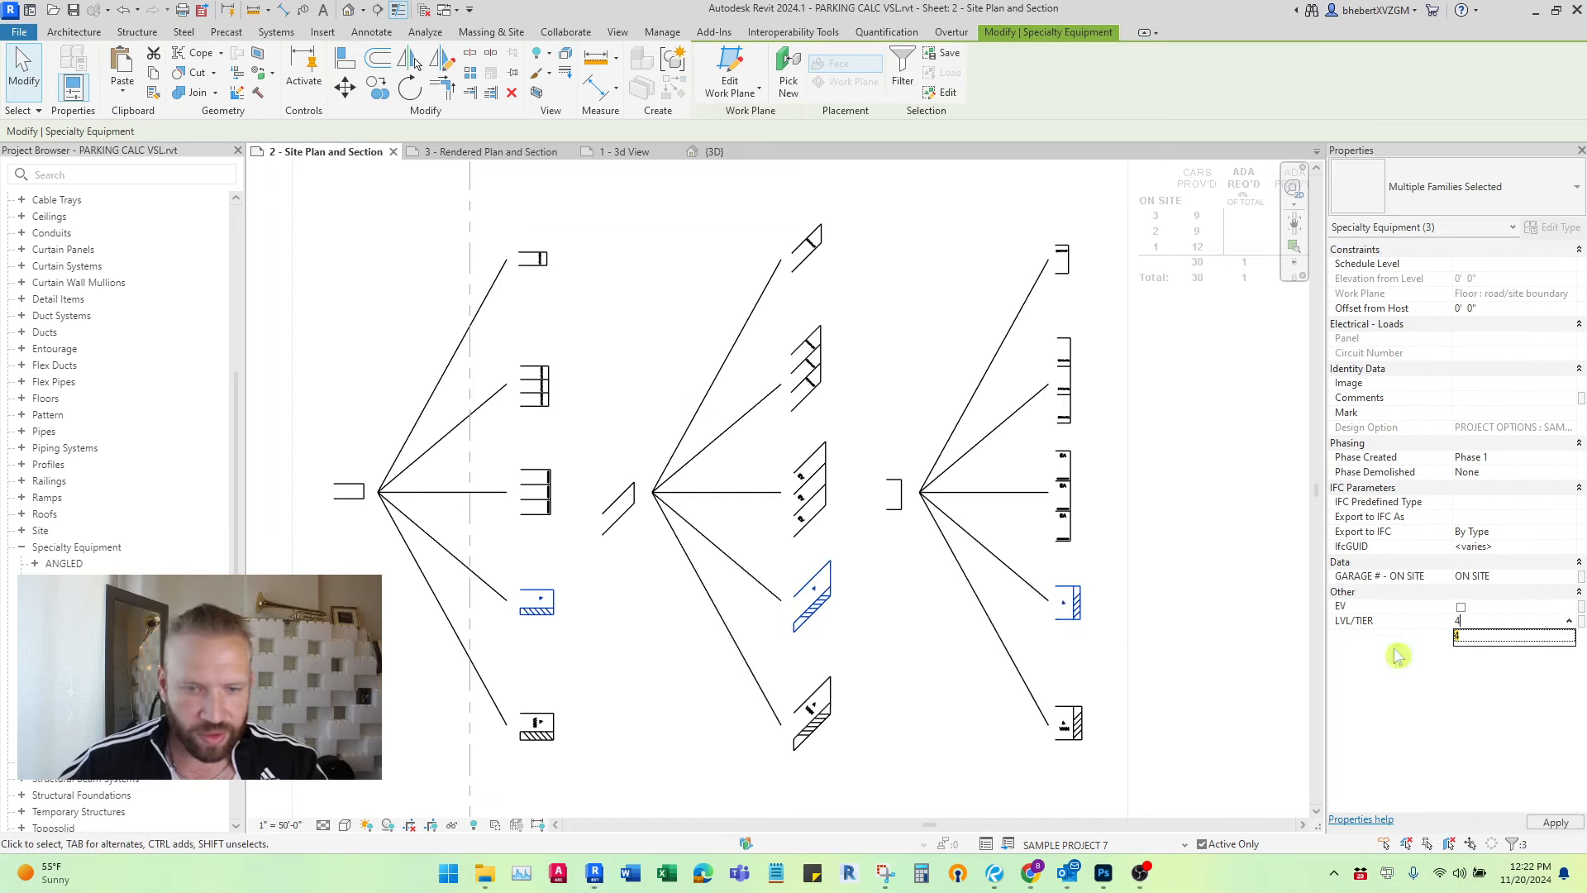
Step: Check how the parking calculations table breaks down the stall counts by level
middle_drag(1077, 445, 911, 517)
scroll(882, 361, up, 5)
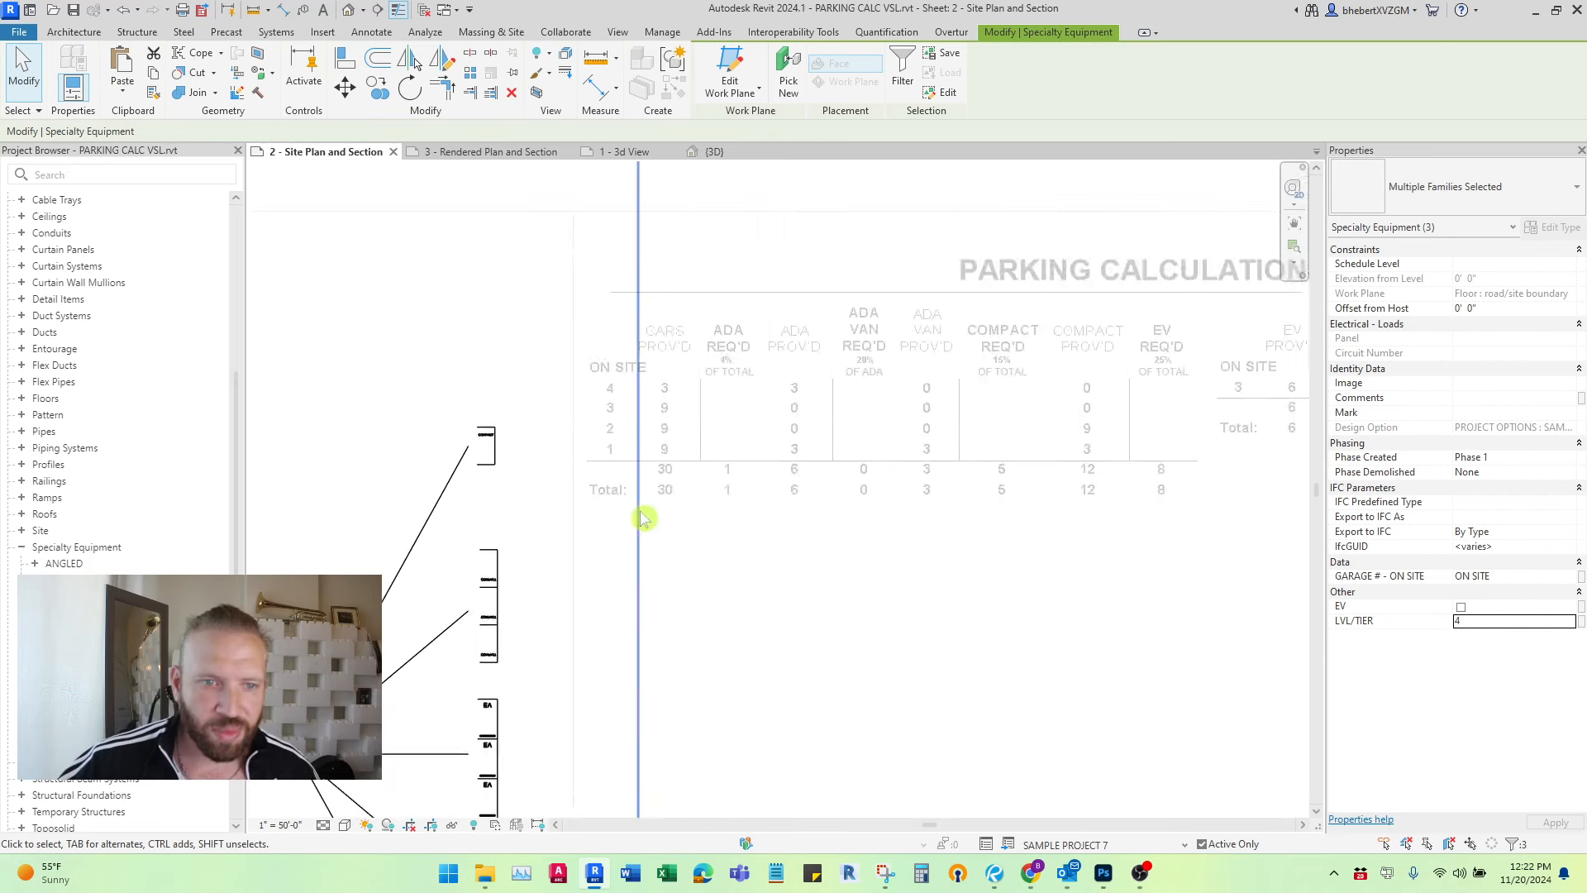
scroll(597, 300, down, 4)
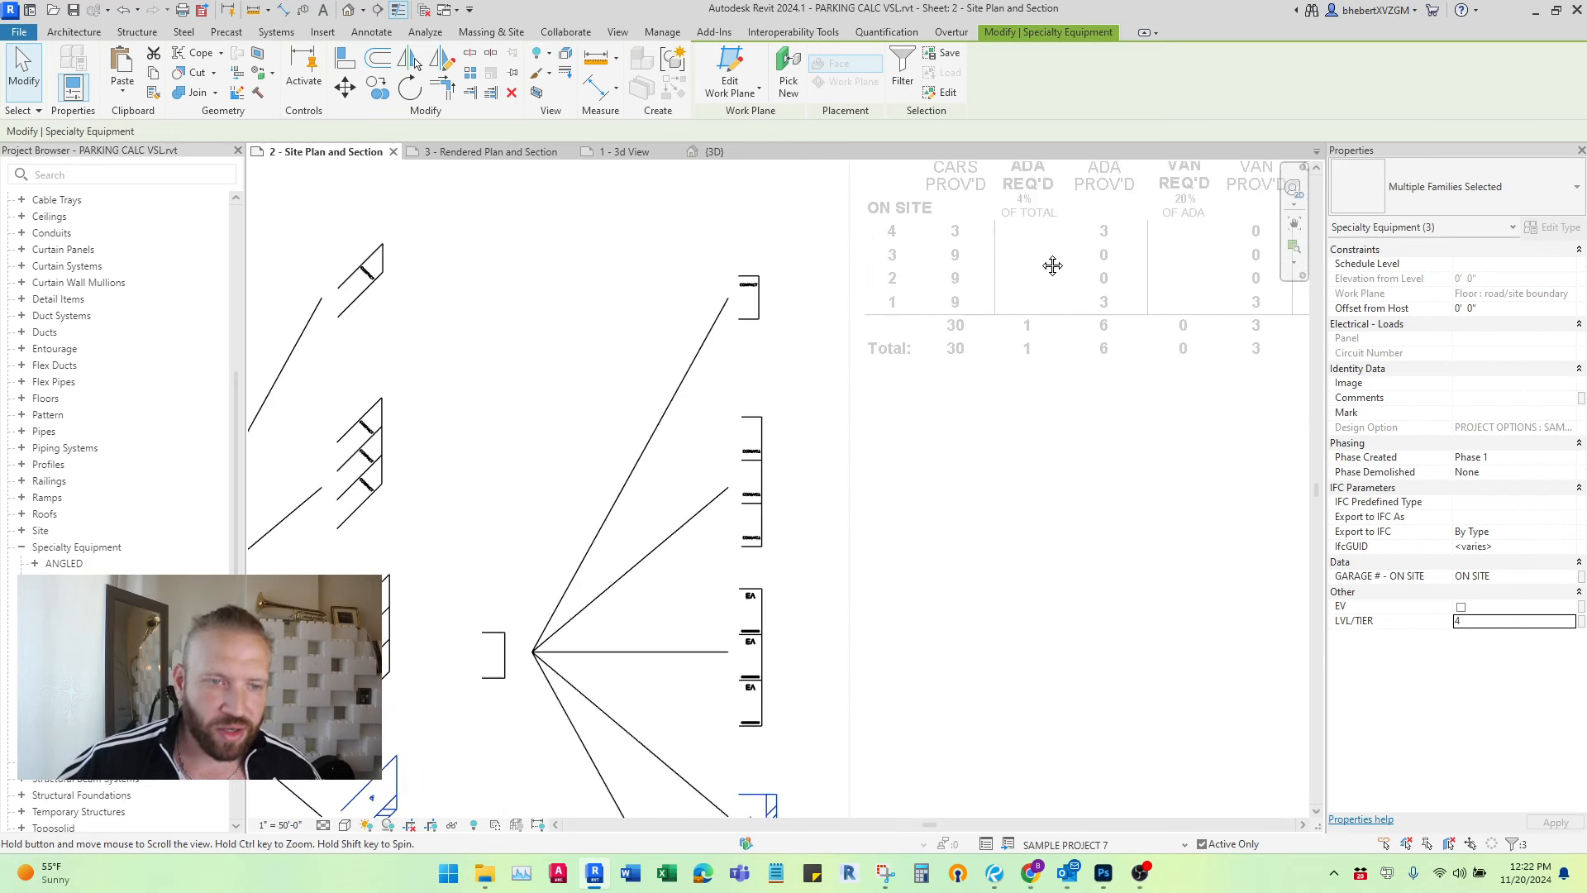
scroll(793, 414, up, 4)
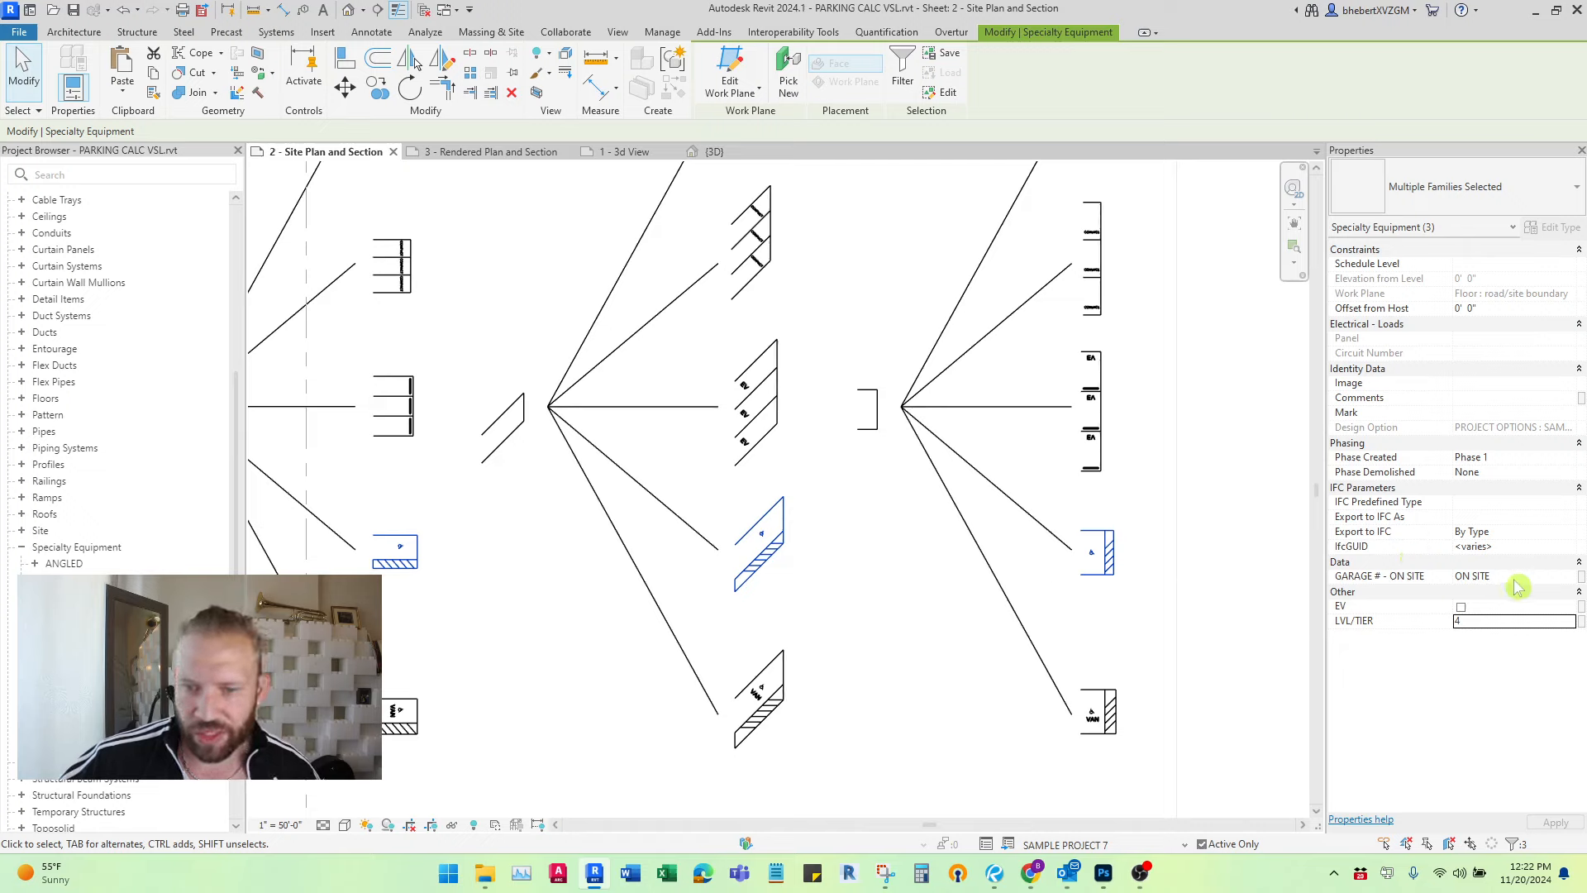
Step: Inspect the GARAGE # - ON SITE parameter of the selected ADA stalls and clear the selection
click(1470, 577)
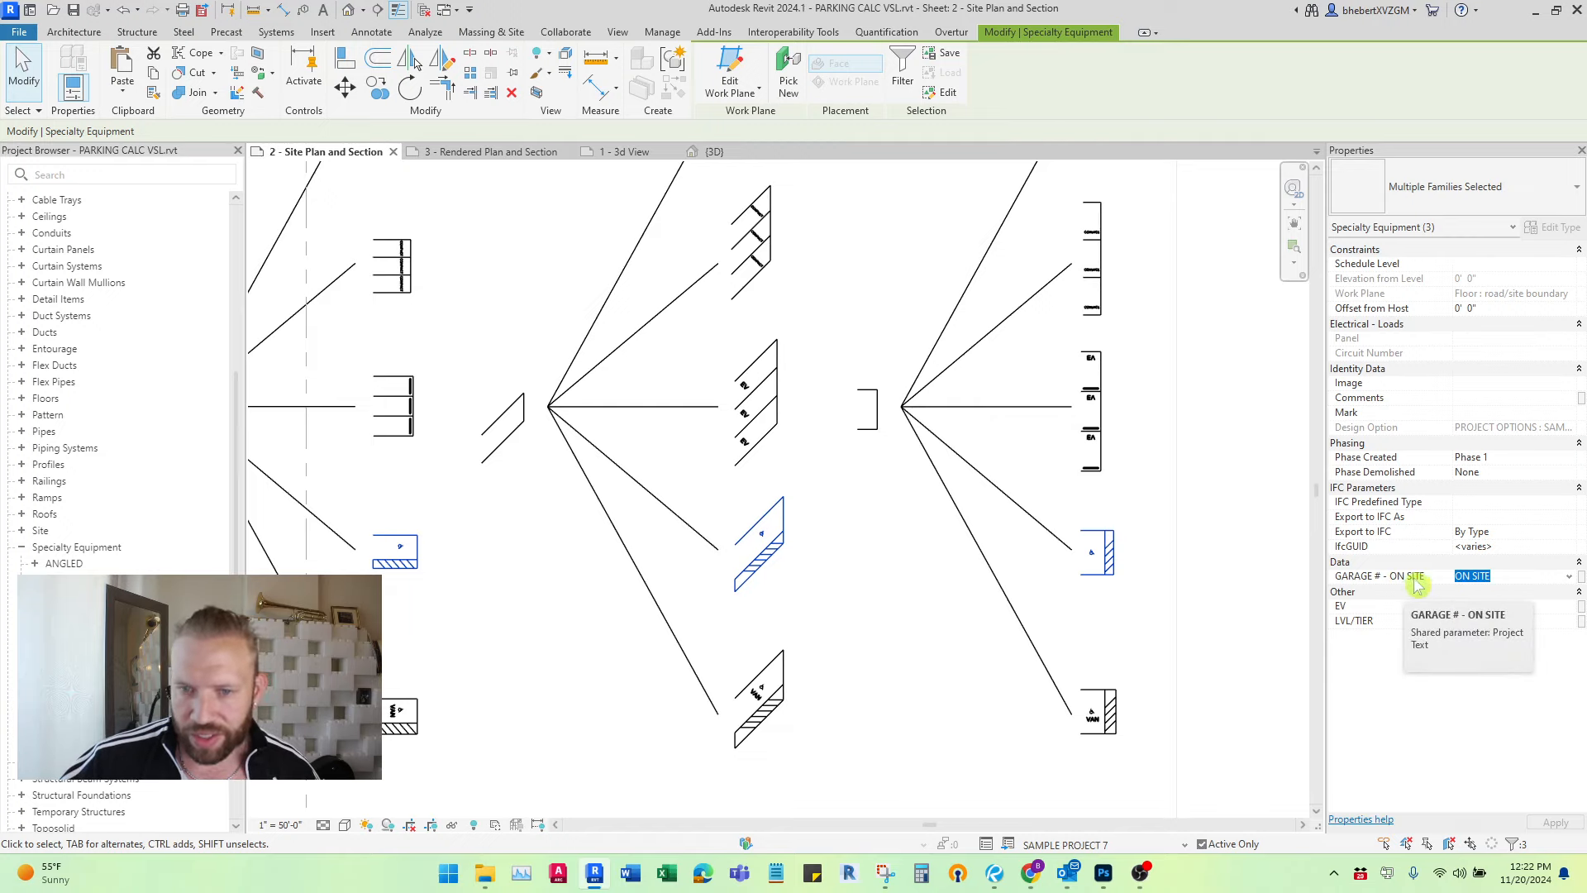
scroll(773, 542, down, 5)
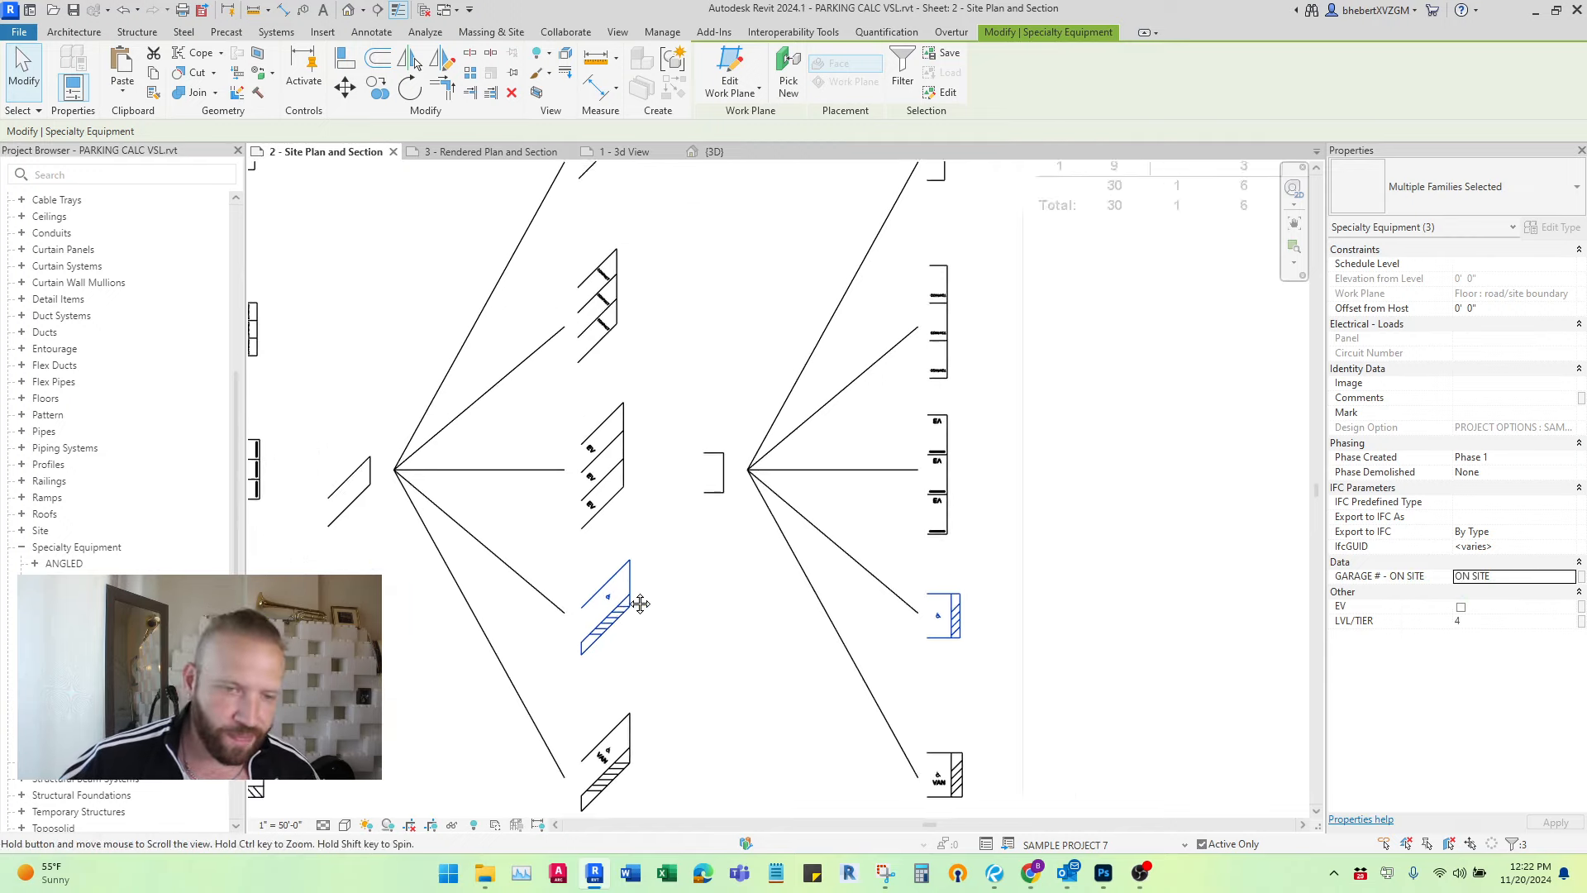
scroll(773, 542, up, 3)
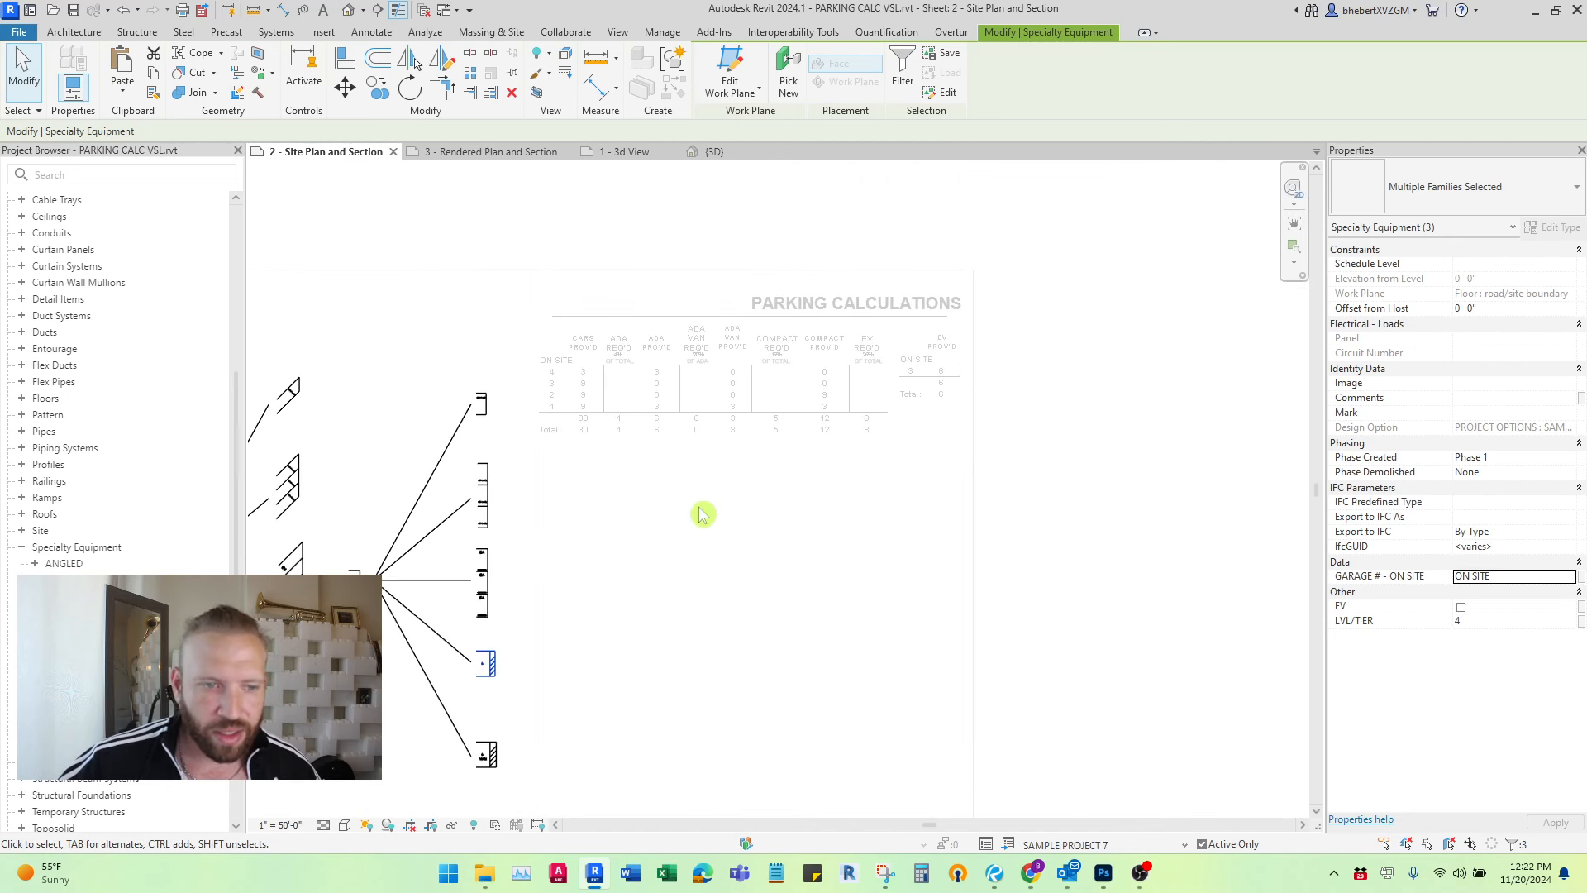
key(Escape)
Step: Examine the totals and EV provided column of the parking calculations, comparing them with the three stall layouts
scroll(929, 358, up, 4)
middle_drag(621, 418, 743, 391)
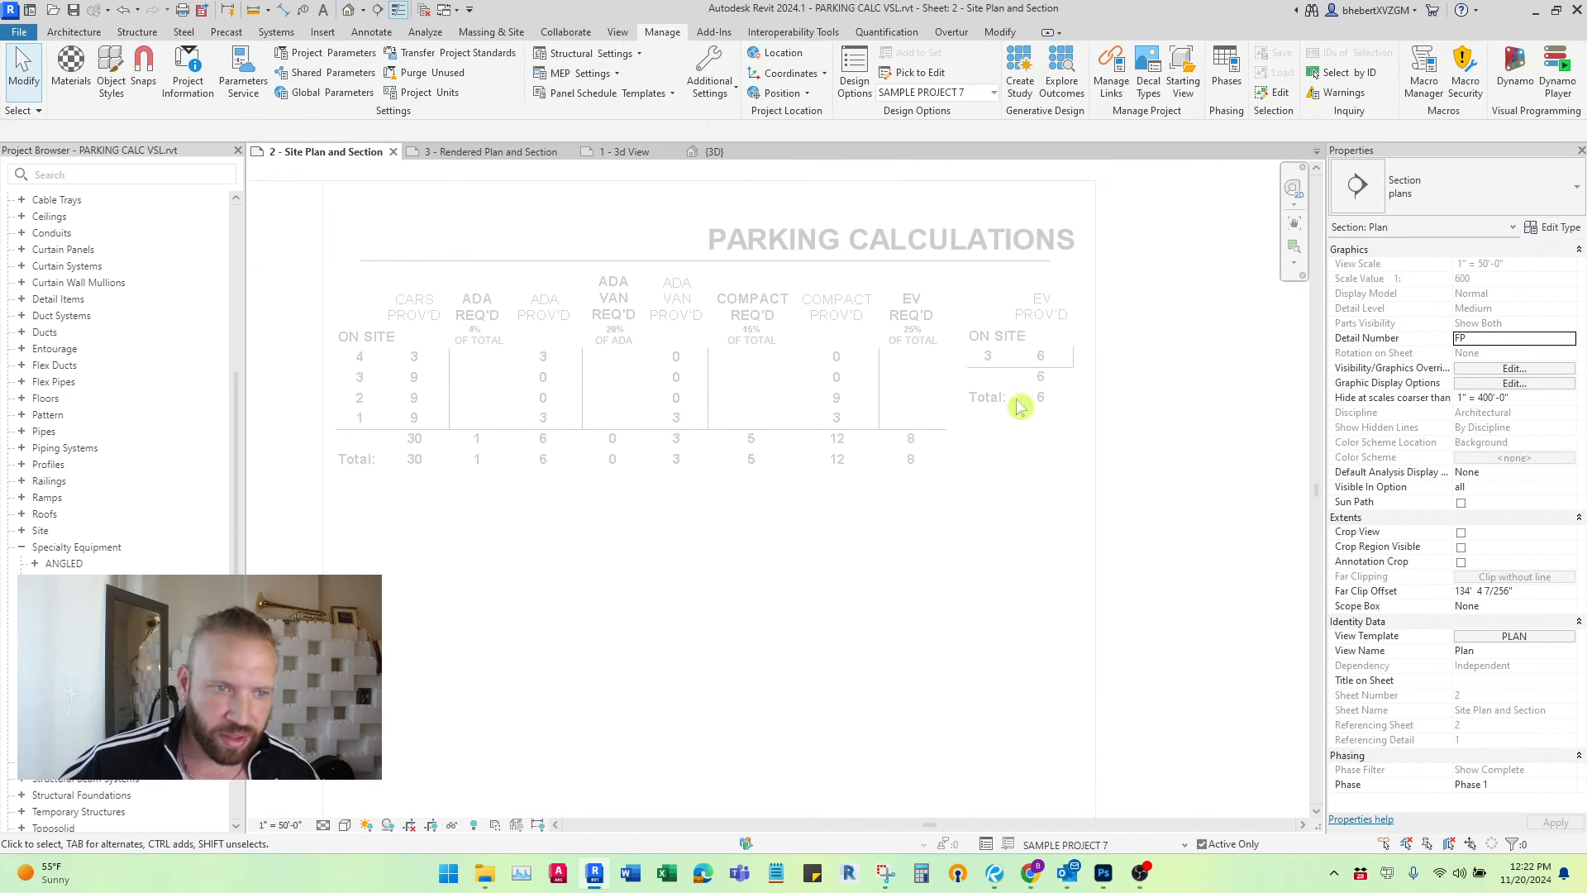
scroll(895, 309, down, 4)
middle_drag(745, 451, 1094, 312)
scroll(1094, 312, down, 1)
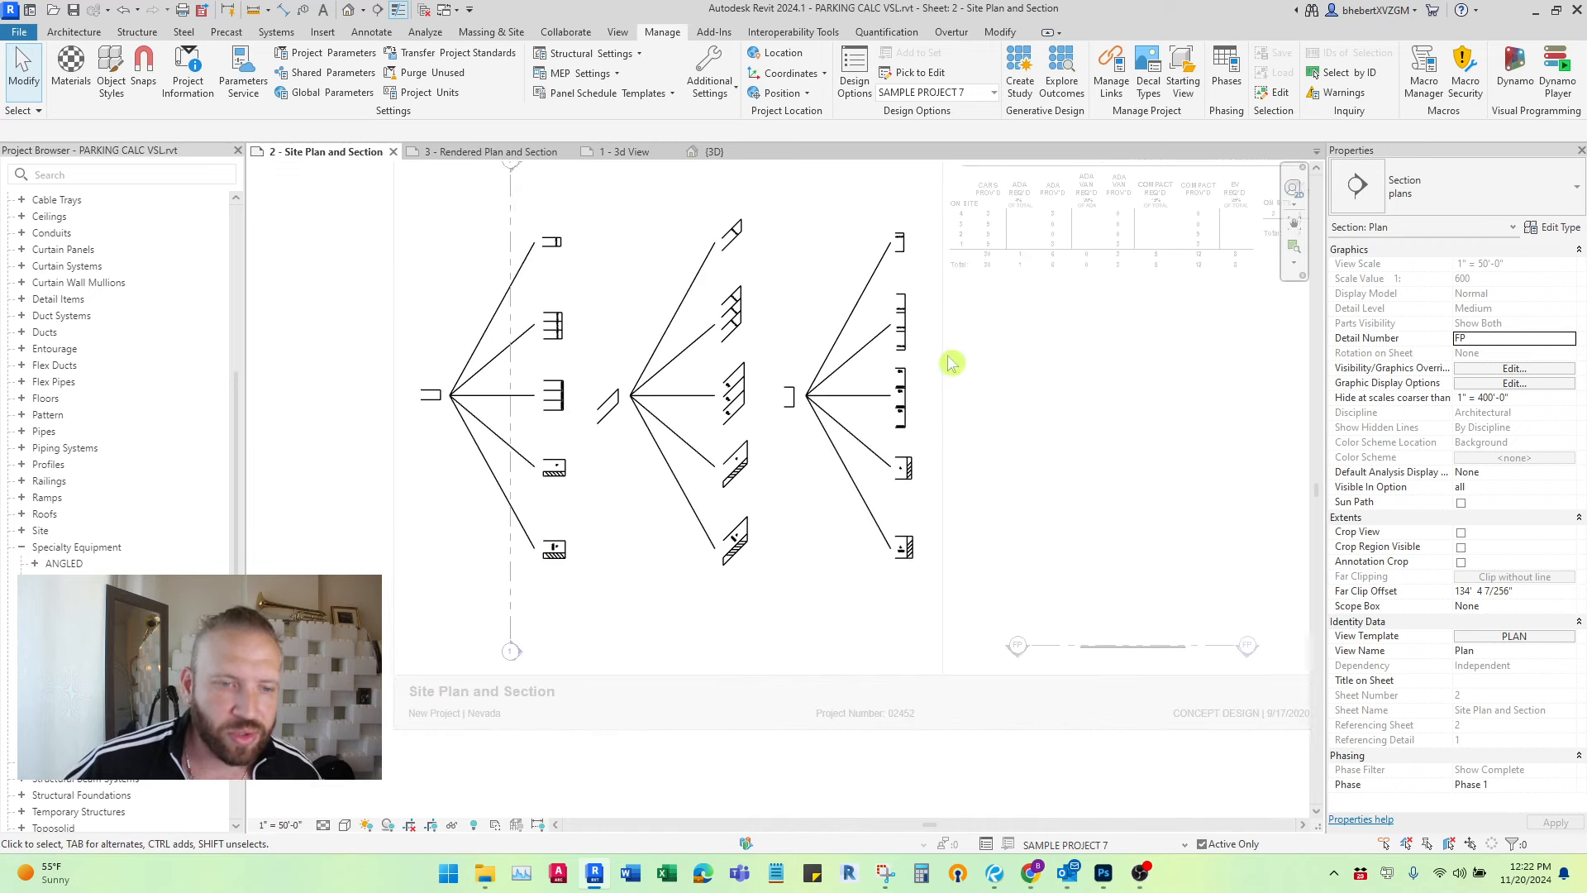
middle_drag(950, 362, 1105, 496)
scroll(901, 443, up, 1)
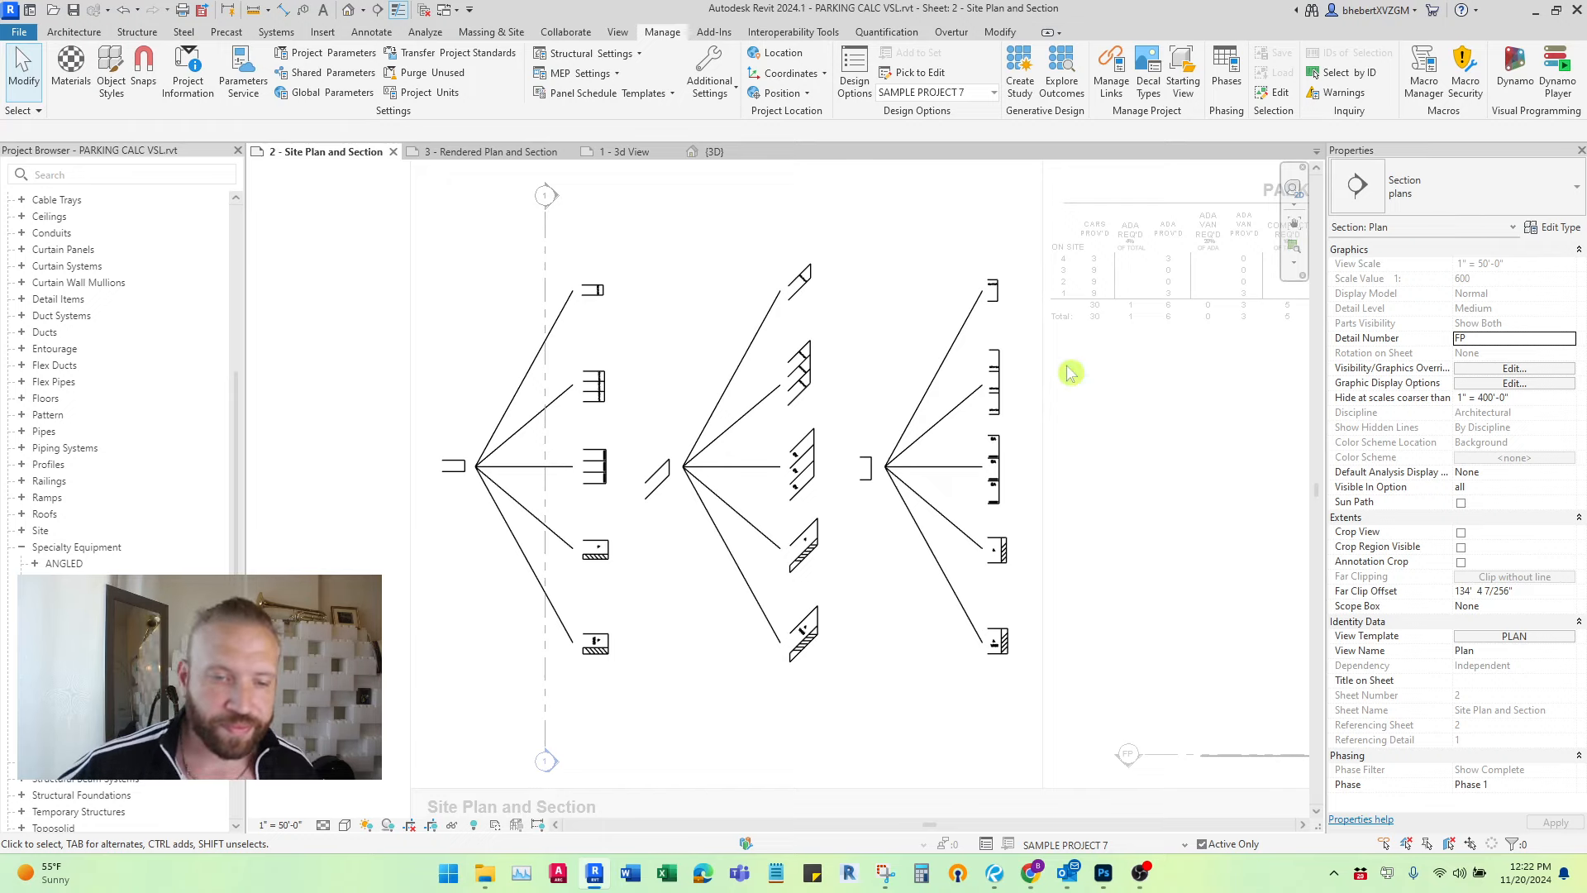
scroll(711, 443, up, 1)
scroll(808, 418, up, 1)
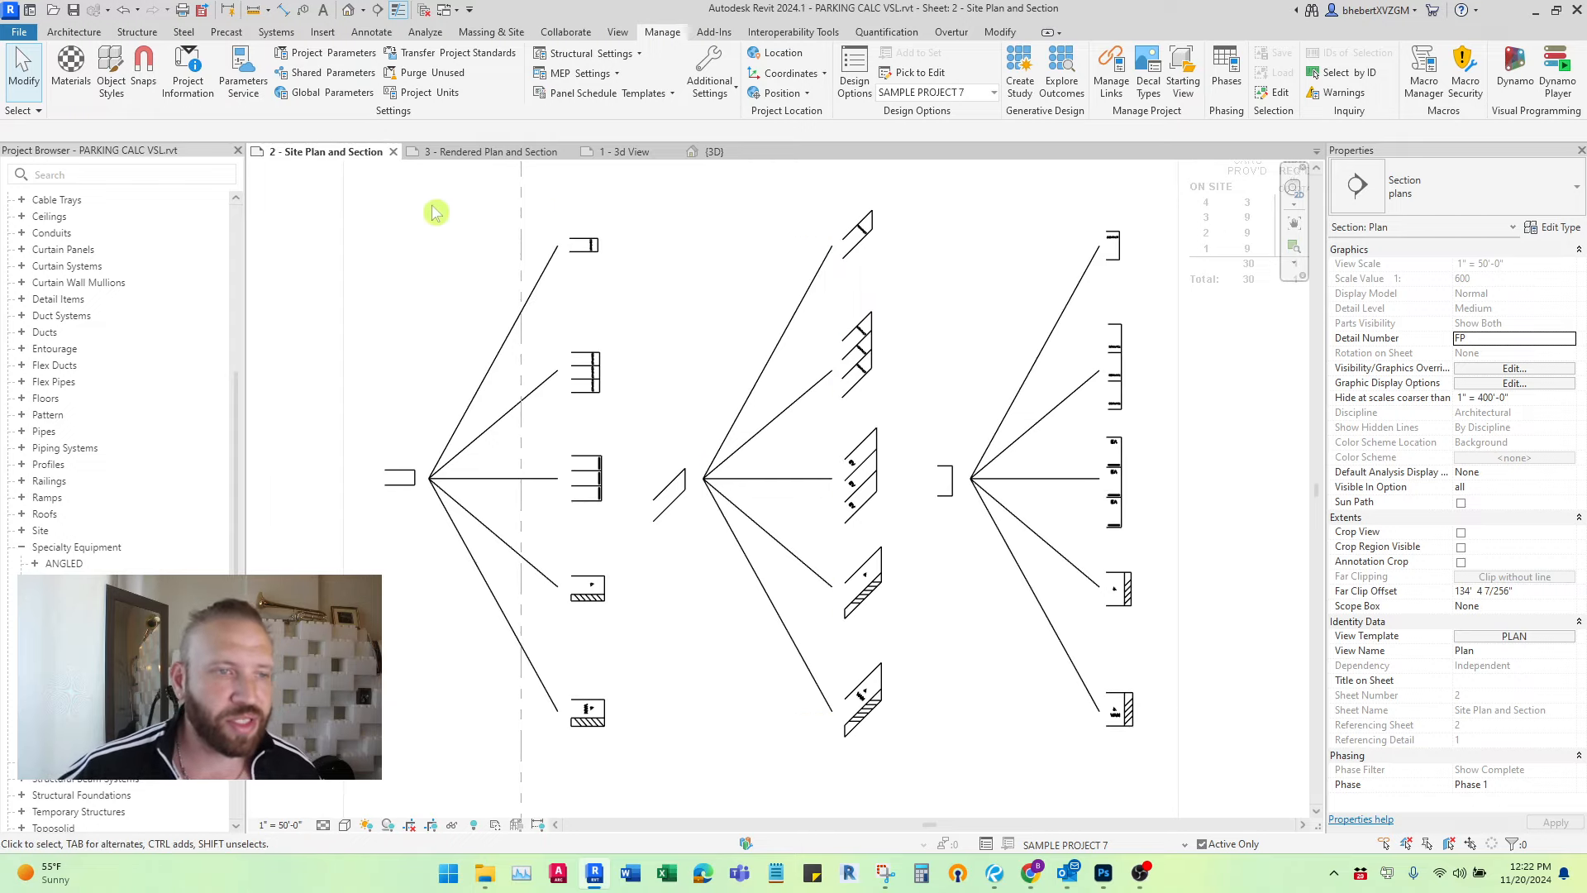
Step: Open the project's global parameters and review the width and length entries for standard and compact spaces
click(332, 92)
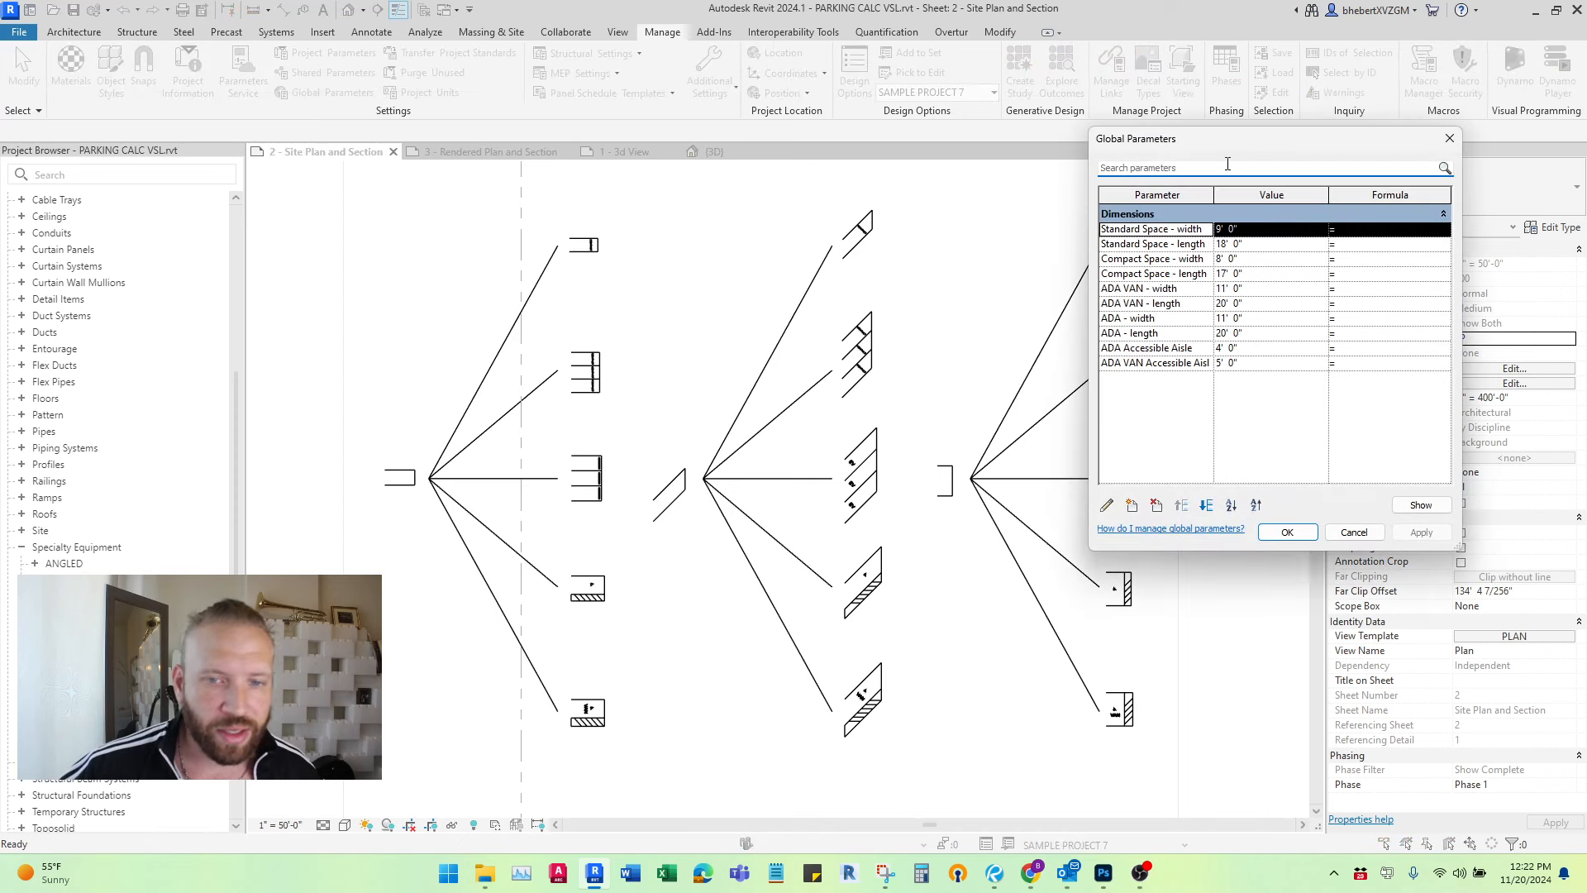
mouse_move(1273, 147)
mouse_down()
mouse_move(984, 155)
mouse_move(1323, 148)
mouse_up()
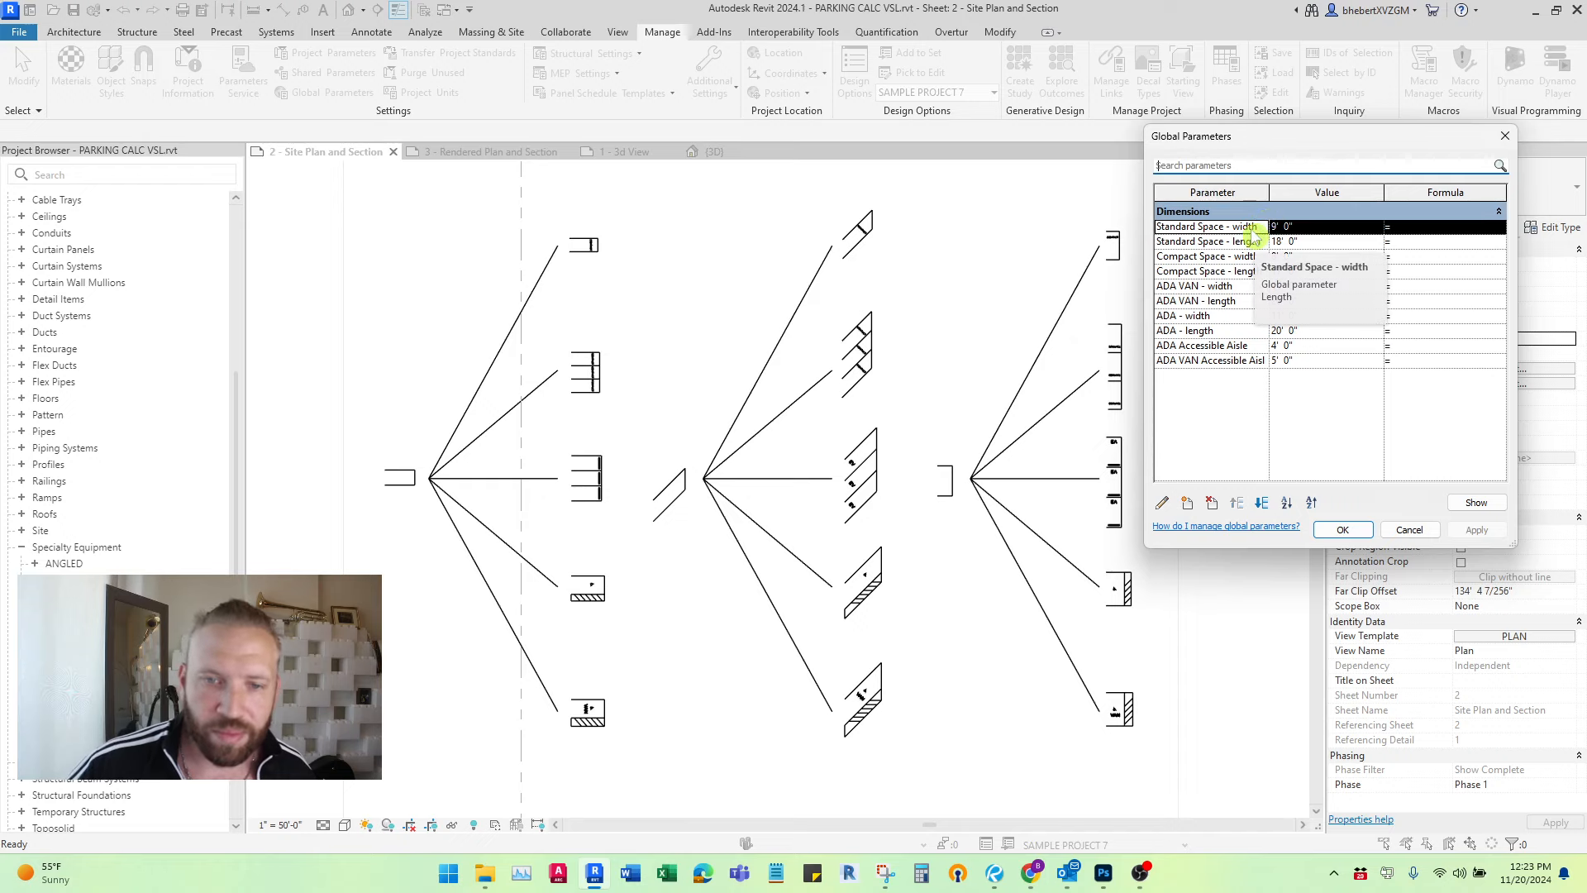
click(1227, 242)
click(1234, 226)
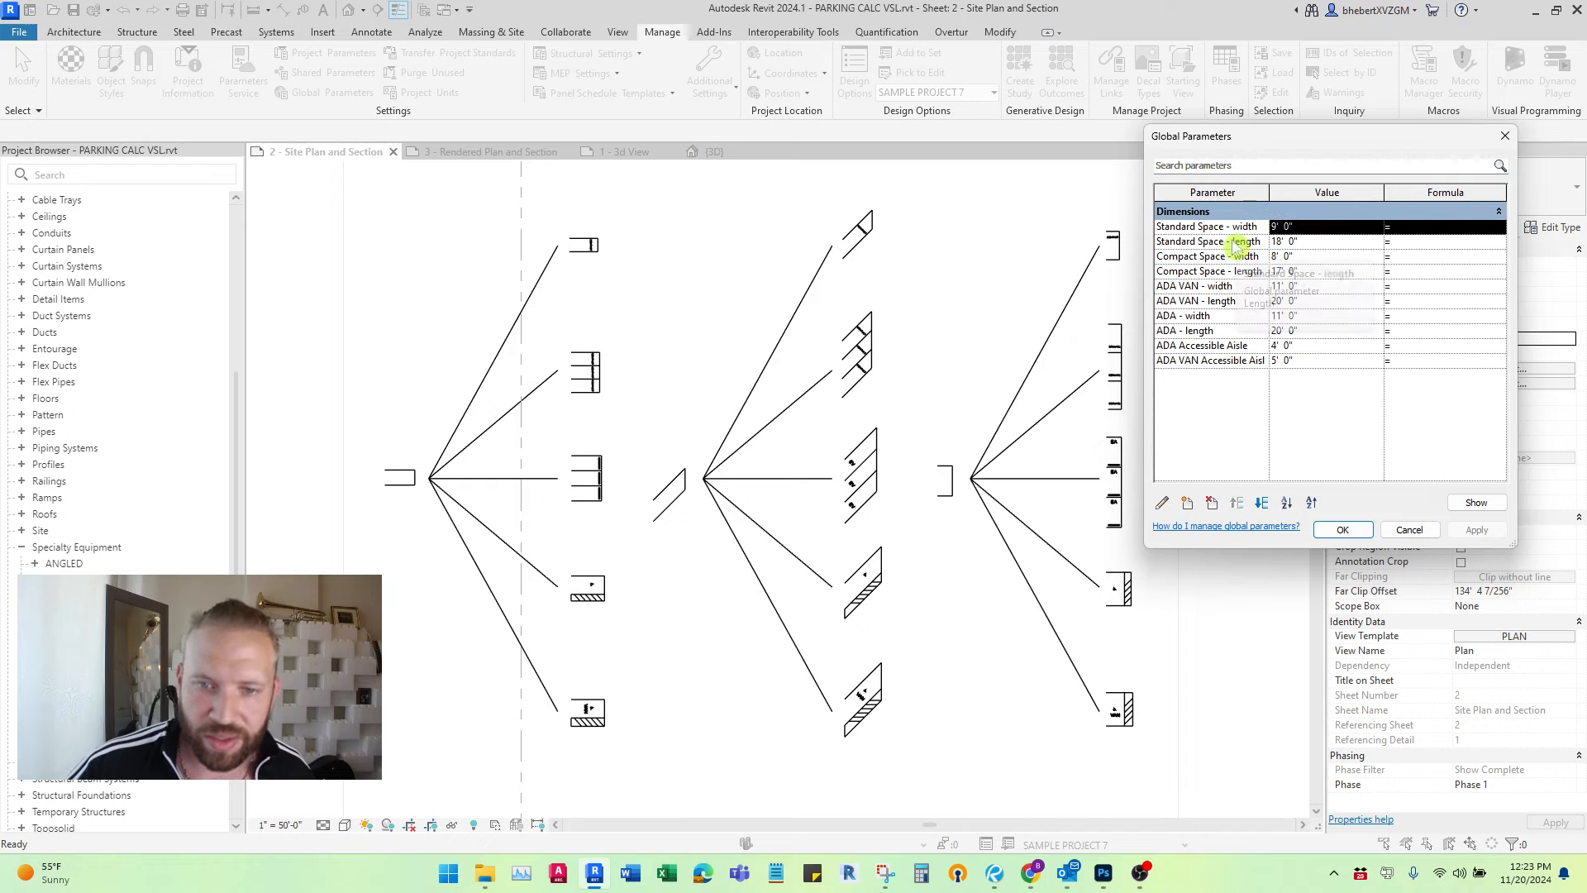
click(1235, 242)
click(1235, 228)
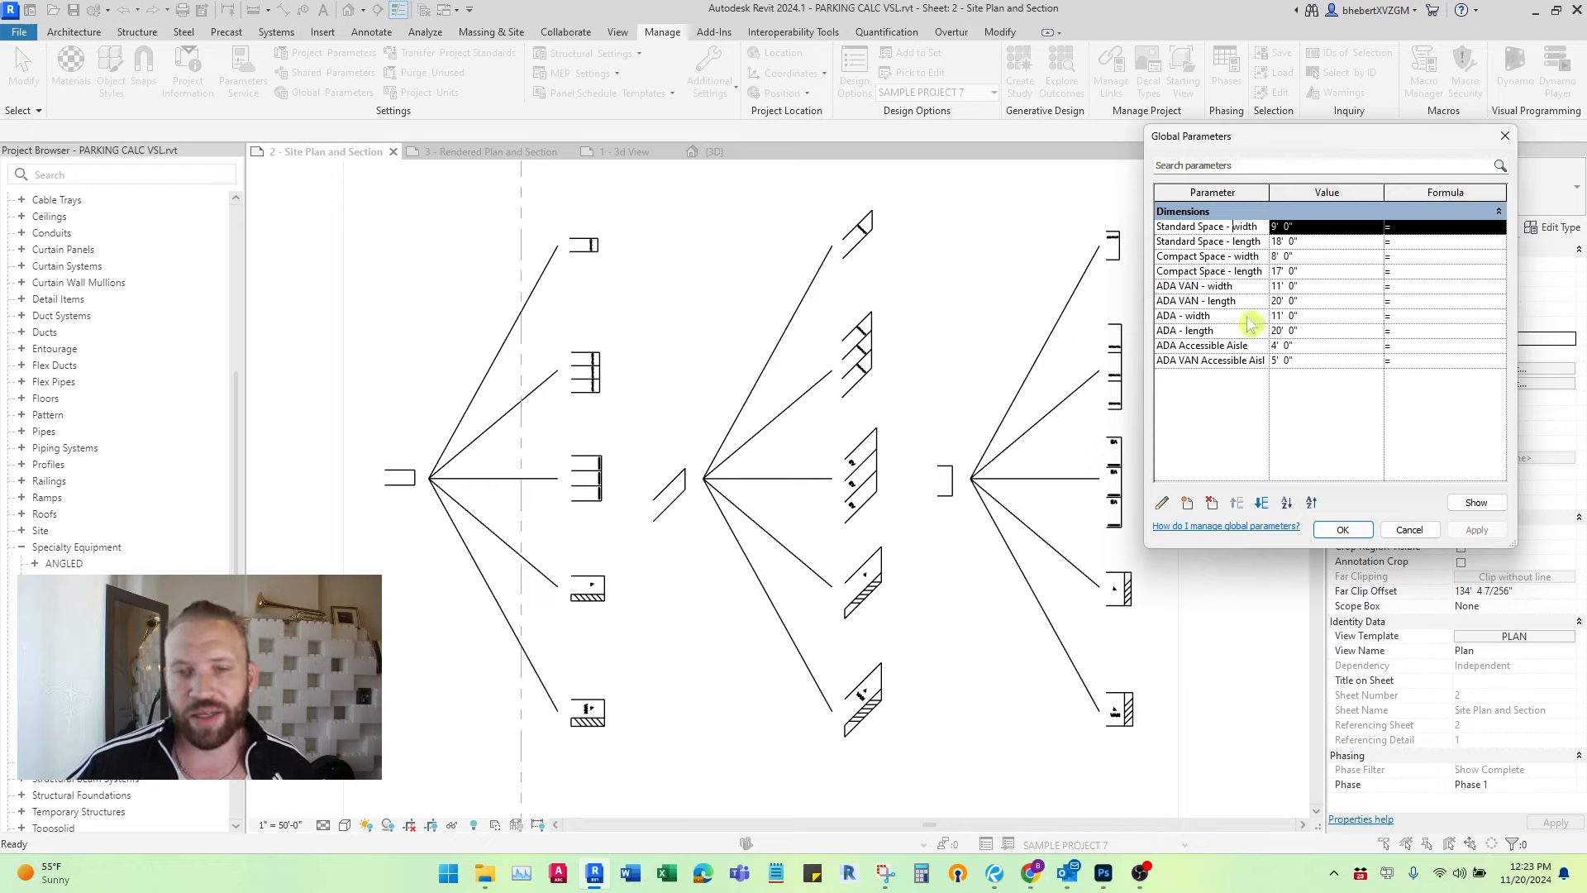
click(1208, 255)
click(1207, 271)
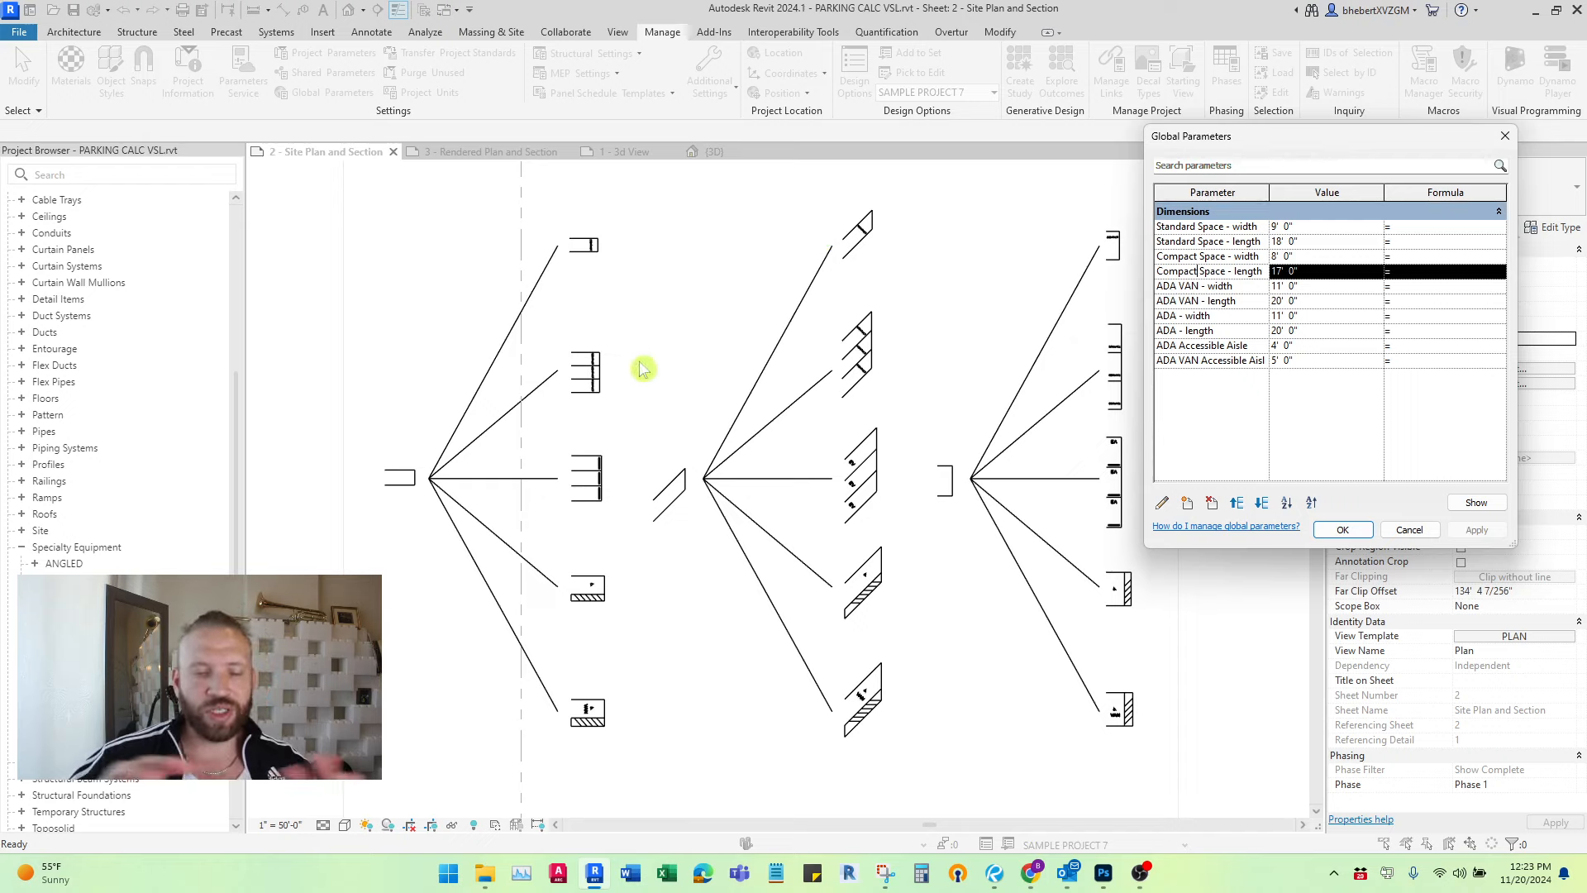
Step: Review the ADA and ADA van width and length and the ADA accessible aisle global parameters, and close the dialog
click(1292, 285)
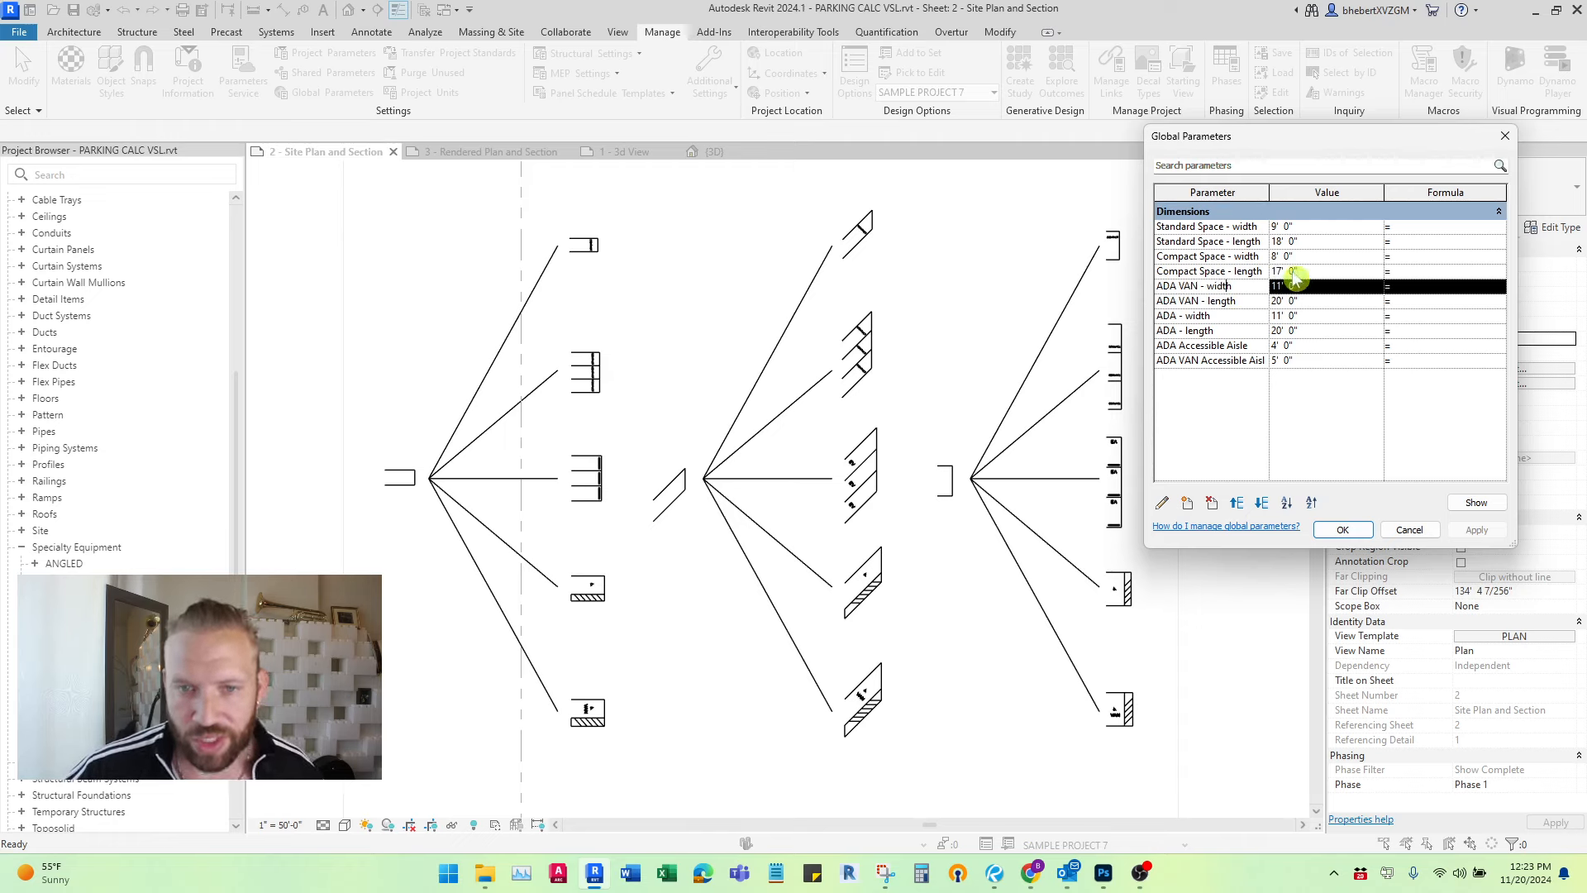
click(1254, 302)
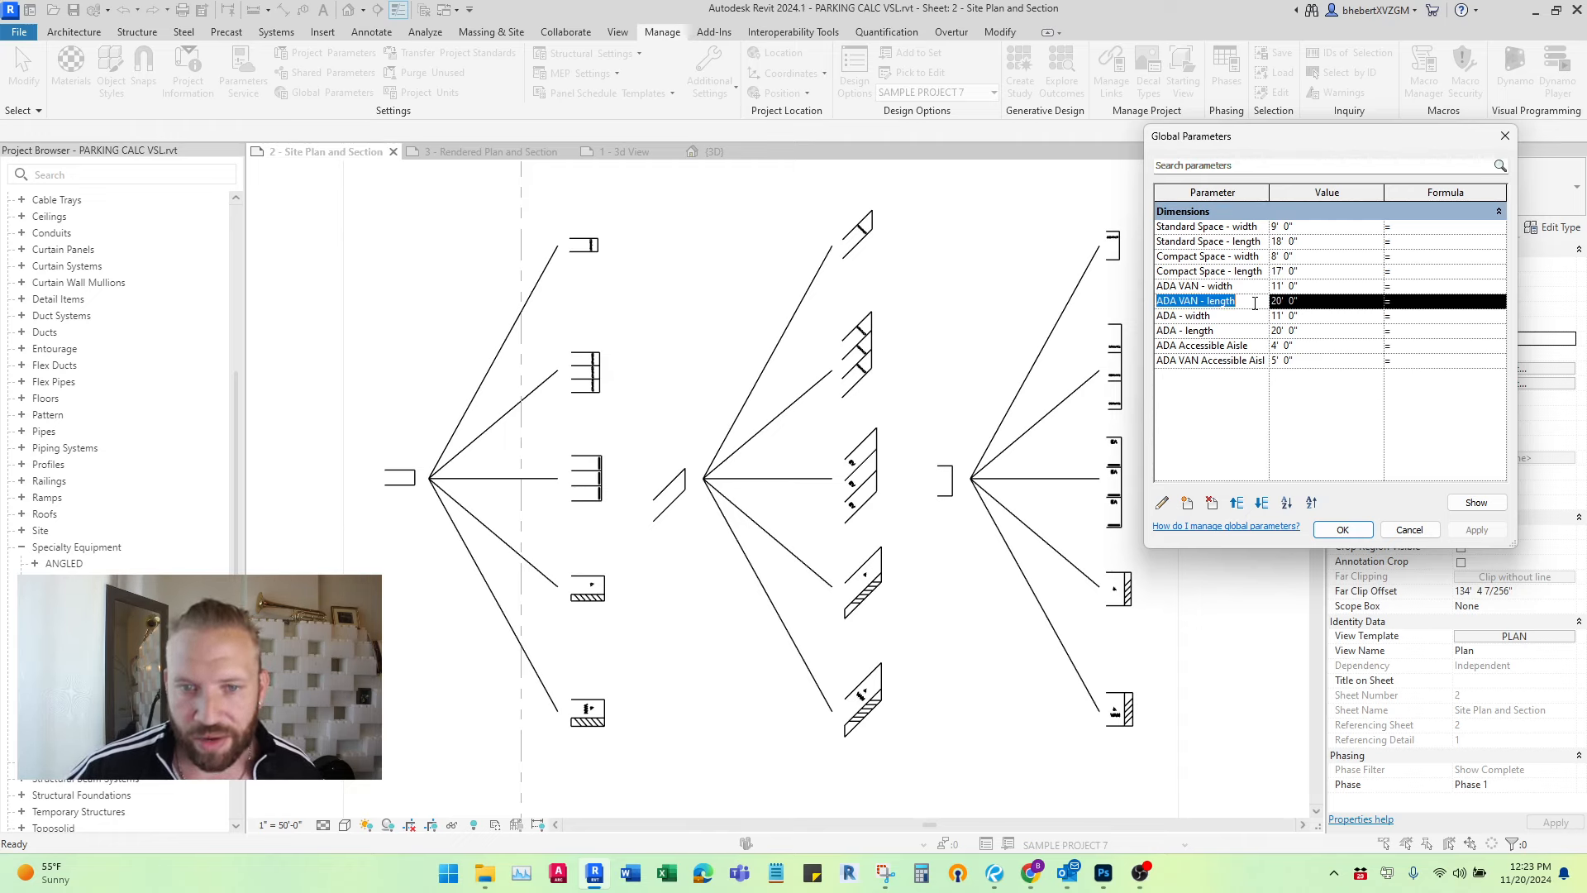
click(1248, 318)
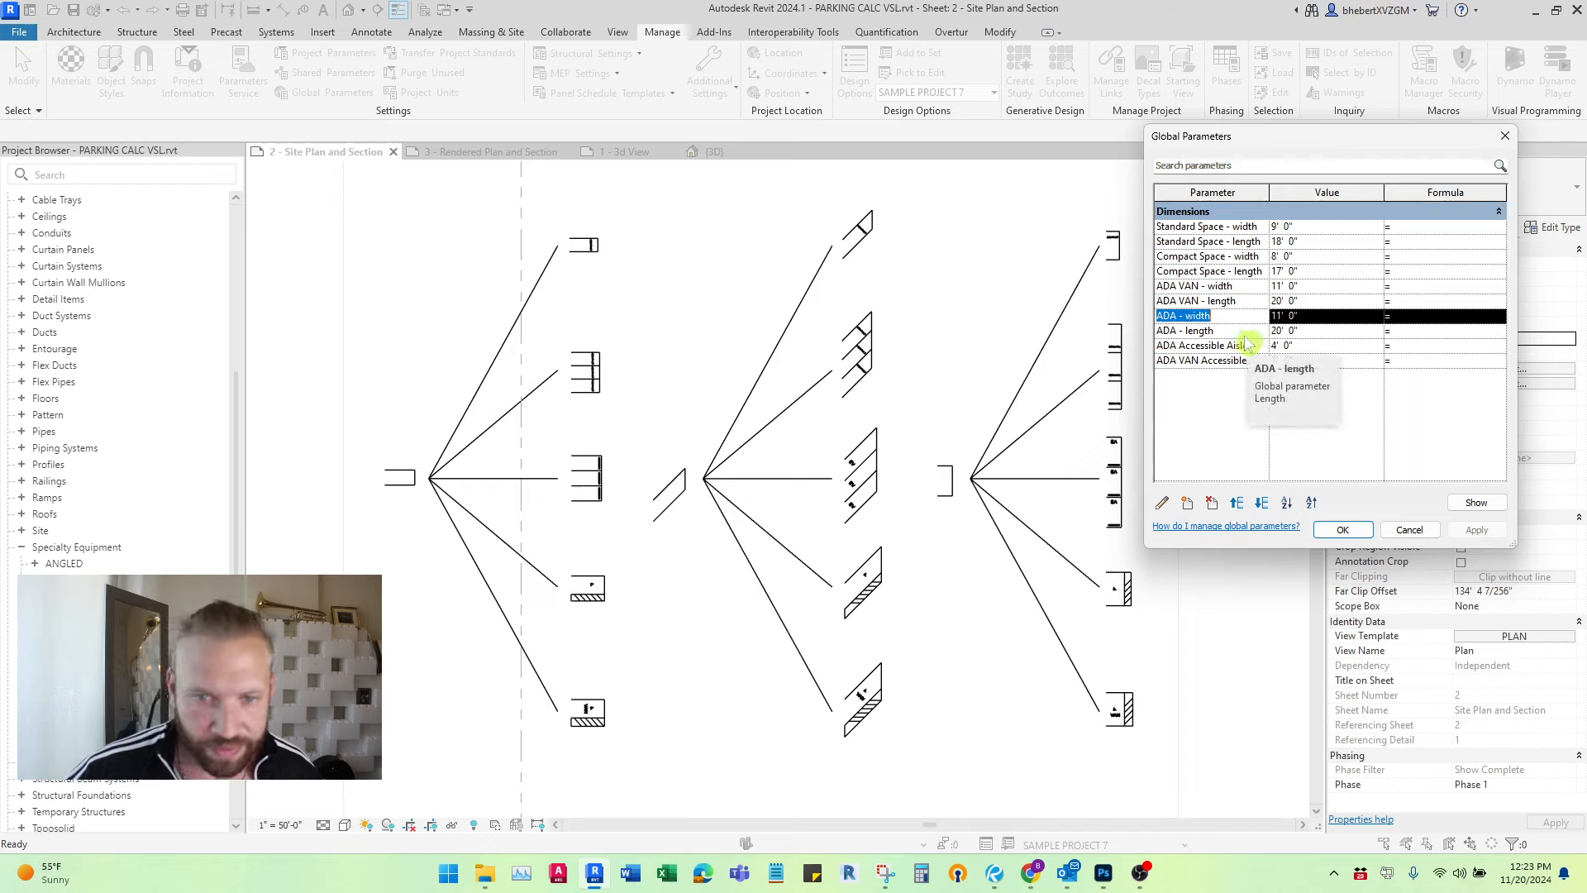
click(1244, 332)
click(1242, 346)
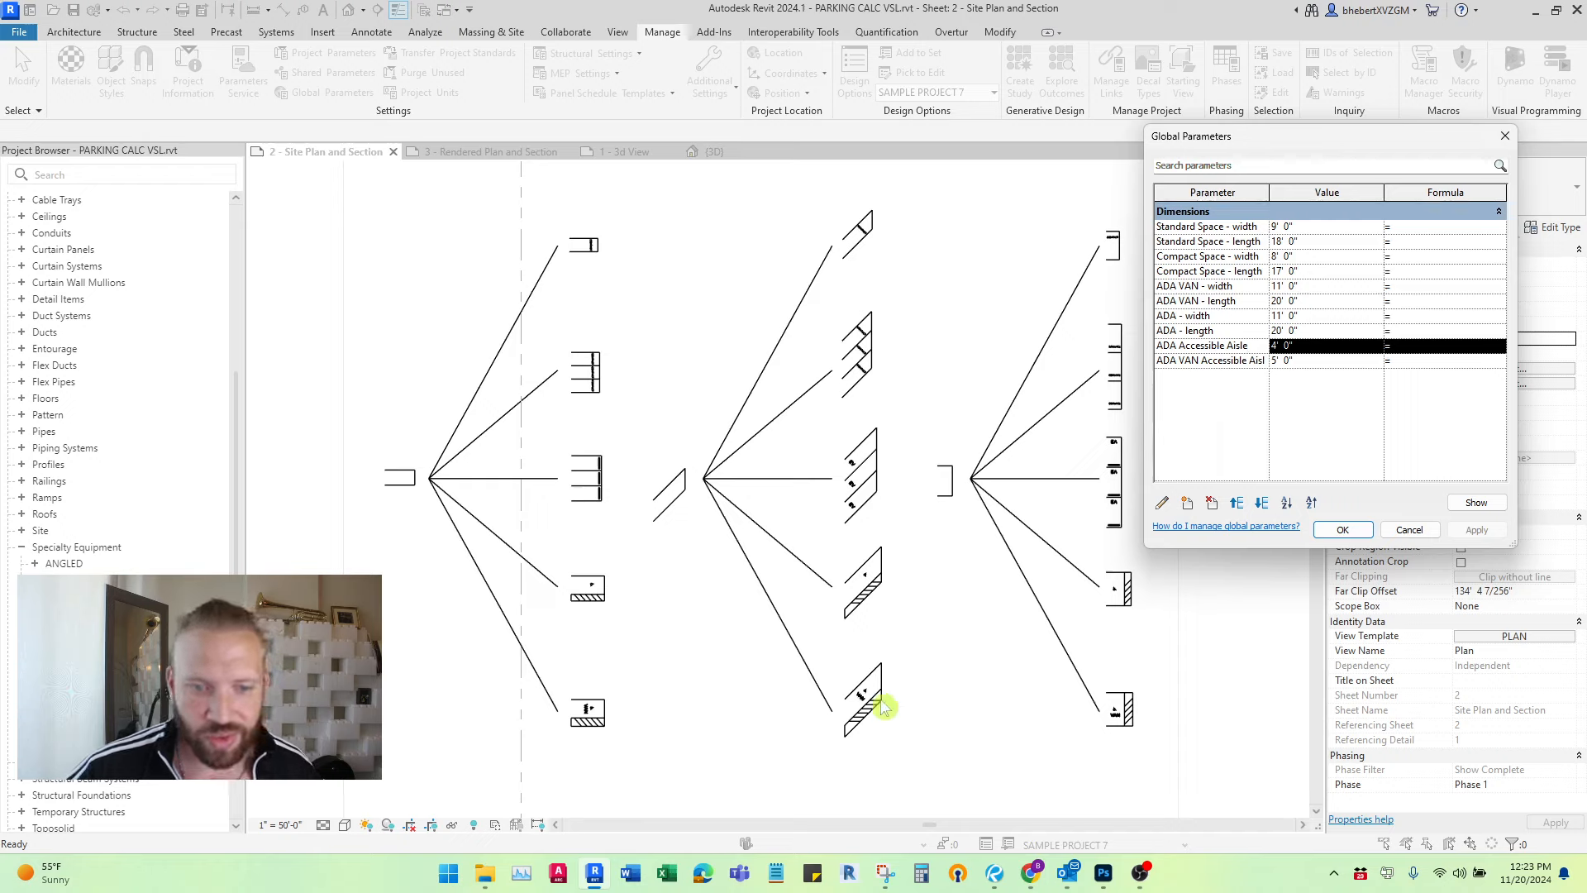
click(1346, 533)
Step: Deactivate the plan viewport to return to the sheet and bring the whole sheet into view
scroll(623, 411, down, 2)
middle_drag(711, 378, 513, 400)
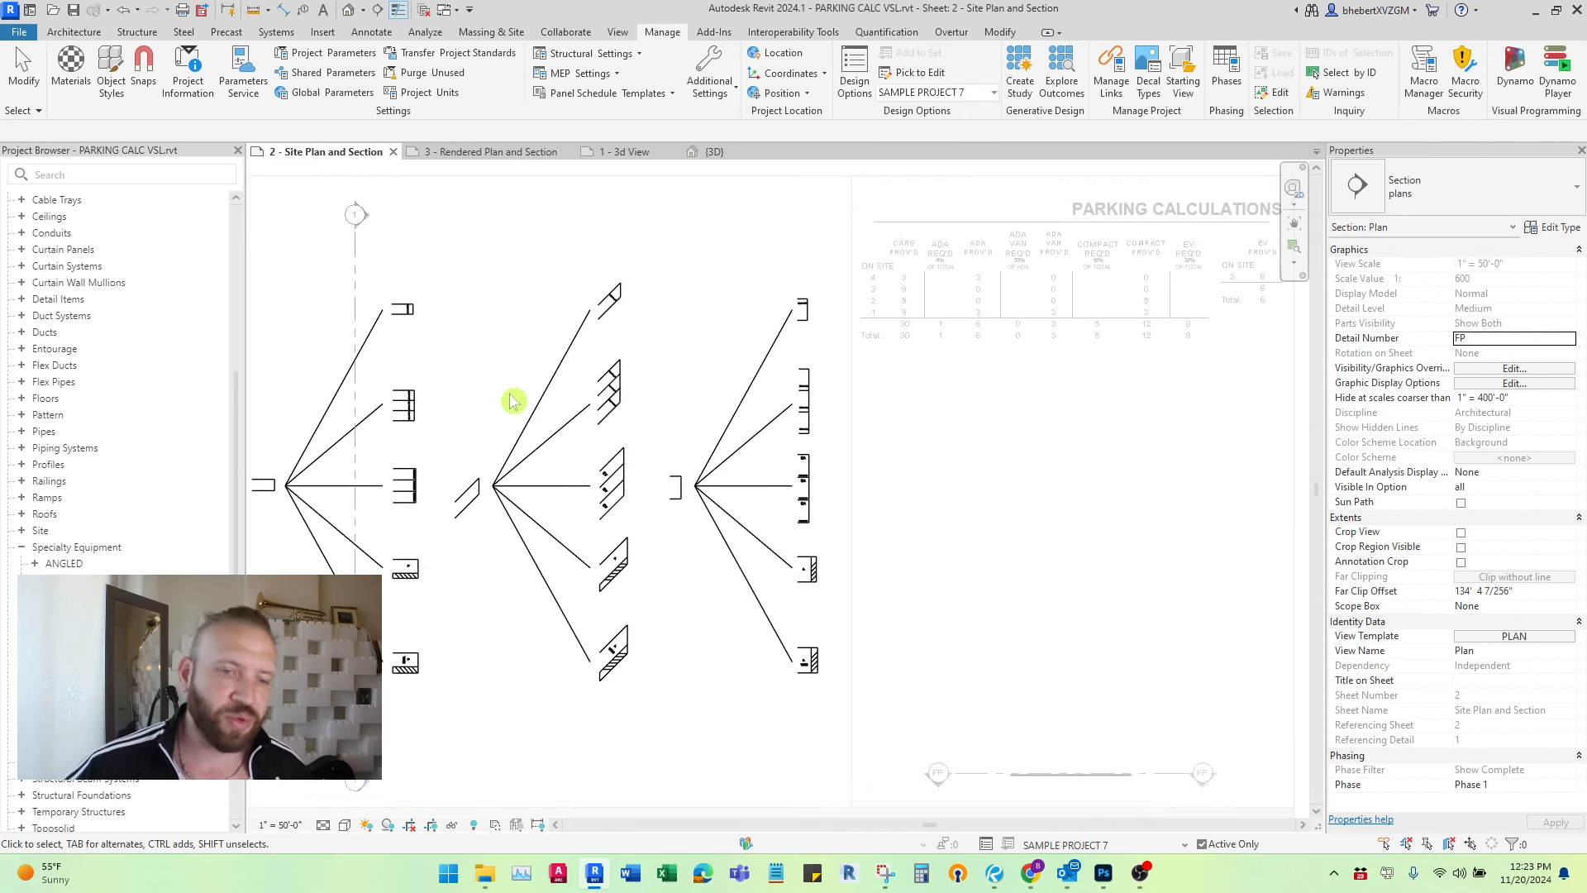
scroll(513, 400, down, 1)
middle_drag(787, 438, 792, 443)
double_click(1240, 371)
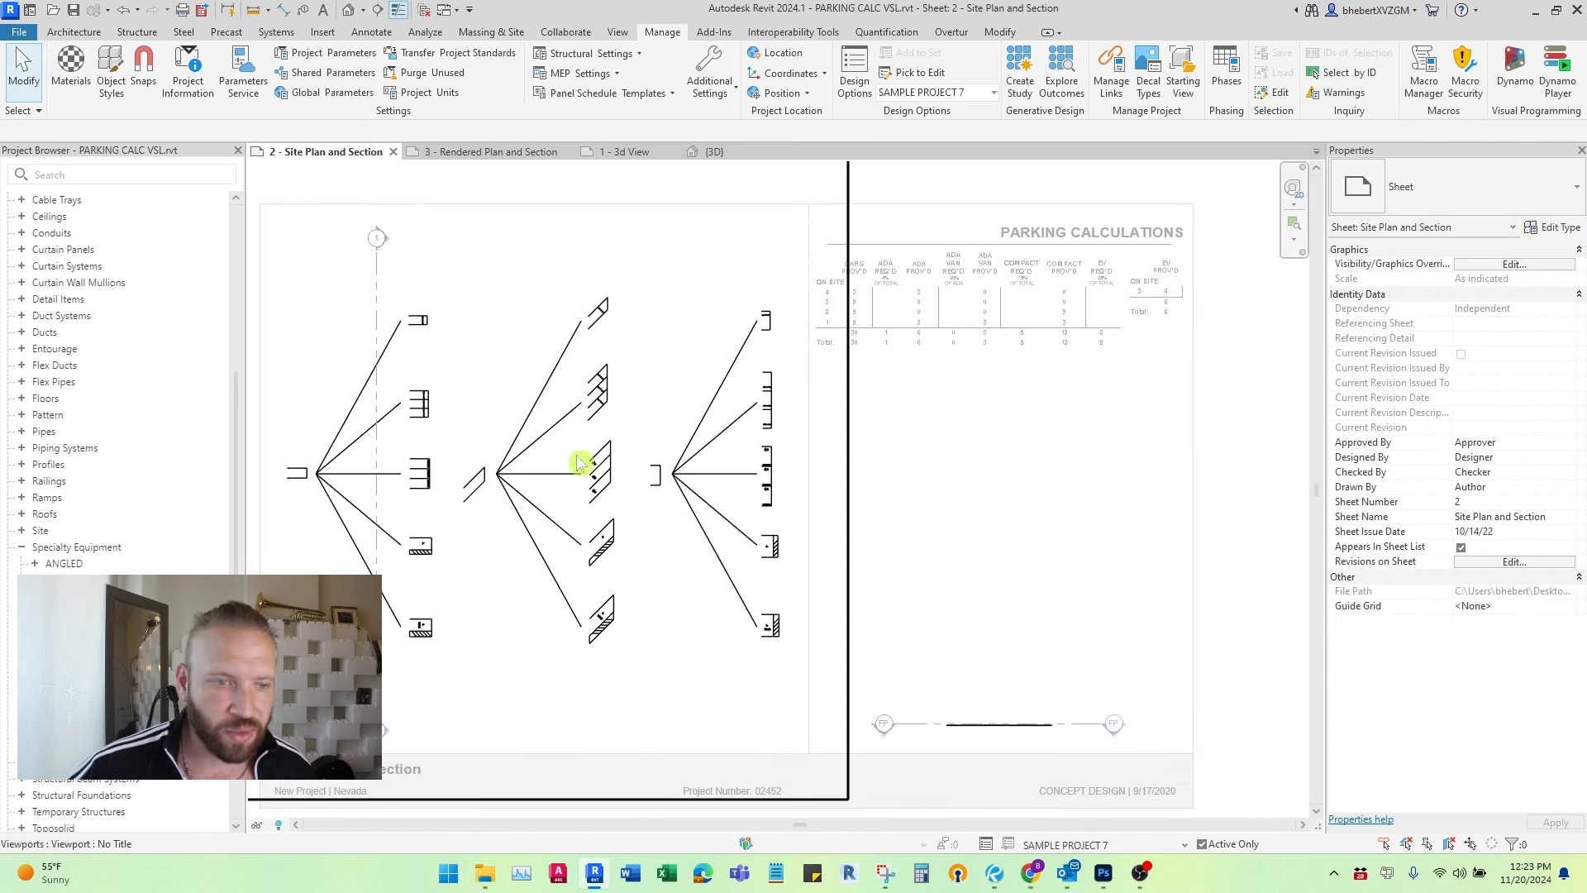
middle_drag(612, 458, 667, 448)
scroll(667, 448, down, 1)
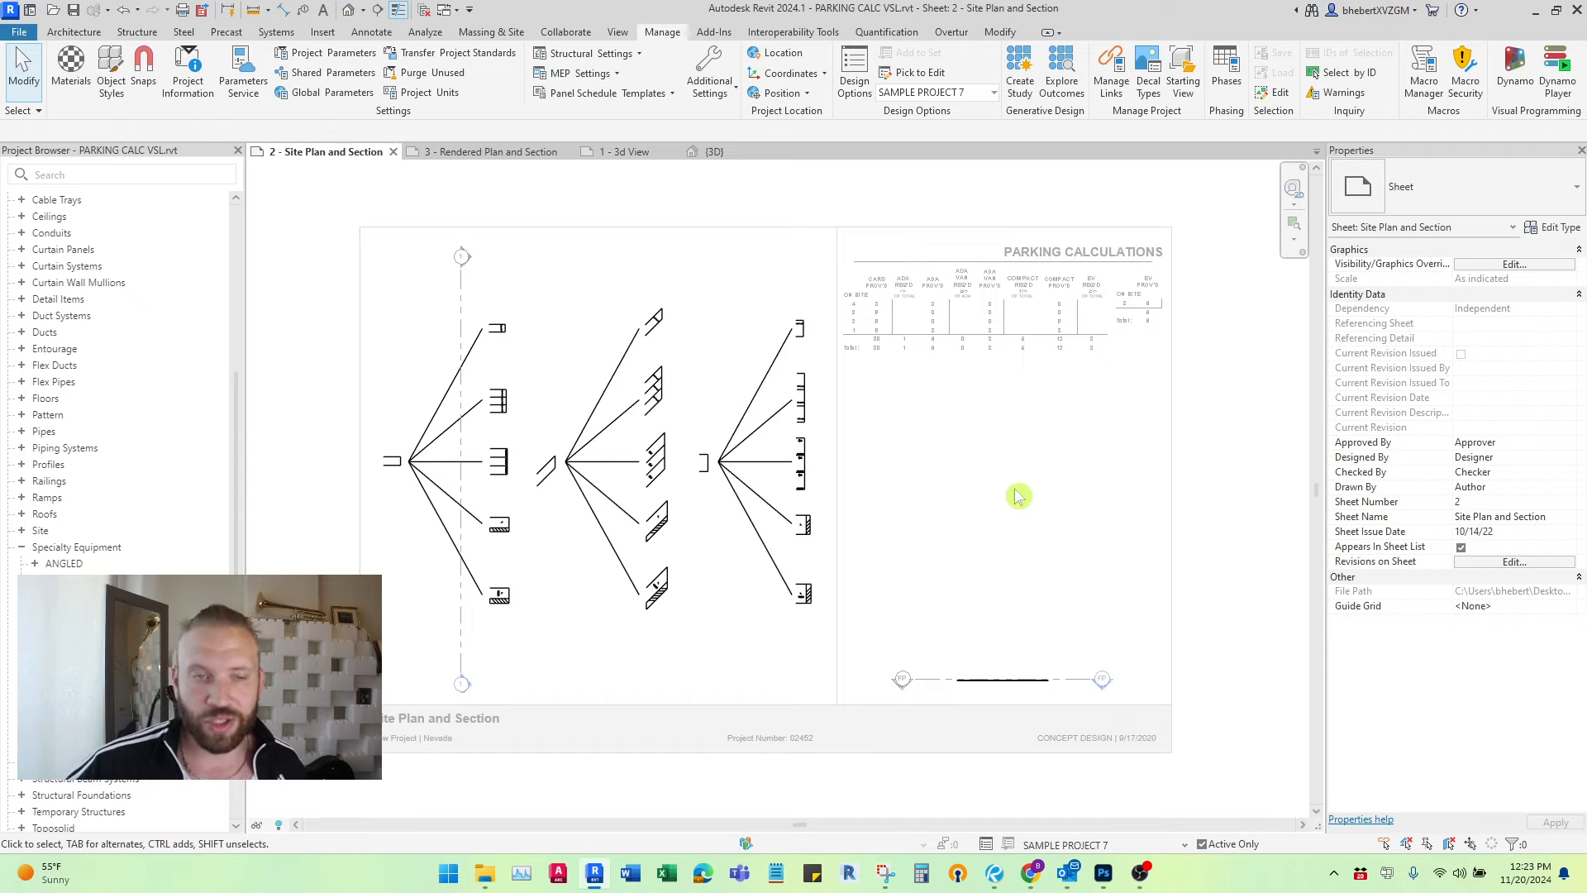
middle_drag(1016, 490, 1018, 494)
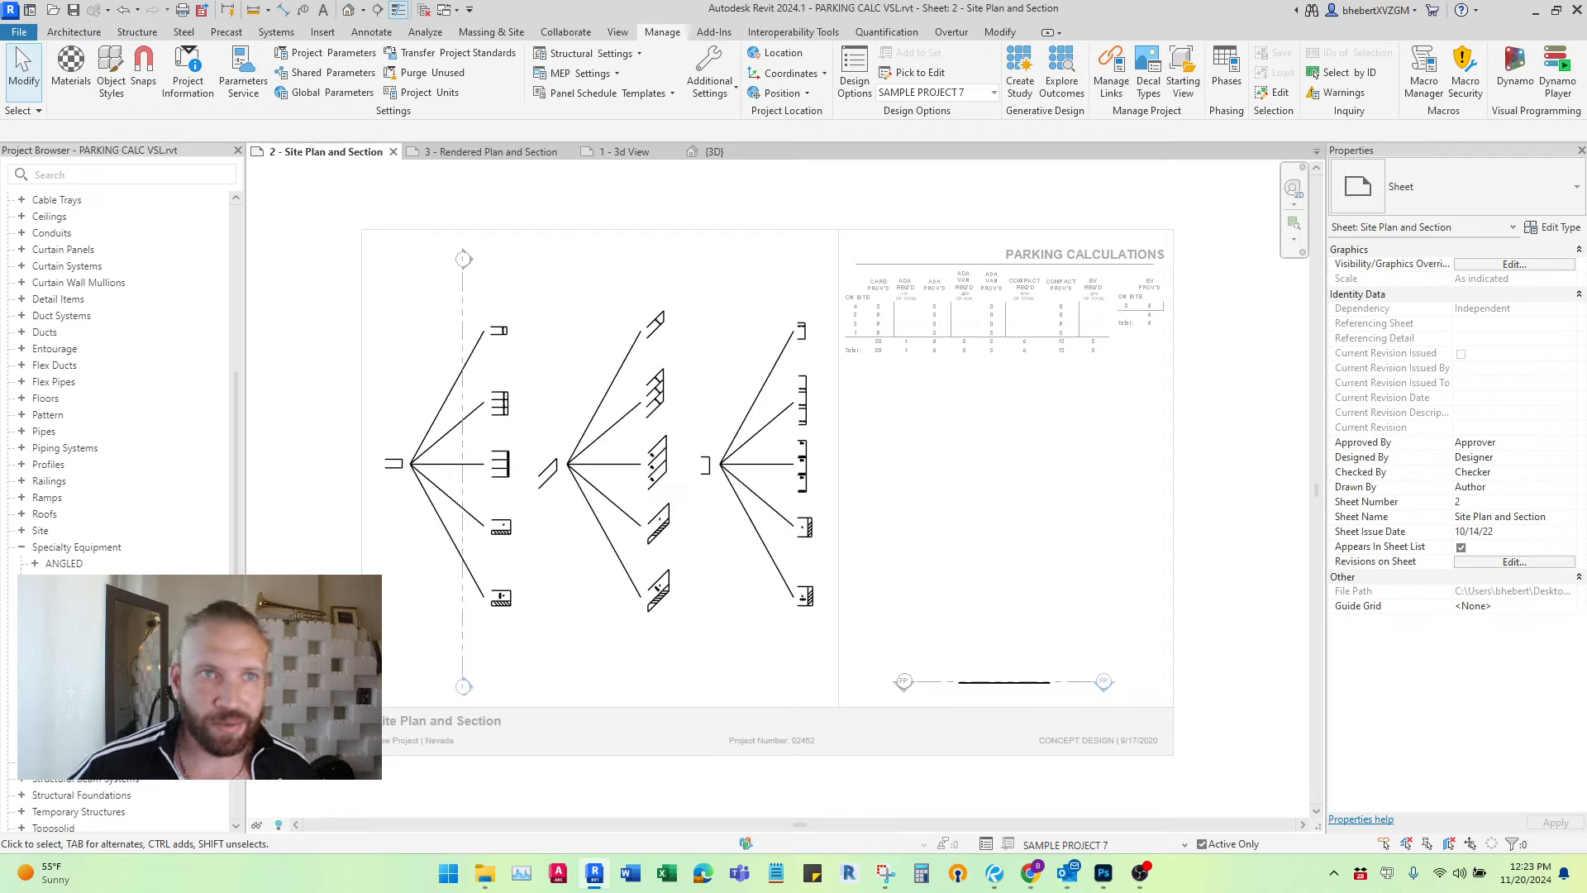
Step: Open the project information, review the ADA, ADA van, compact and EV required percentages against the parking calculations, and close the dialog
scroll(946, 298, up, 4)
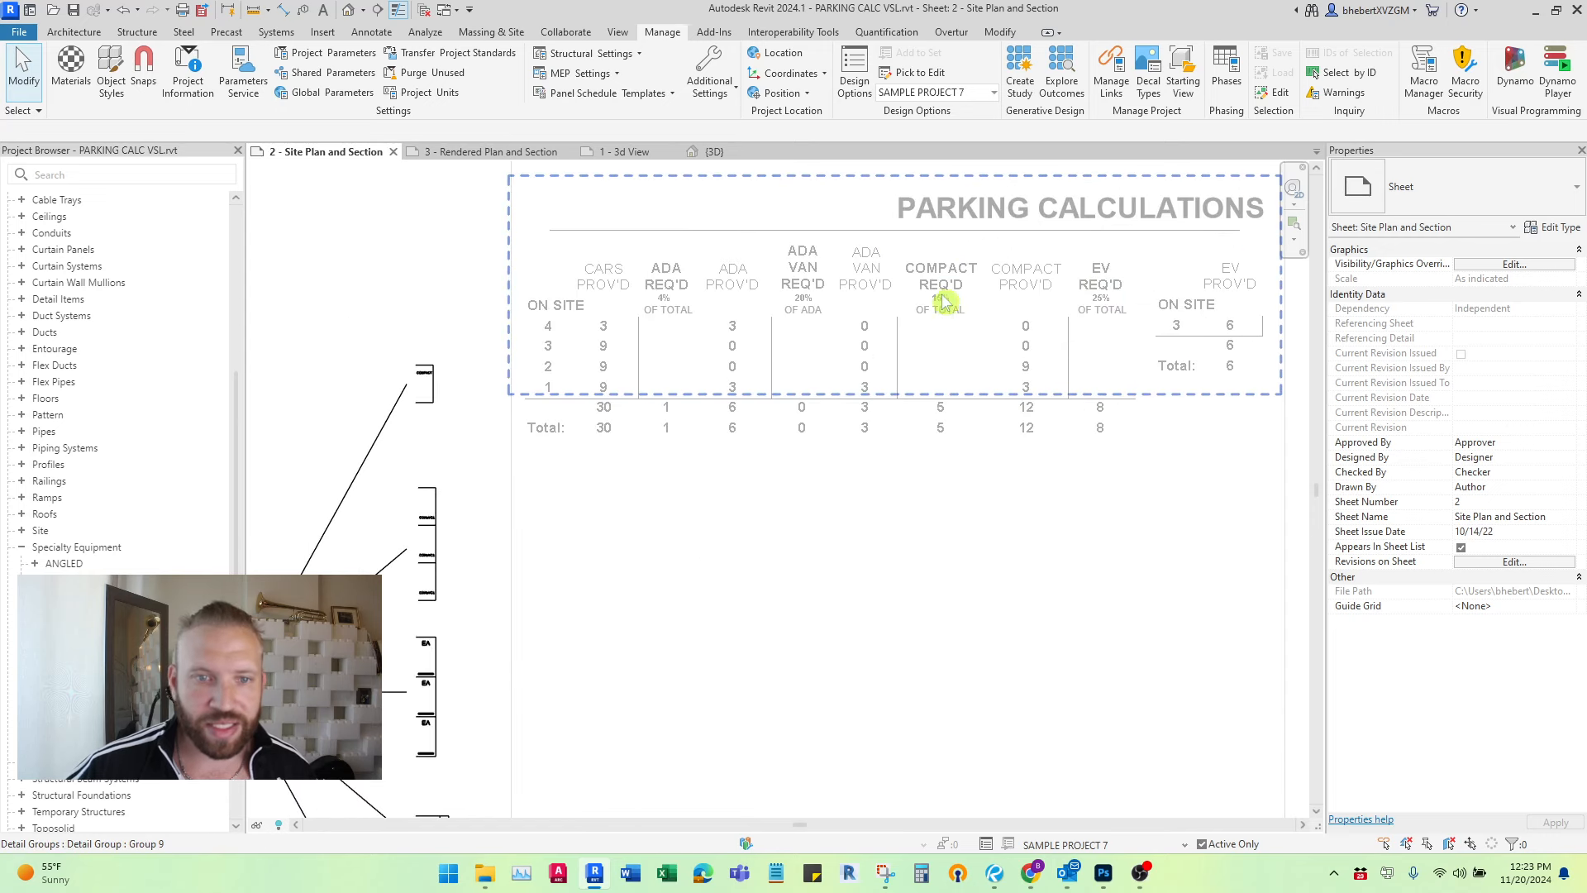
scroll(824, 347, up, 1)
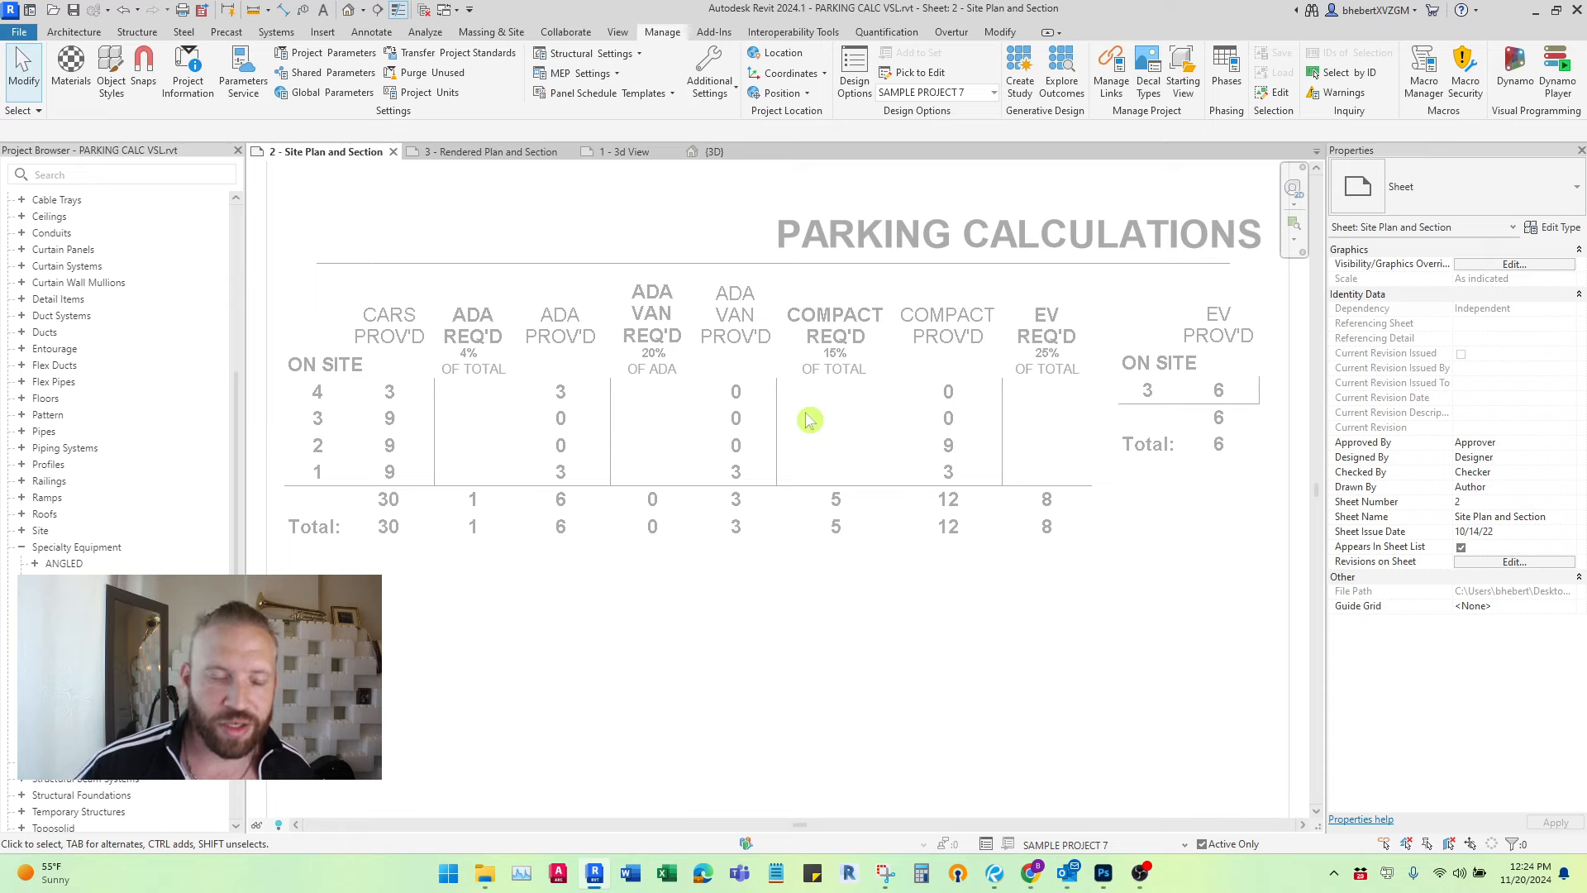
scroll(947, 426, down, 1)
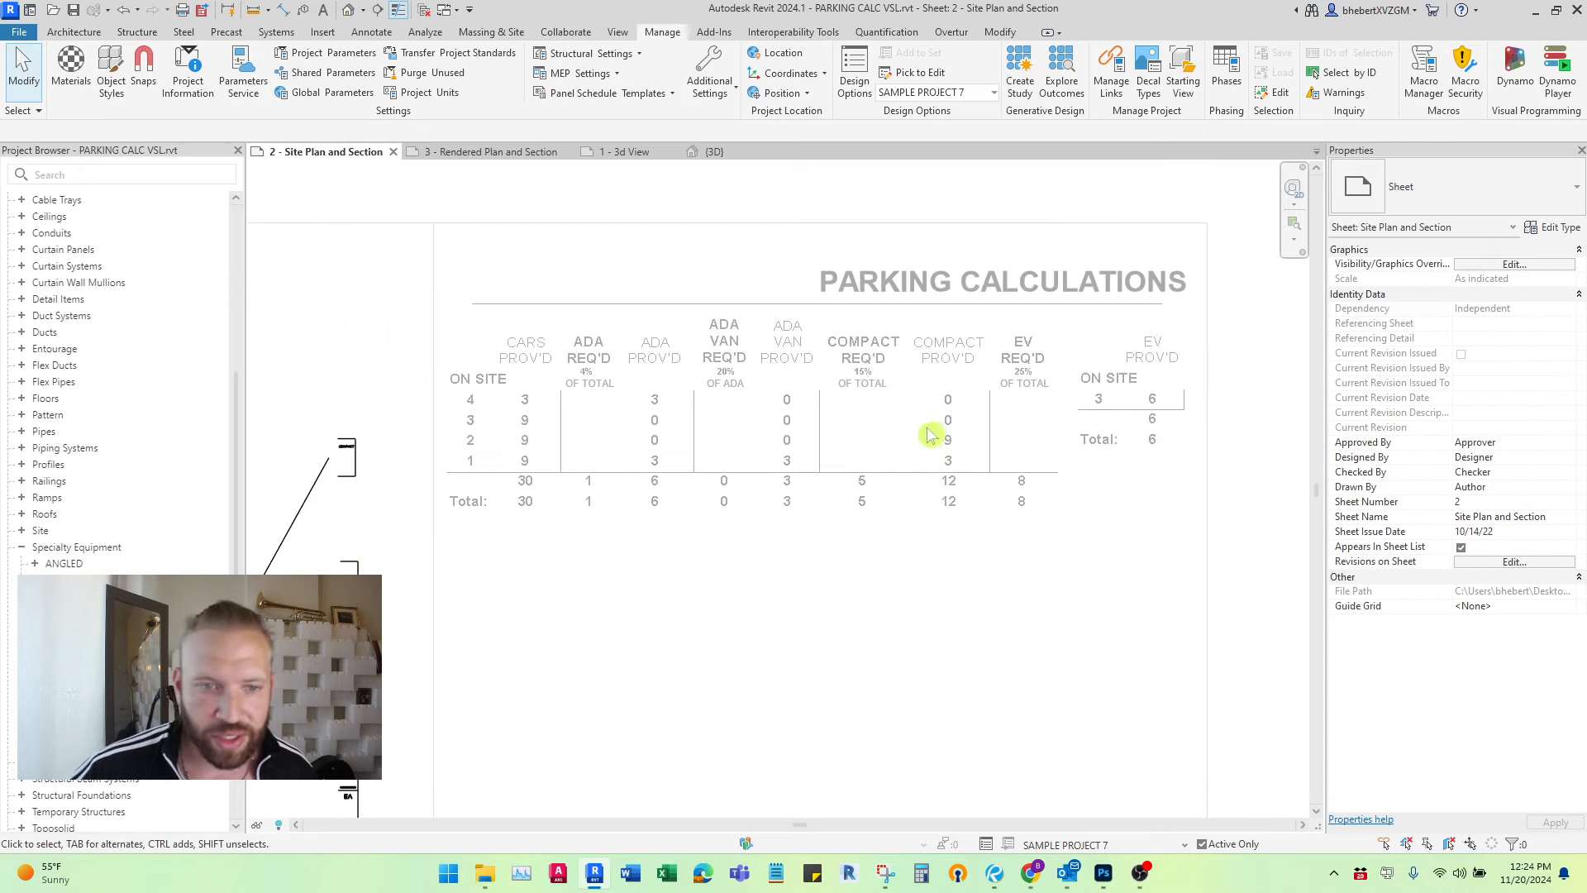
click(189, 86)
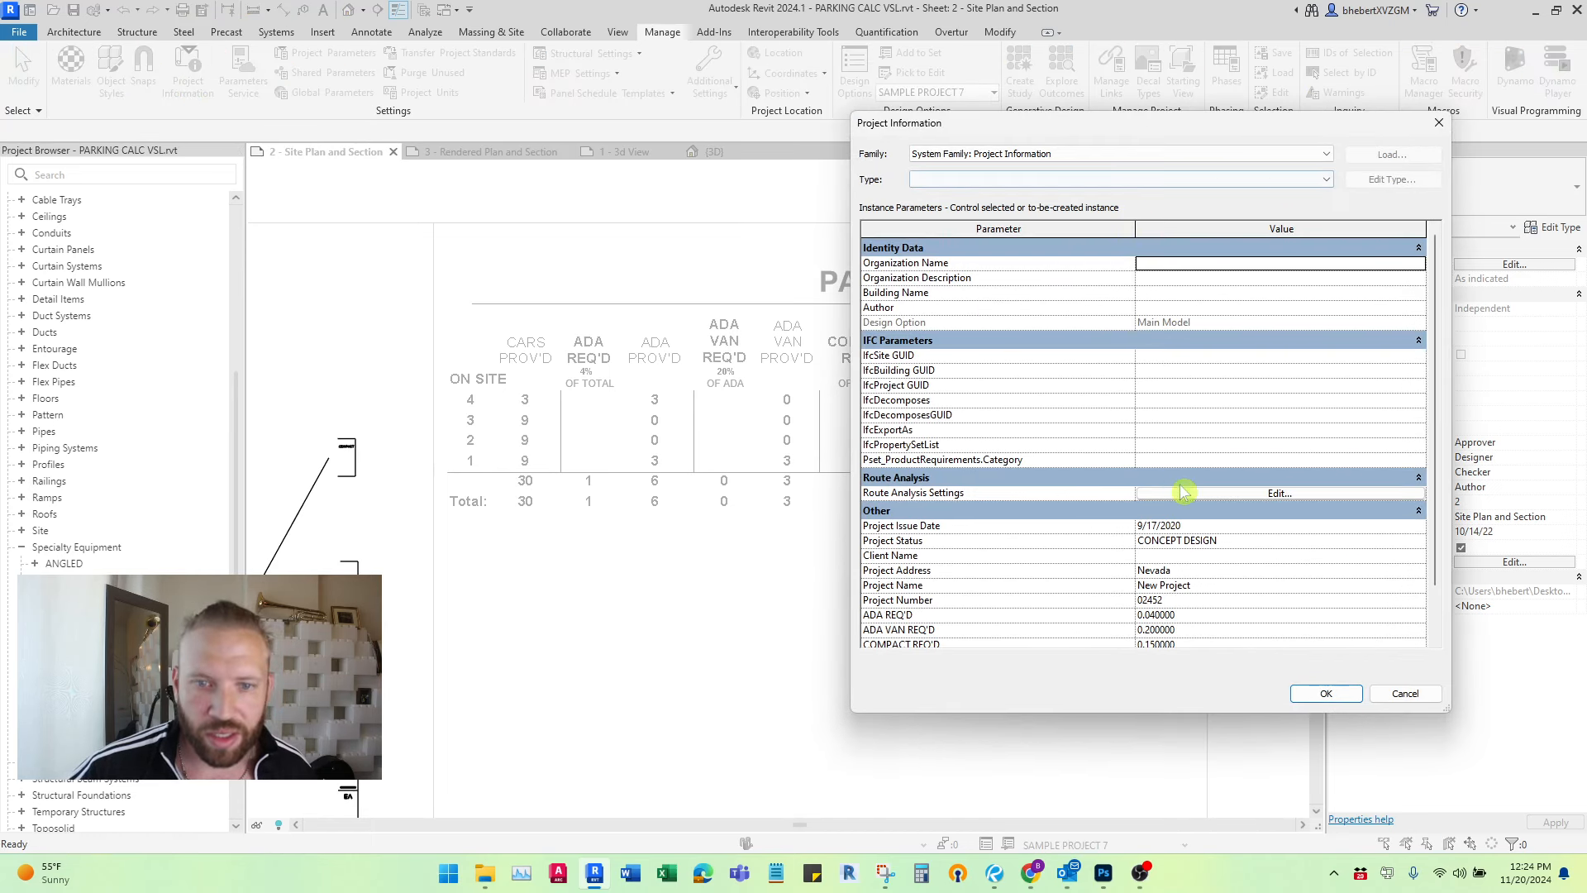
scroll(1252, 594, down, 1)
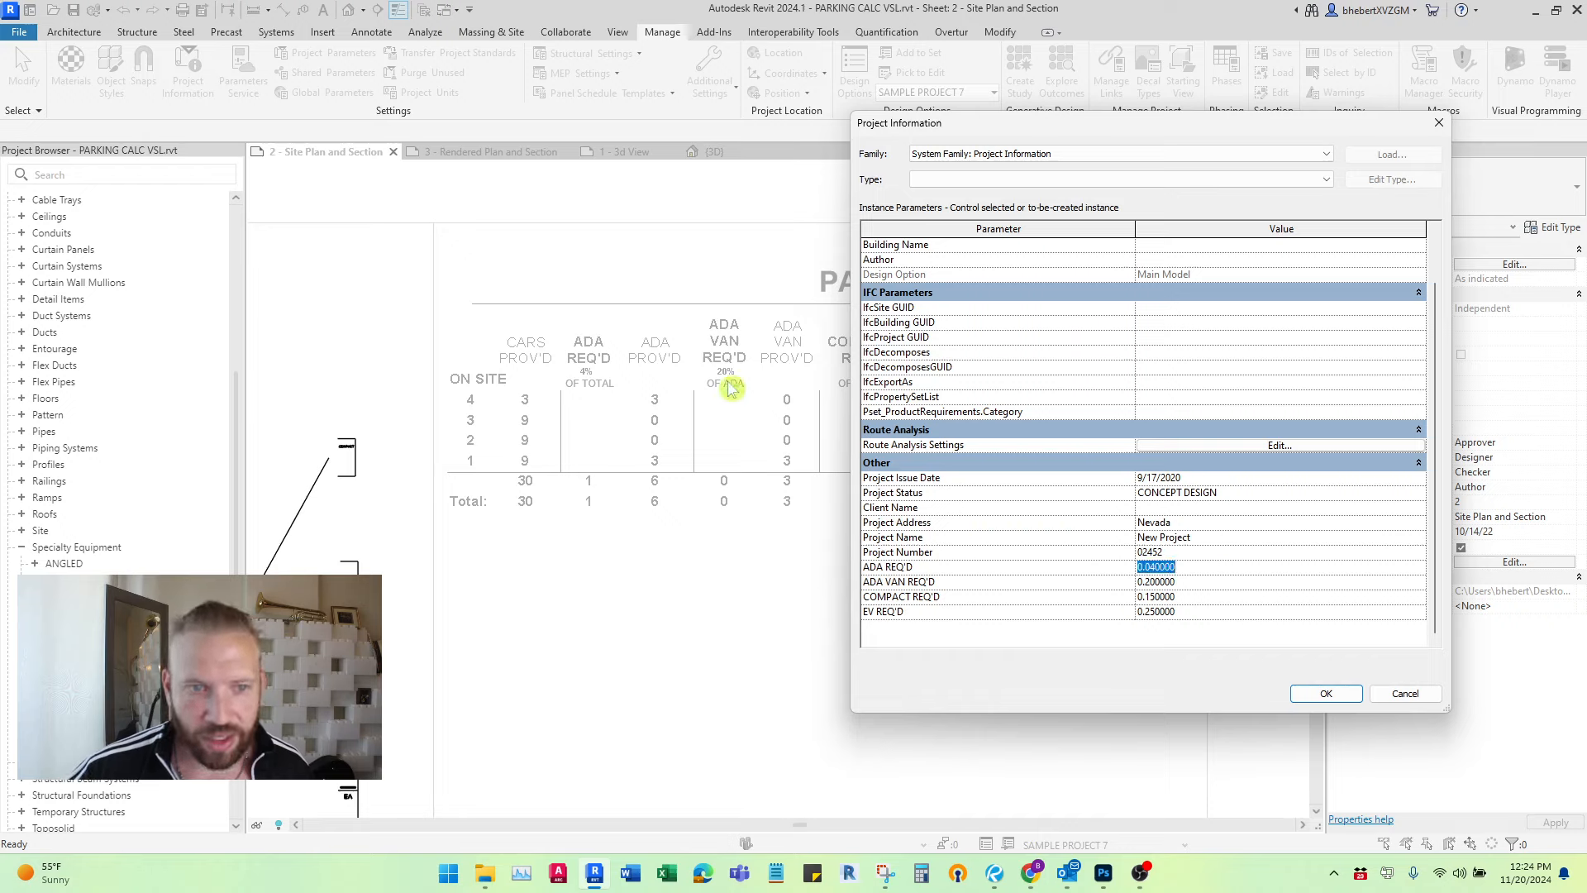
click(1222, 584)
click(1216, 596)
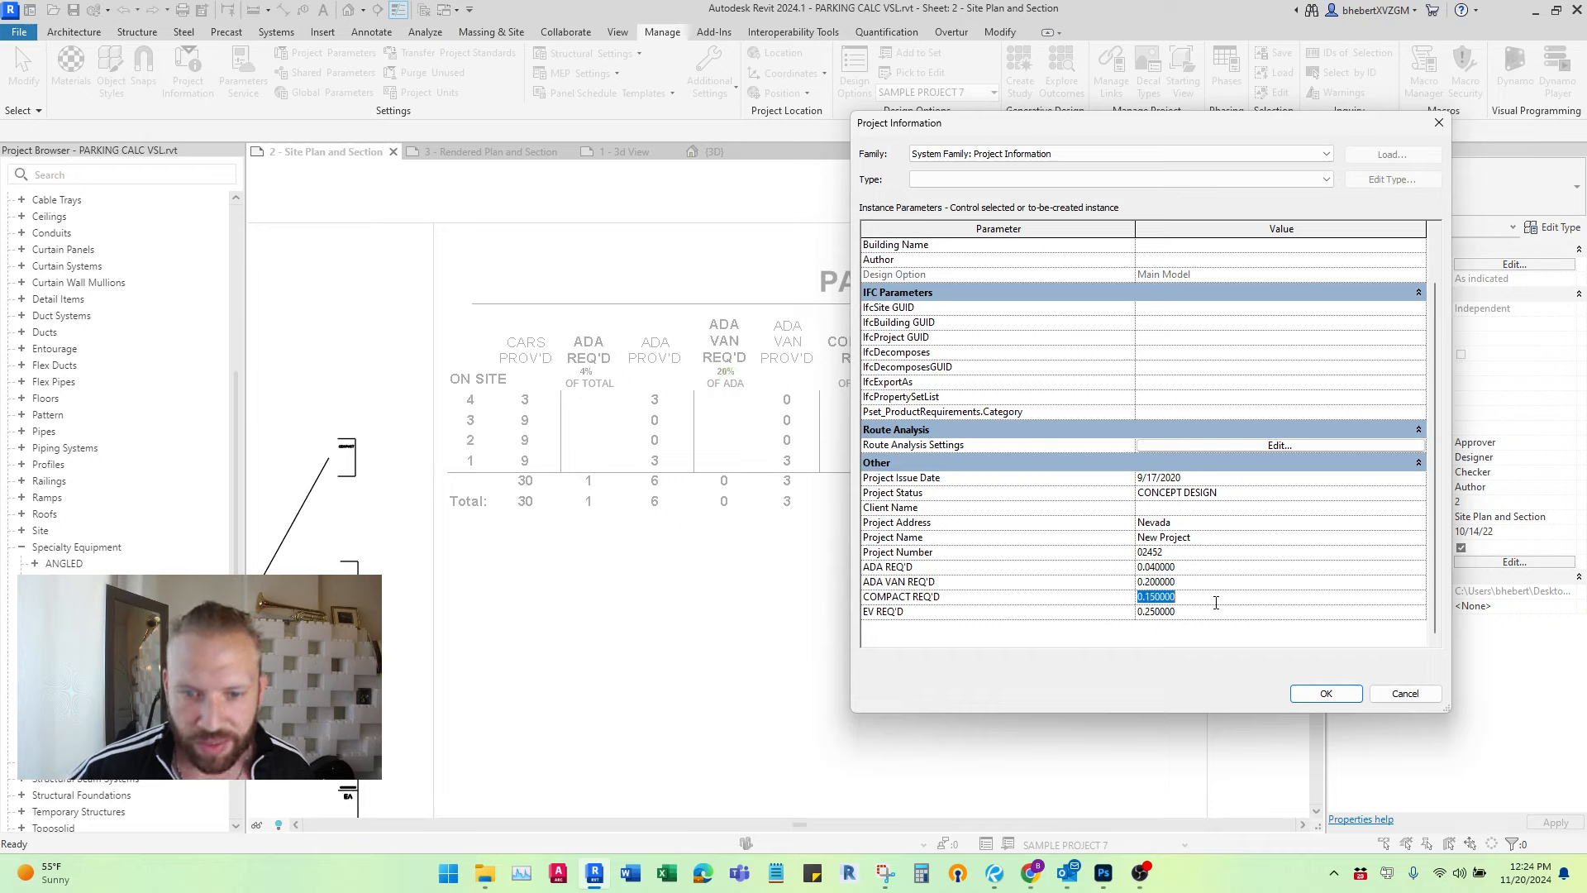
click(1213, 612)
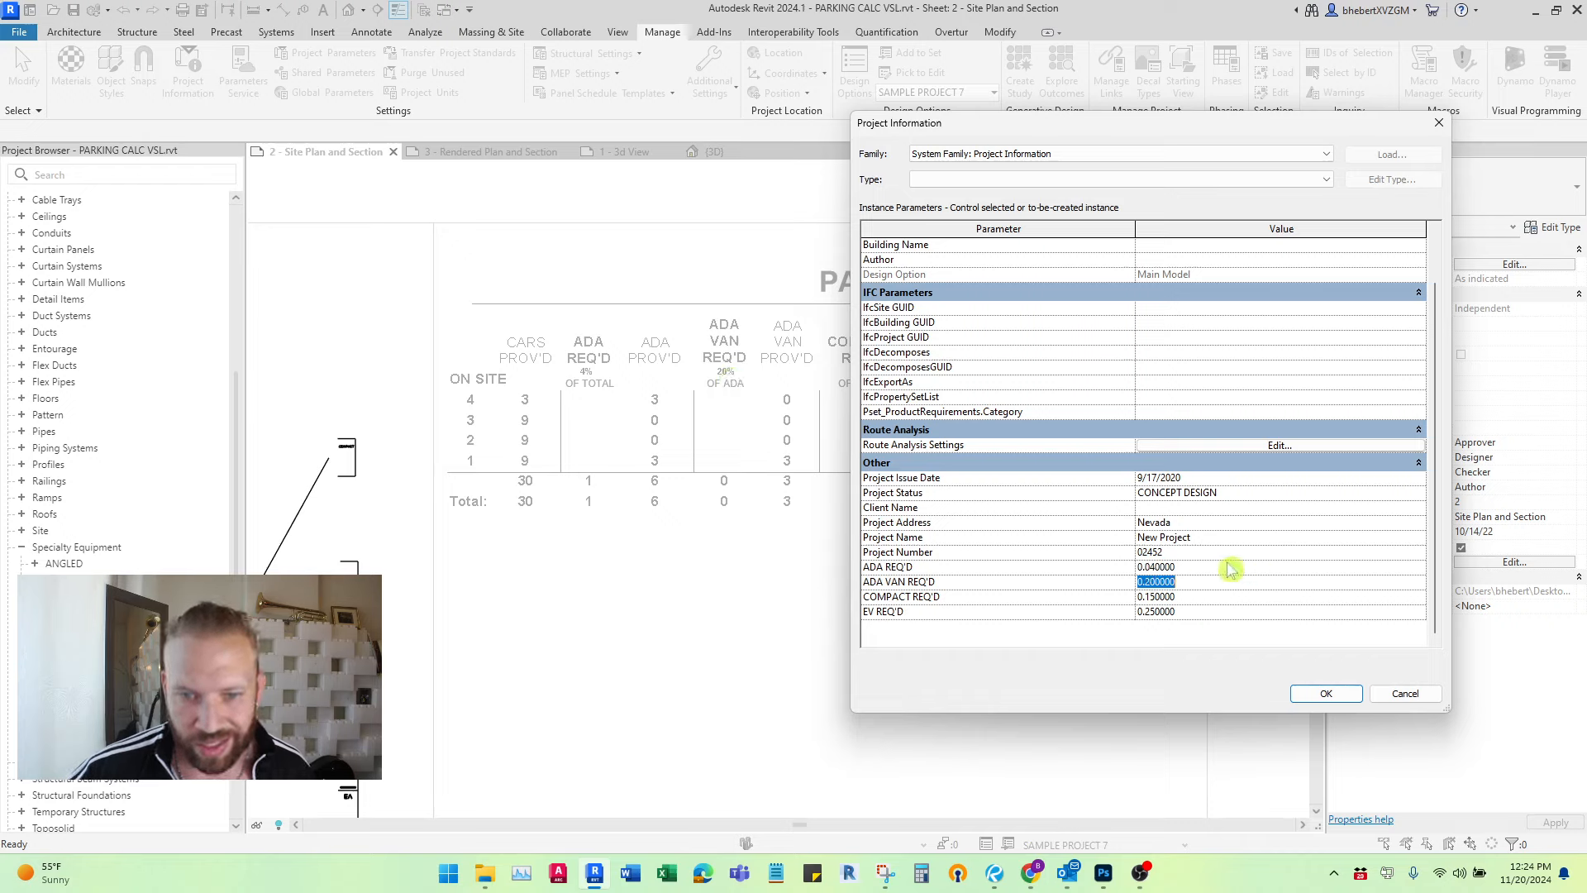
click(1321, 694)
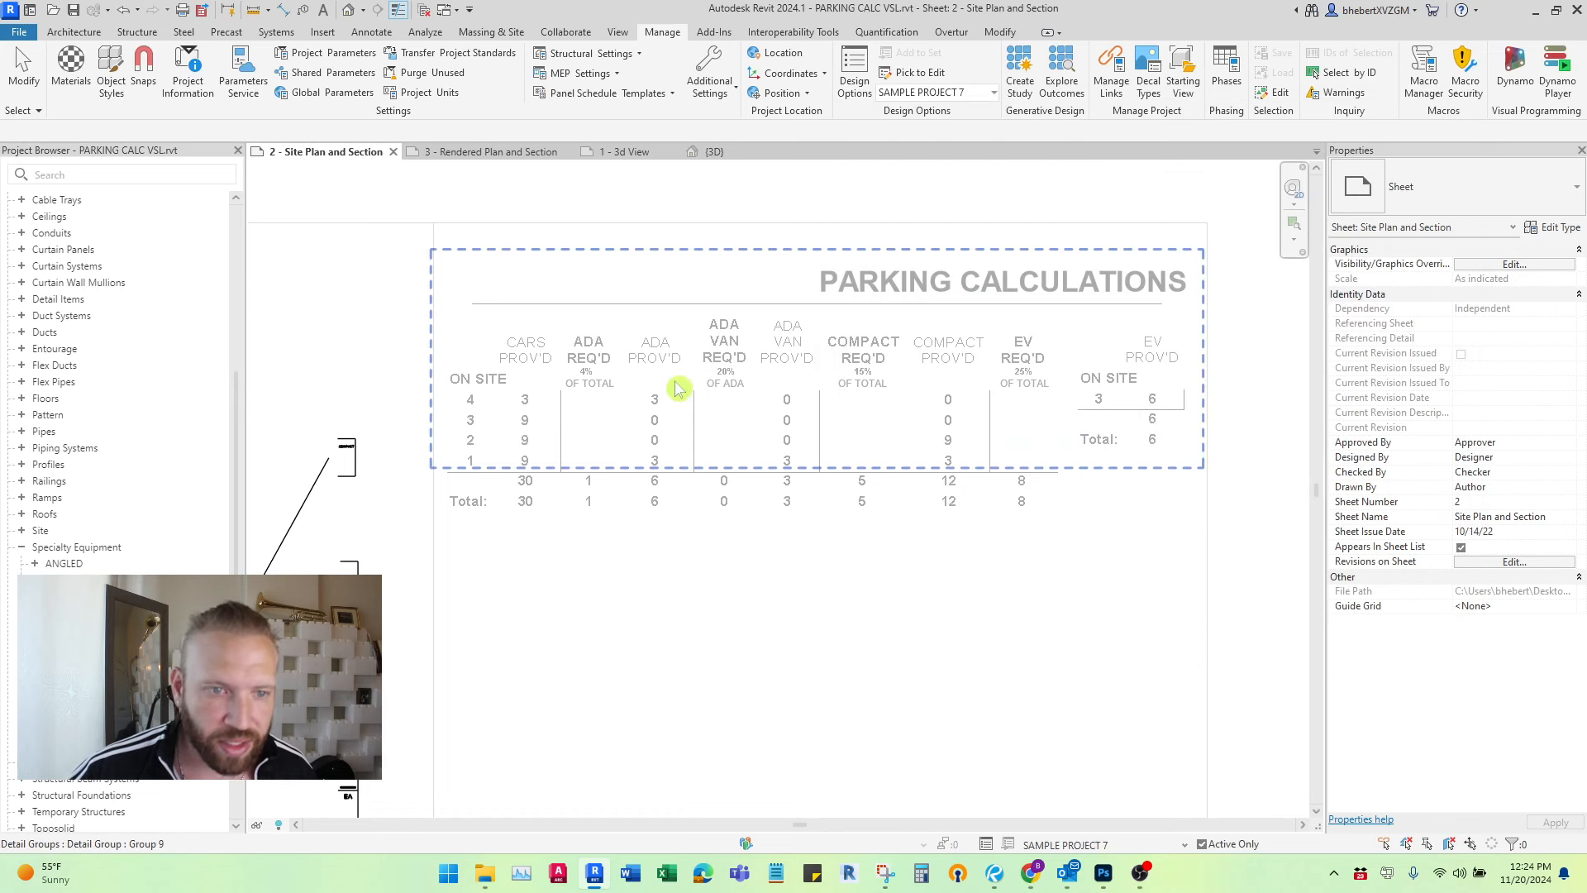
Step: Make SAMPLE PROJECT 4 the active design option, check its rendered plan sheet, and return to the site plan sheet
scroll(910, 453, down, 5)
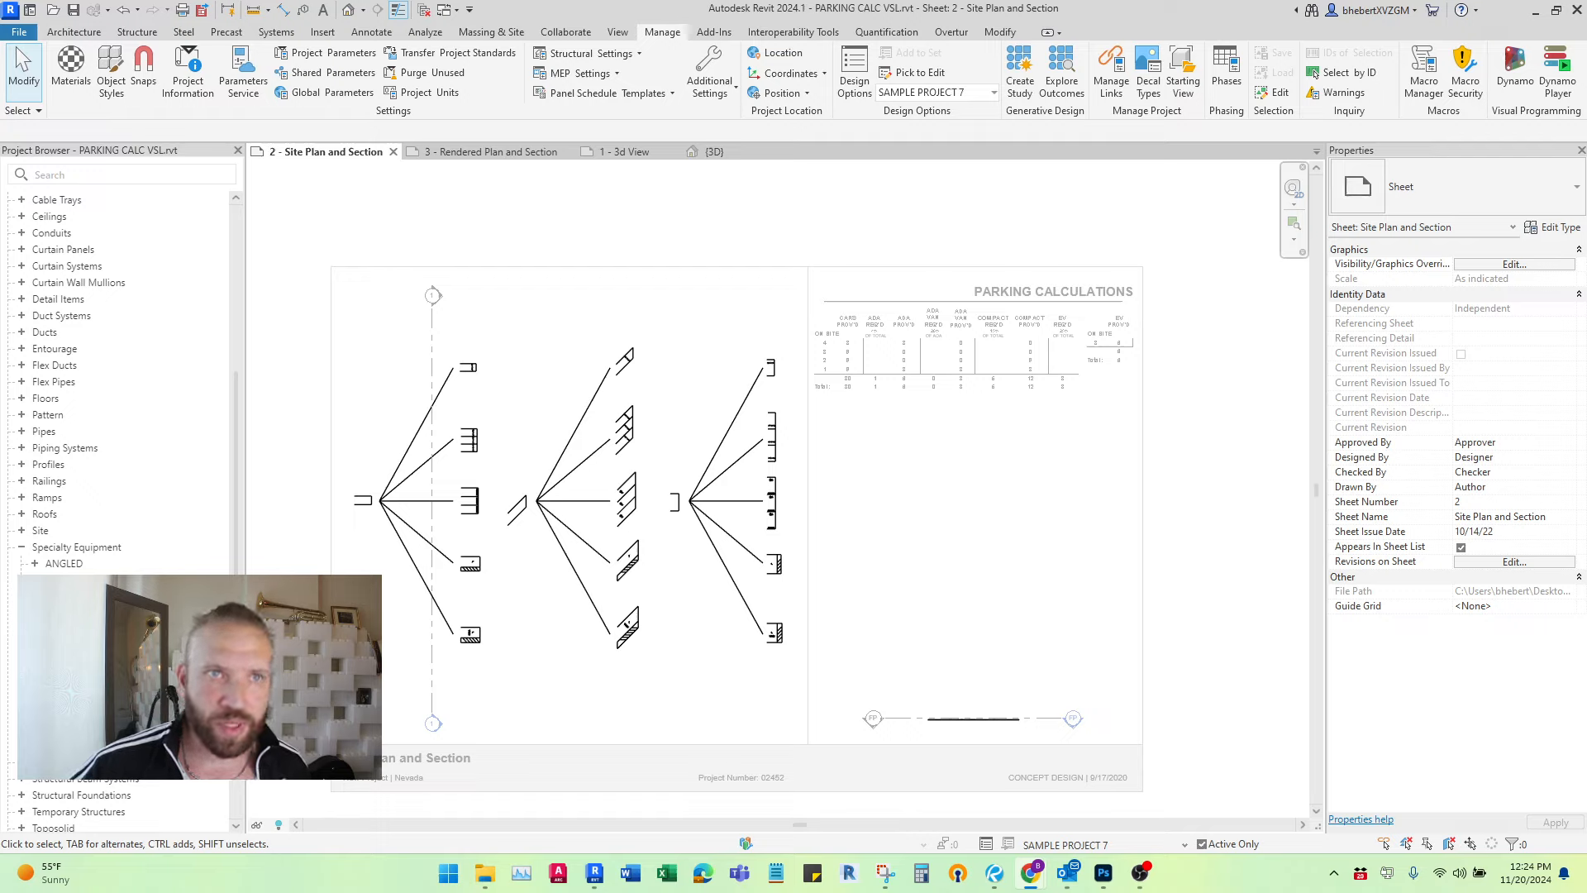
scroll(800, 496, down, 1)
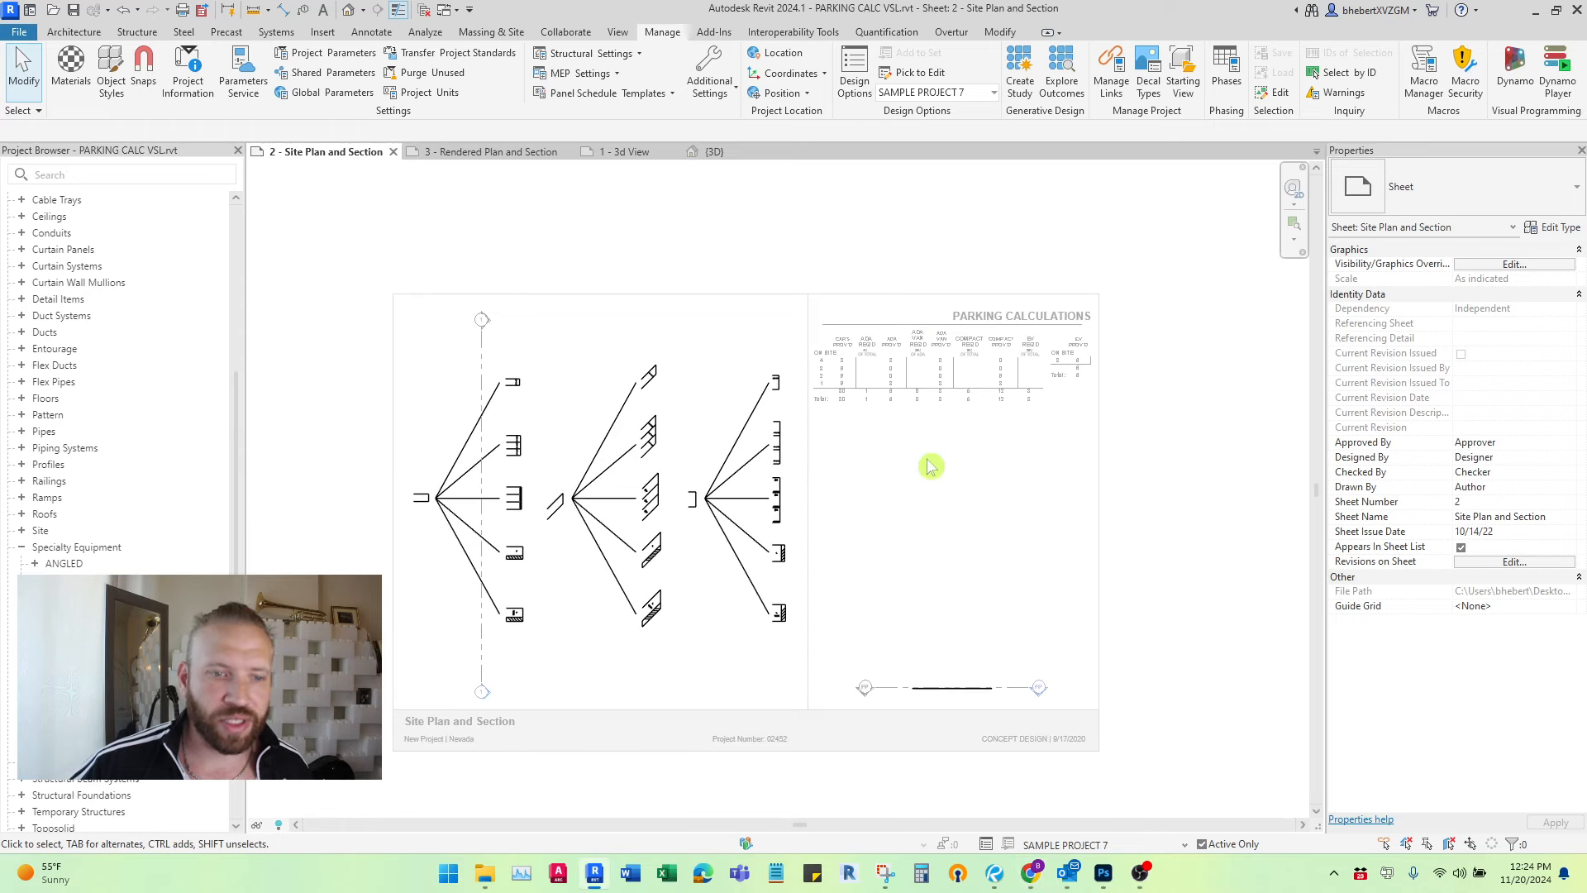
scroll(796, 563, up, 1)
middle_drag(844, 566, 858, 562)
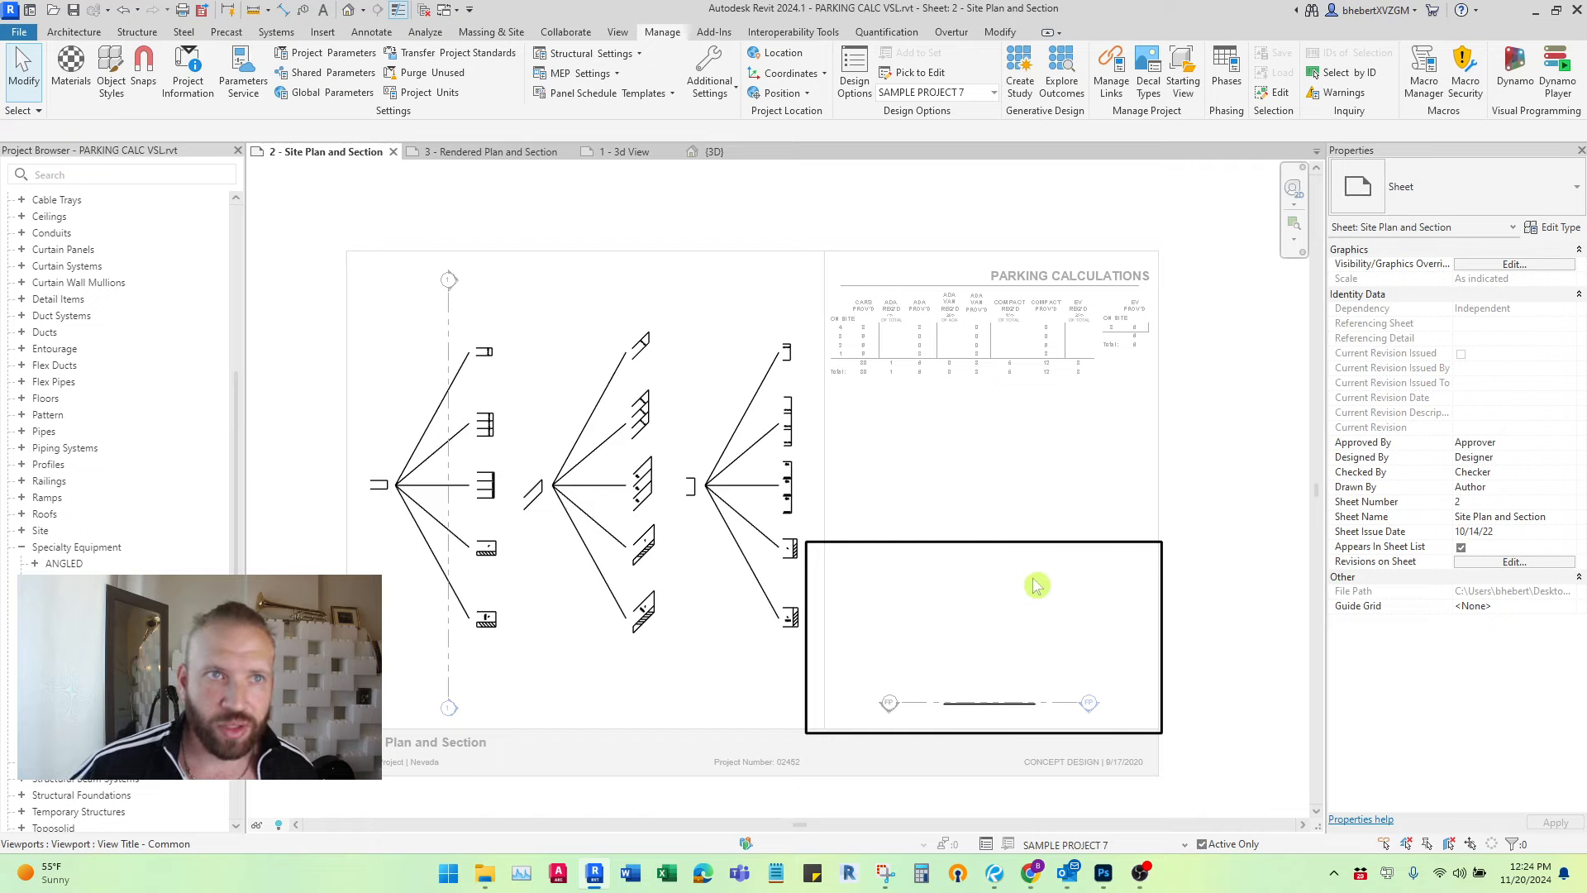
click(1184, 845)
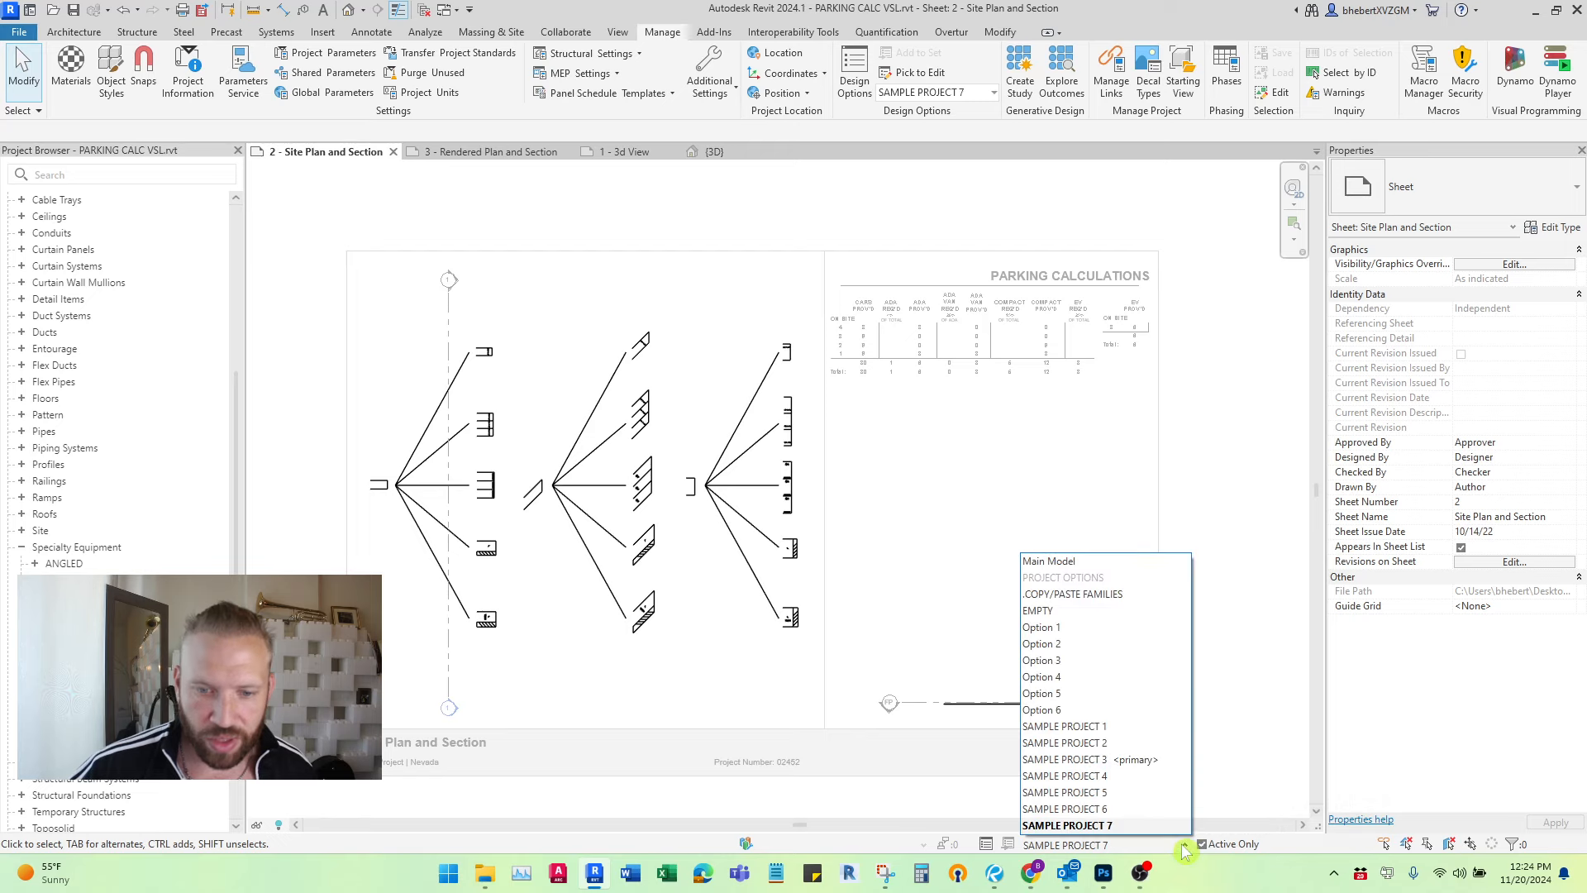
click(1082, 753)
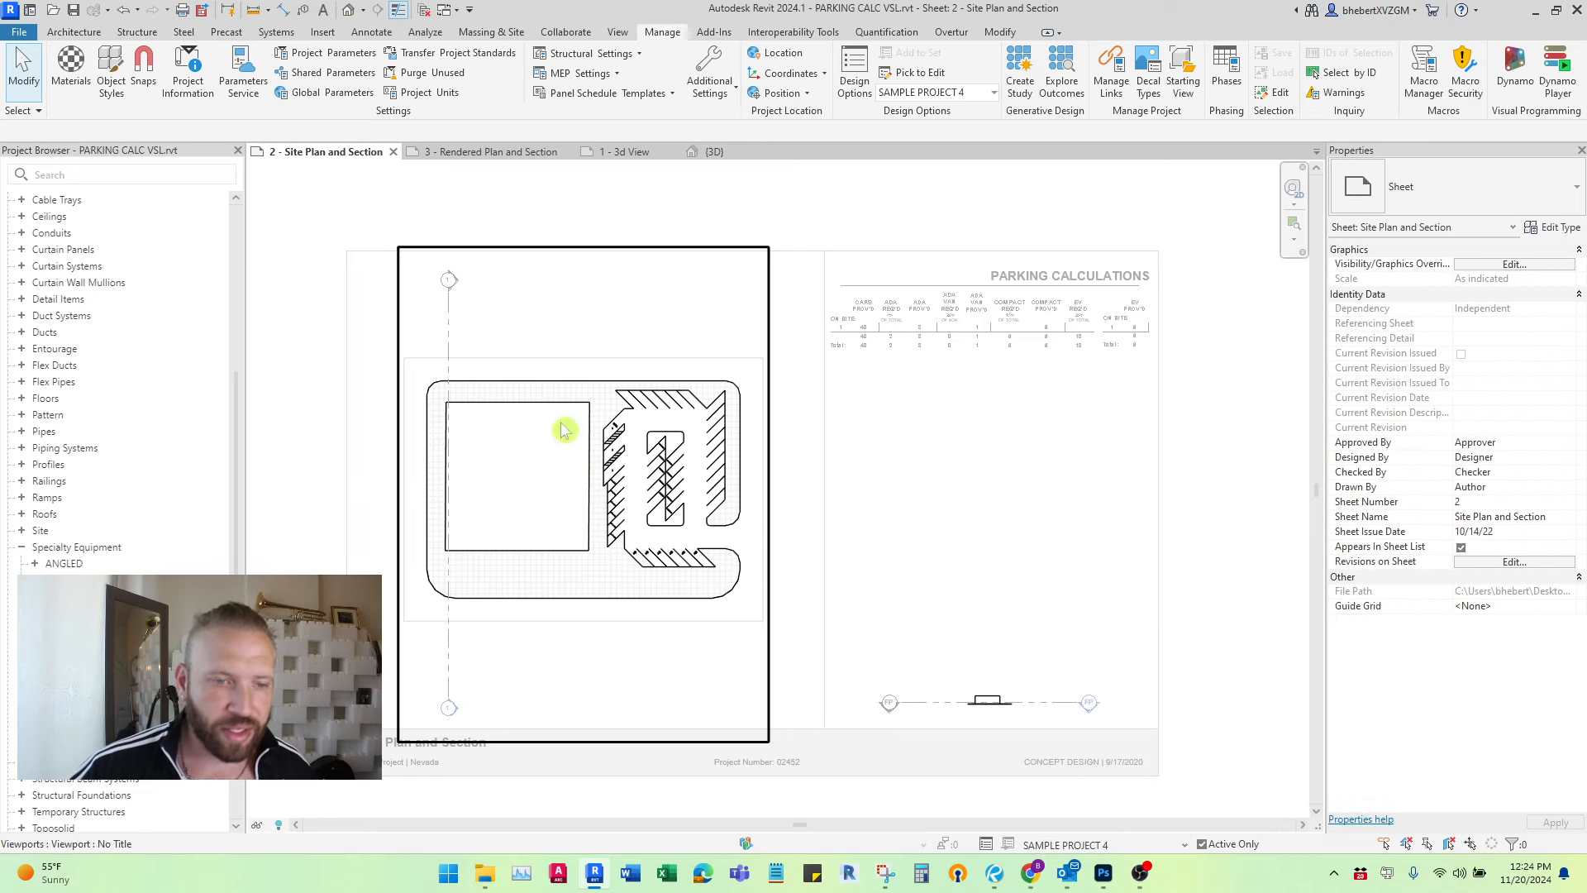
click(482, 153)
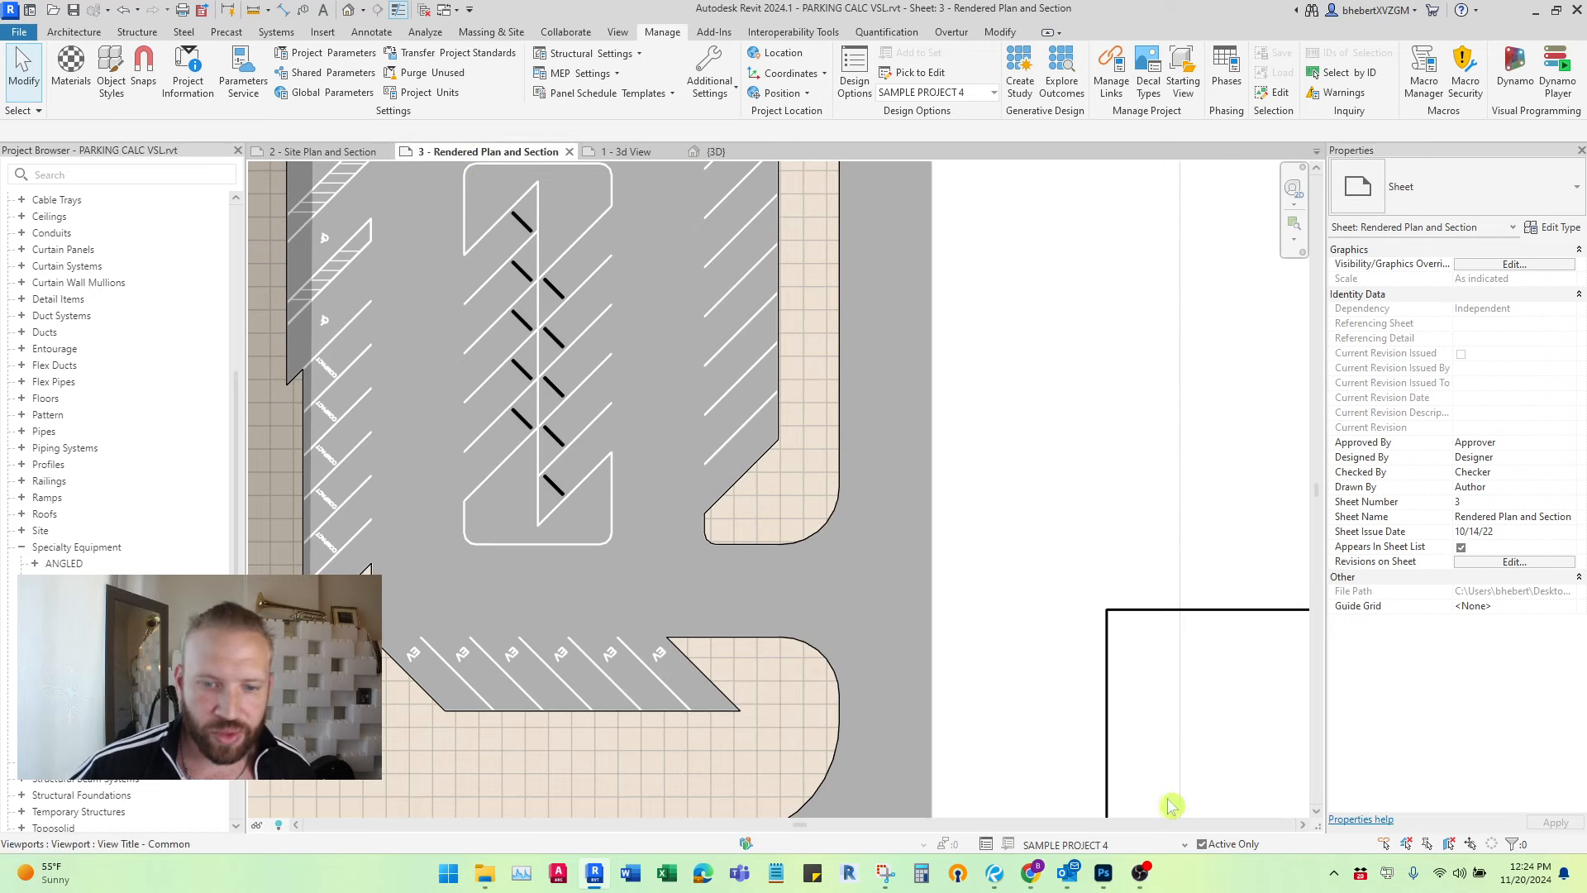
click(356, 154)
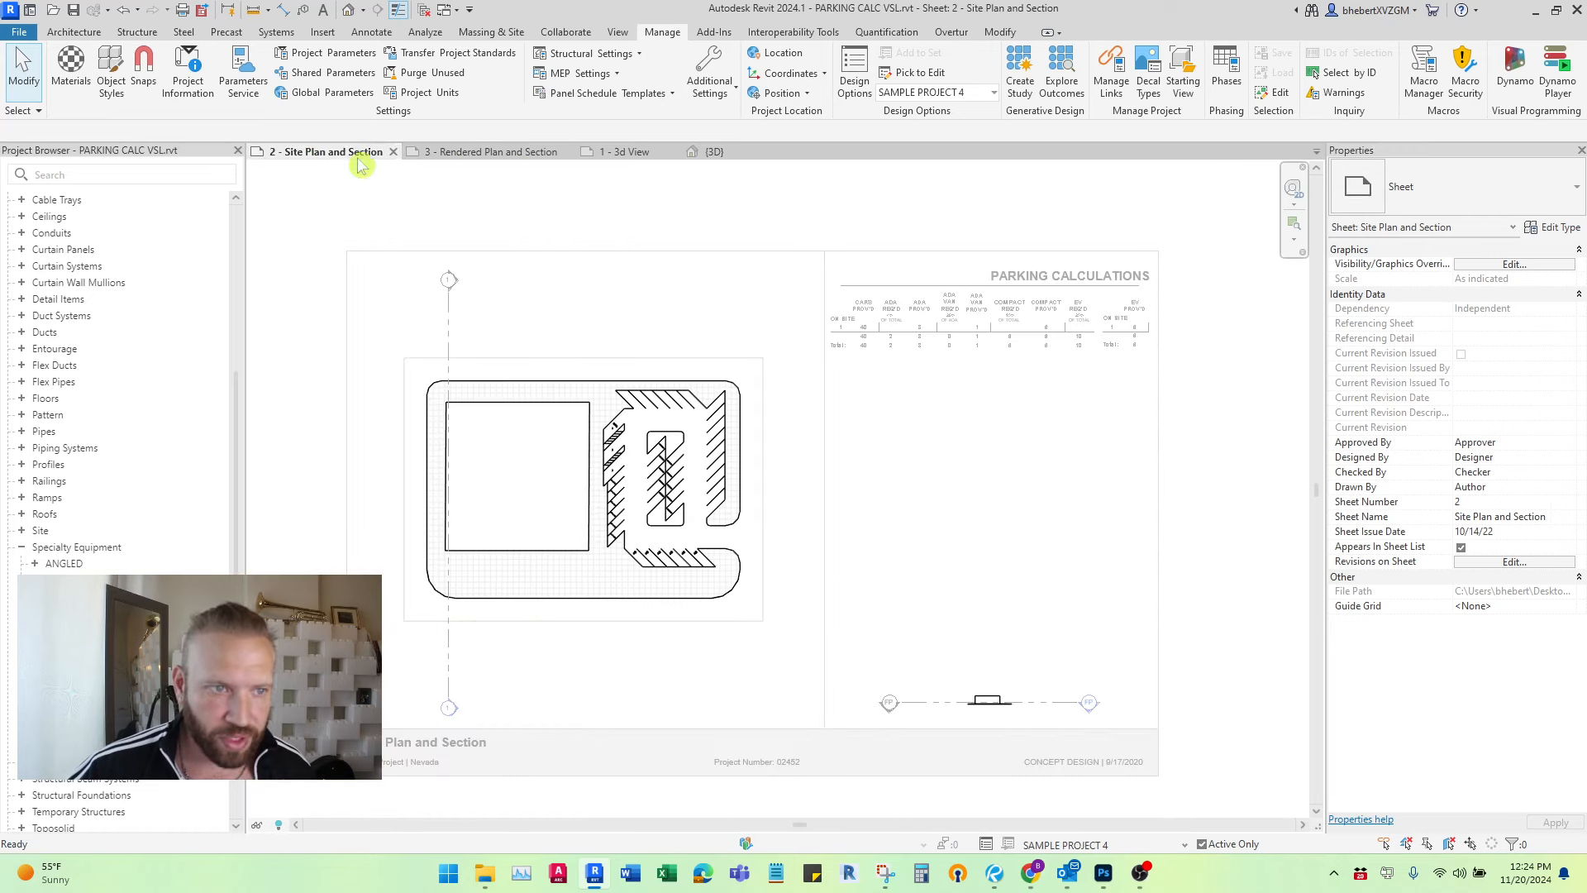
Step: Make SAMPLE PROJECT 5 the active design option and examine its angled parking lot on the rendered plan sheet
click(1184, 844)
click(1112, 791)
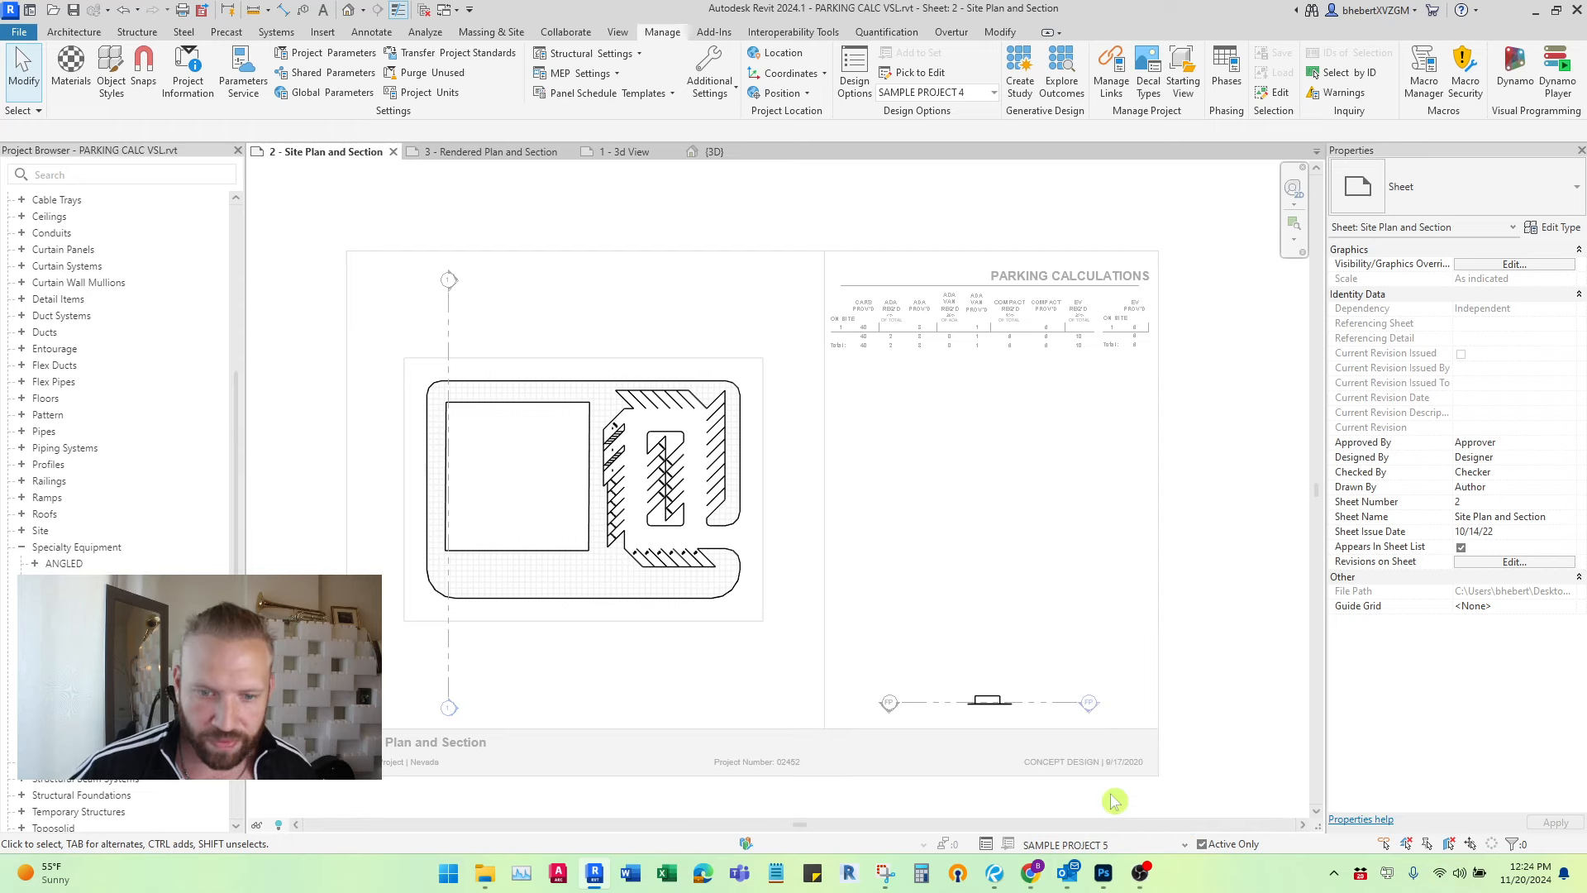
click(477, 157)
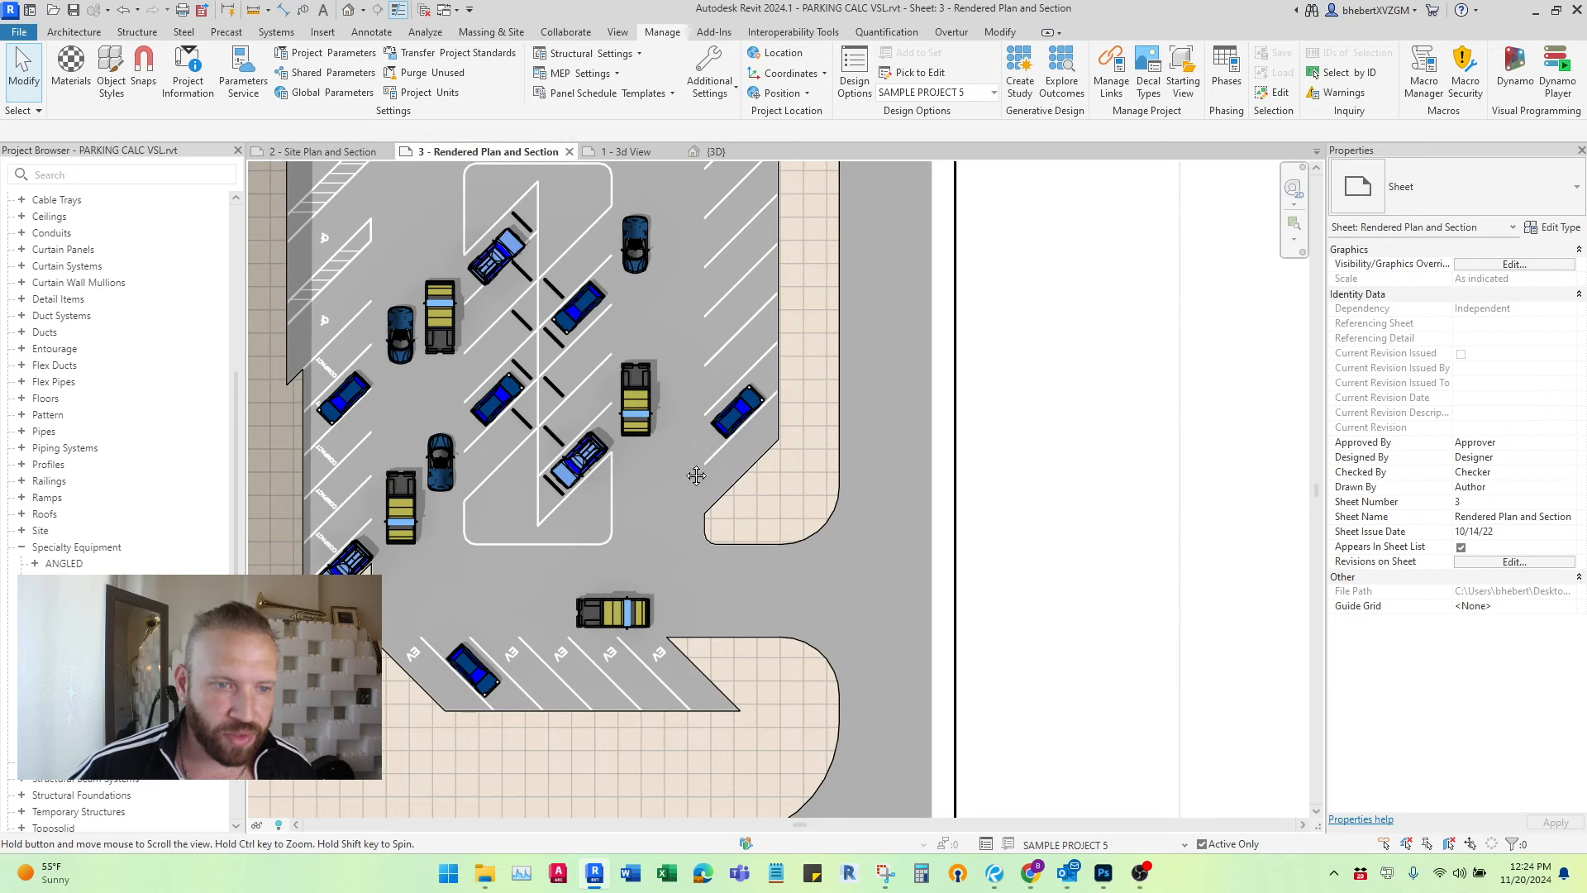
scroll(694, 471, up, 2)
scroll(846, 511, down, 3)
scroll(794, 365, up, 2)
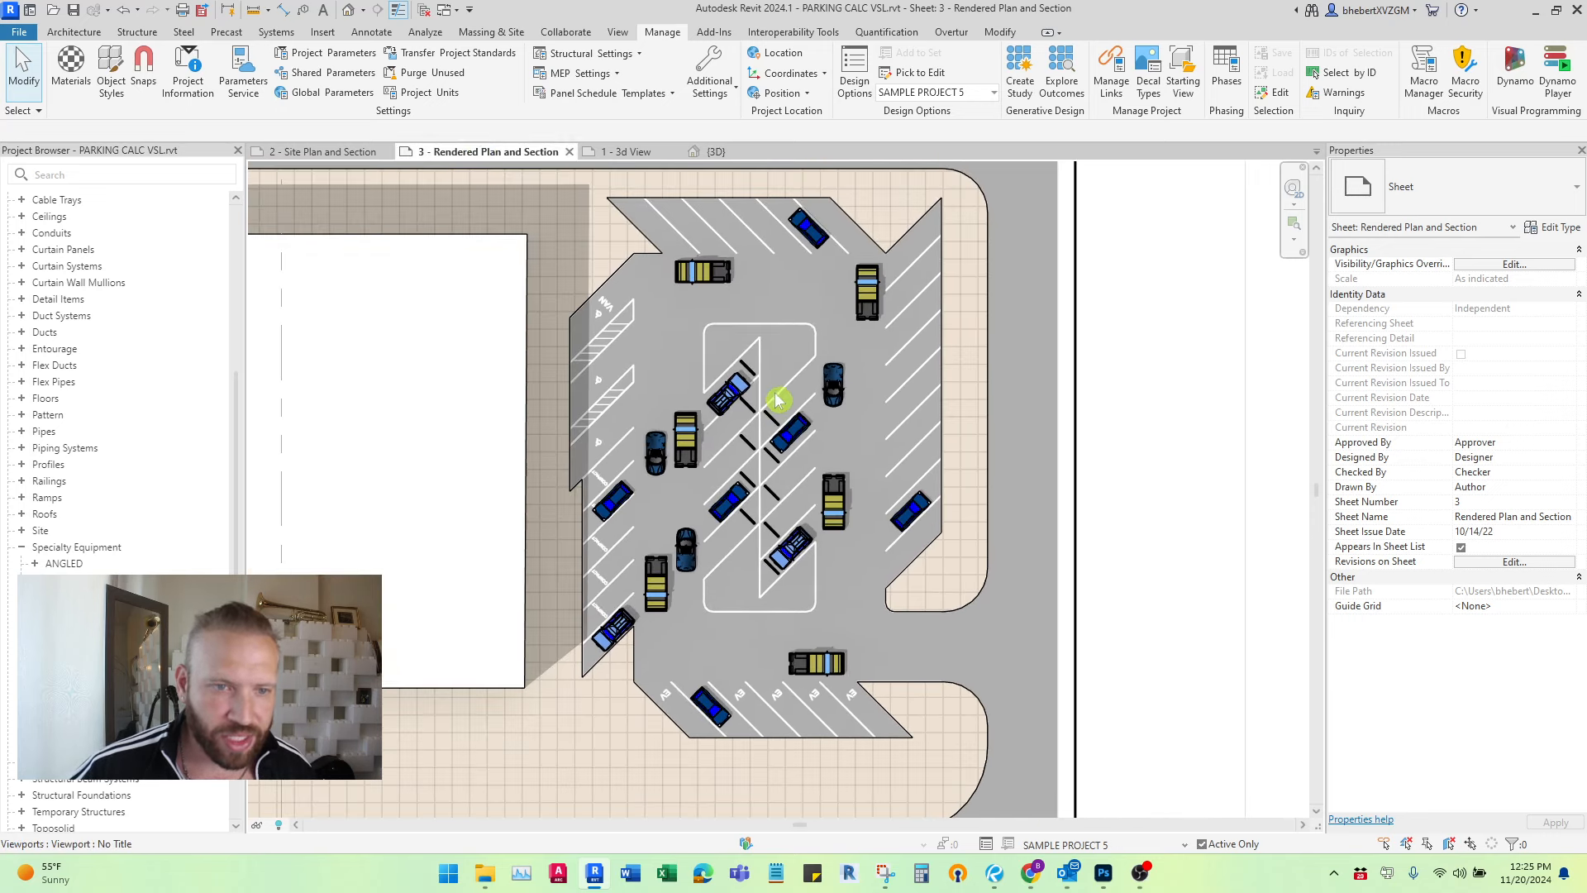
Step: Open the 3D view sheet and turn on CARS 2 for the six-space standard angled row along the far curb
click(628, 152)
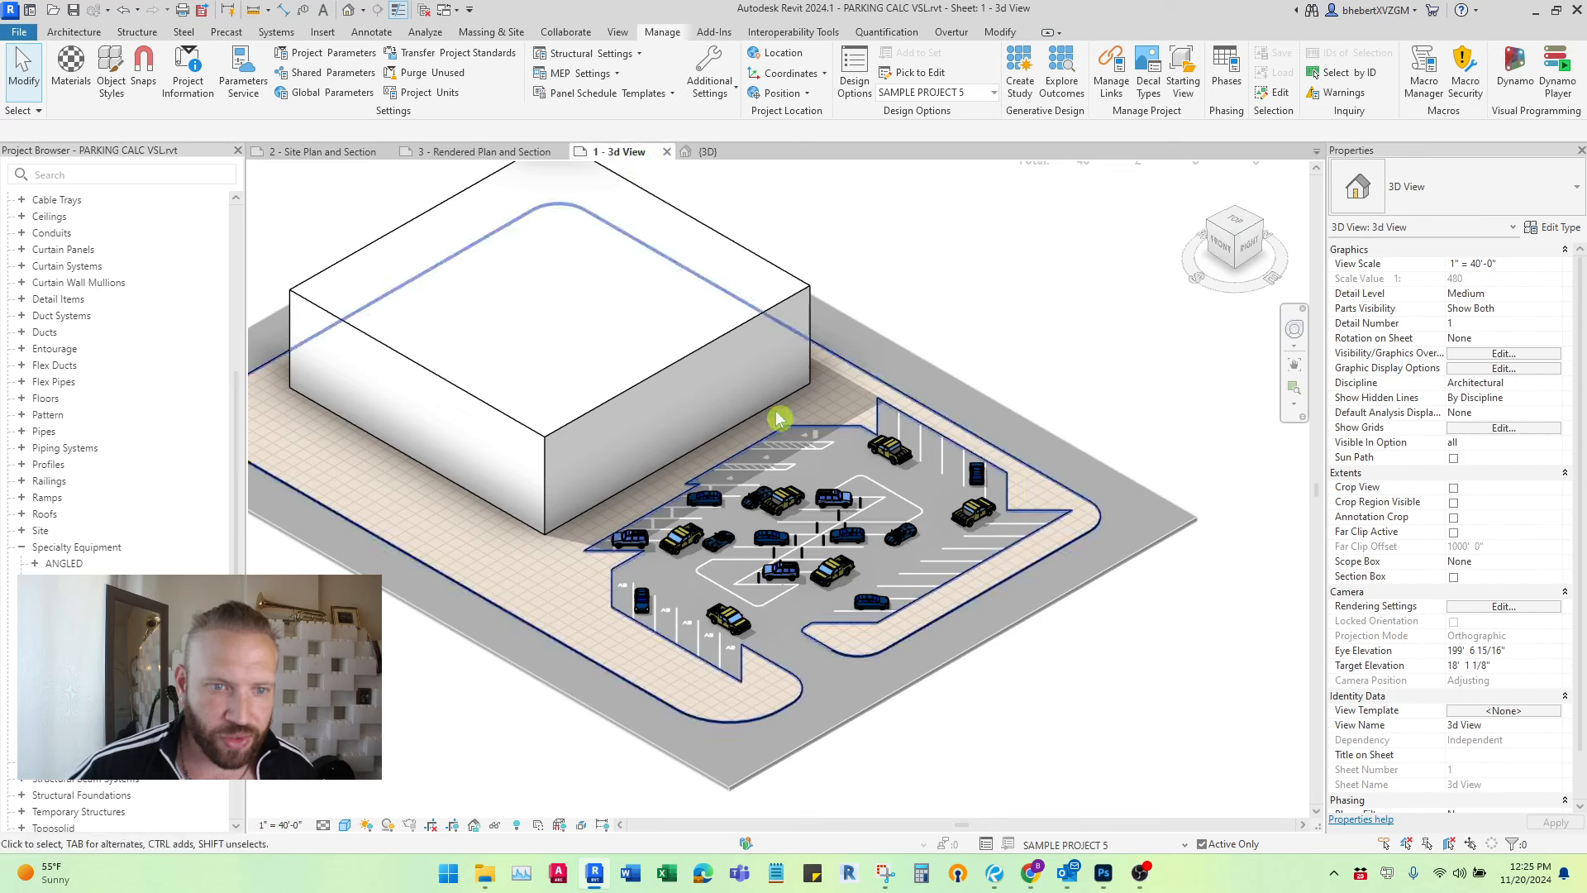
scroll(897, 580, up, 2)
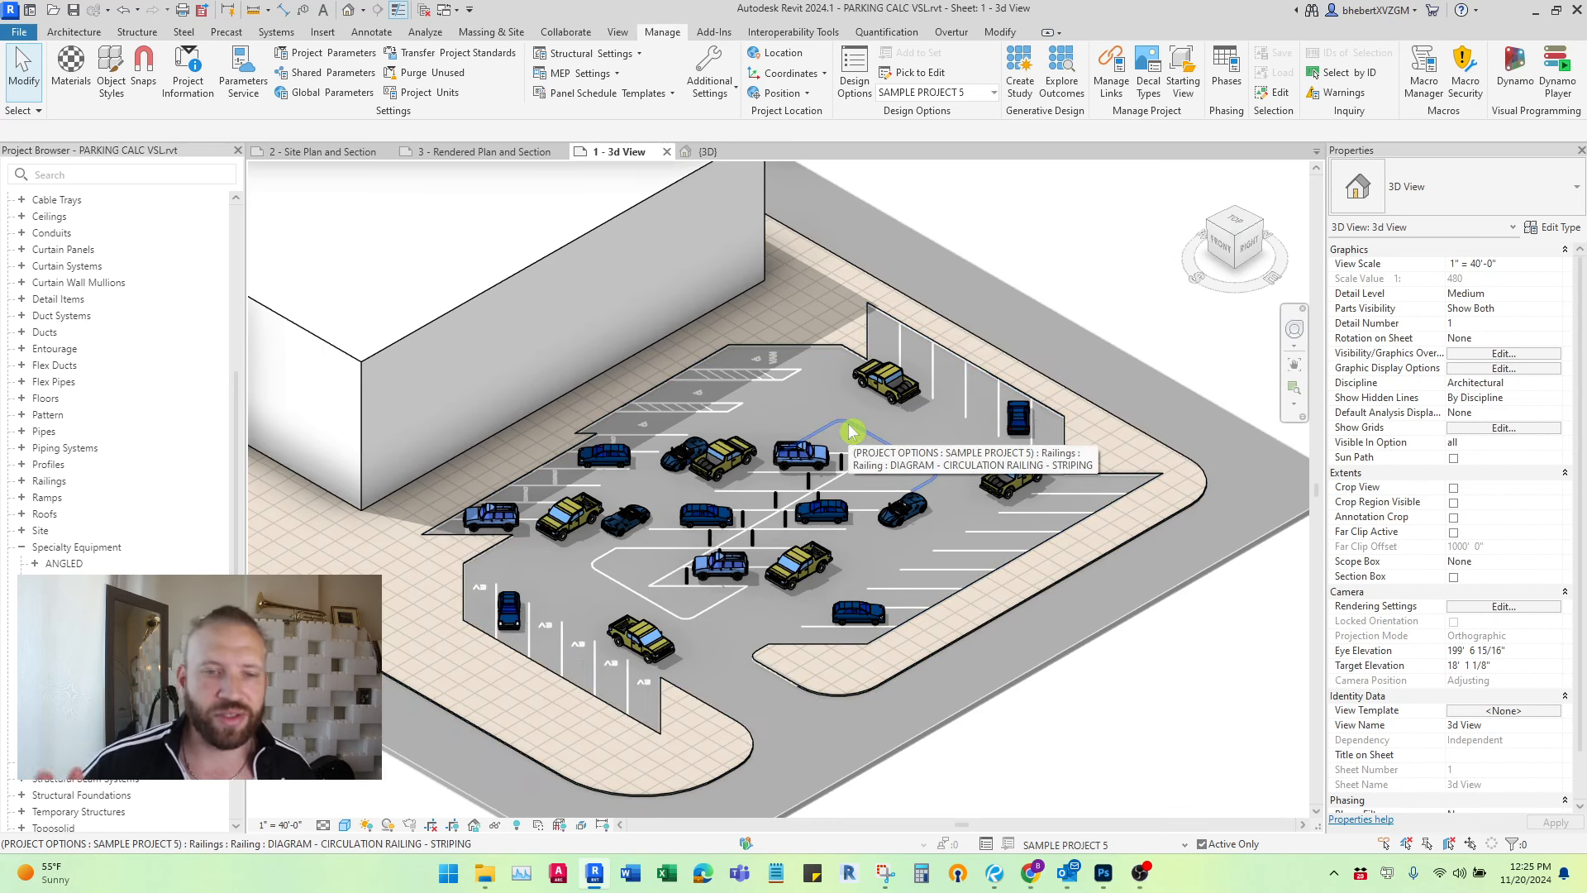
click(931, 384)
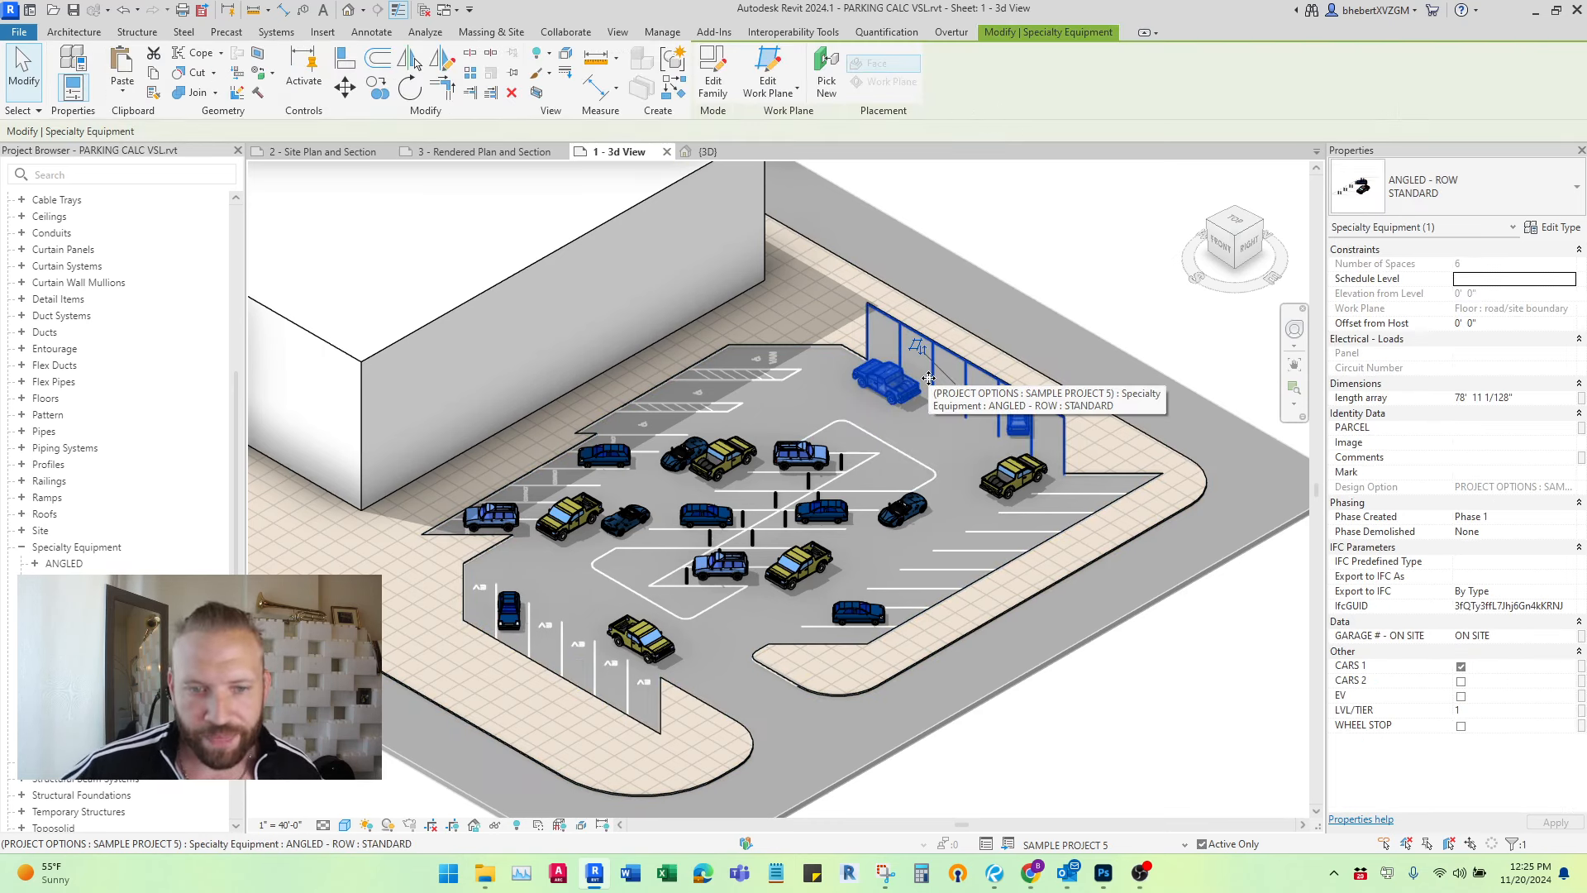
click(1461, 683)
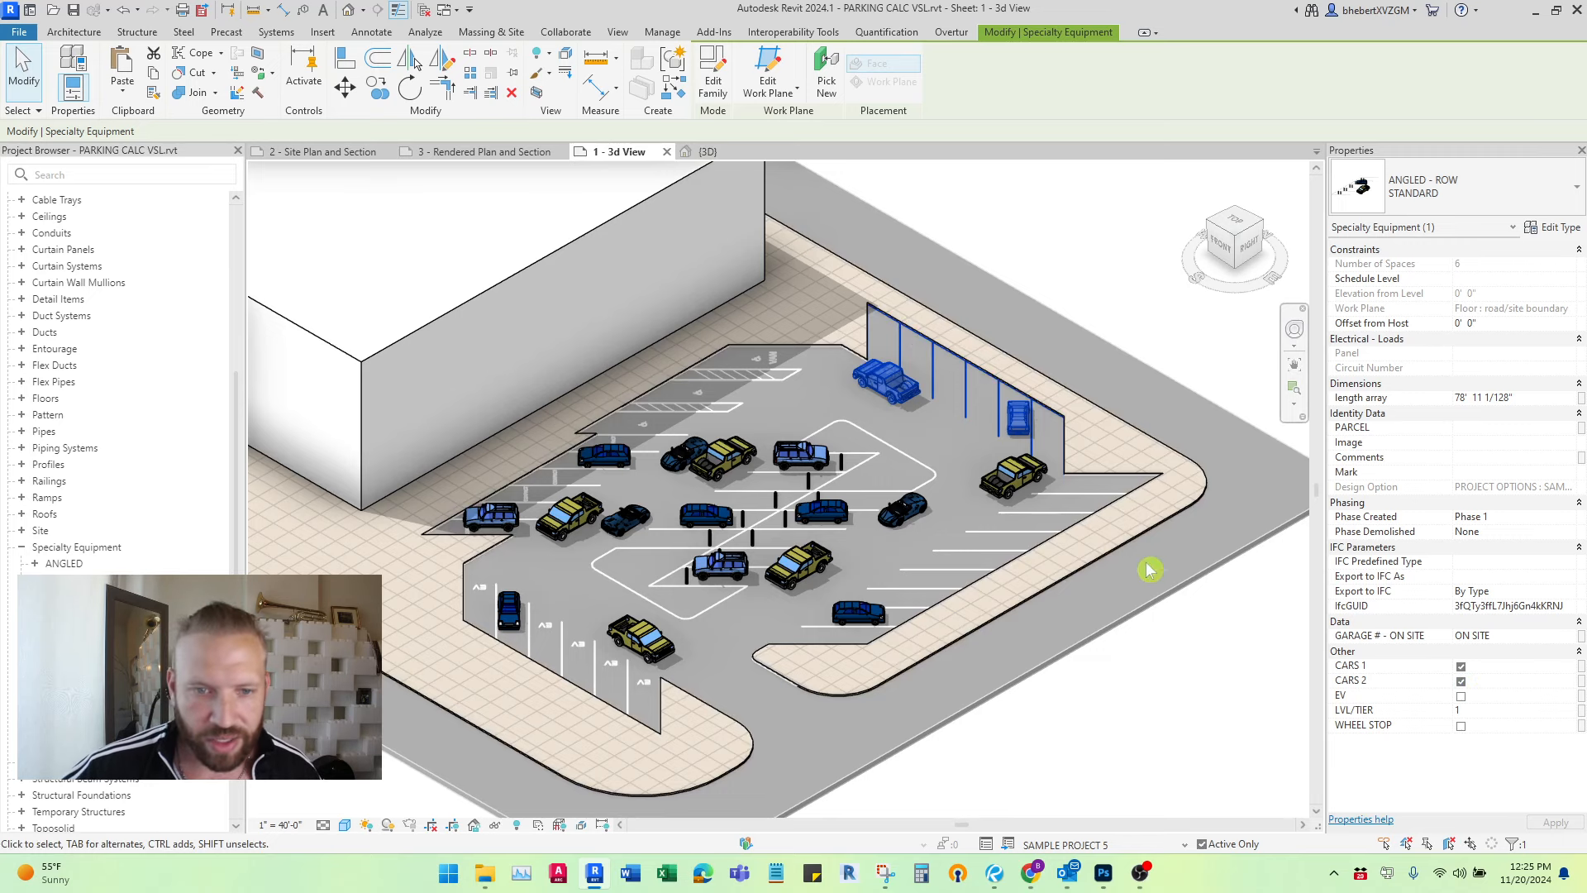
scroll(1042, 465, up, 3)
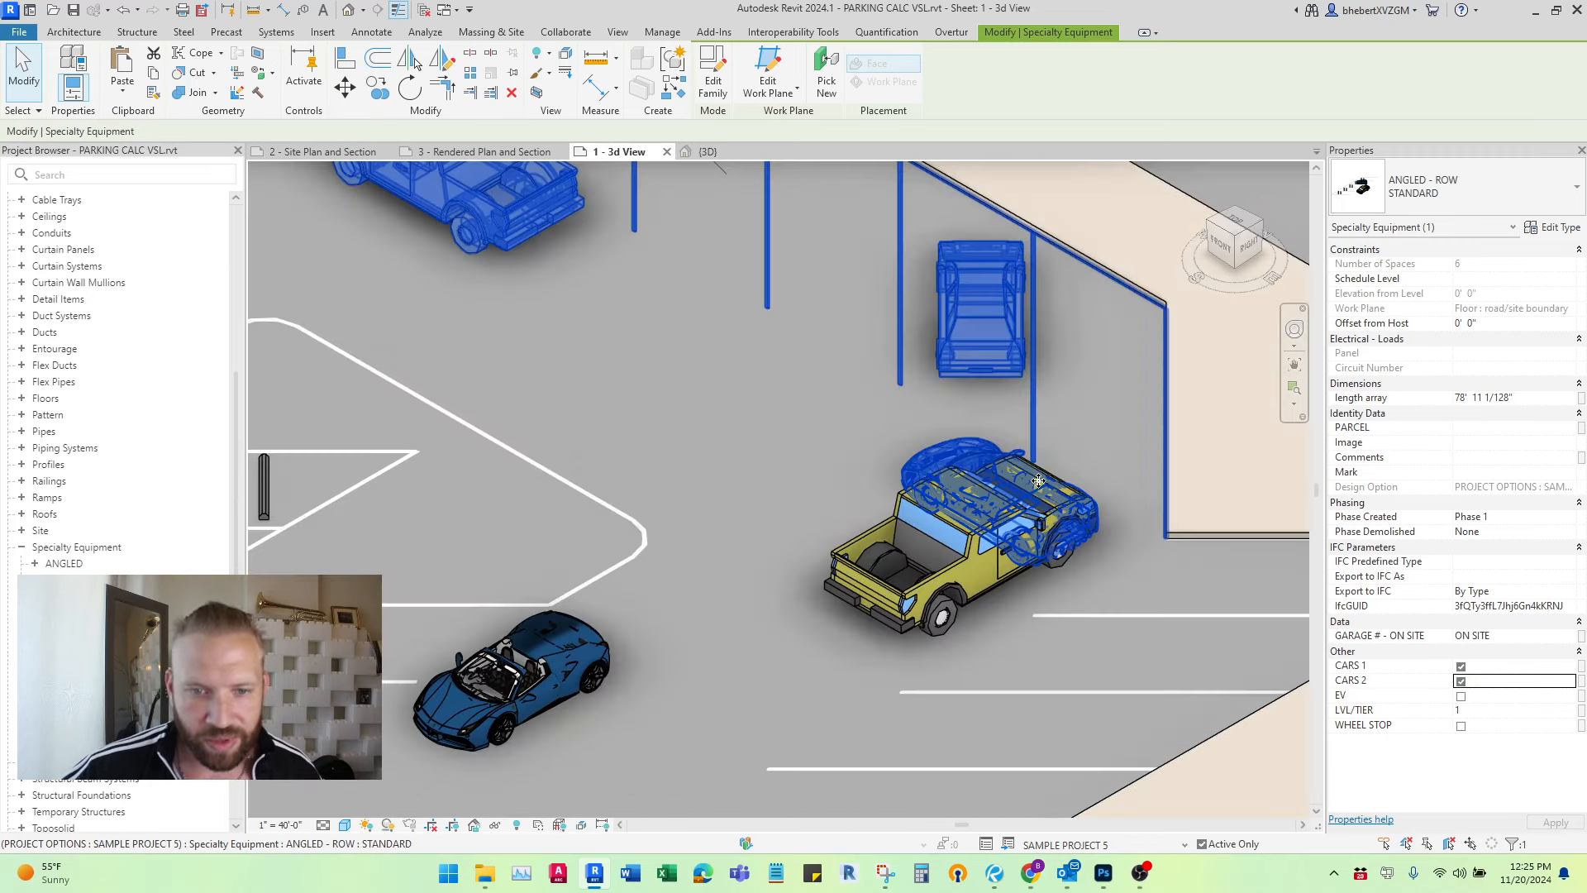
scroll(1025, 453, down, 2)
scroll(1008, 438, up, 1)
scroll(1009, 438, down, 3)
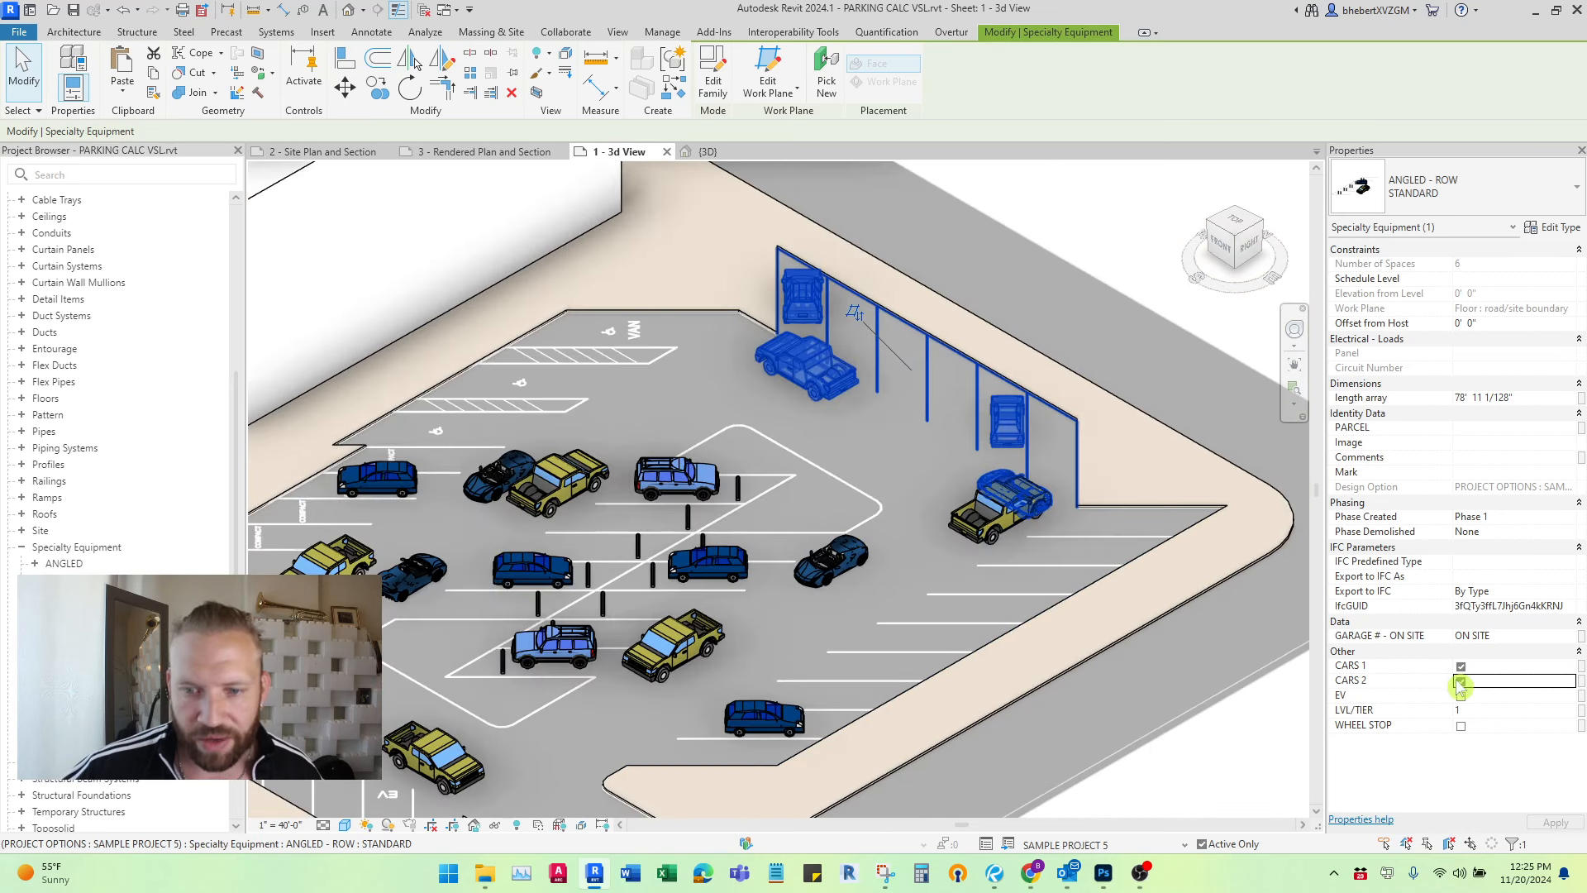
Step: Turn CARS 2 back off for the six-space standard angled row and deselect it
click(1461, 681)
scroll(843, 578, up, 2)
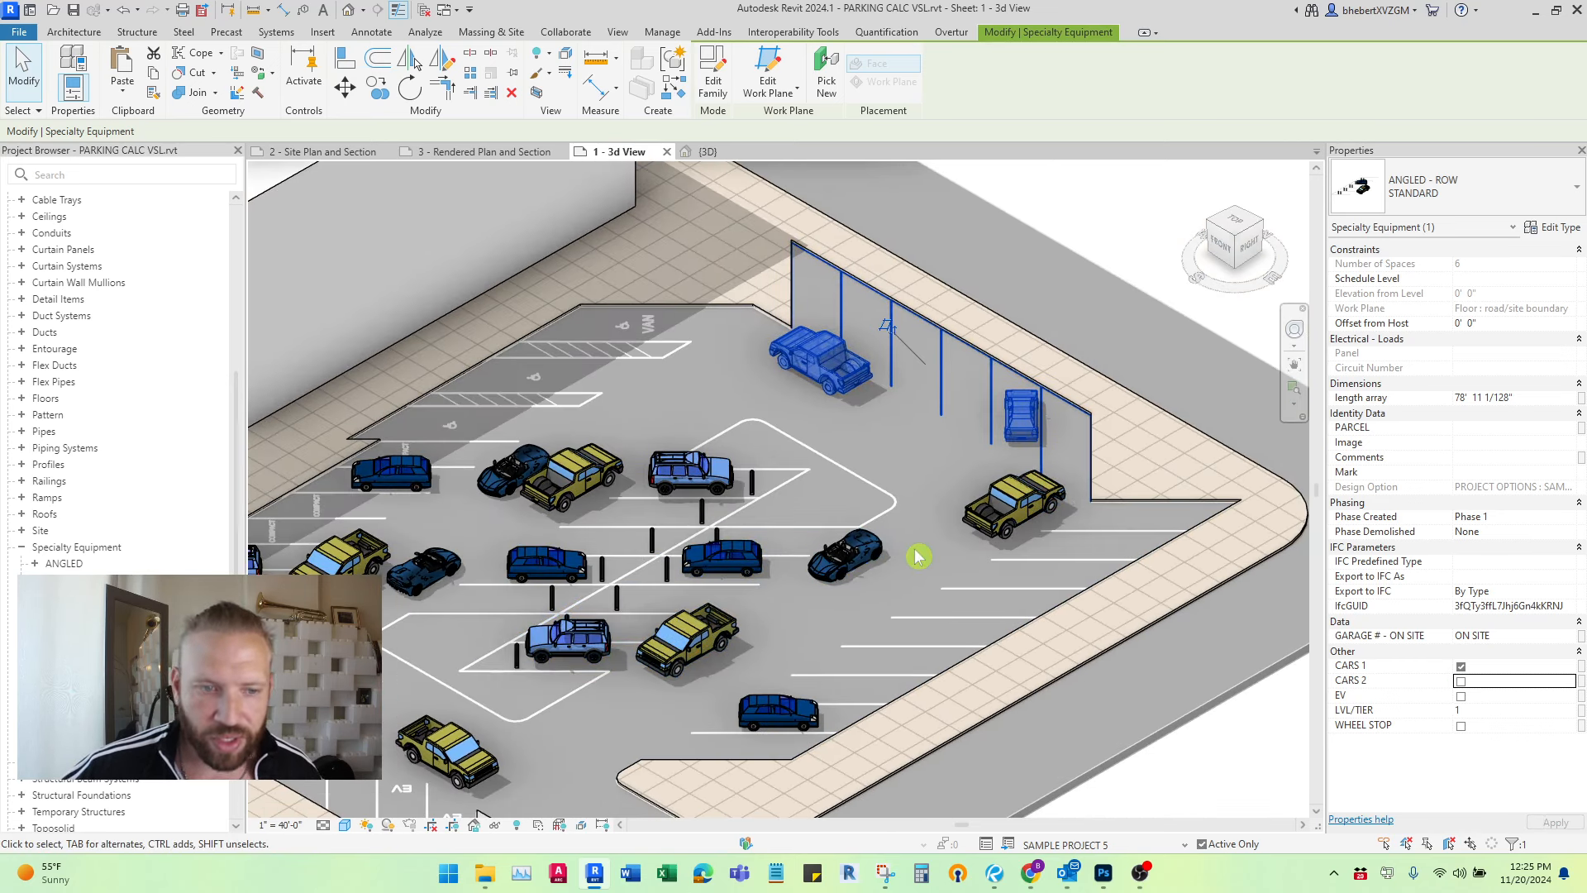
key(Escape)
Step: Turn off CARS 2 for the five-space standard angled row in the central island, on the building side
click(722, 533)
scroll(722, 534, down, 2)
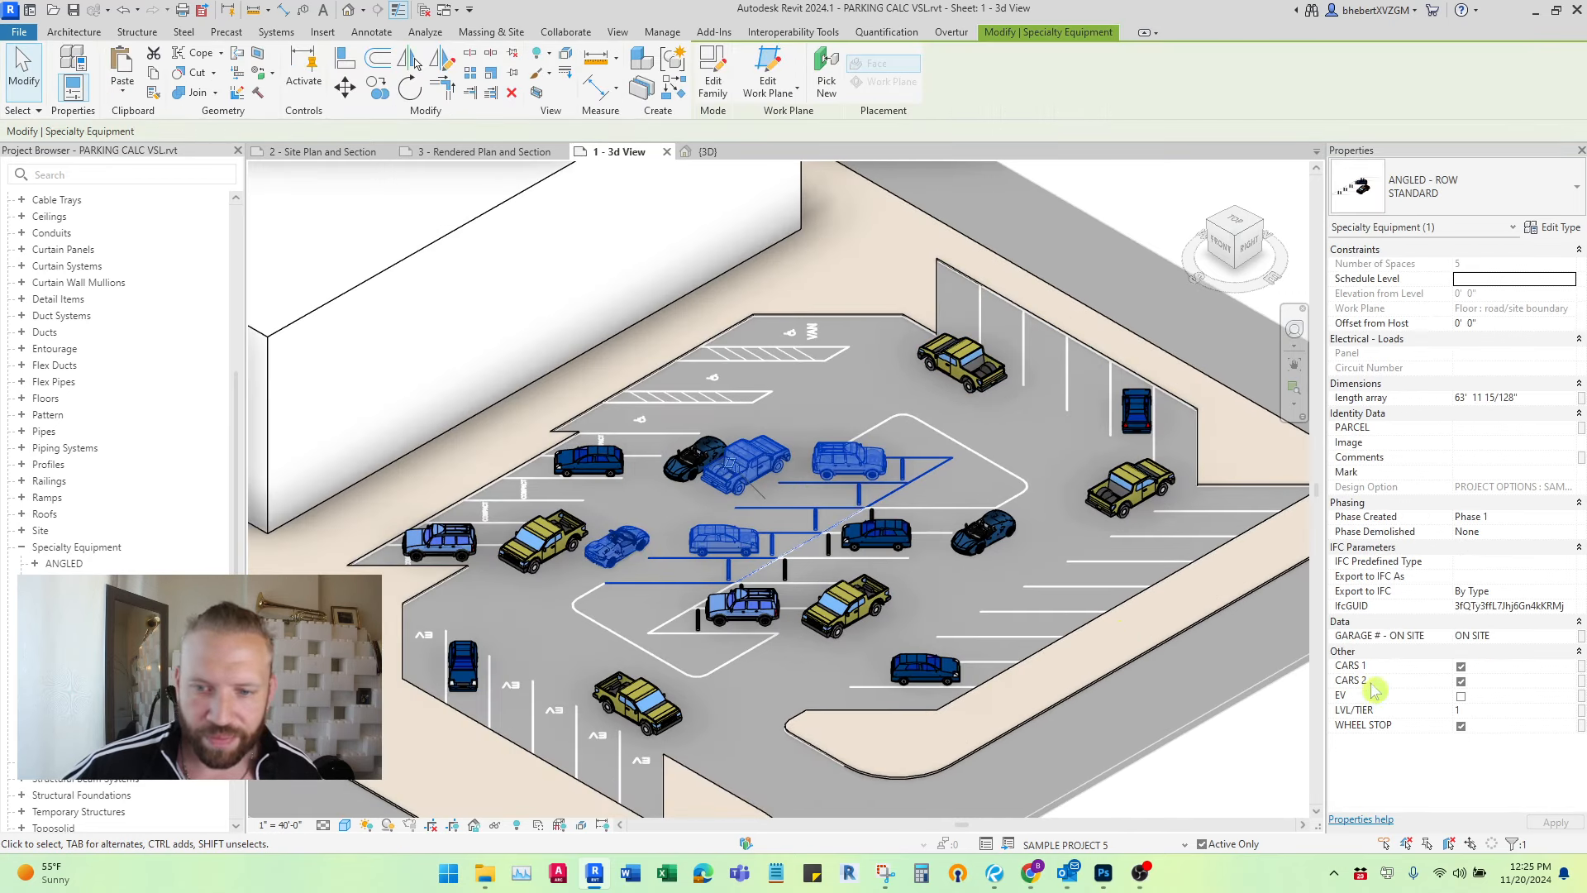
scroll(785, 529, up, 2)
click(1461, 681)
click(1461, 681)
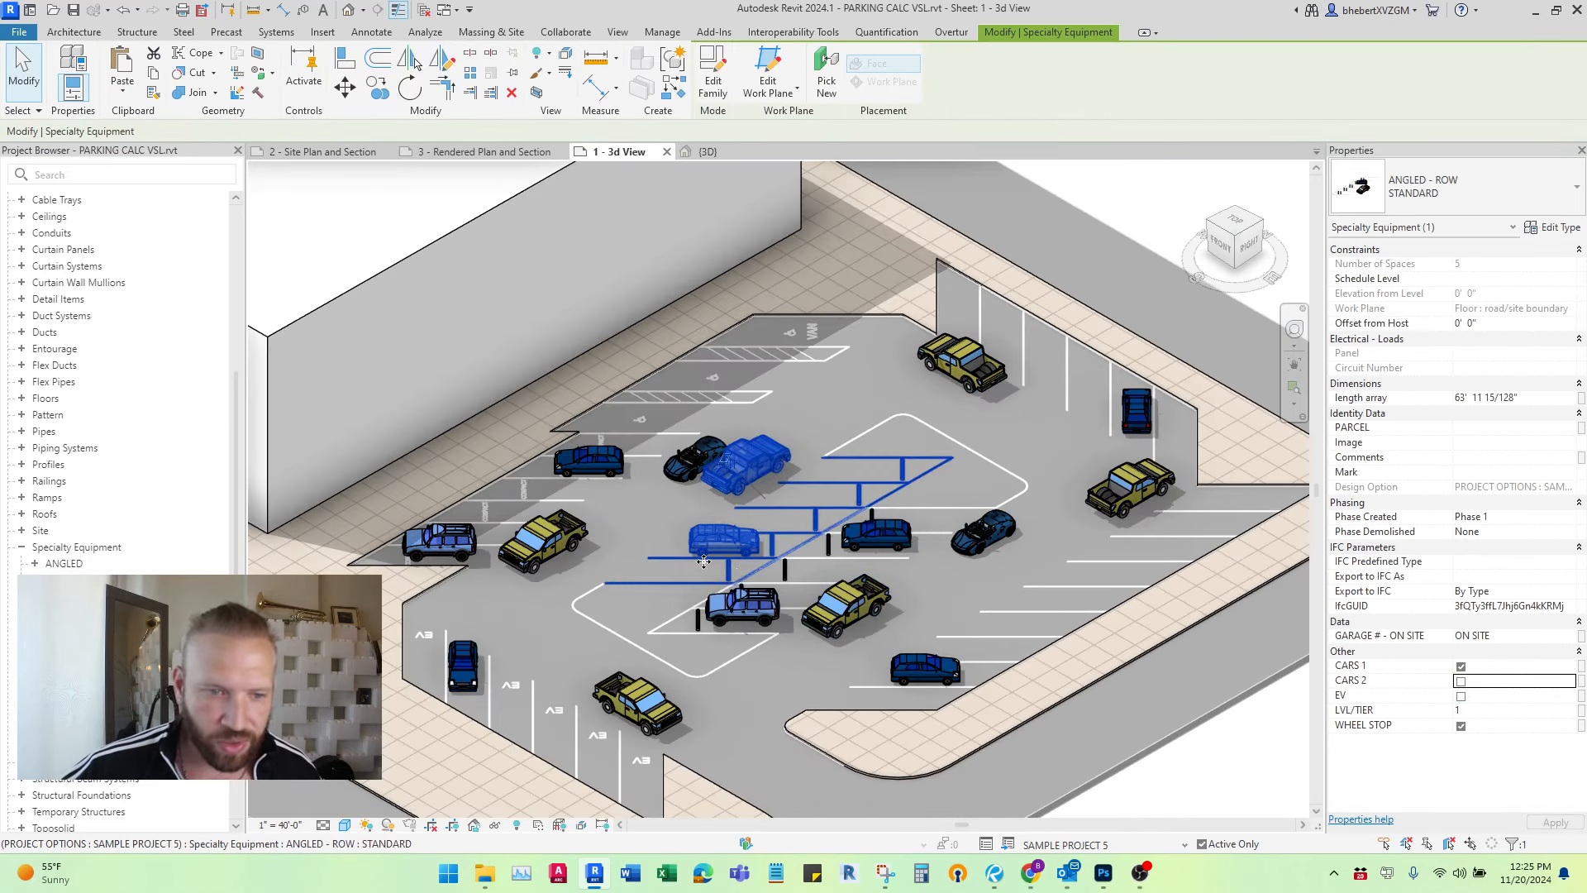
Step: Turn off CARS 1 and CARS 2 for the compact angled row beside the building and deselect it
click(513, 504)
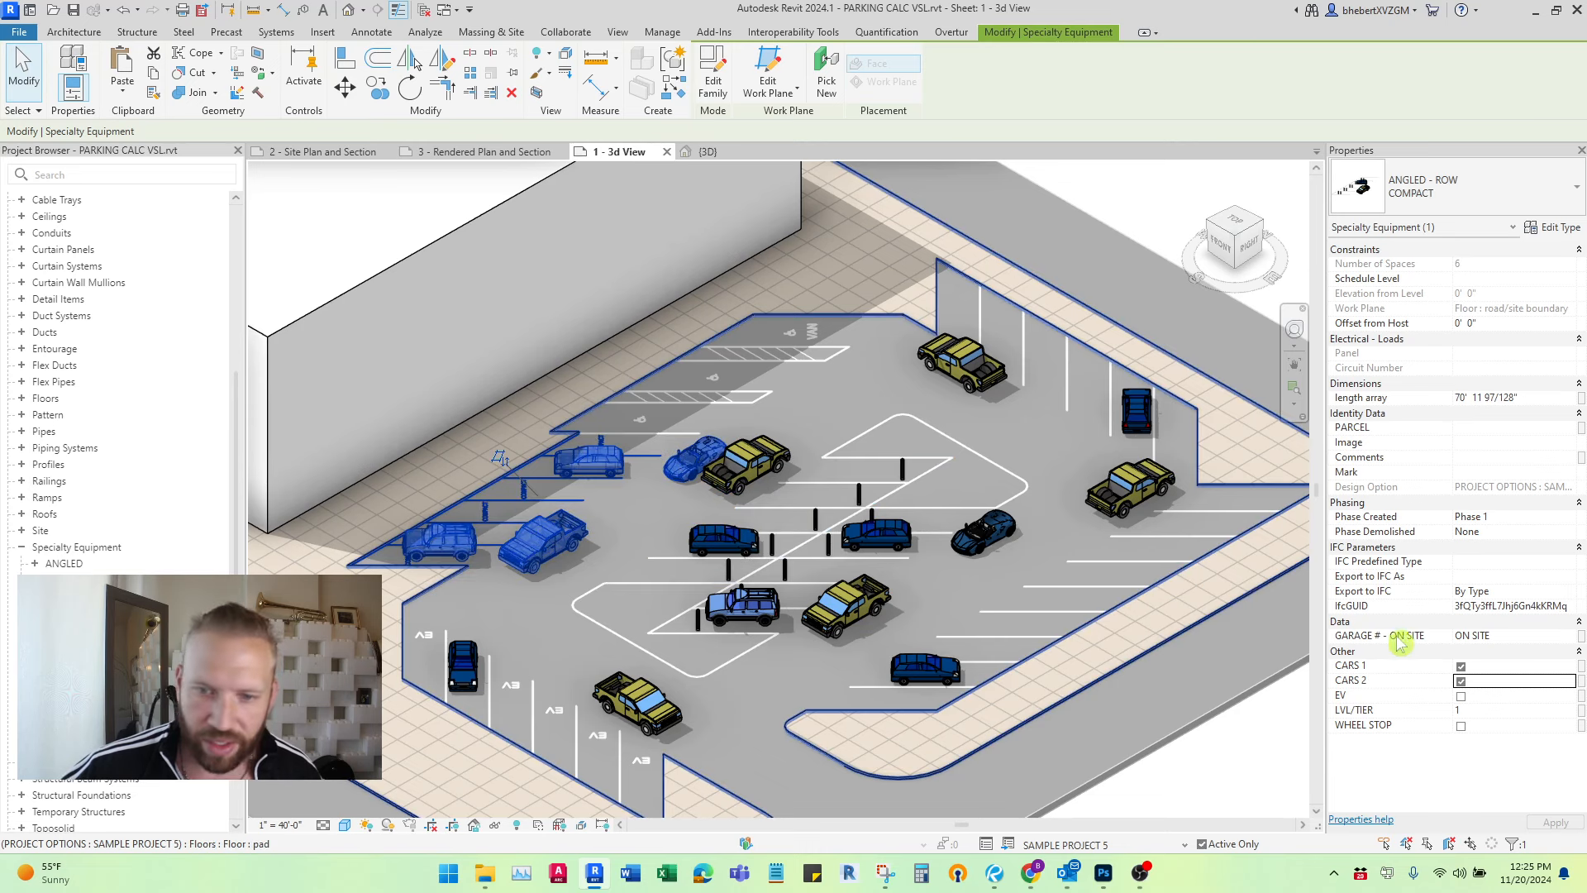
click(1462, 667)
click(1462, 682)
scroll(744, 529, down, 3)
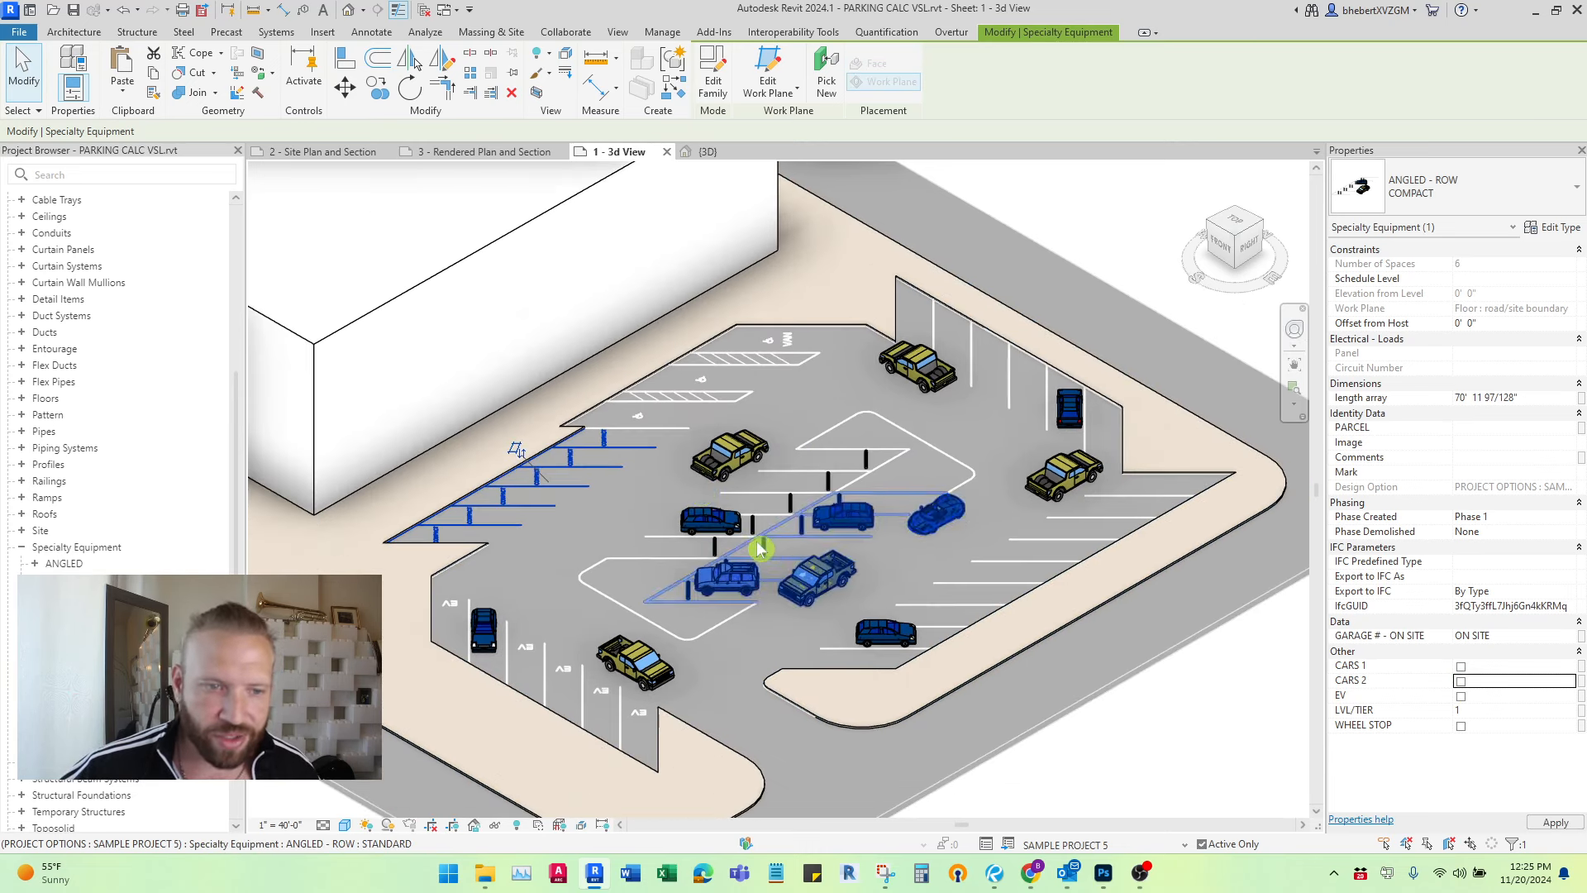
key(Escape)
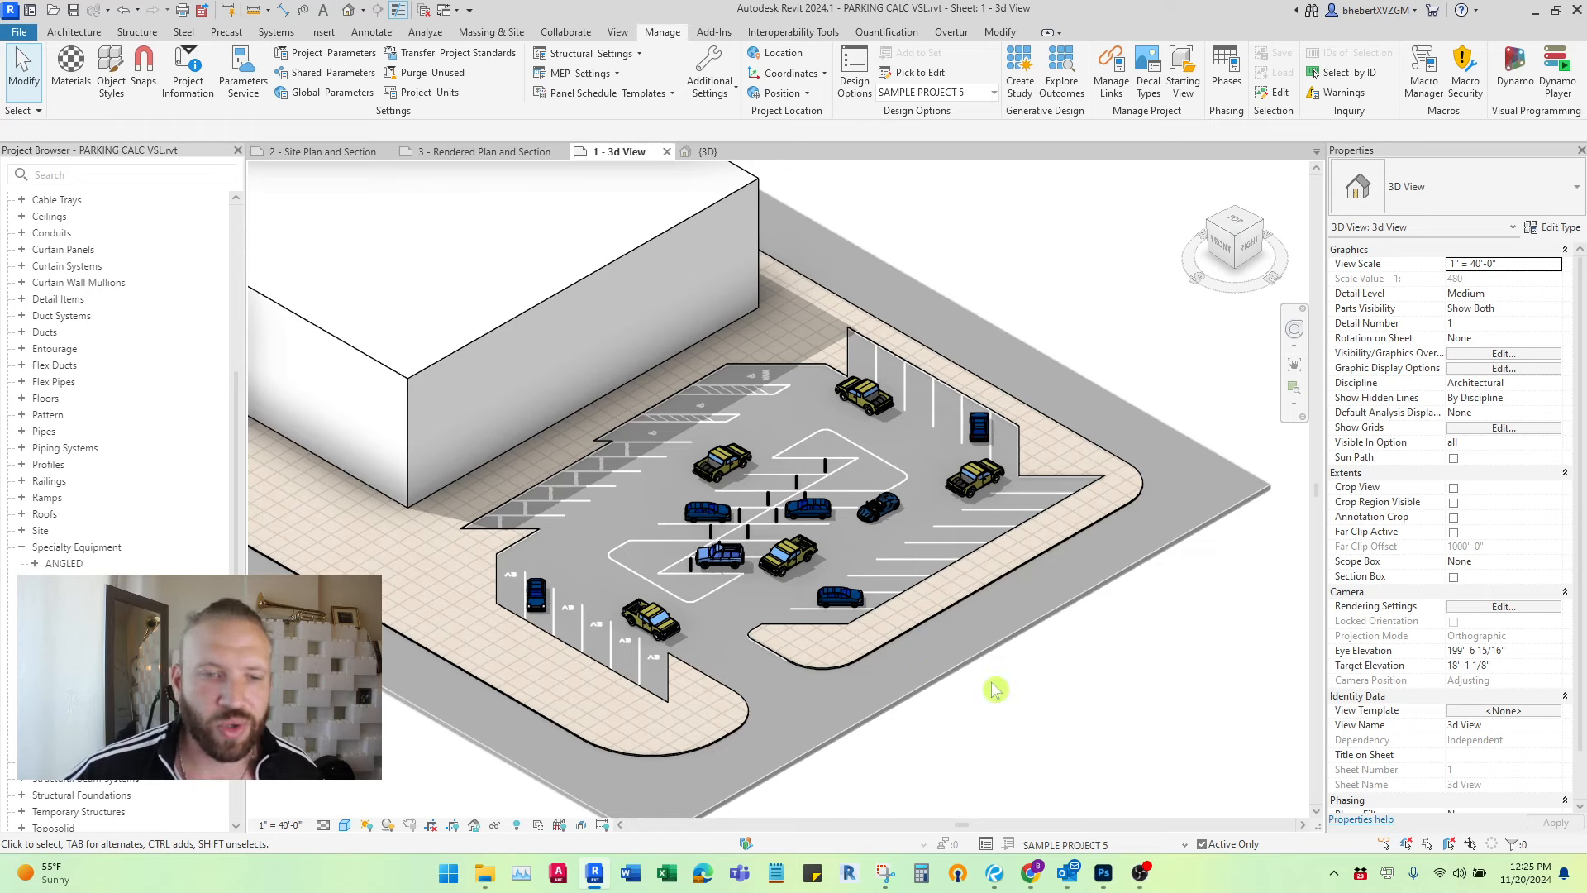
Step: Make SAMPLE PROJECT 2 the active design option and examine its street parking around the green square in the default {3D} view
scroll(882, 548, down, 2)
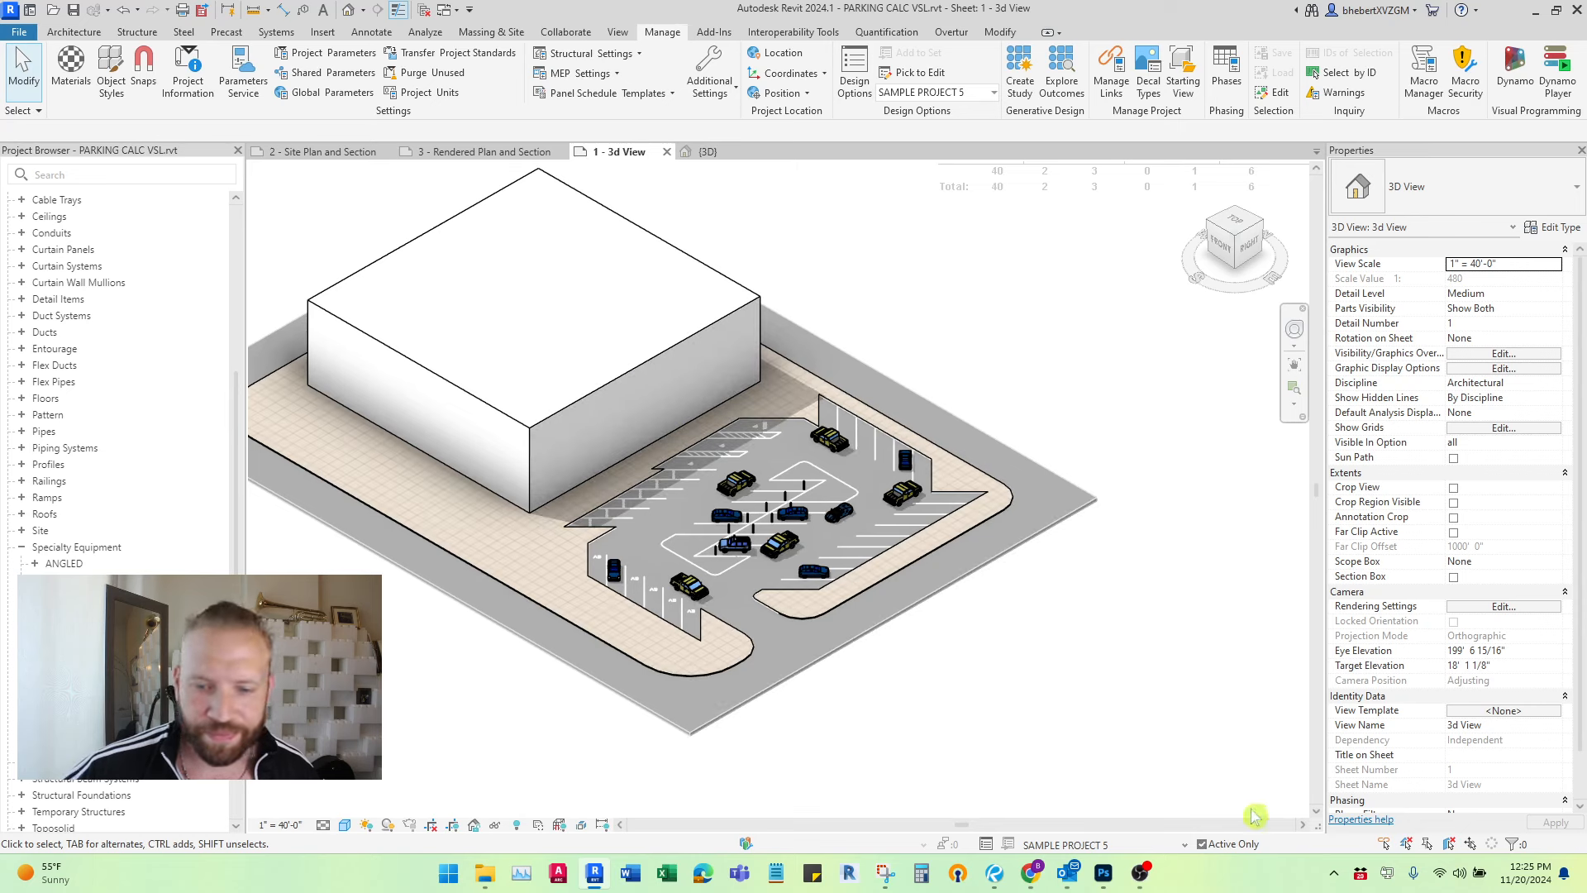
click(1186, 845)
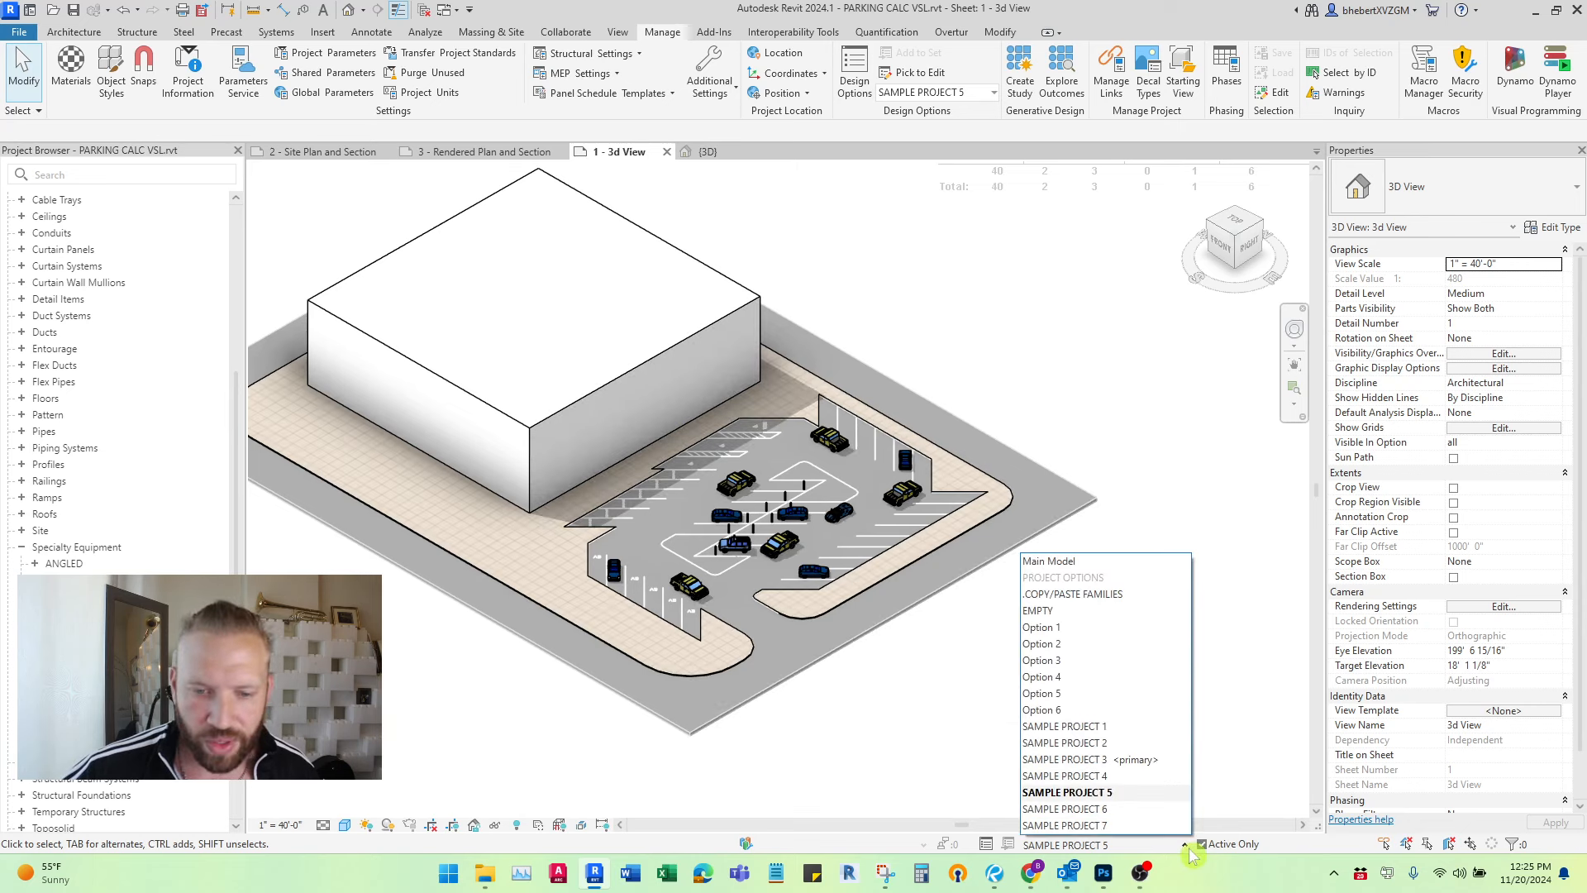
click(1119, 745)
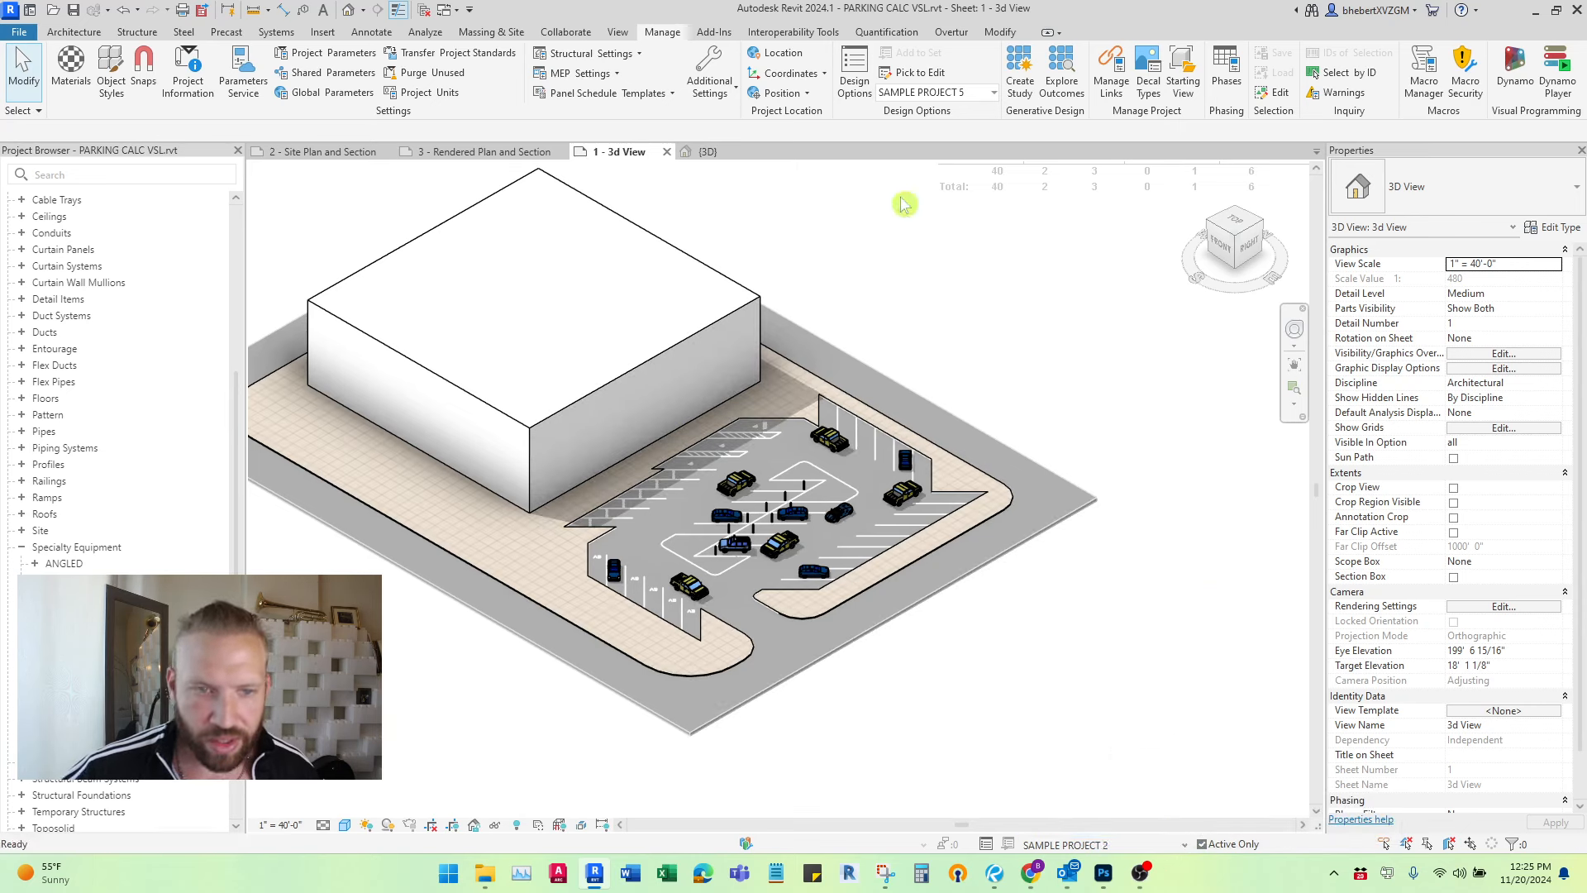
click(735, 157)
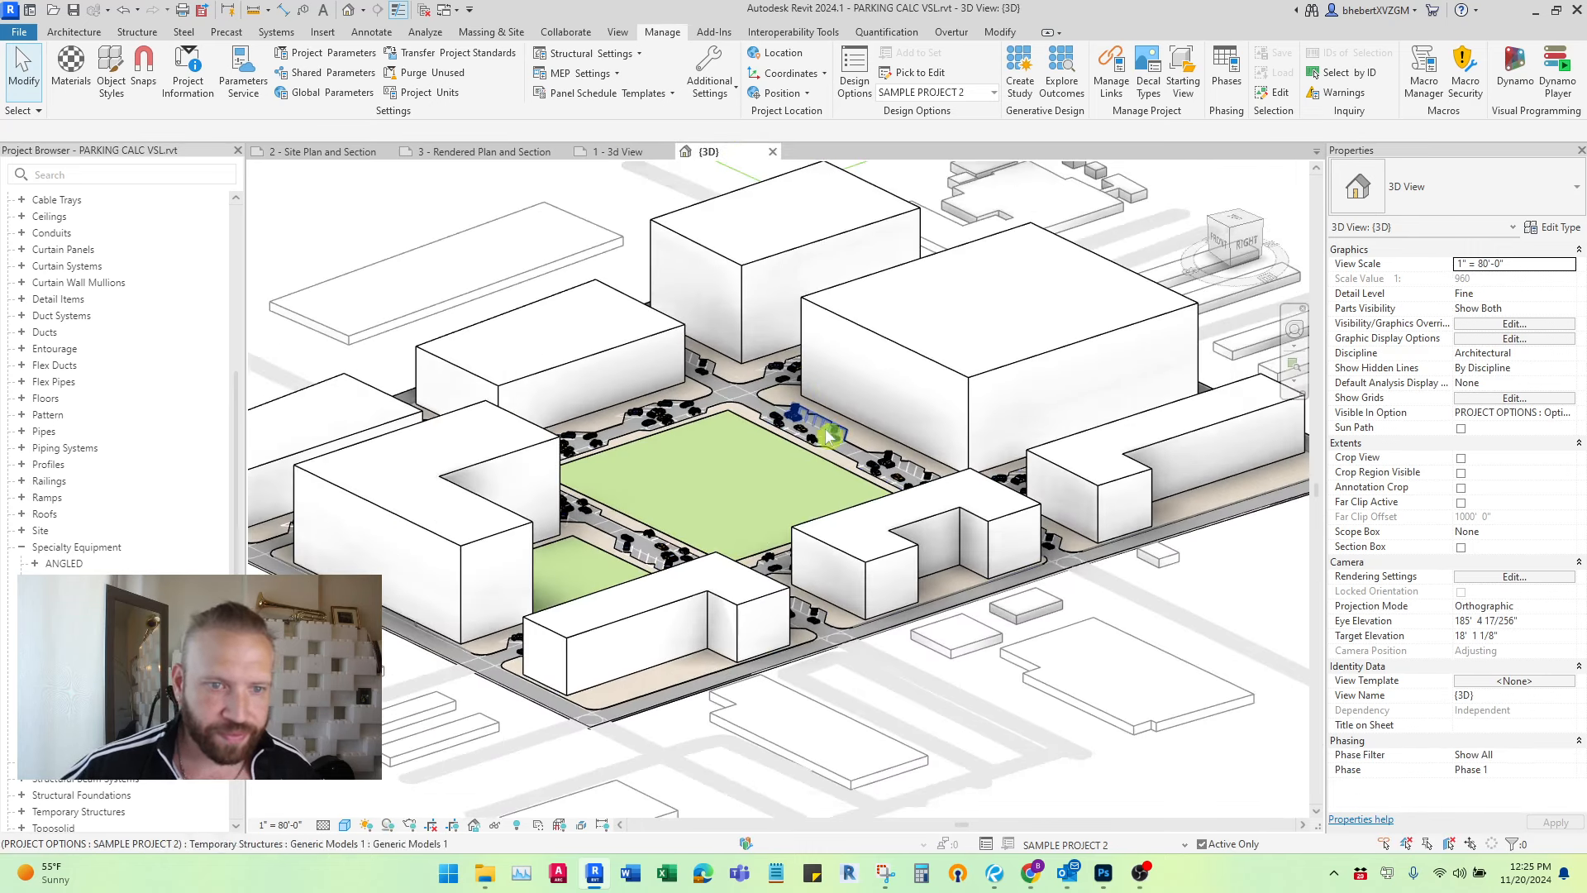
scroll(695, 432, up, 5)
scroll(691, 426, up, 4)
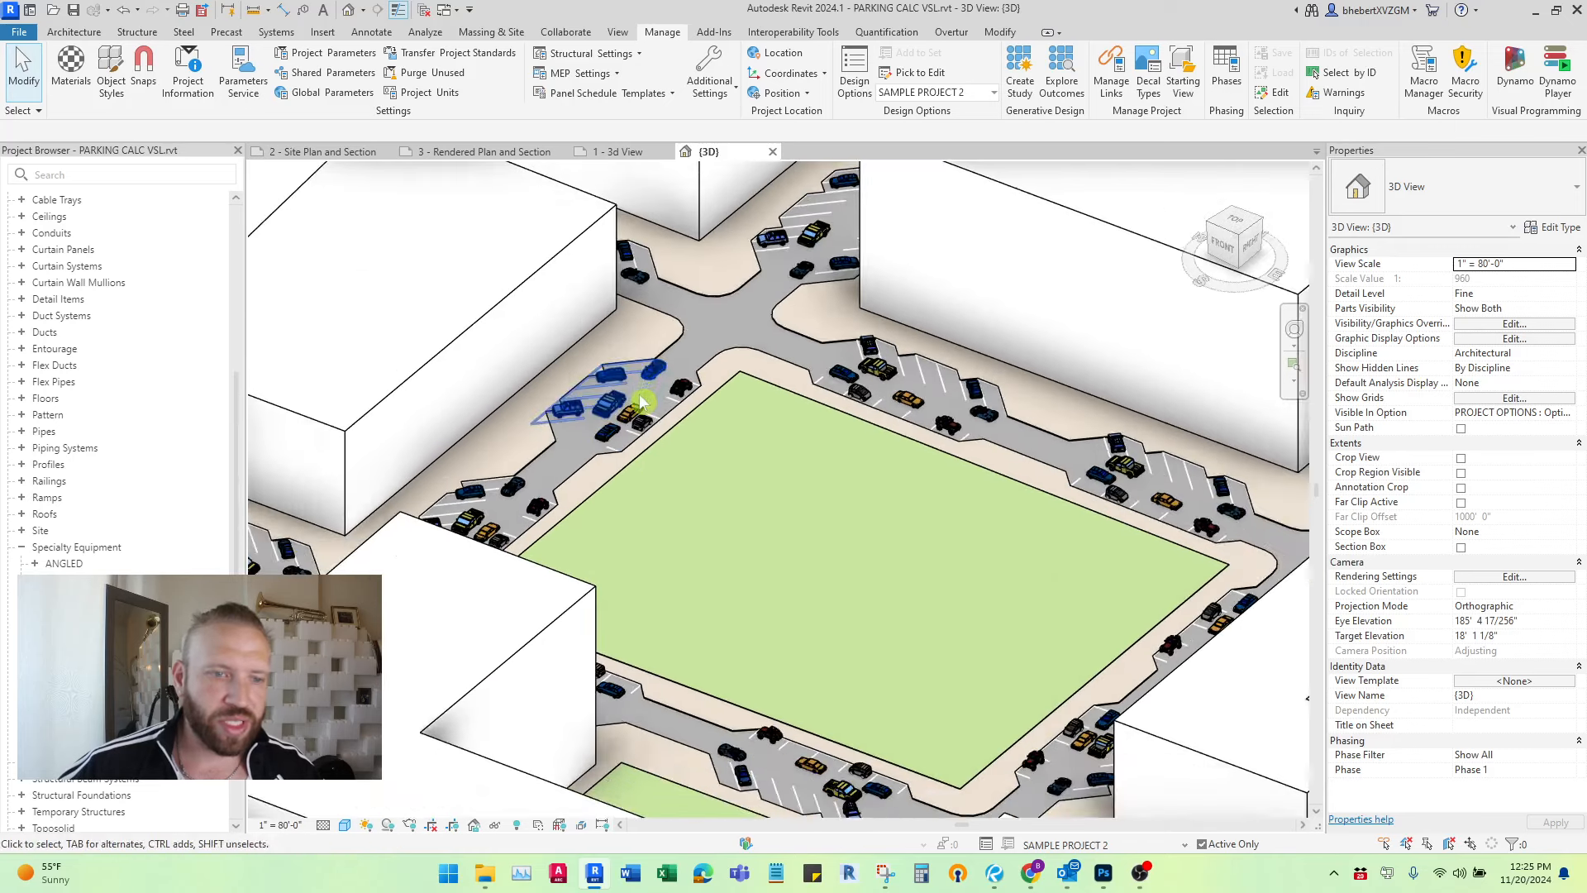
Step: Examine the parked cars and angled stalls along the streets around the green square from several angles, up close and from afar
shift+middle_drag(632, 413, 914, 464)
scroll(708, 298, up, 6)
scroll(514, 315, down, 10)
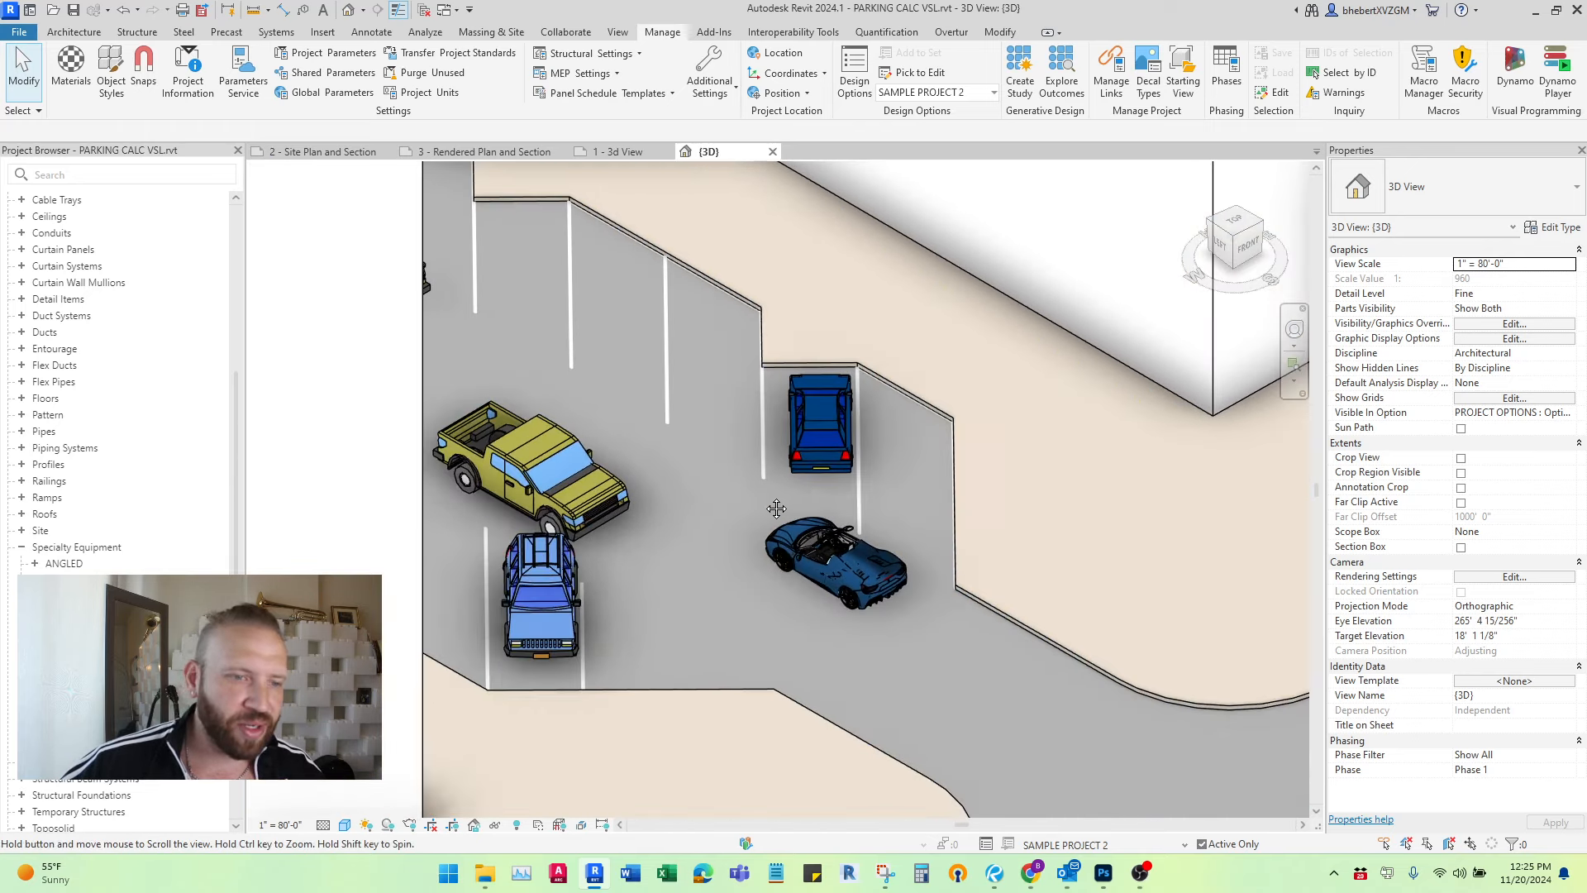
middle_drag(716, 383, 893, 626)
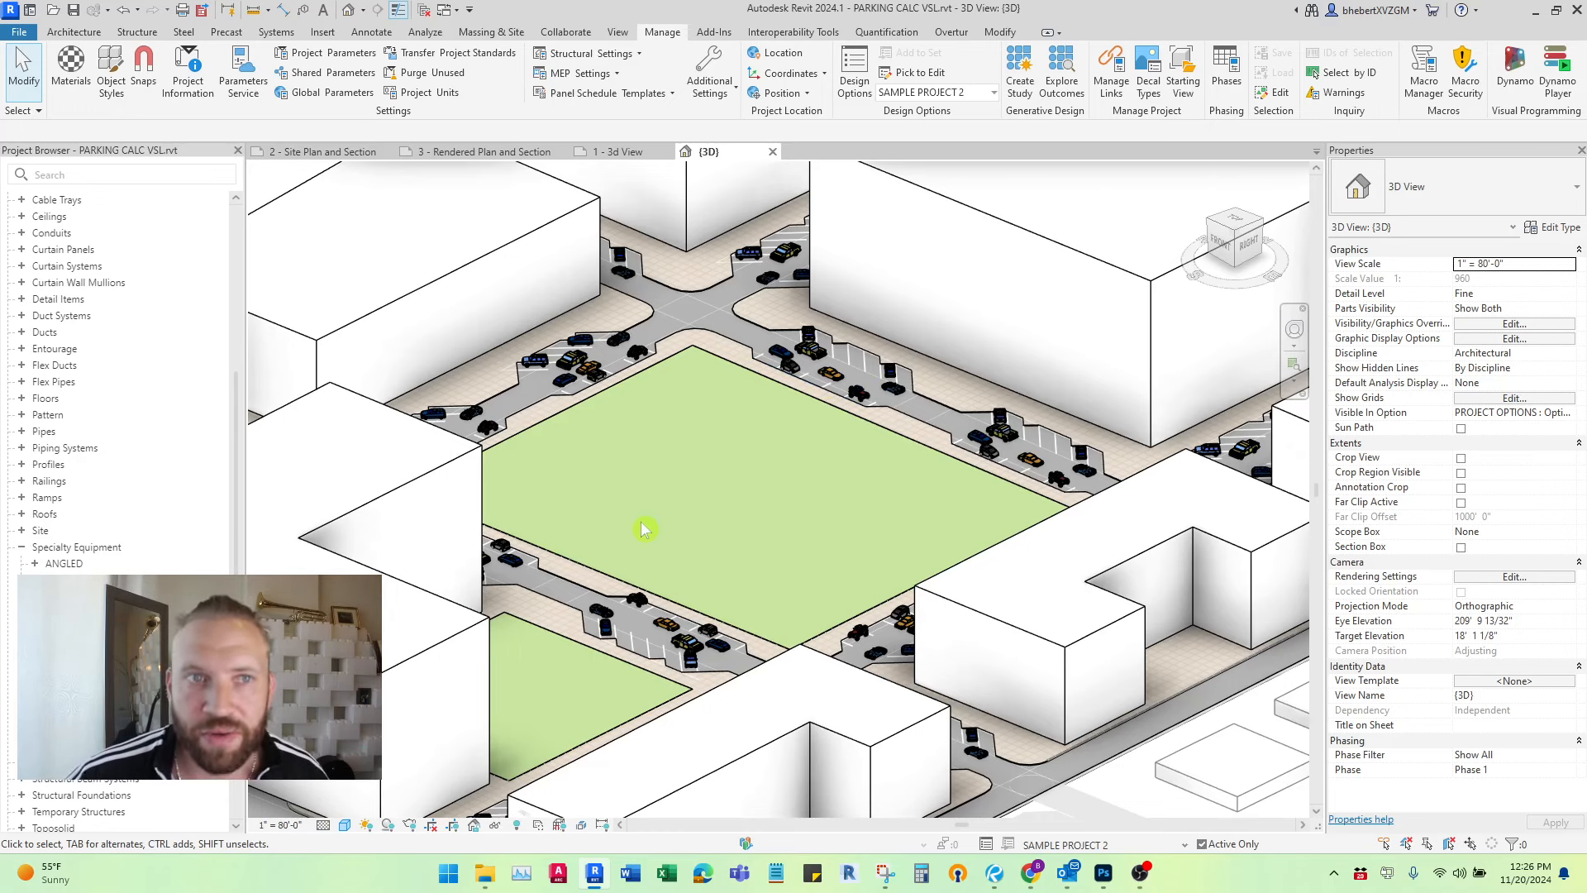
scroll(454, 537, down, 3)
Step: Display the Site Plan and Section sheet with SAMPLE PROJECT 4 as the active design option and inspect its angled parking lot
click(620, 152)
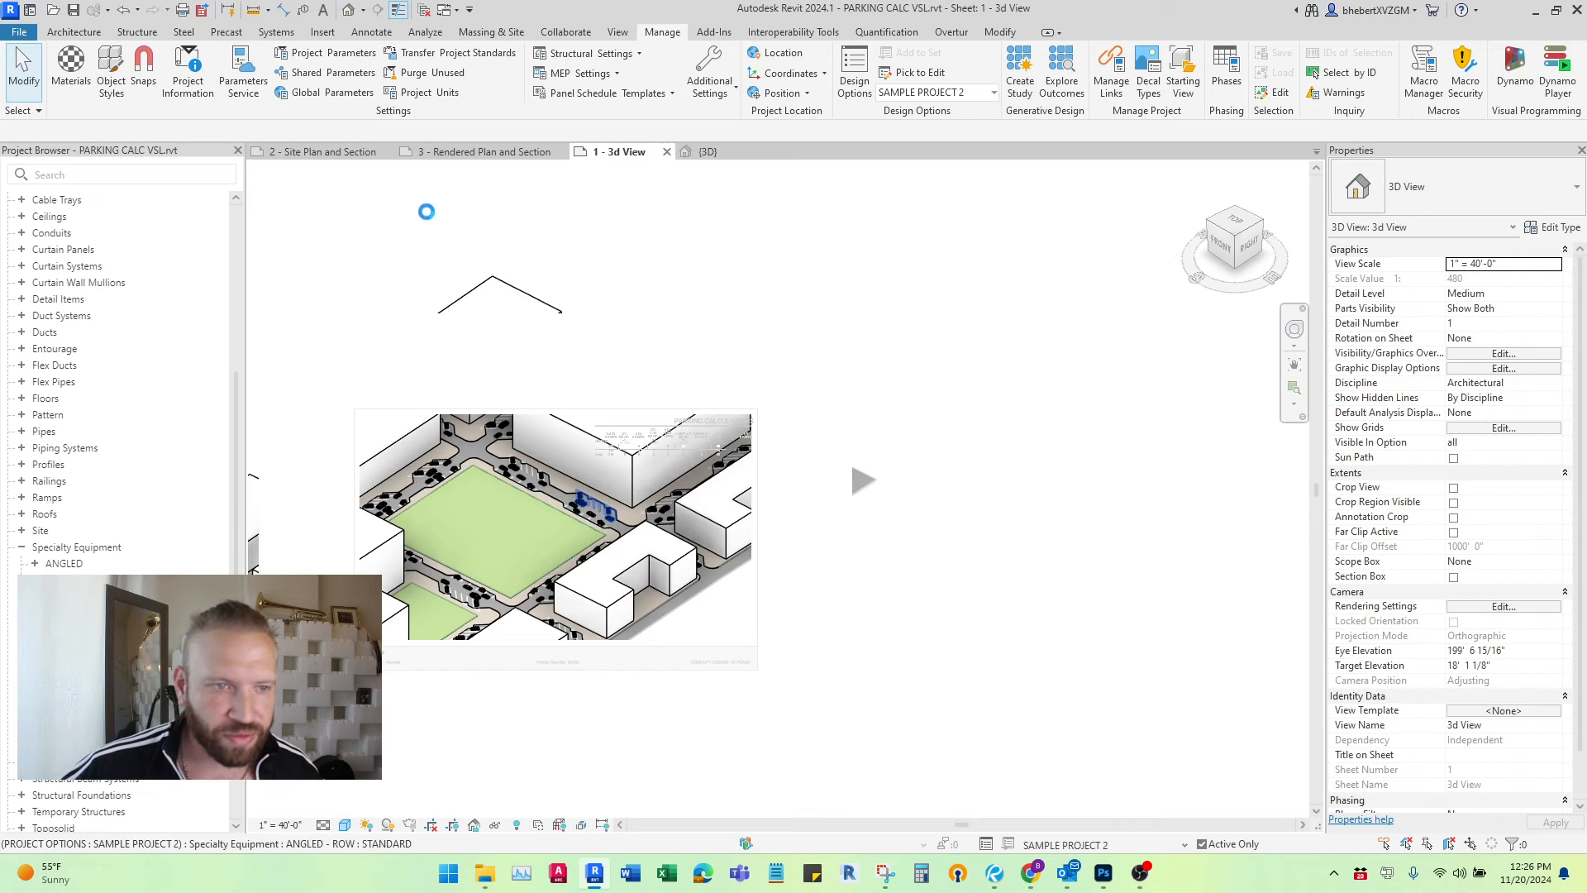
click(349, 156)
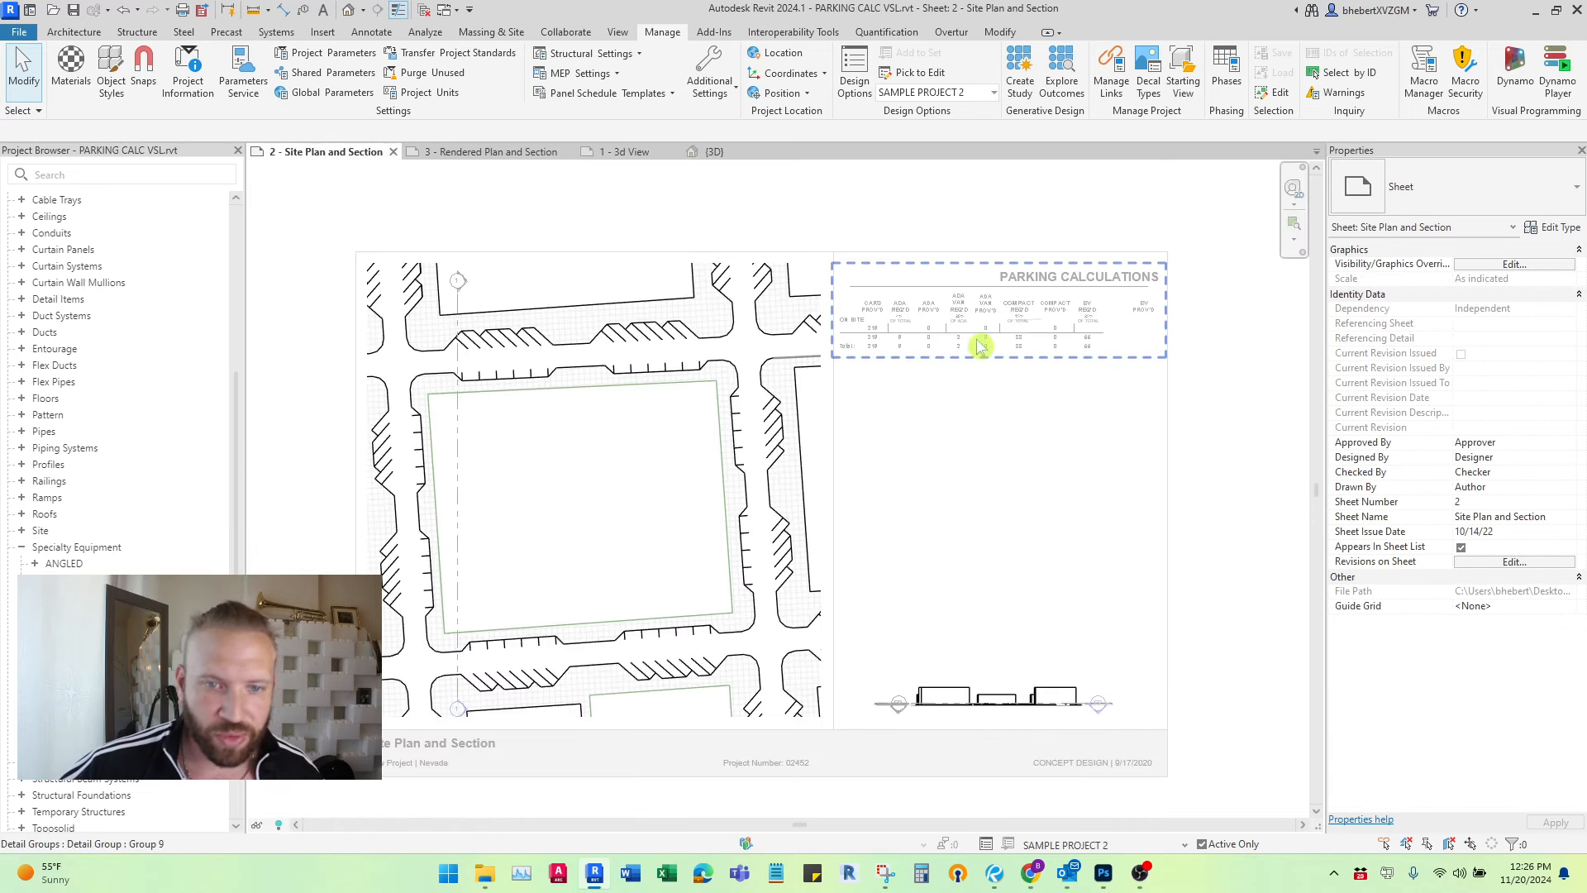
click(1184, 844)
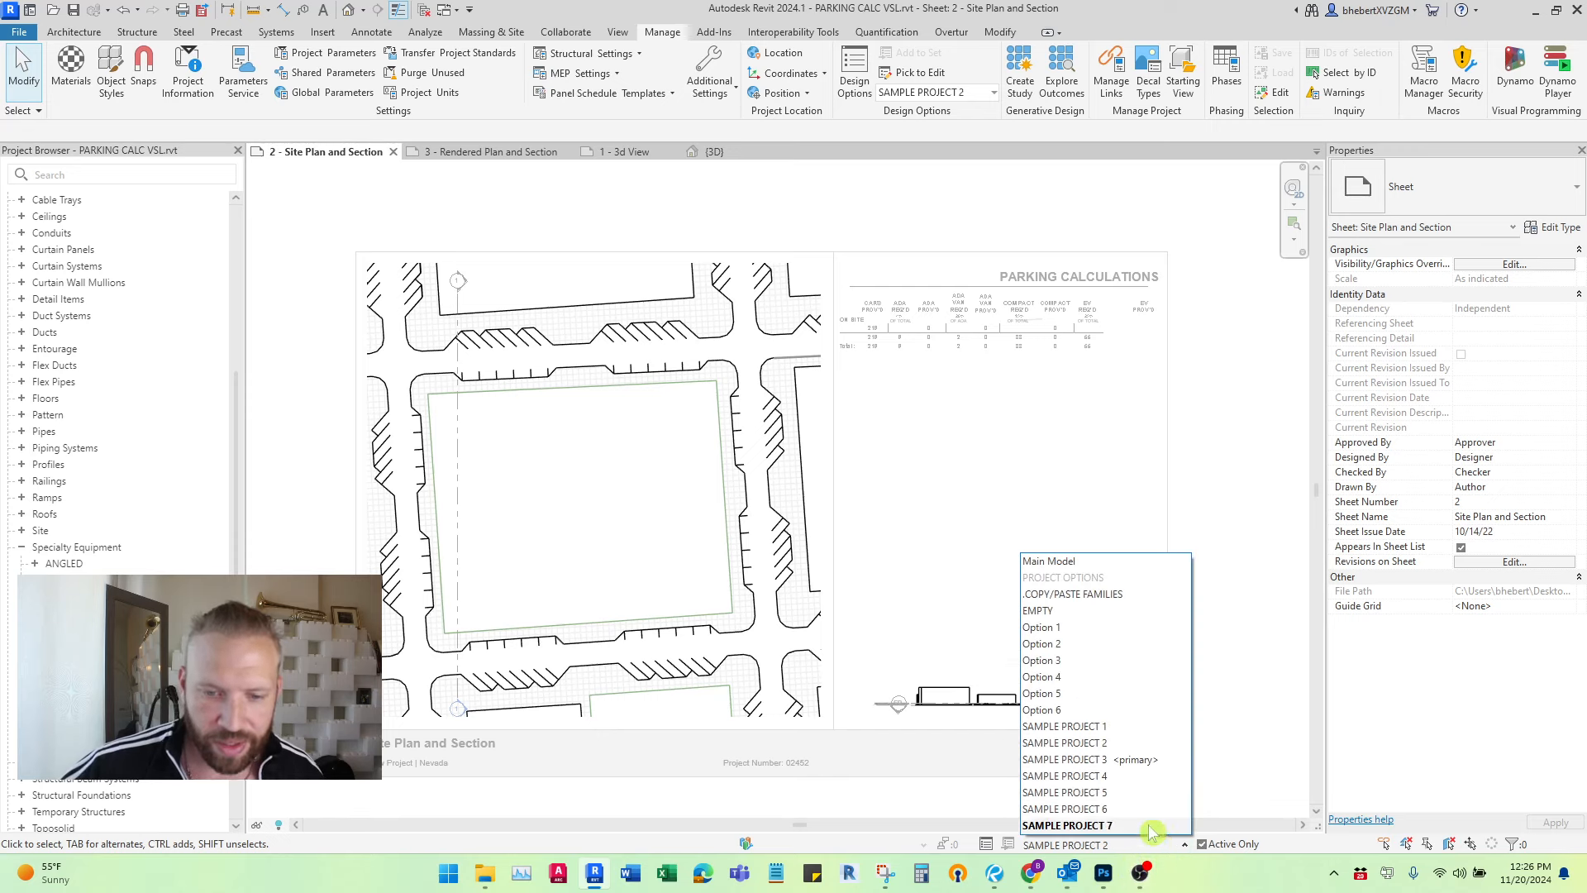
click(1125, 777)
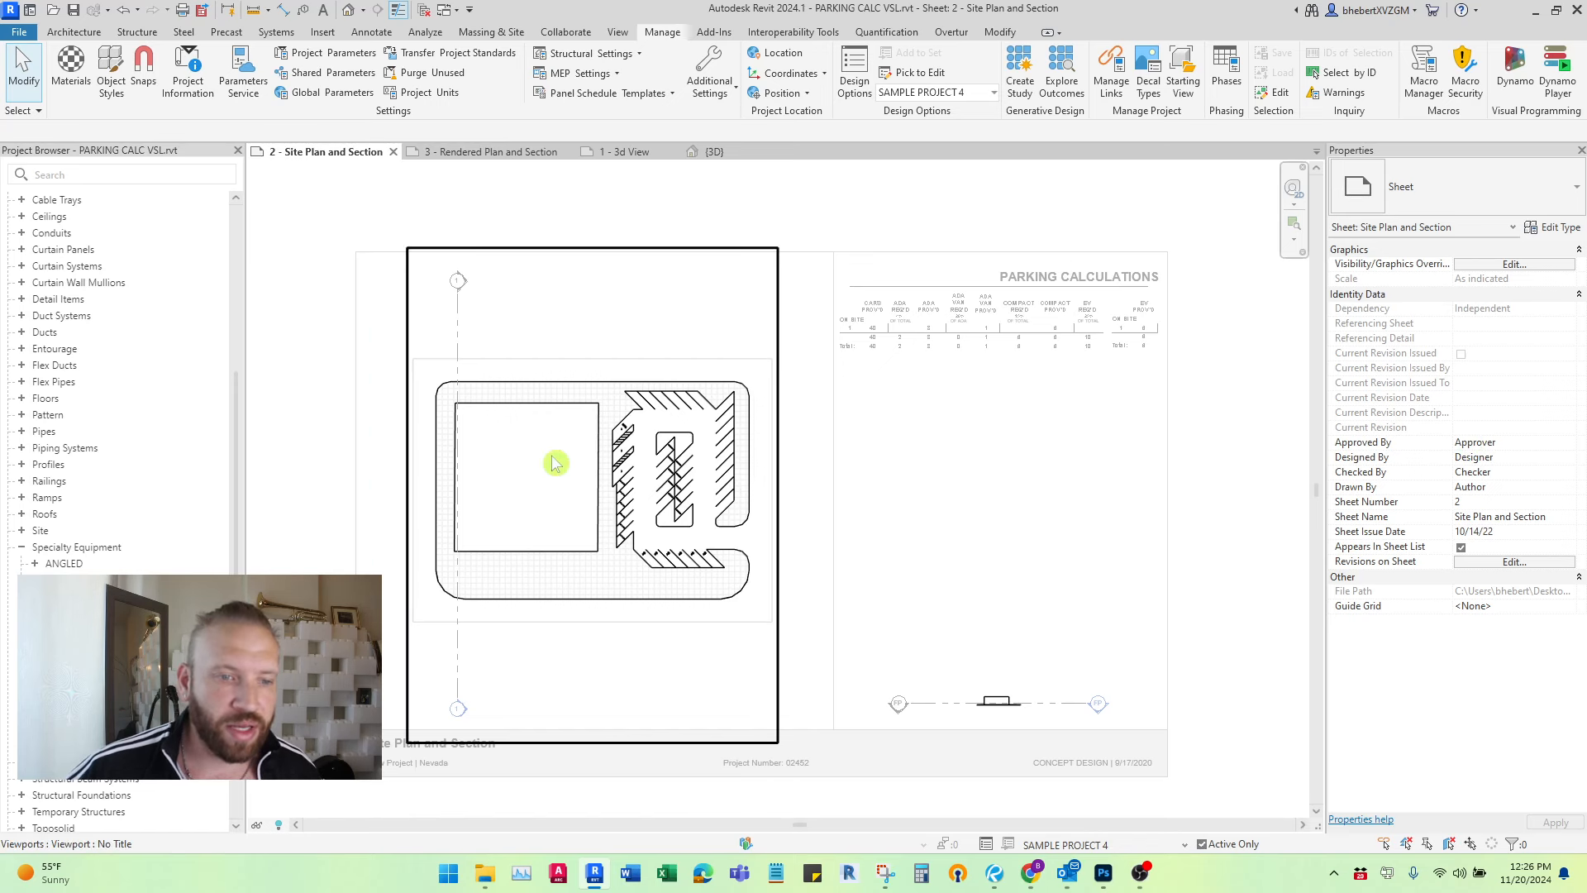
scroll(554, 460, up, 2)
scroll(712, 468, up, 1)
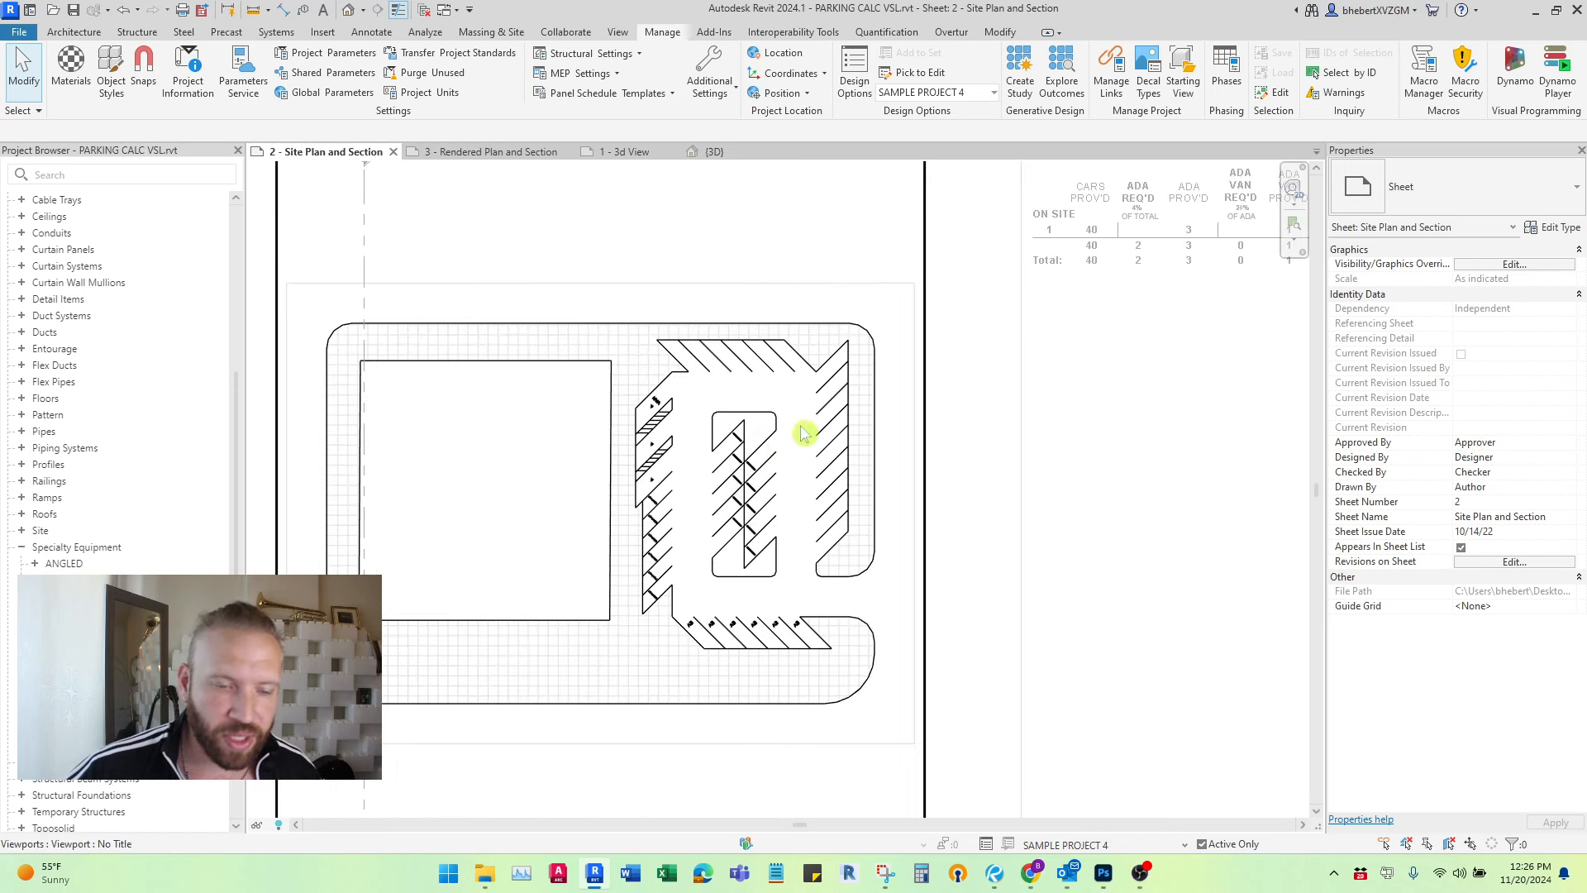
scroll(688, 514, down, 2)
Step: Display the Rendered Plan and Section sheet and make SAMPLE PROJECT 5 the active design option
click(487, 151)
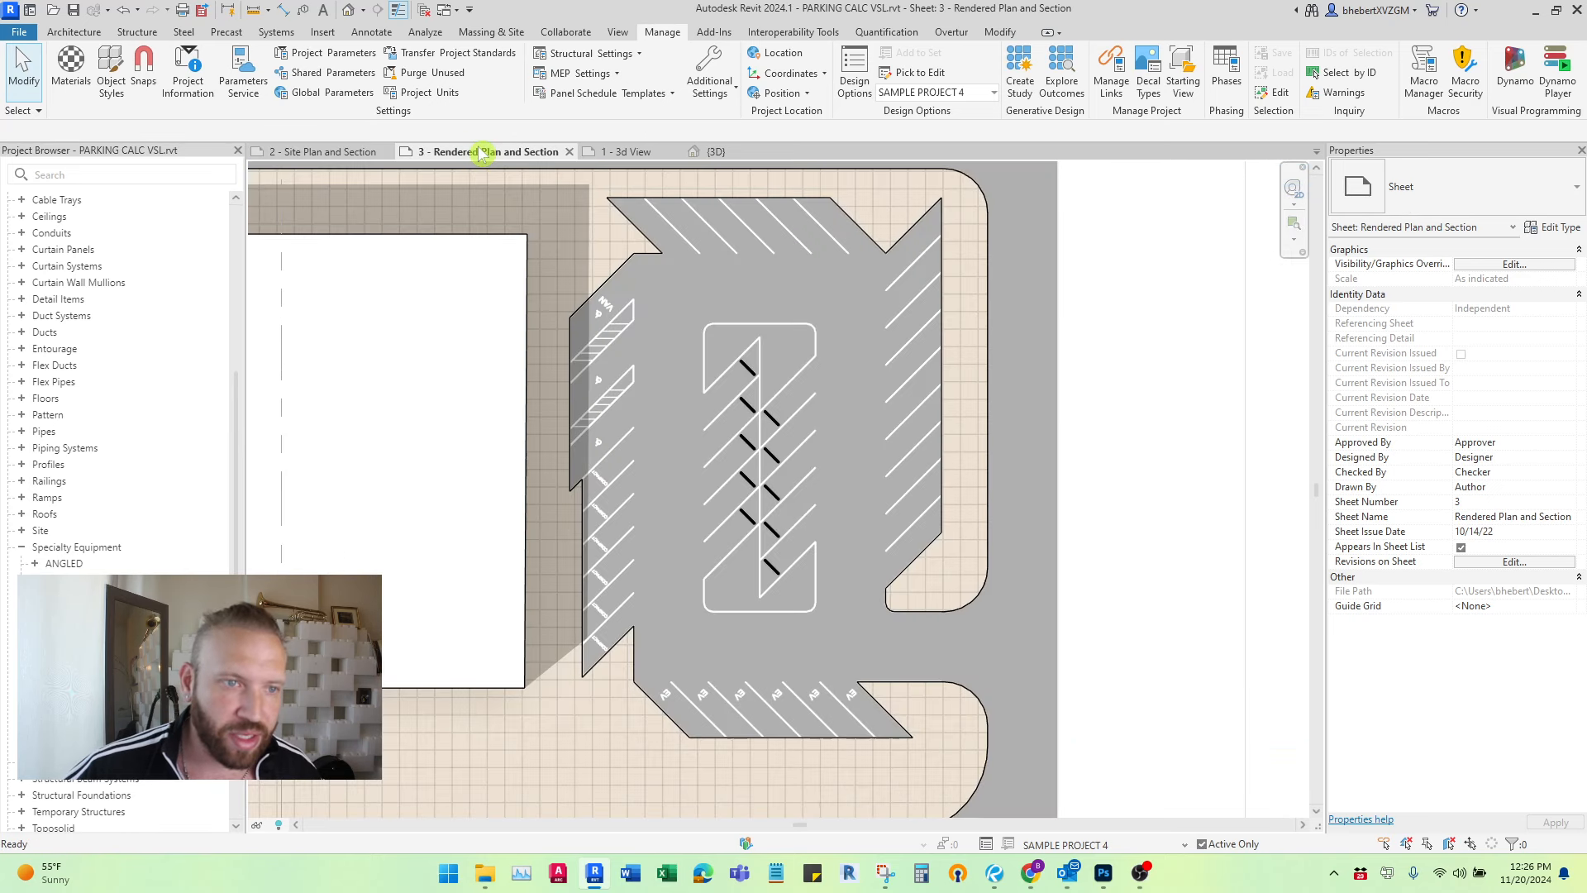
click(1186, 844)
click(1119, 792)
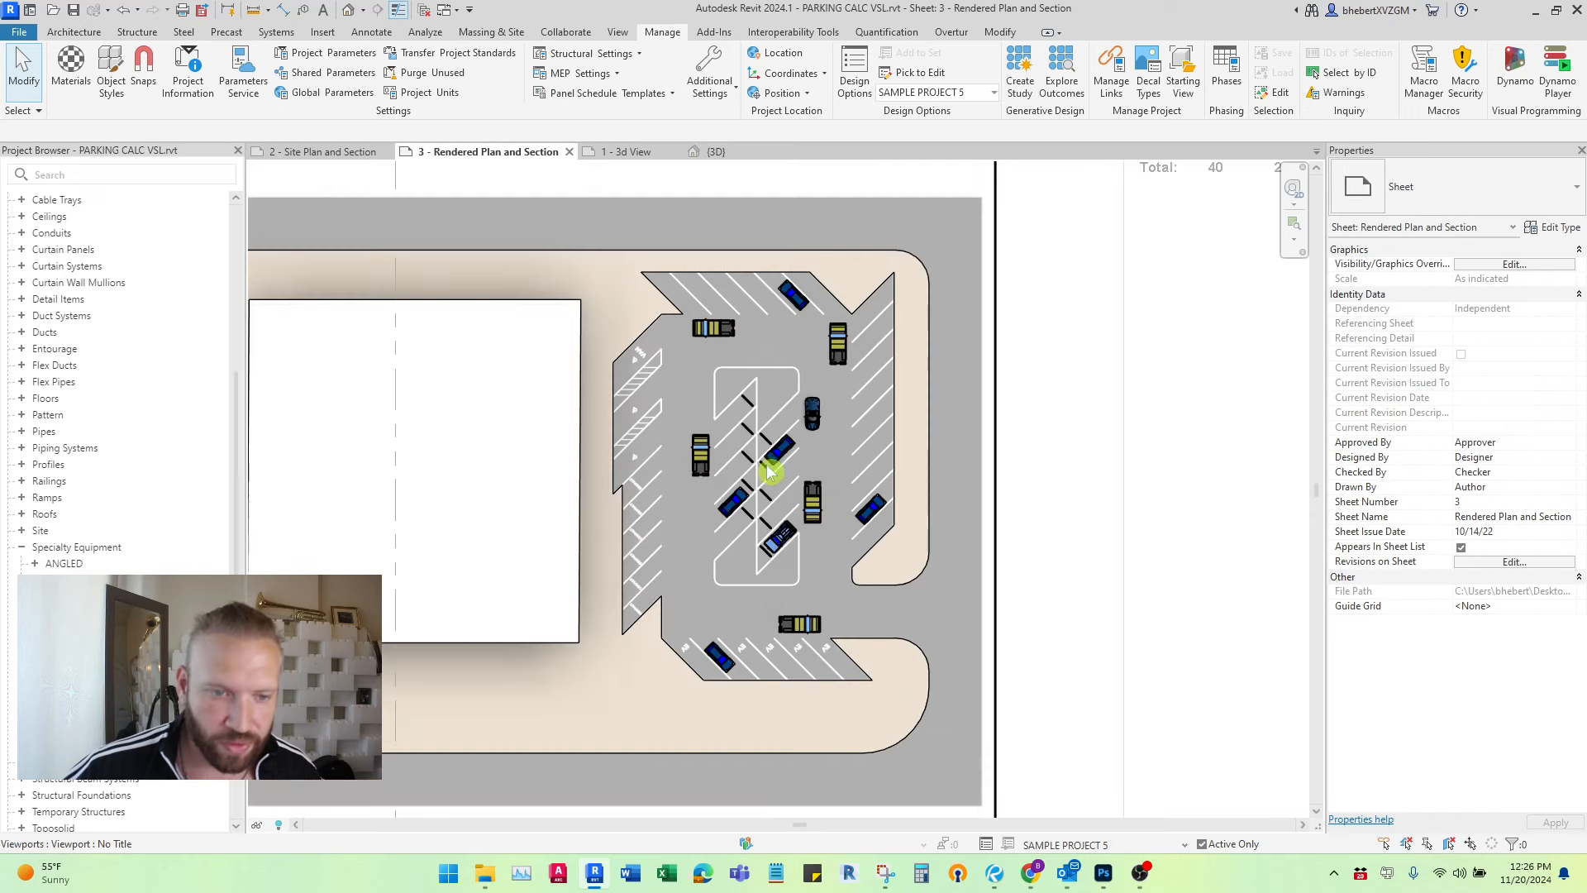
Step: Check the Site Plan and Section sheet briefly, then review the whole Rendered Plan and Section sheet with its parking calculations
click(345, 153)
click(504, 152)
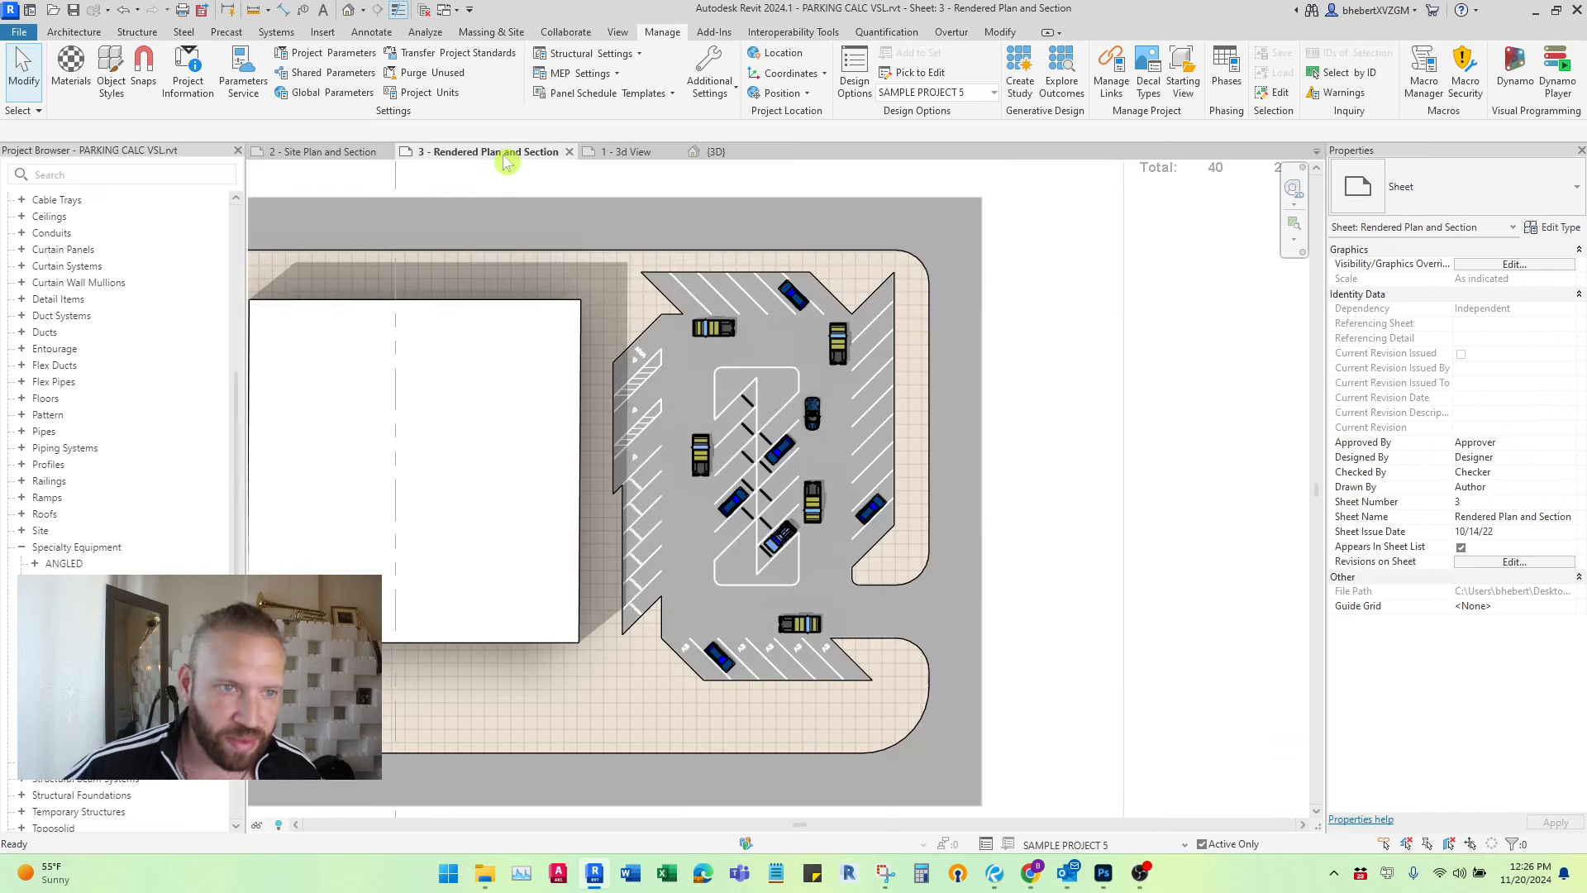
scroll(612, 347, down, 5)
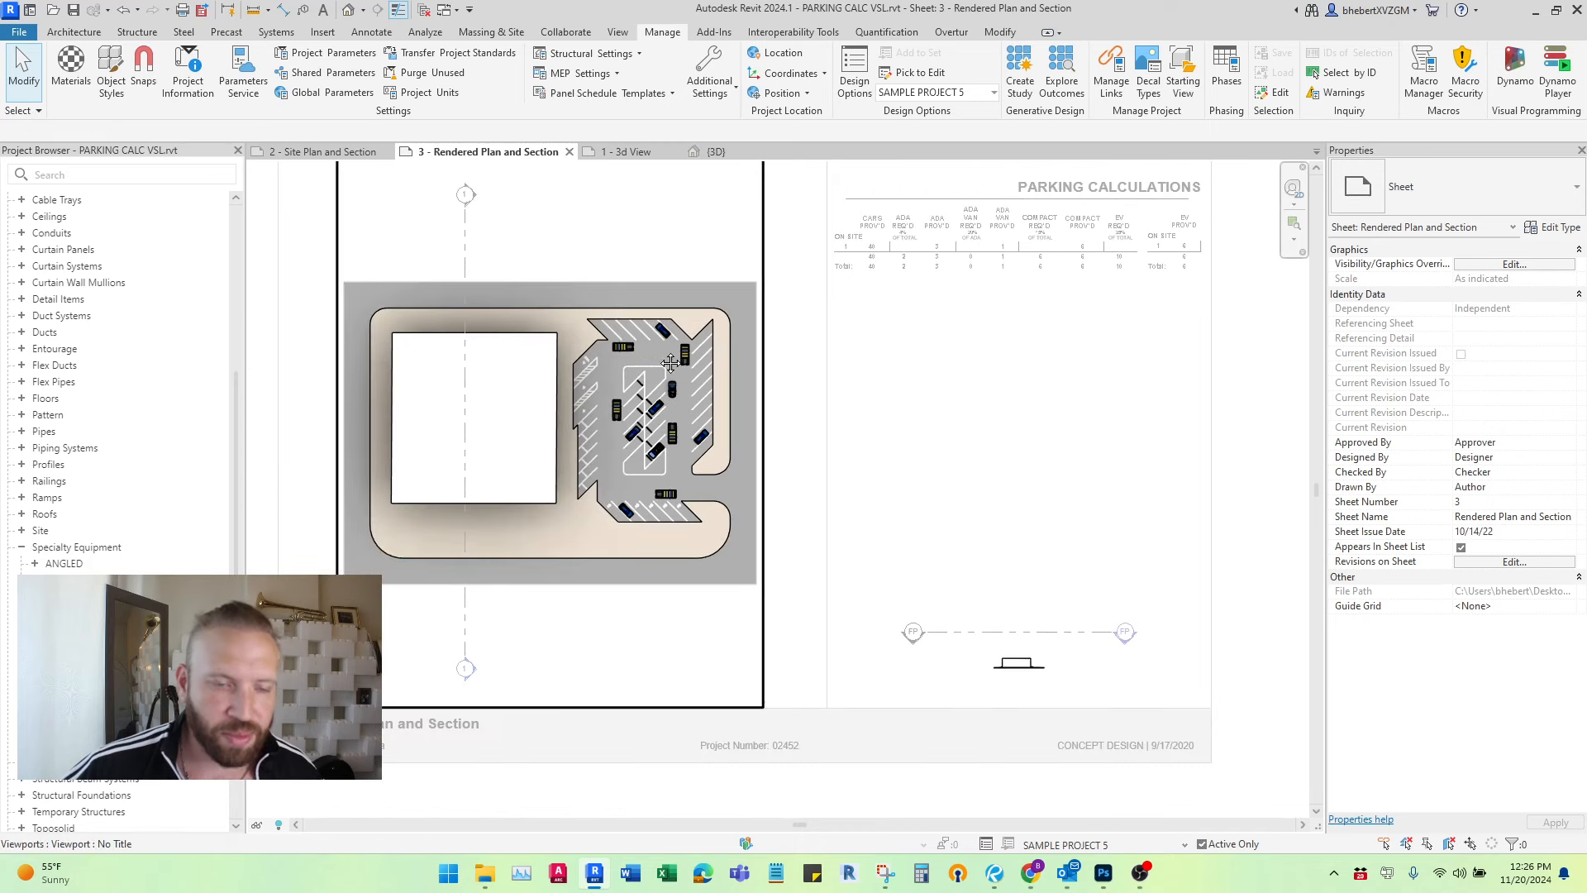
scroll(765, 340, down, 1)
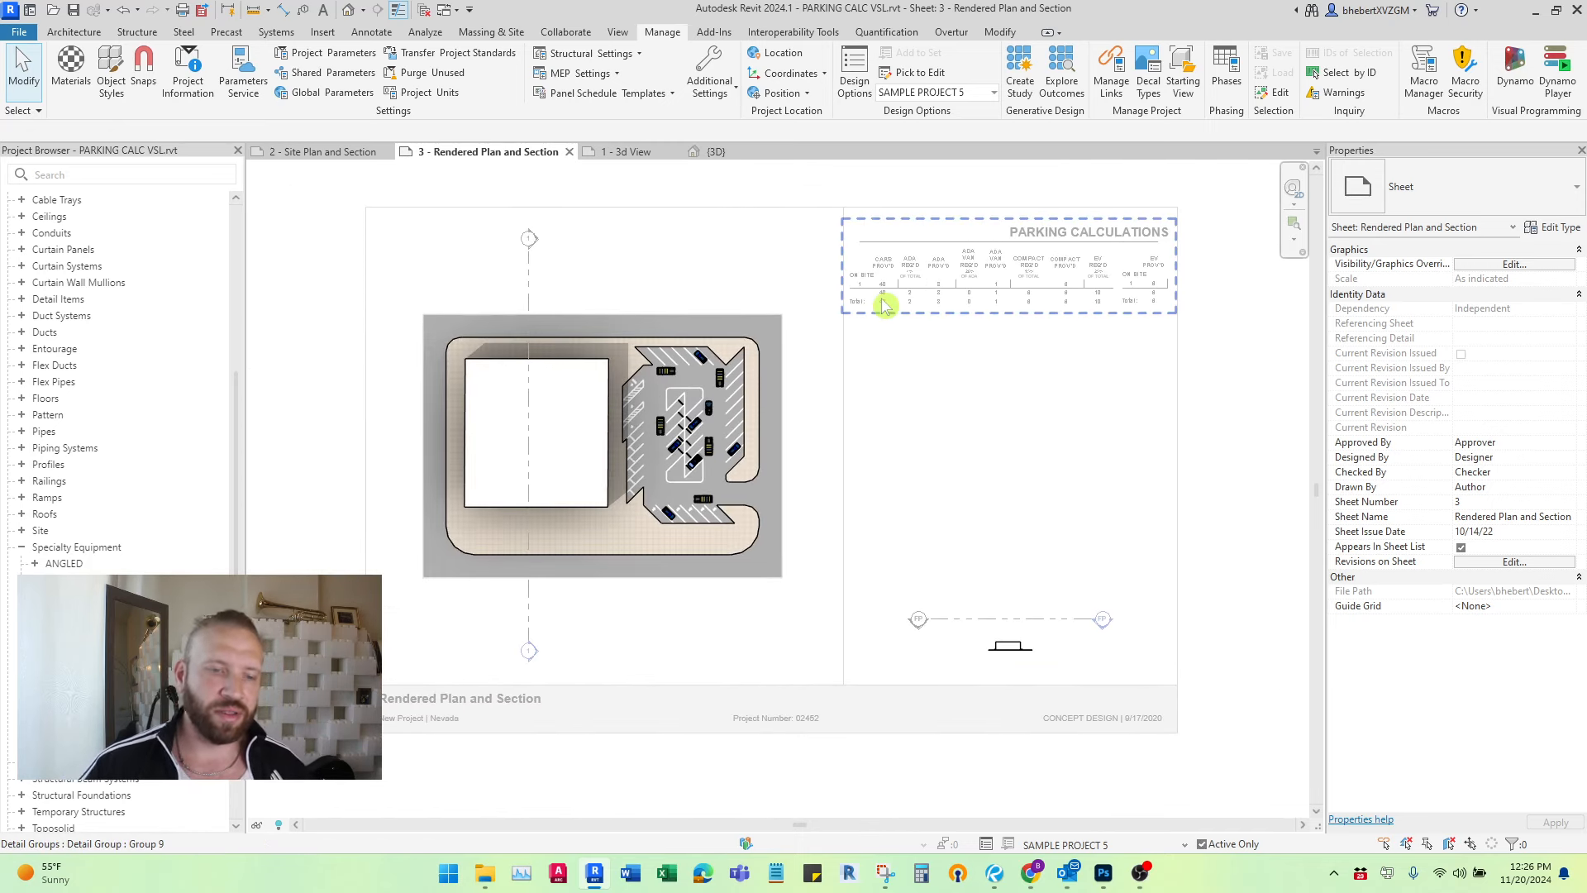
scroll(897, 379, down, 1)
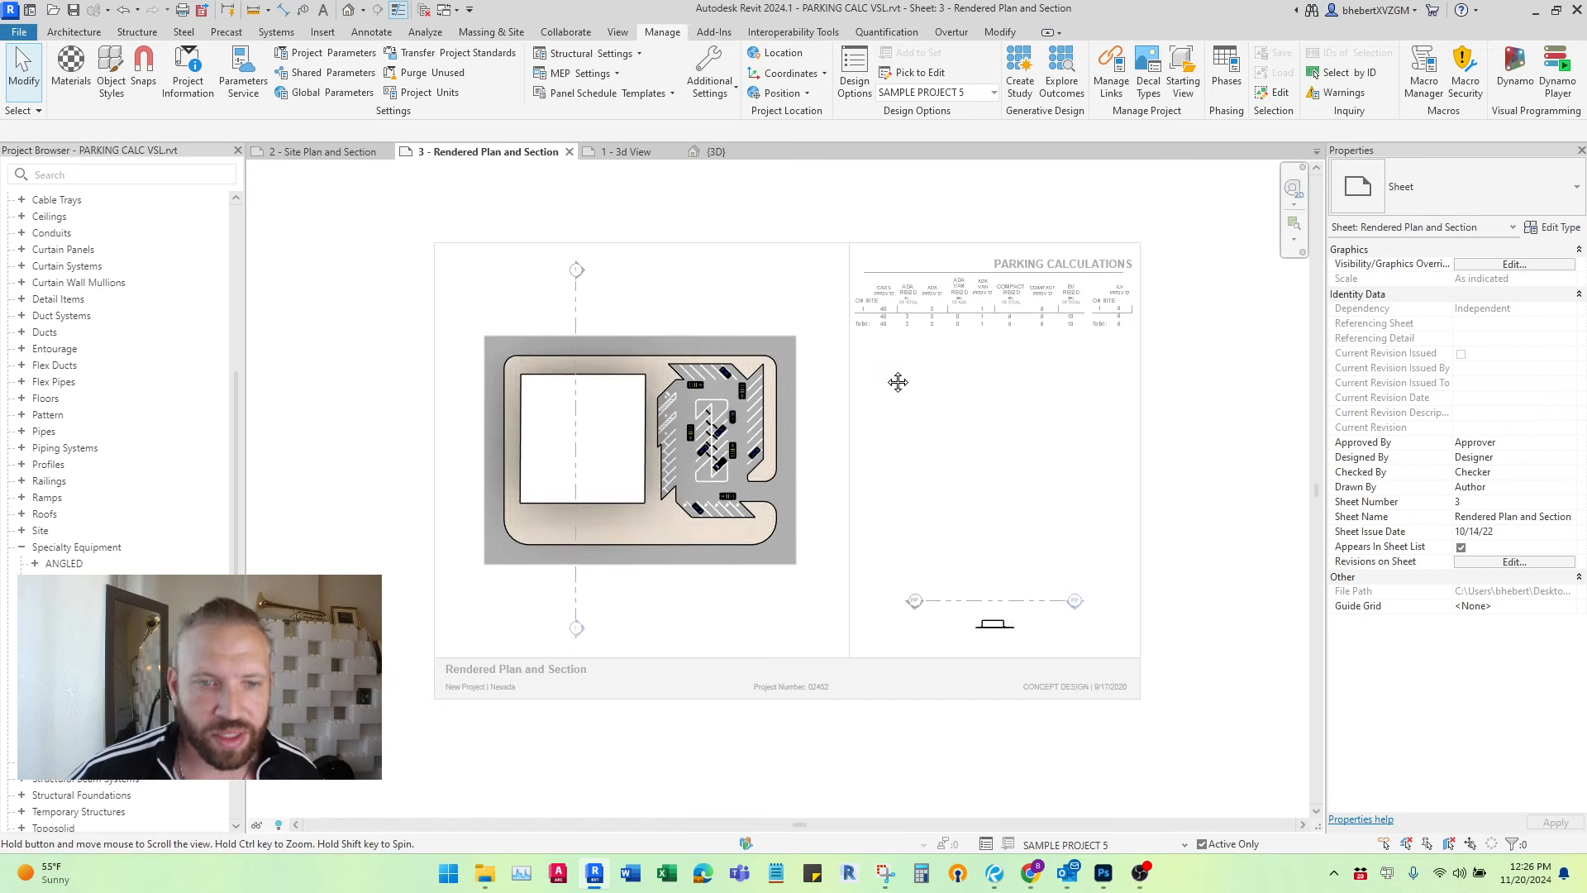
scroll(900, 386, up, 1)
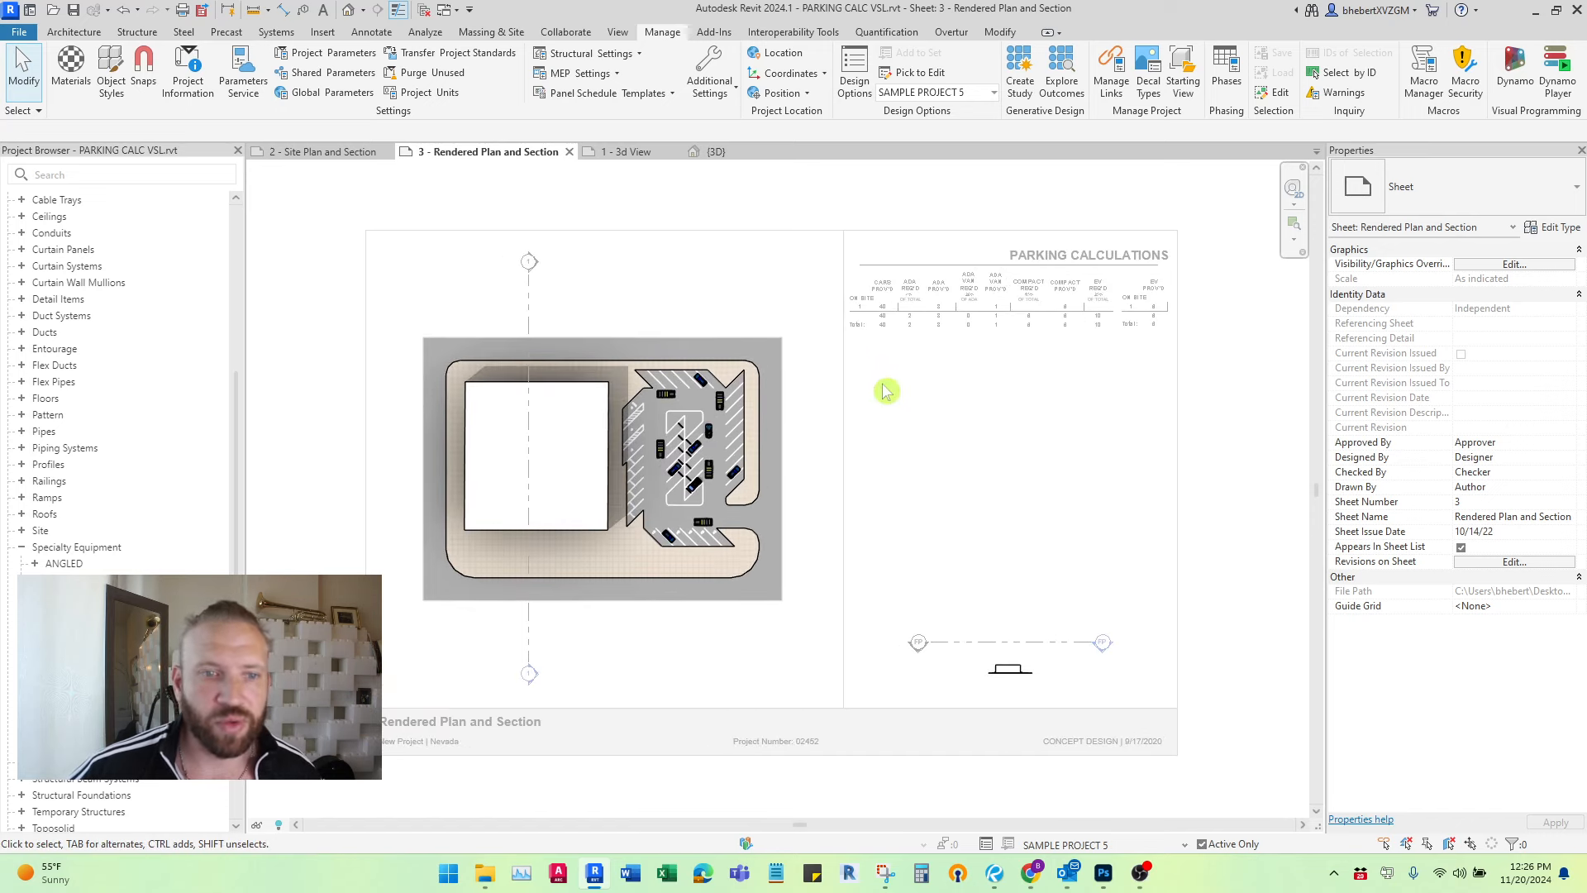